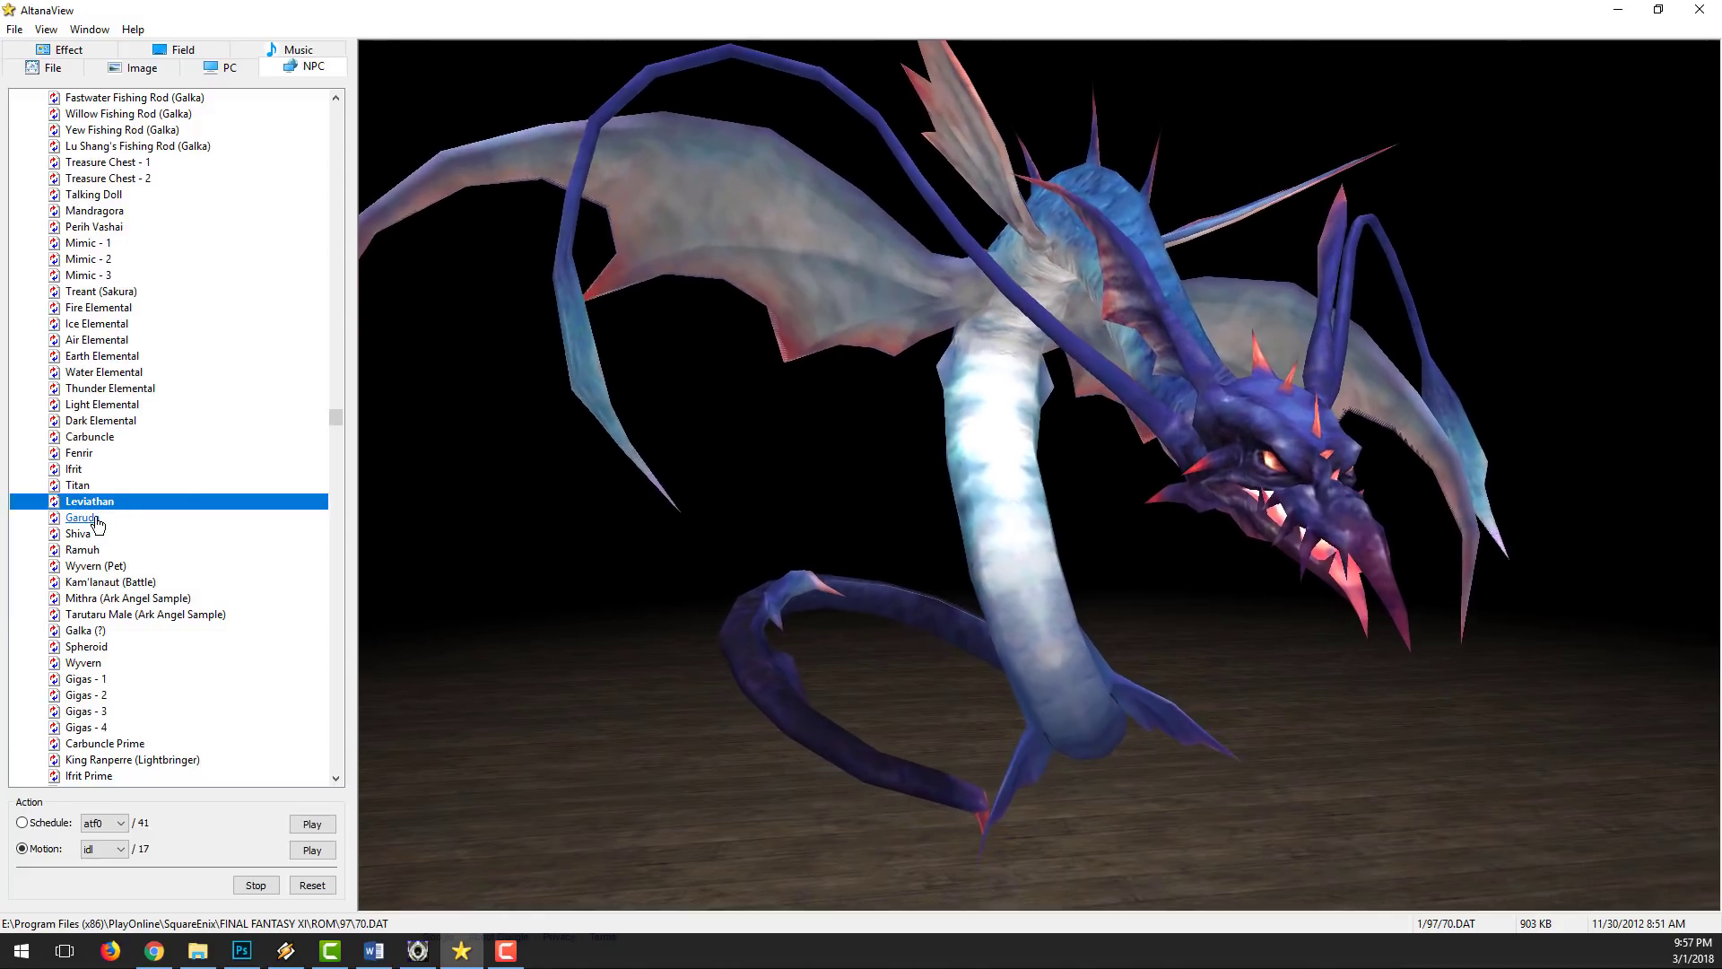
Step: View Garuda and the neighbouring summon models in the NPC list to check the DAT file path of each
{"action": "left_click", "coordinate": [97, 519]}
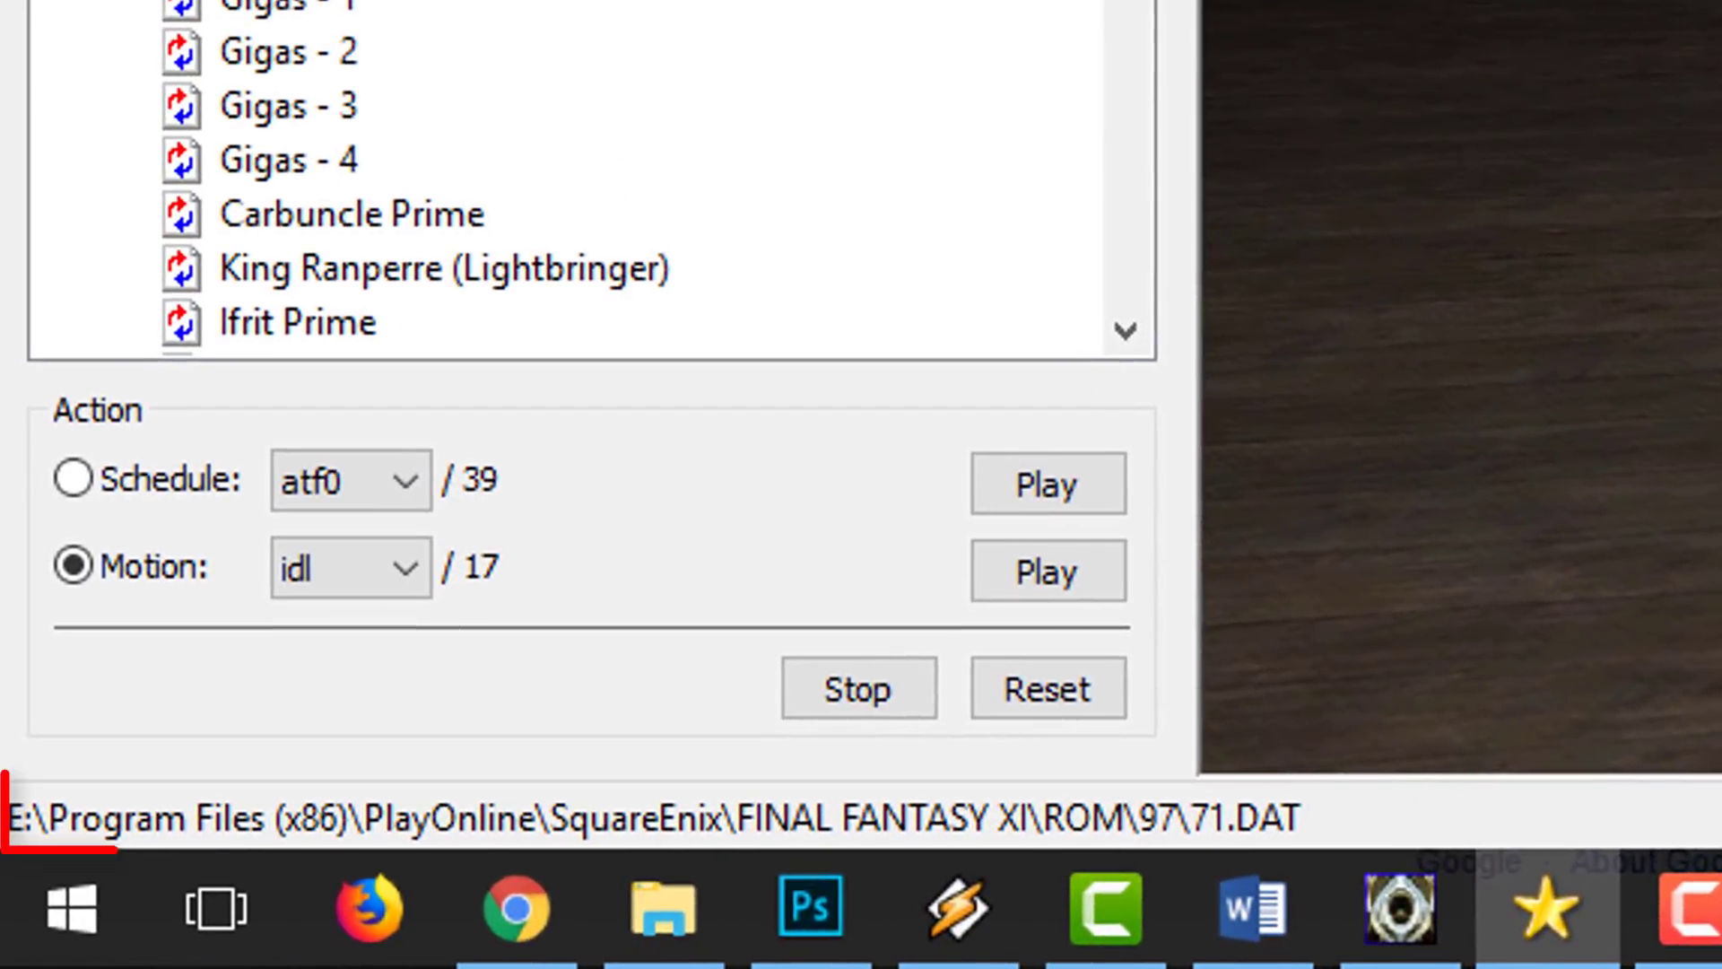
{"action": "left_click", "coordinate": [156, 176]}
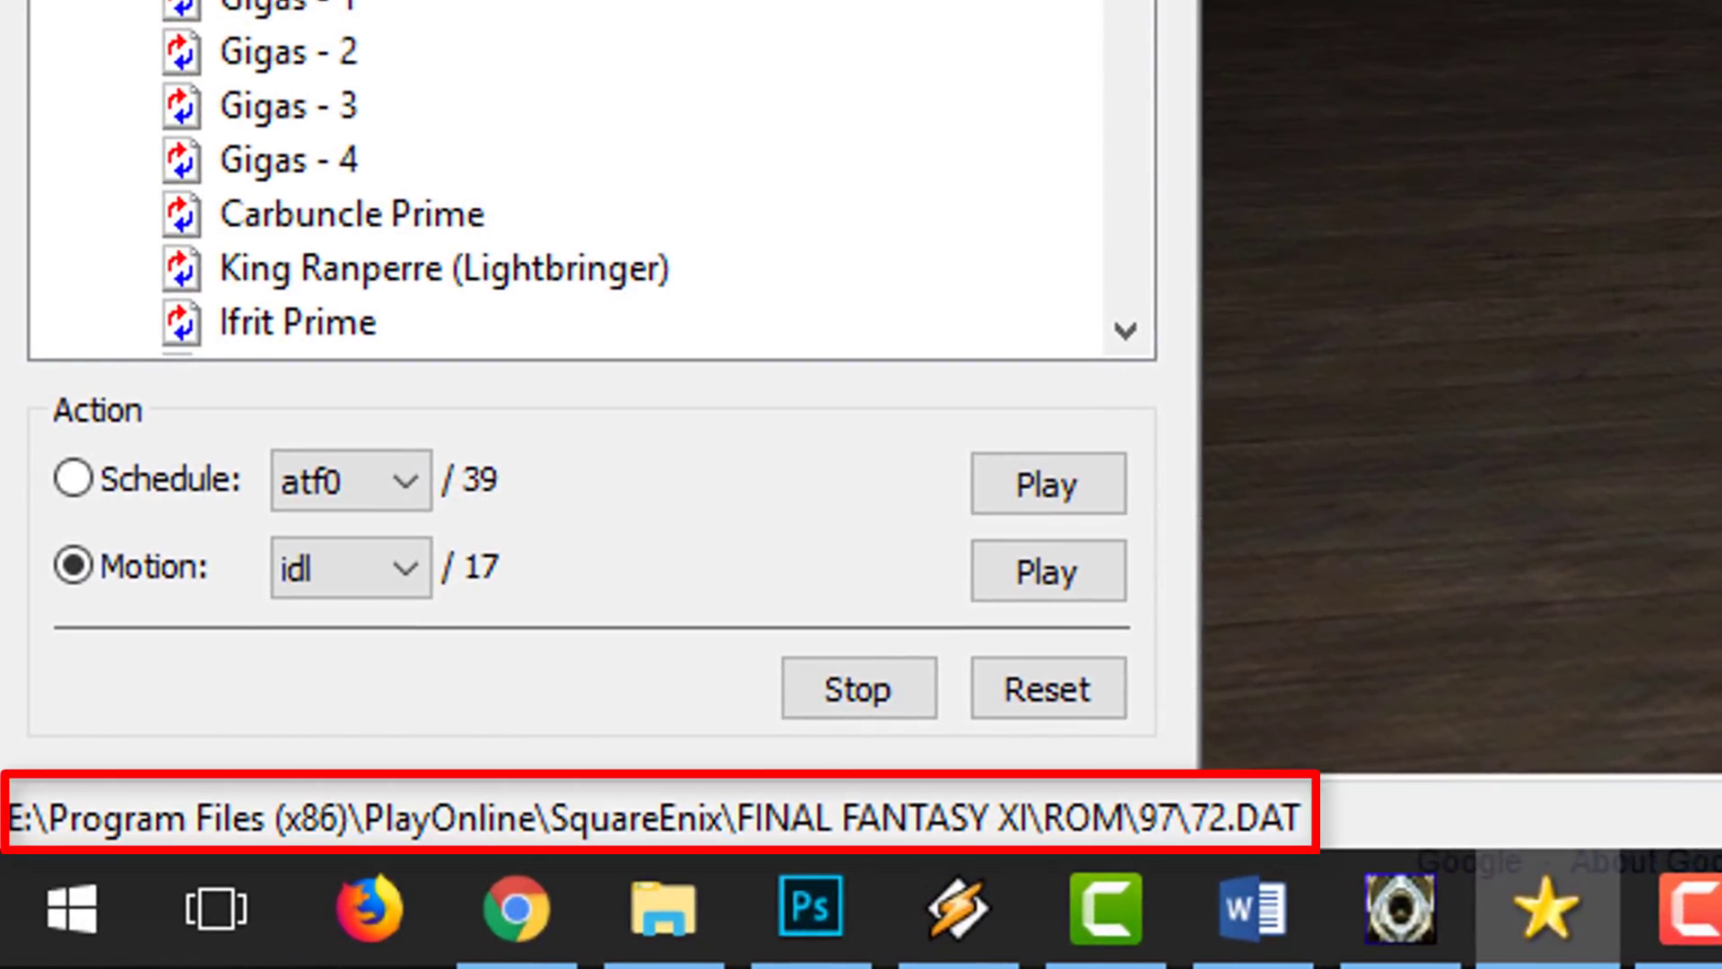
{"action": "key", "text": "Down"}
{"action": "key", "text": "Down"}
{"action": "key", "text": "Down"}
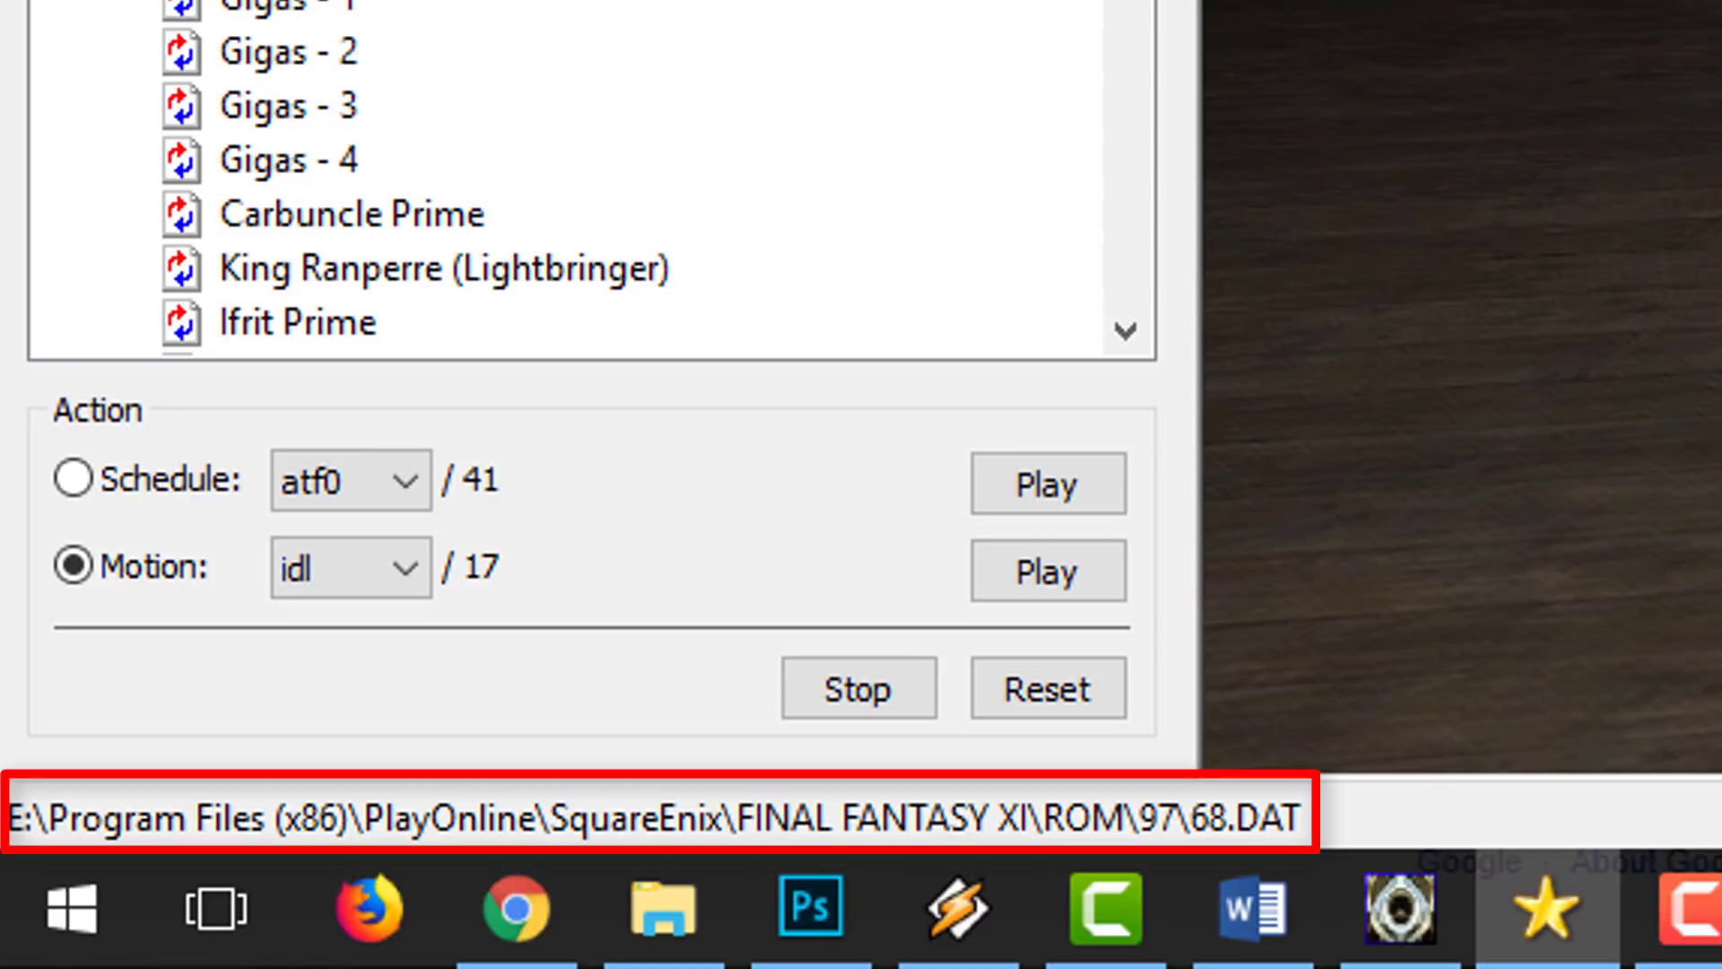
{"action": "key", "text": "Down"}
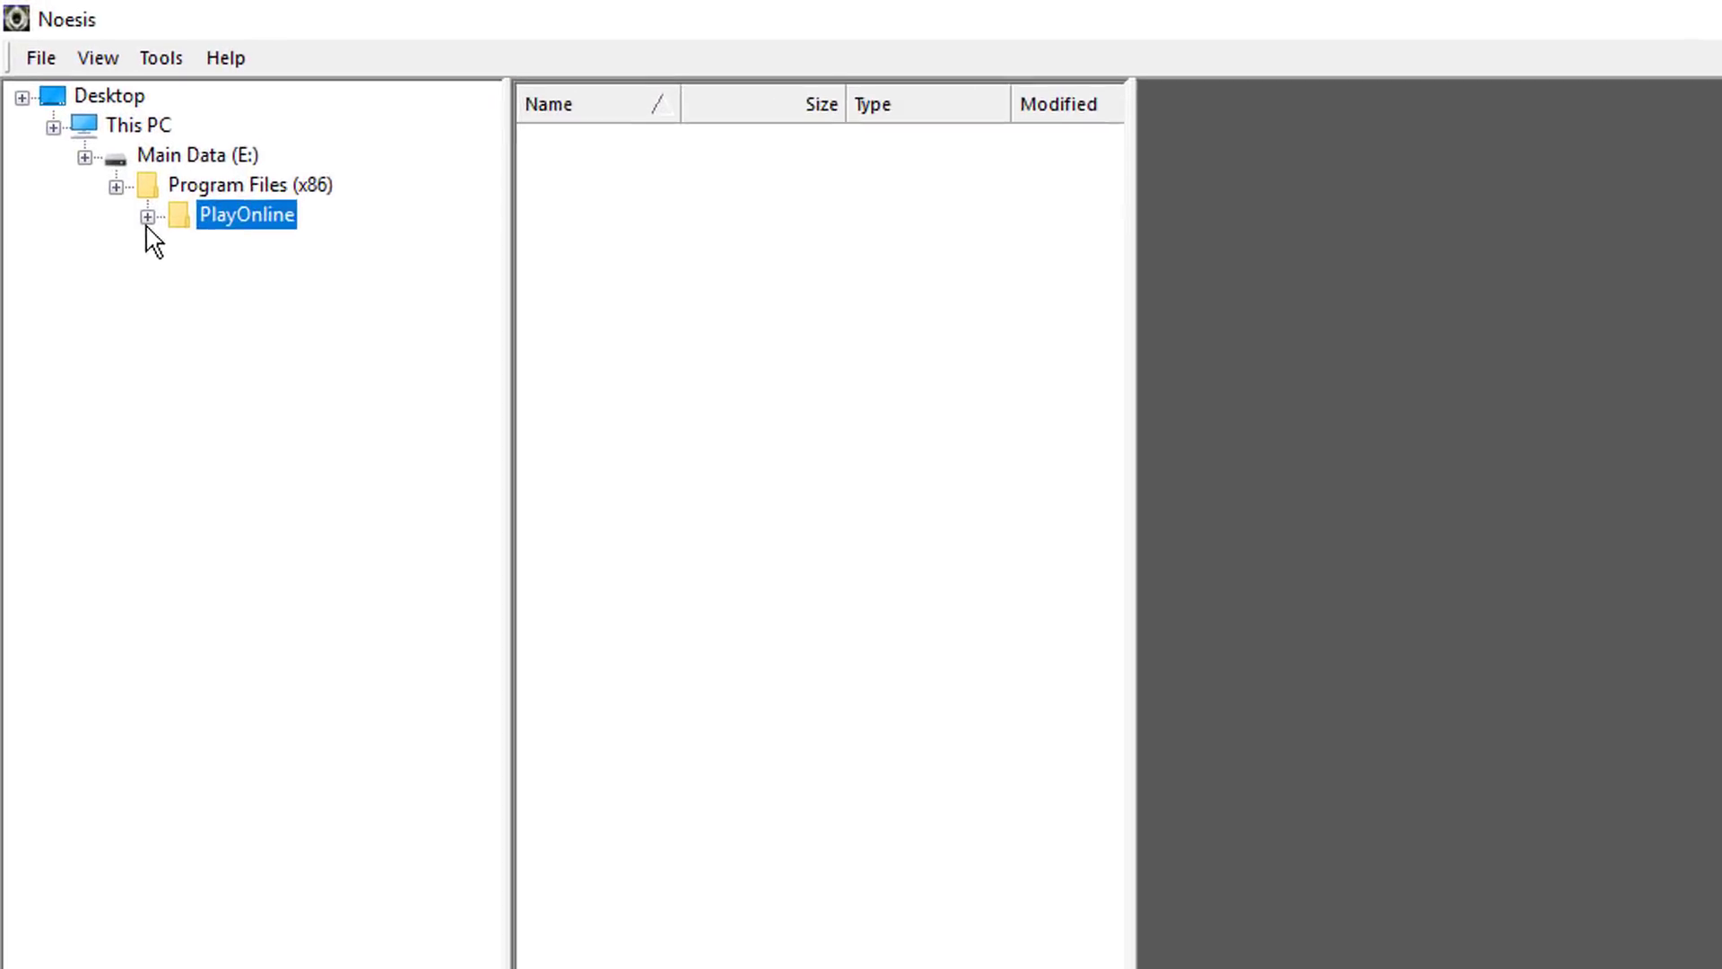
Step: Switch to Noesis and expand the folder tree through PlayOnline, SquareEnix and FINAL FANTASY XI down to the ROM subfolders
{"action": "left_click", "coordinate": [147, 216]}
{"action": "left_click", "coordinate": [179, 246]}
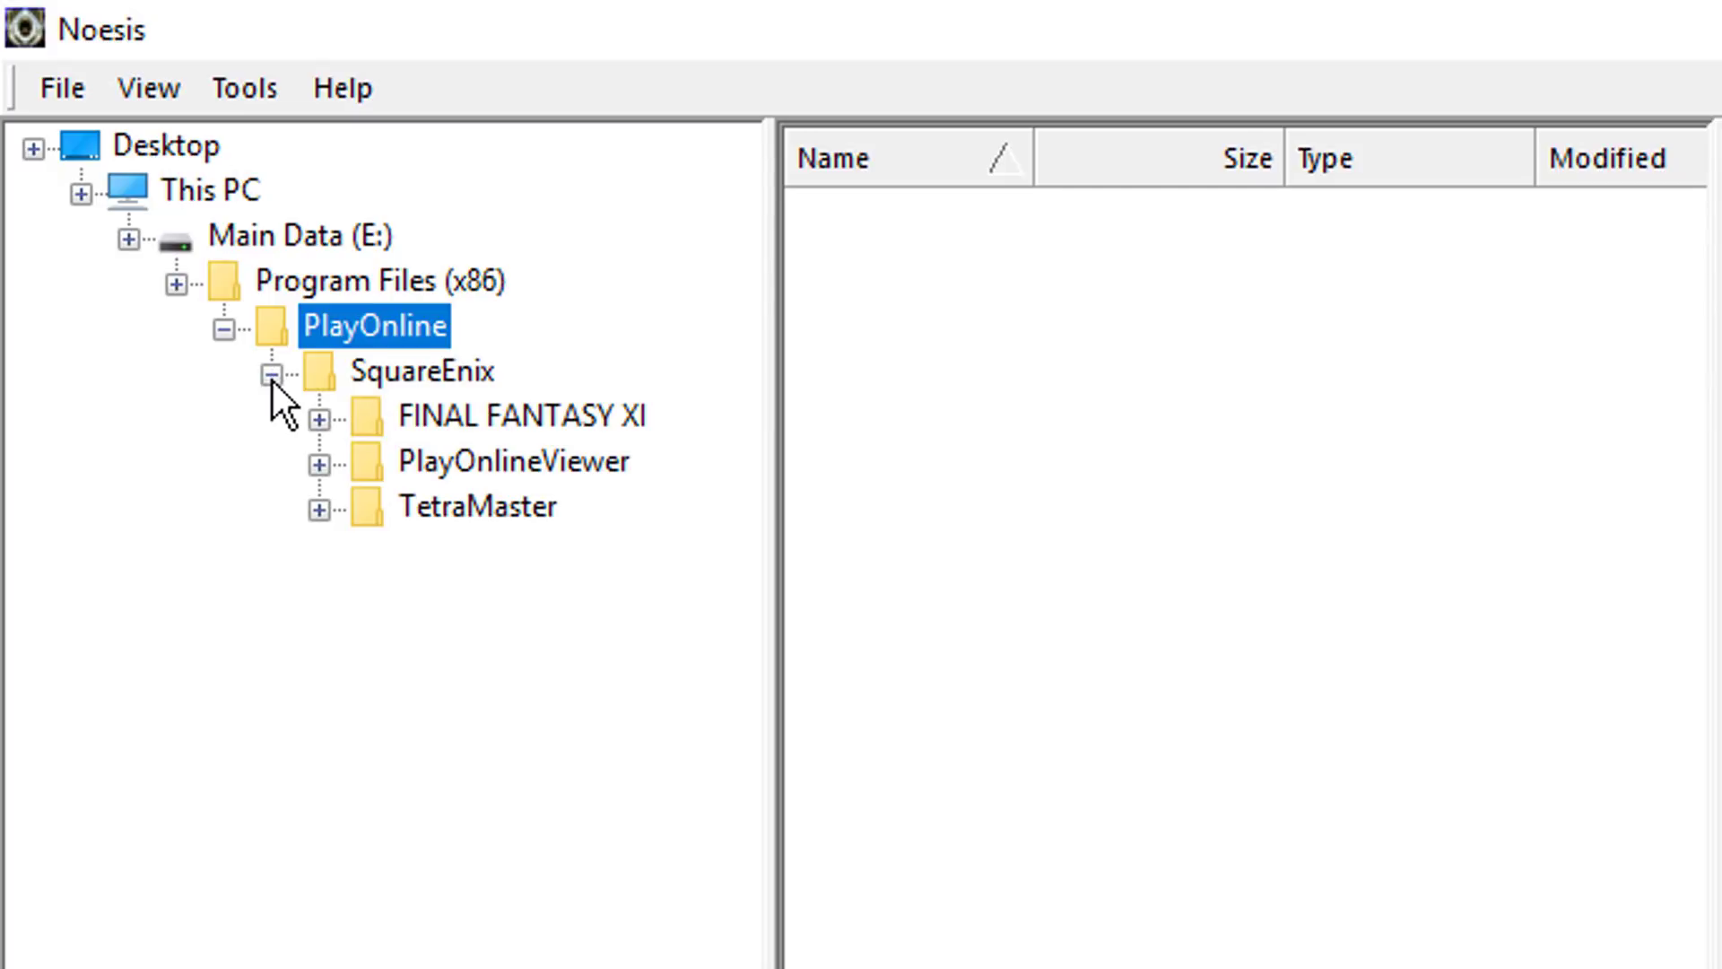
{"action": "left_click", "coordinate": [319, 419]}
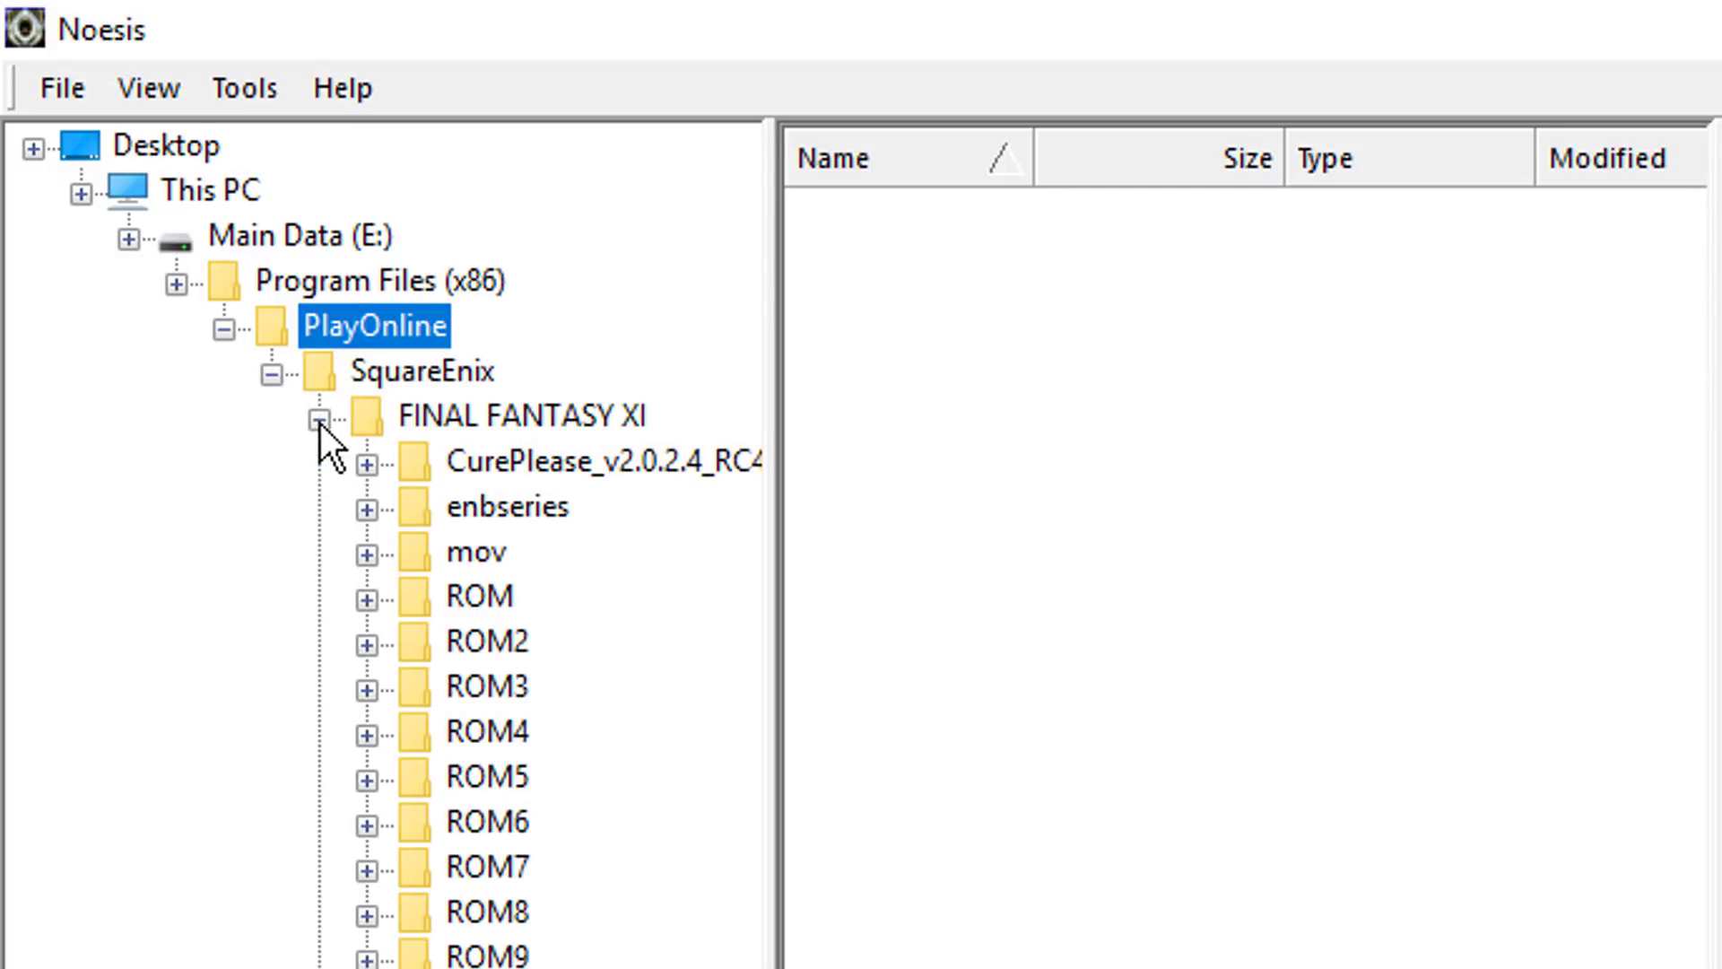
{"action": "left_click", "coordinate": [368, 601]}
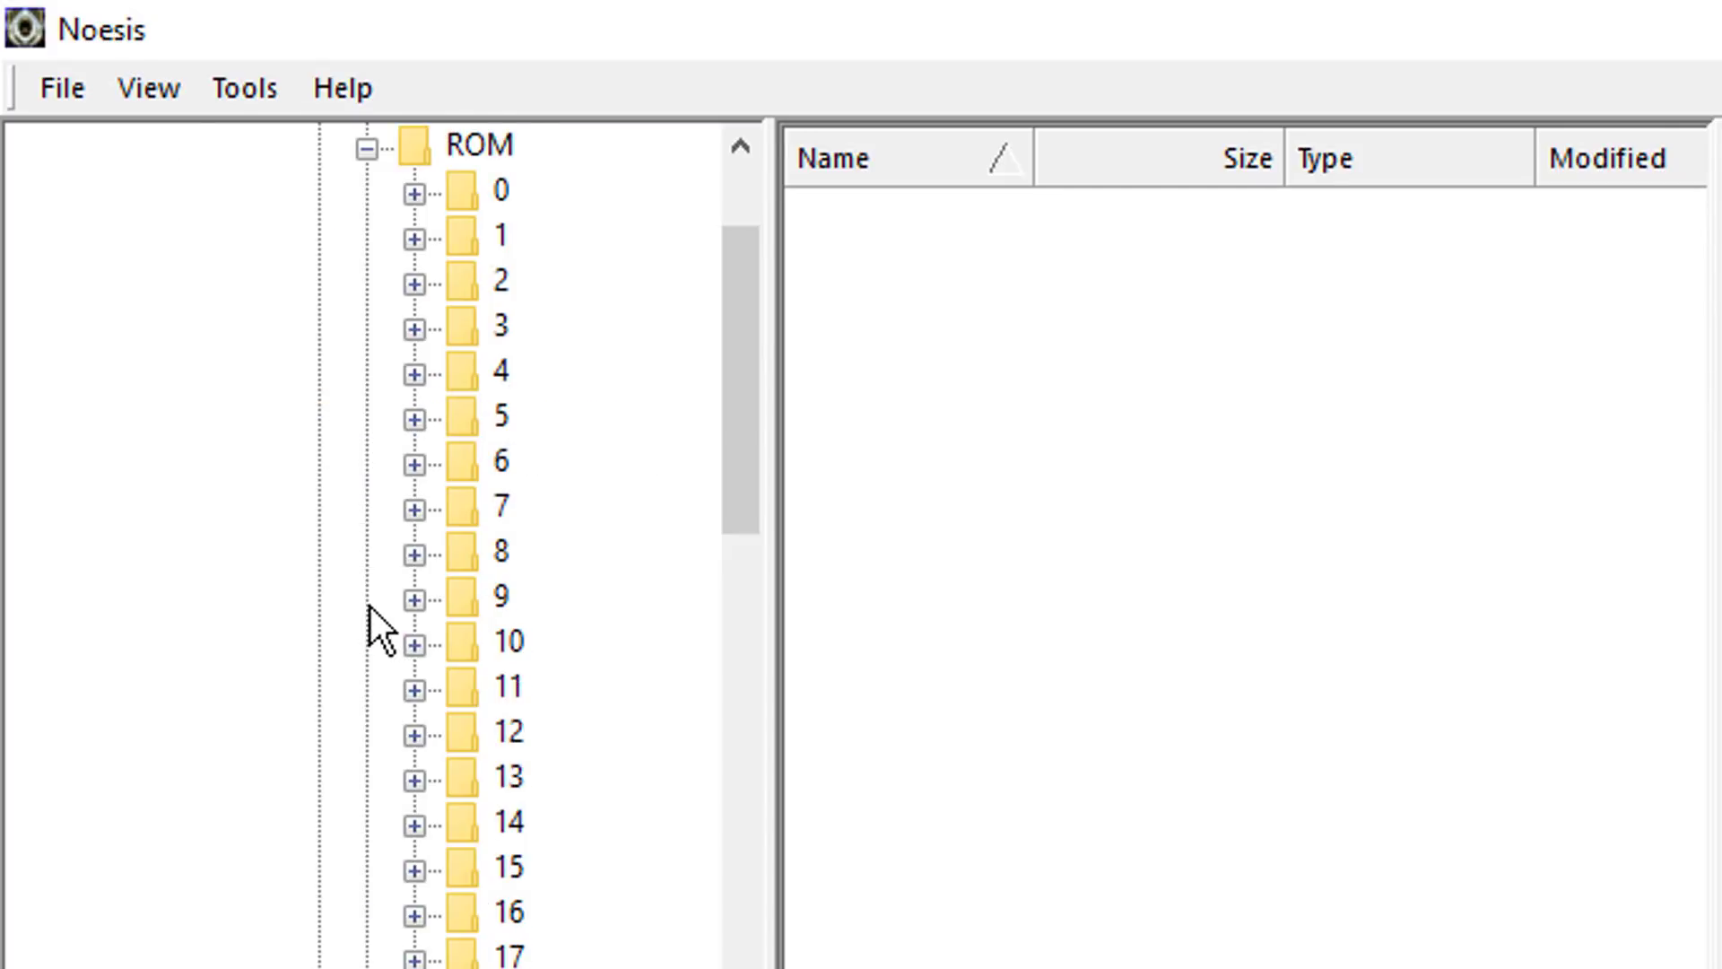
Step: Look through the DAT files in the numbered ROM subfolders from 1 to 7
{"action": "left_click", "coordinate": [495, 234]}
{"action": "left_click", "coordinate": [500, 280]}
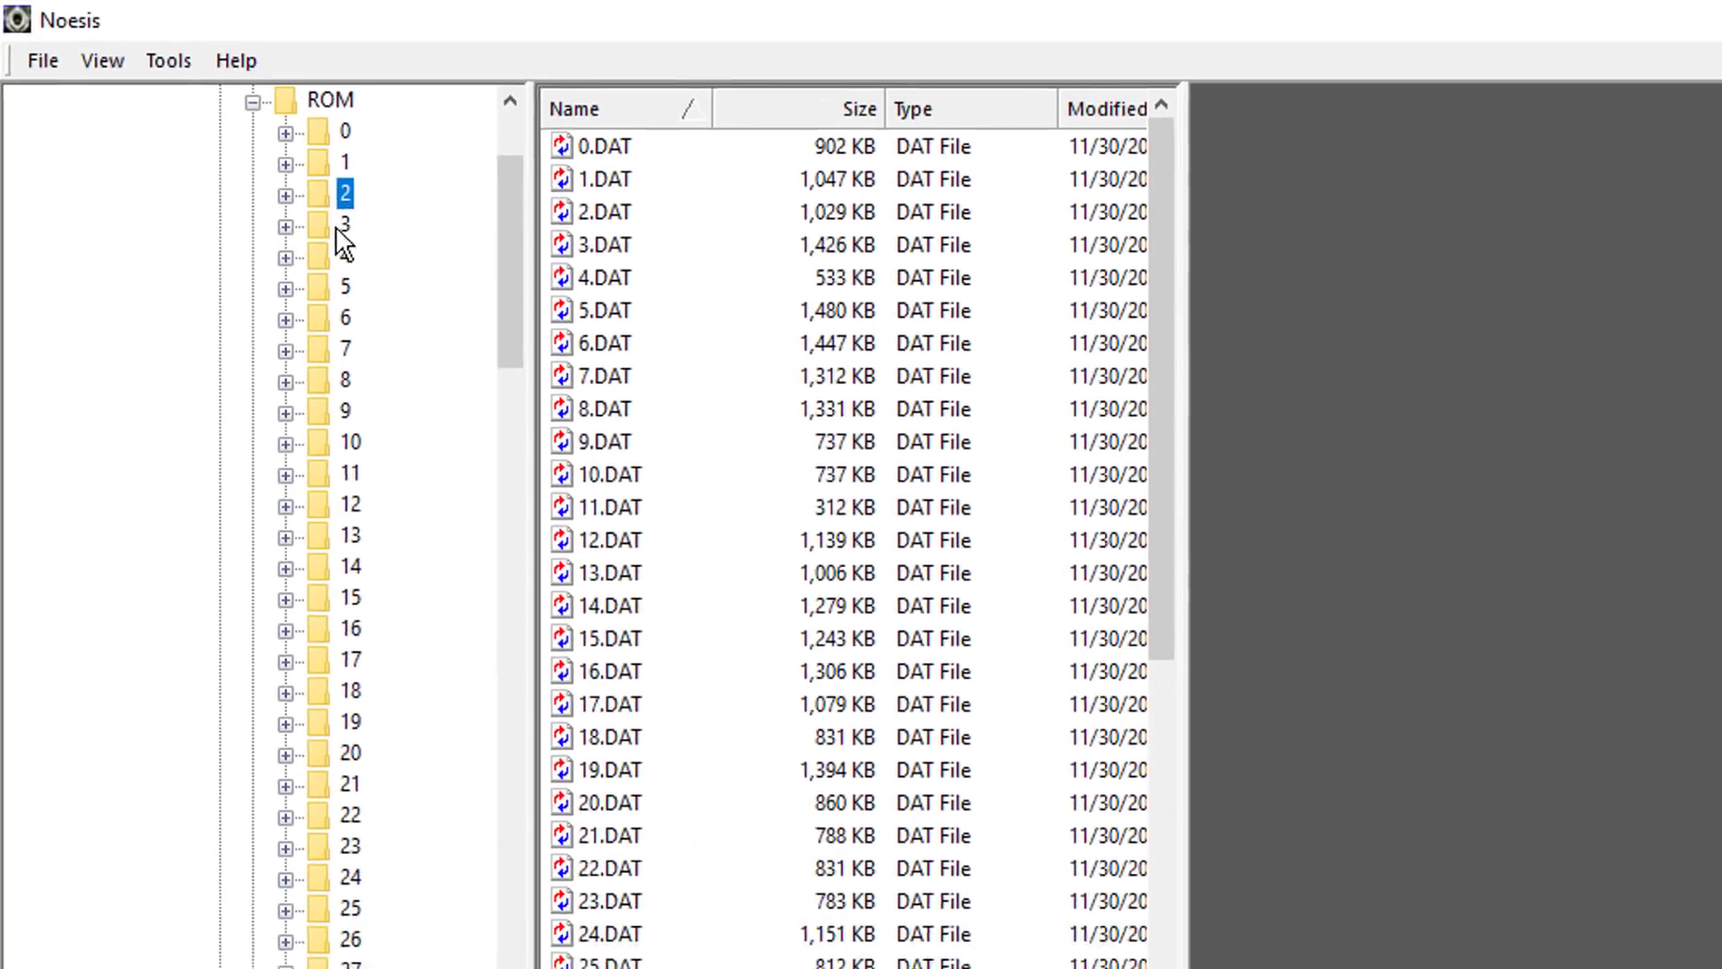
{"action": "left_click", "coordinate": [344, 224]}
{"action": "left_click", "coordinate": [344, 258]}
{"action": "left_click", "coordinate": [345, 286]}
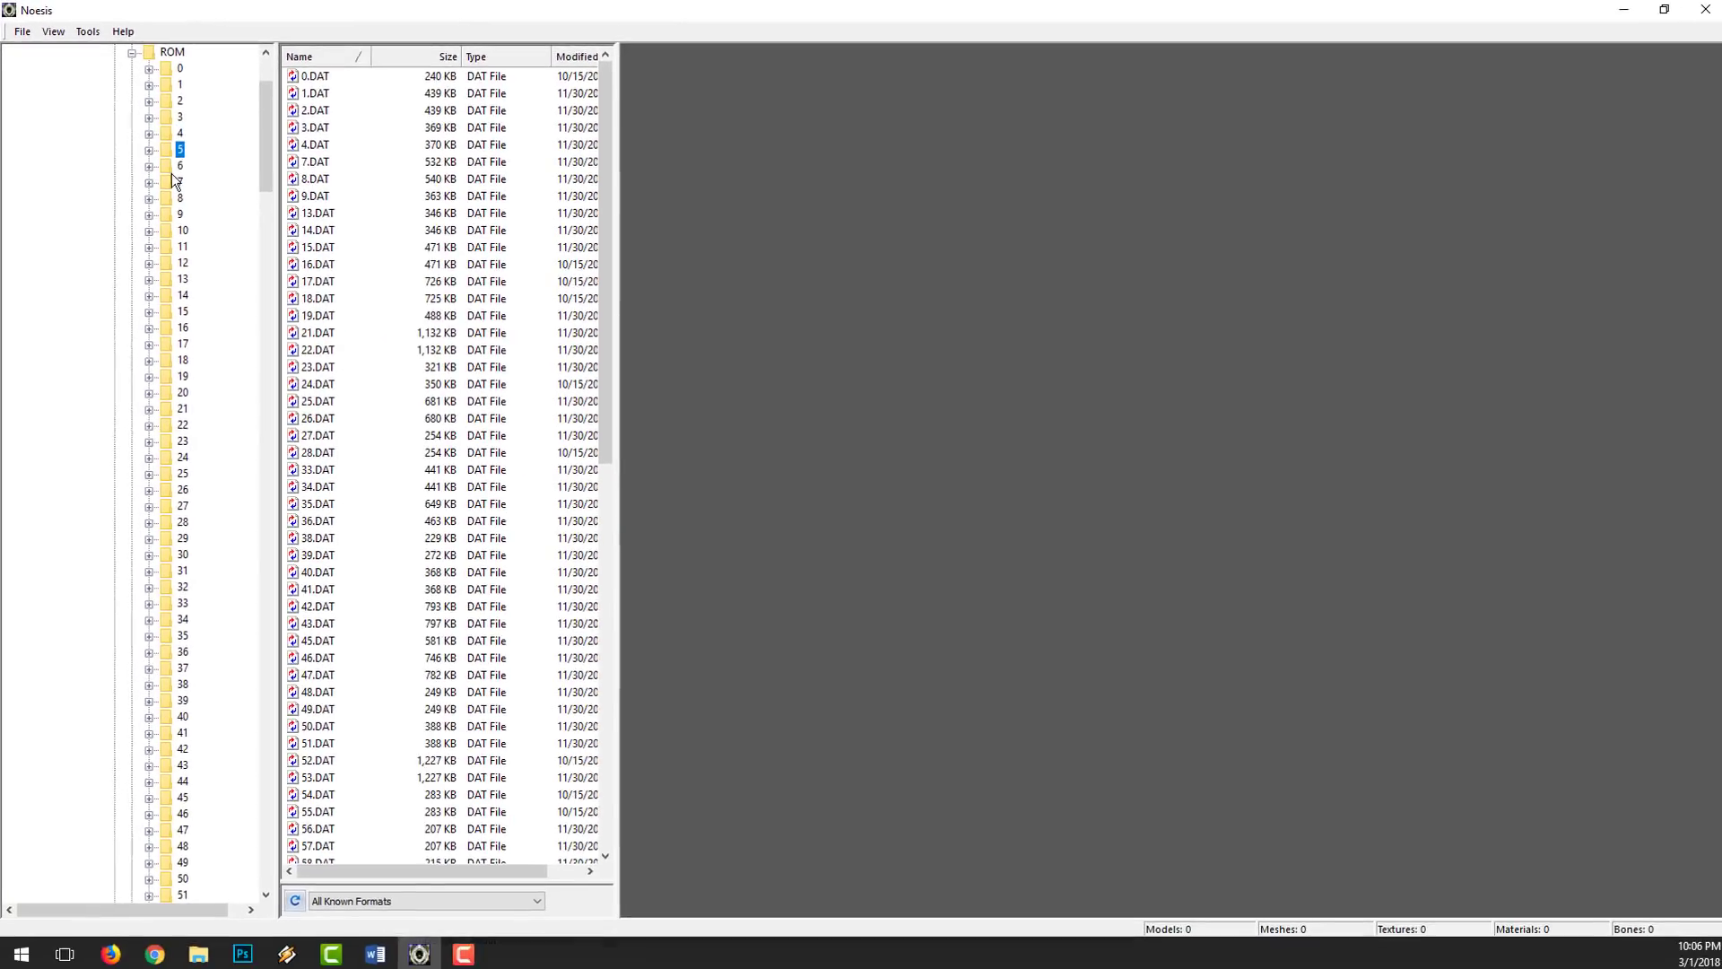
{"action": "left_click", "coordinate": [173, 166]}
{"action": "left_click", "coordinate": [174, 180]}
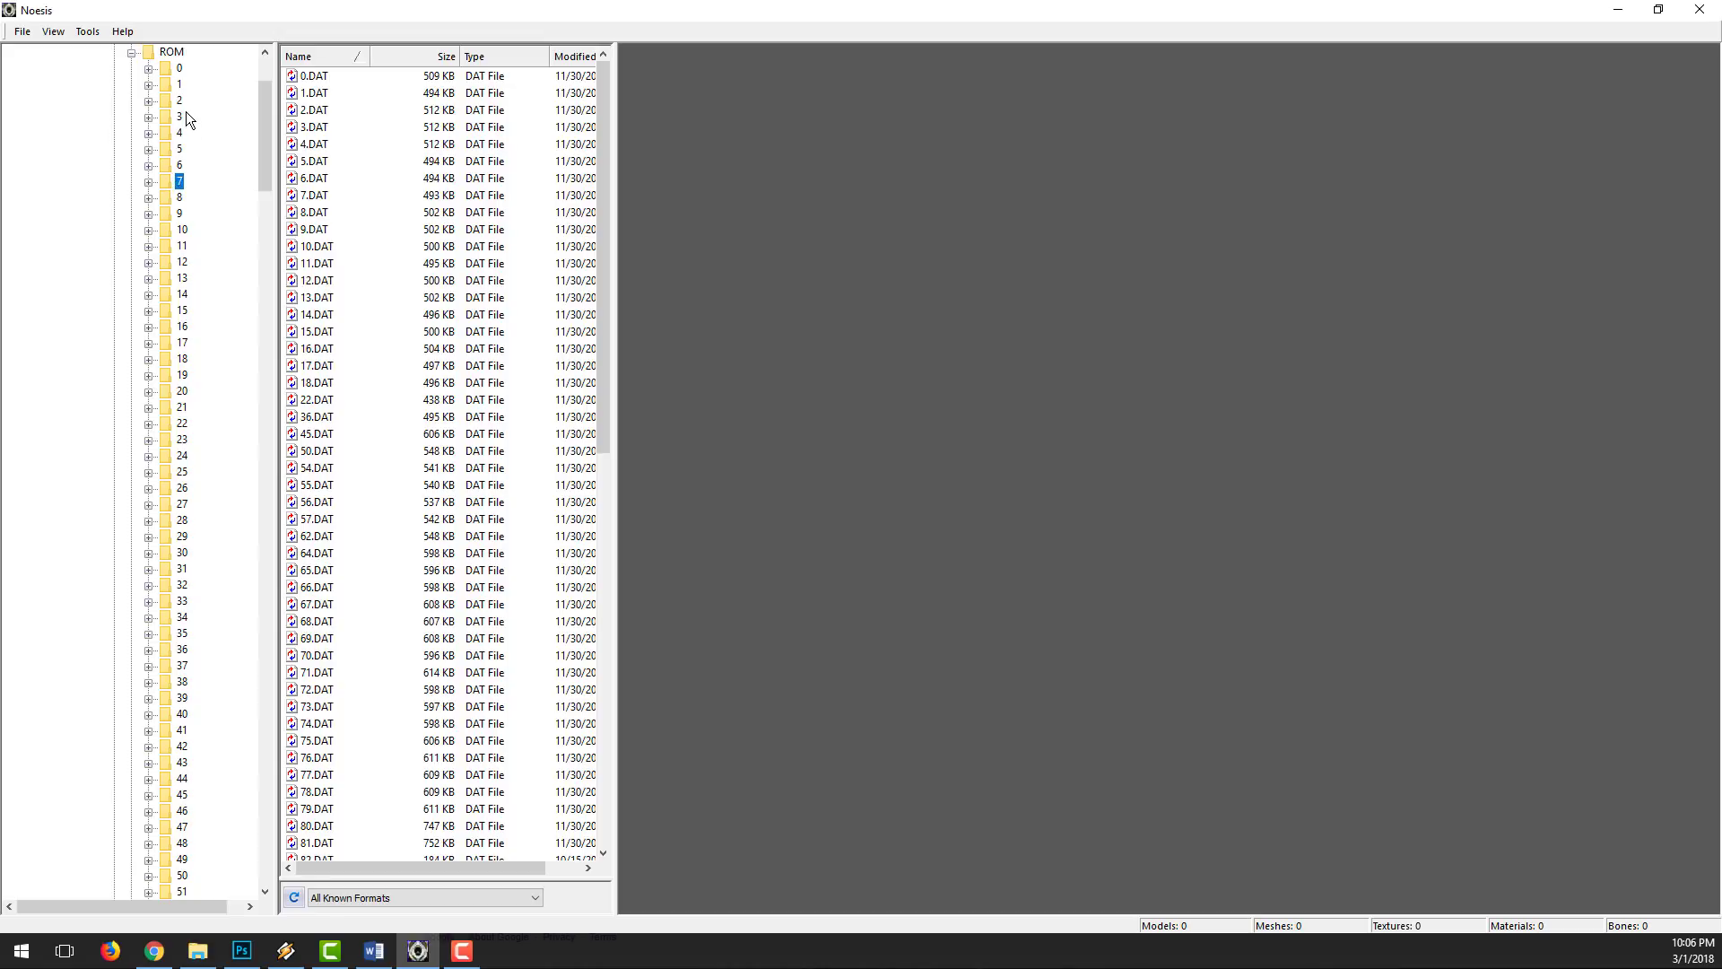
Step: List the files in ROM folder 1 and load 32.DAT into the model preview
{"action": "left_click", "coordinate": [180, 84]}
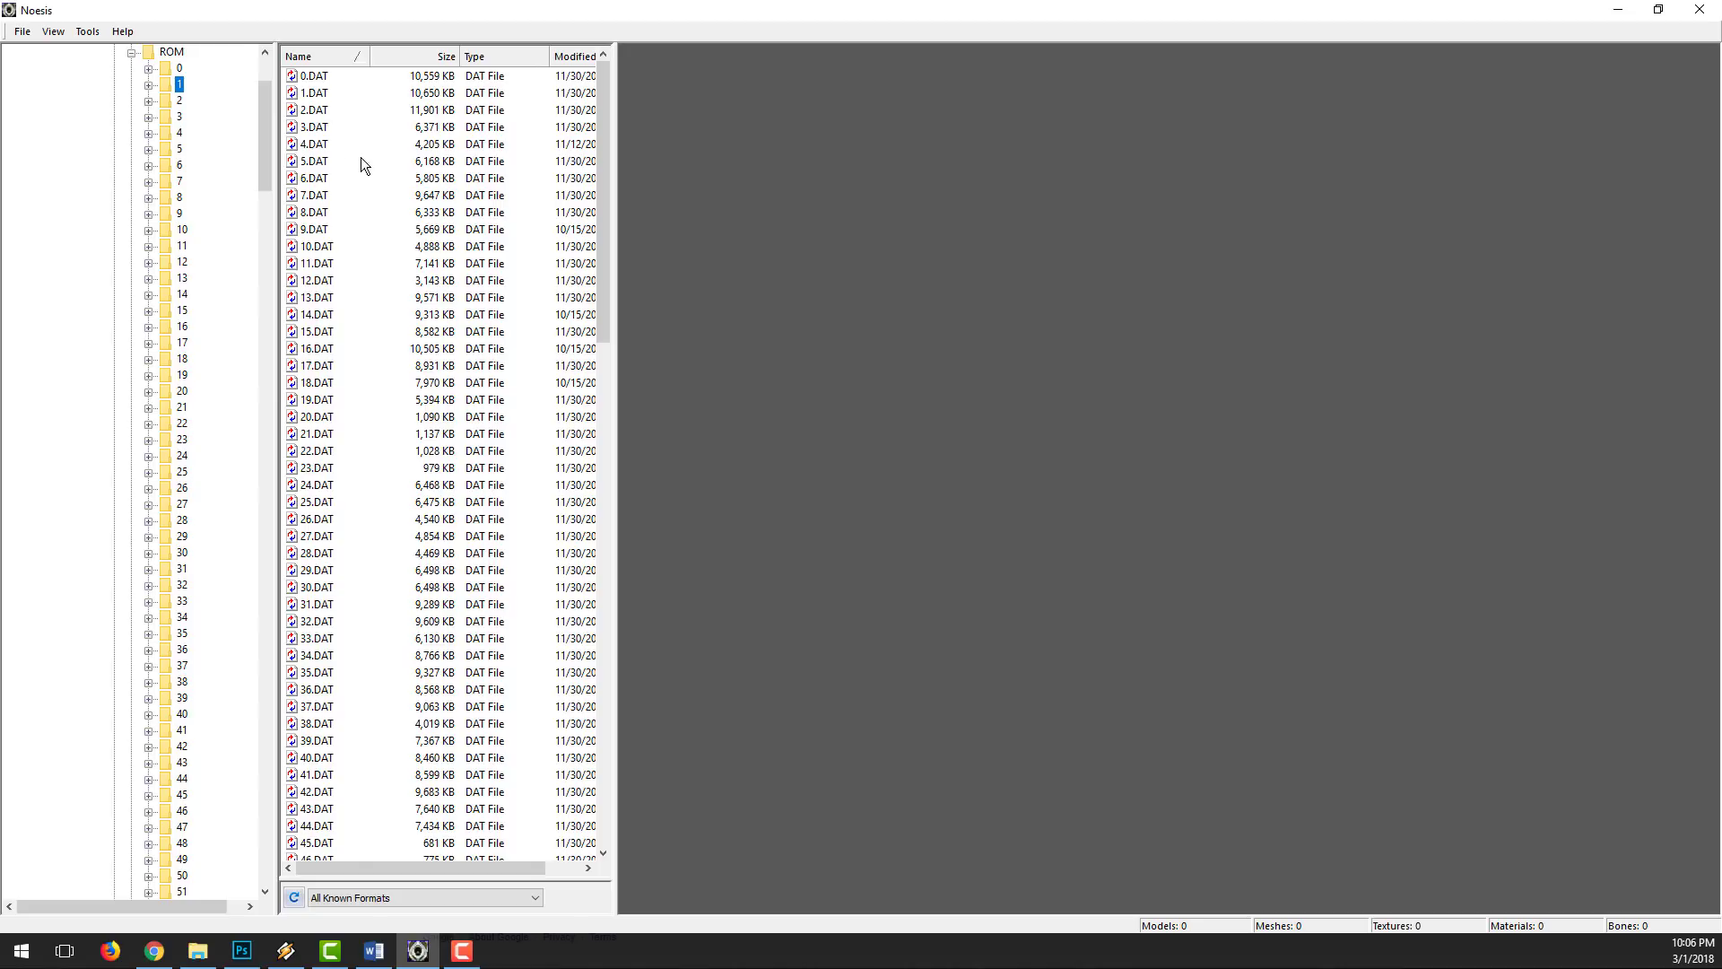
{"action": "scroll", "coordinate": [258, 116], "scroll_direction": "up", "scroll_amount": 4}
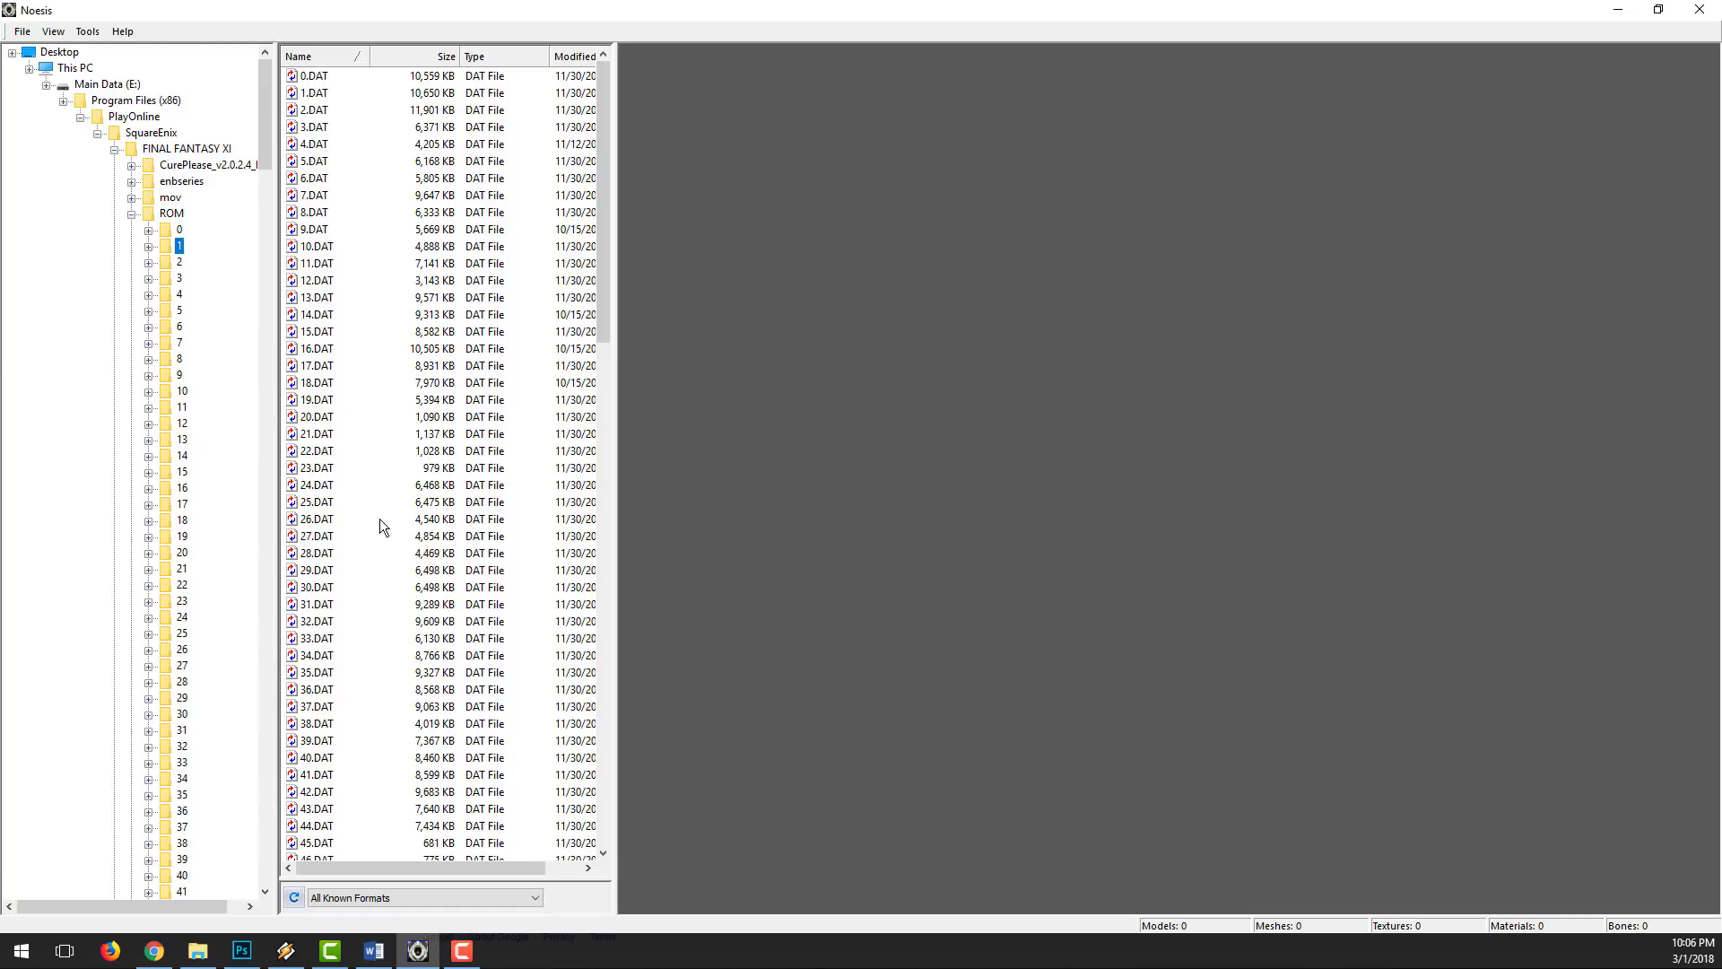
{"action": "left_click", "coordinate": [316, 621]}
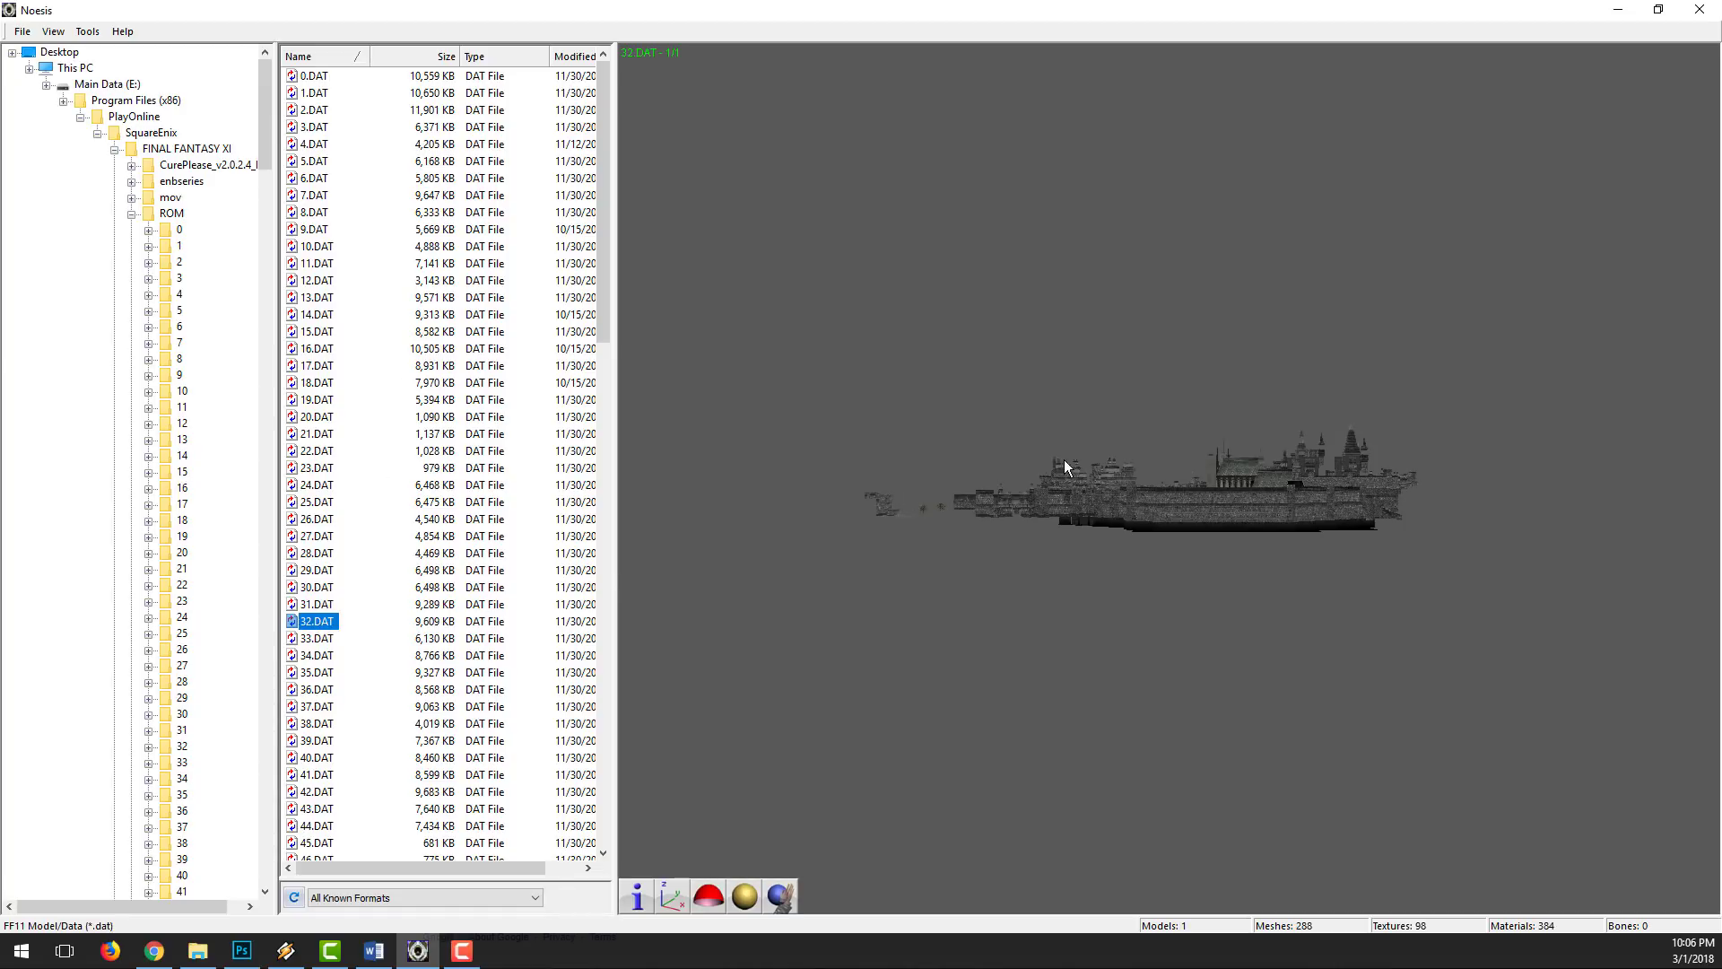
Step: Examine the 32.DAT zone model from above and at ground level around the central plaza
{"action": "left_click", "coordinate": [1075, 460]}
{"action": "left_click_drag", "start_coordinate": [1075, 459], "coordinate": [1174, 487]}
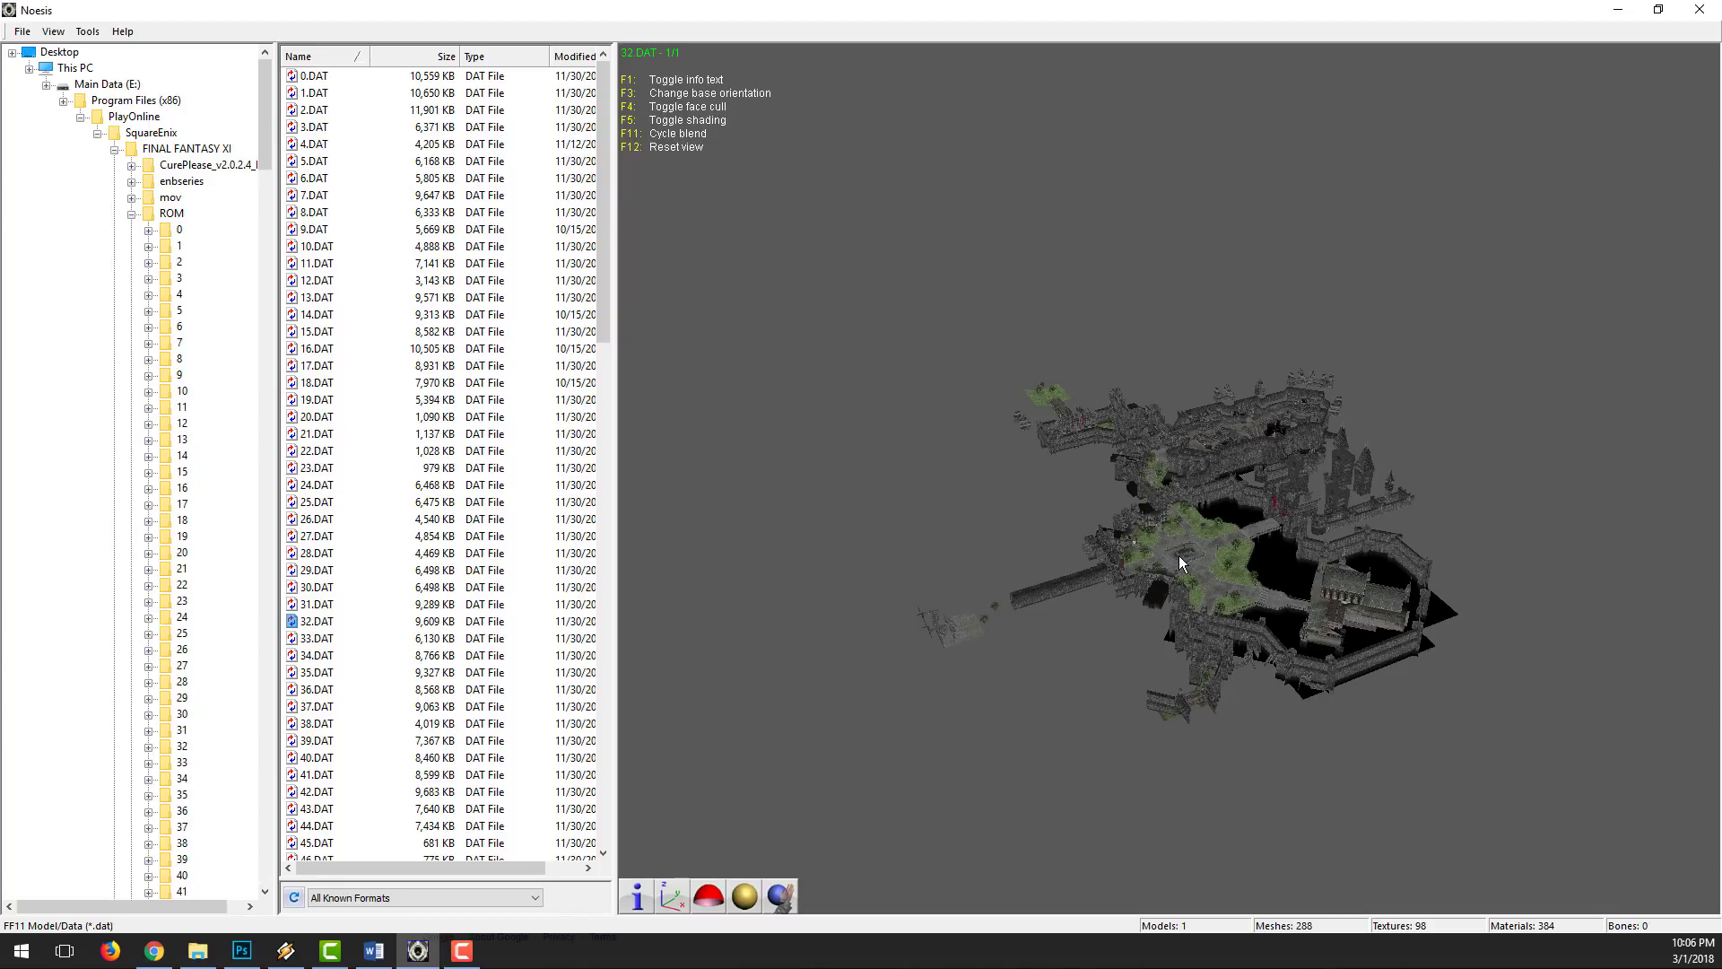
{"action": "scroll", "coordinate": [1180, 562], "scroll_direction": "up", "scroll_amount": 5}
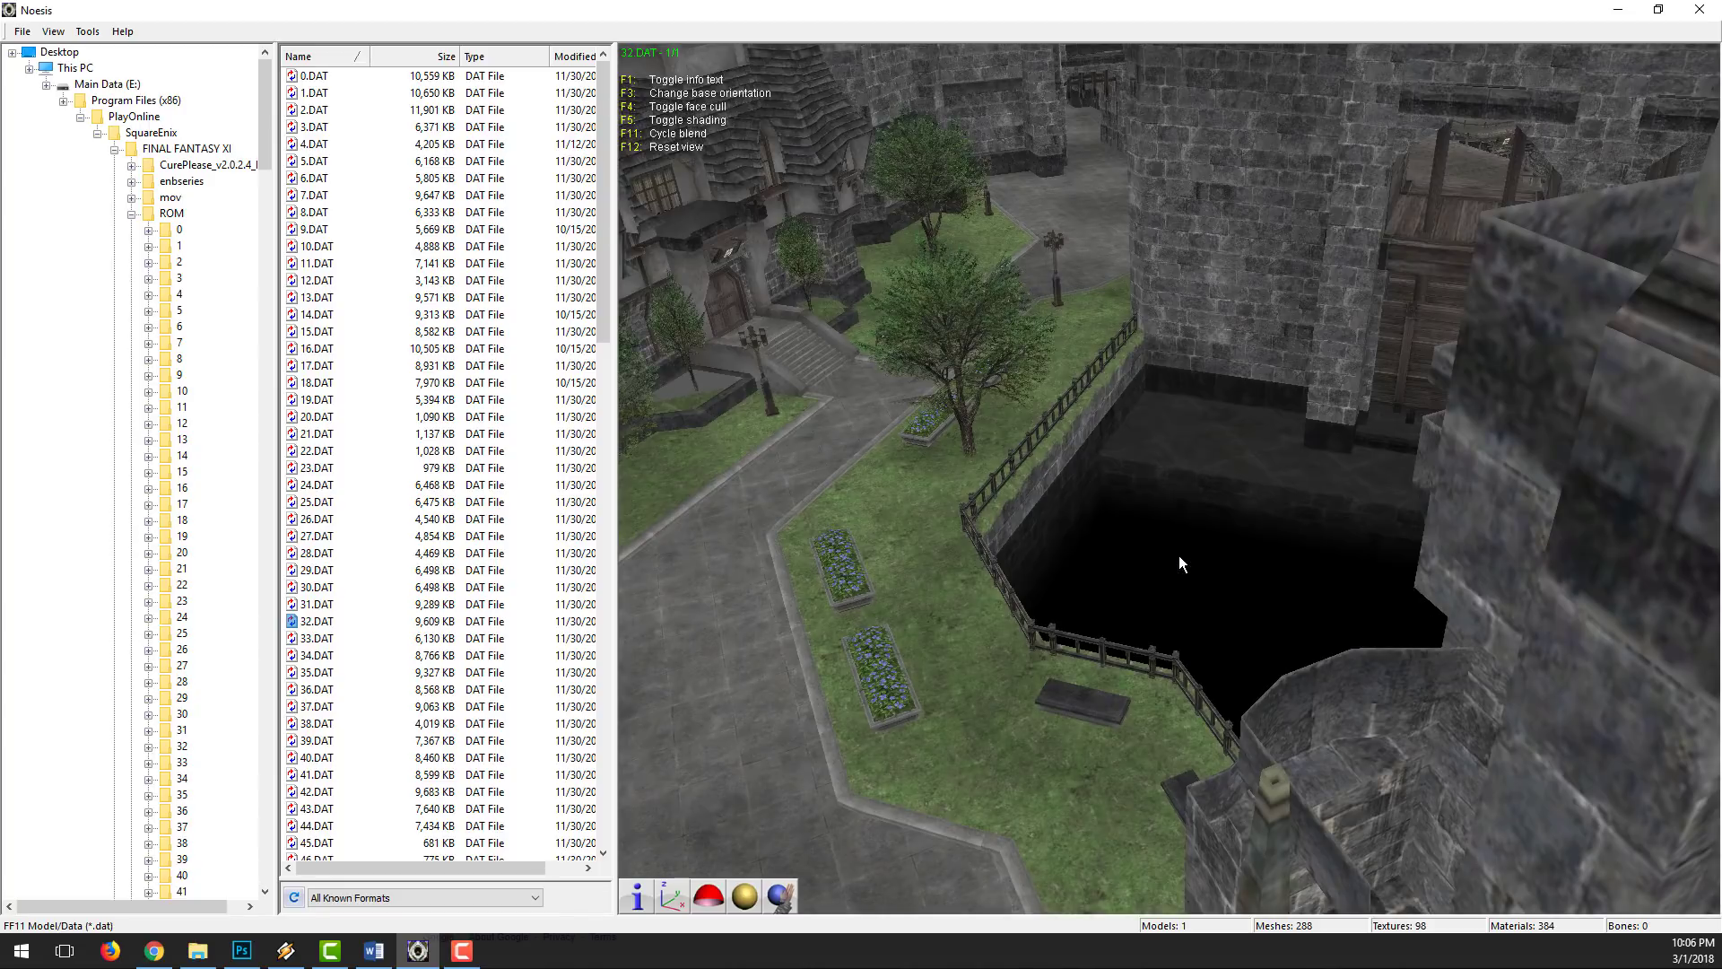
{"action": "left_click_drag", "start_coordinate": [1136, 565], "coordinate": [1094, 588]}
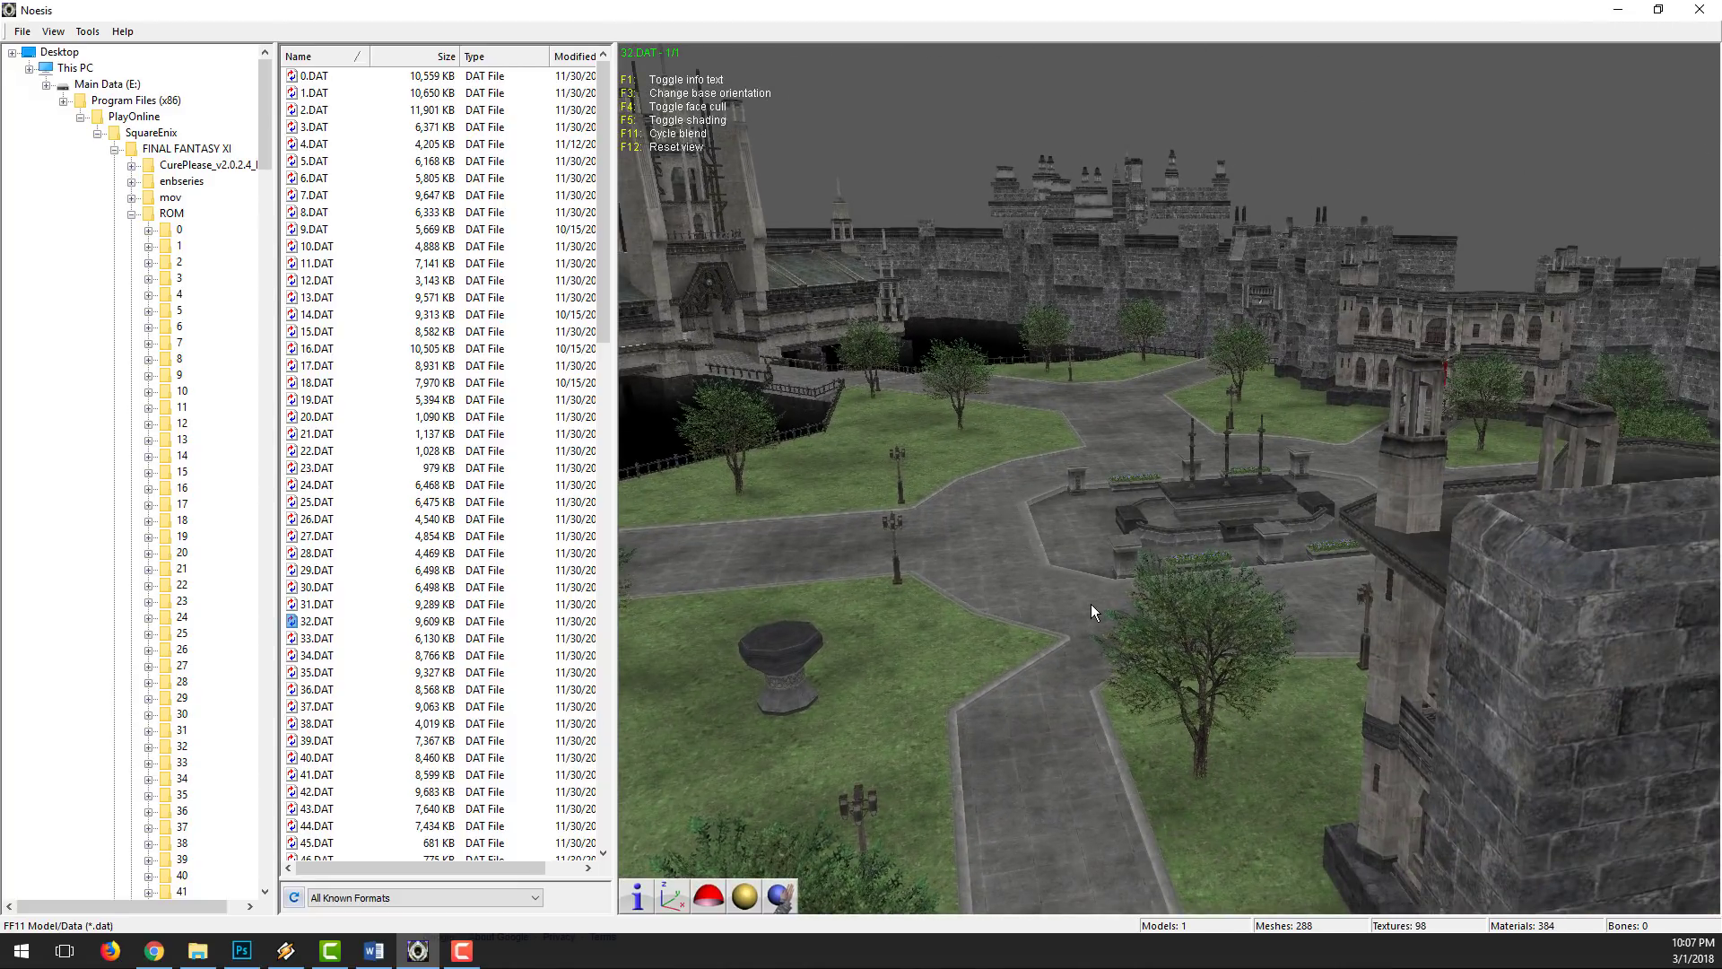
{"action": "left_click_drag", "start_coordinate": [1094, 587], "coordinate": [1160, 504]}
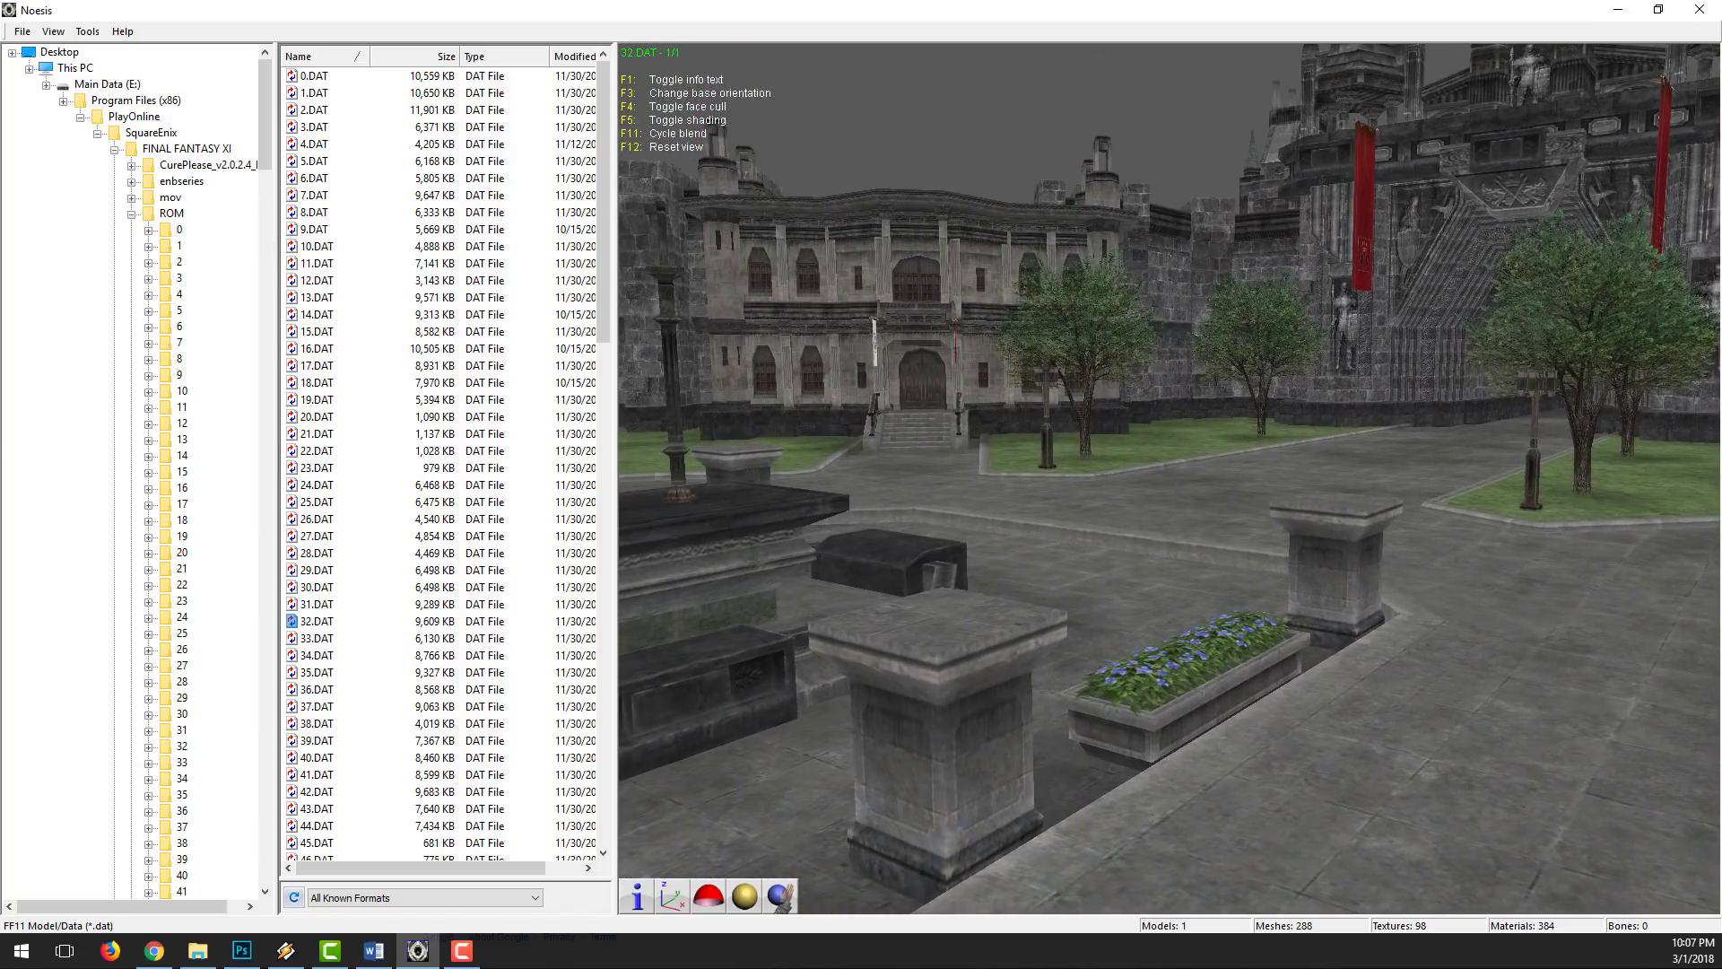
{"action": "left_click_drag", "start_coordinate": [1076, 650], "coordinate": [1354, 507]}
{"action": "left_click_drag", "start_coordinate": [1171, 479], "coordinate": [1170, 332]}
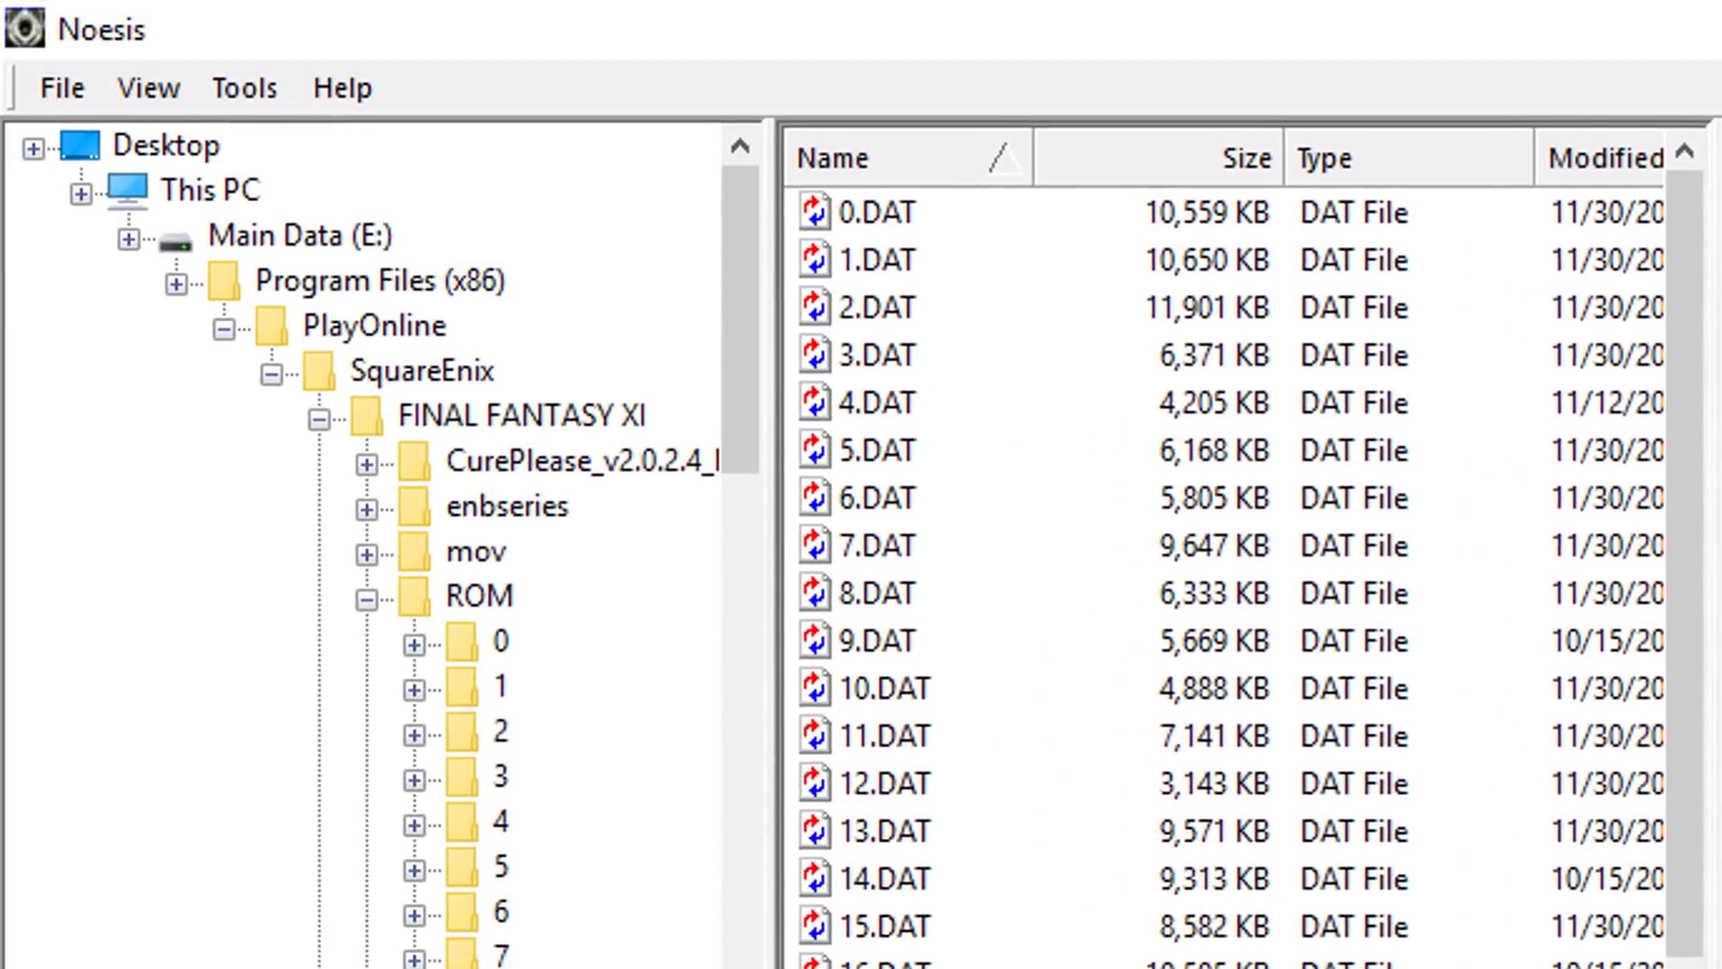
Step: Start exporting 32.DAT and set the destination file to Modding Tutorial in the Zone Exports\Modding Tutorial folder
{"action": "left_click", "coordinate": [59, 79]}
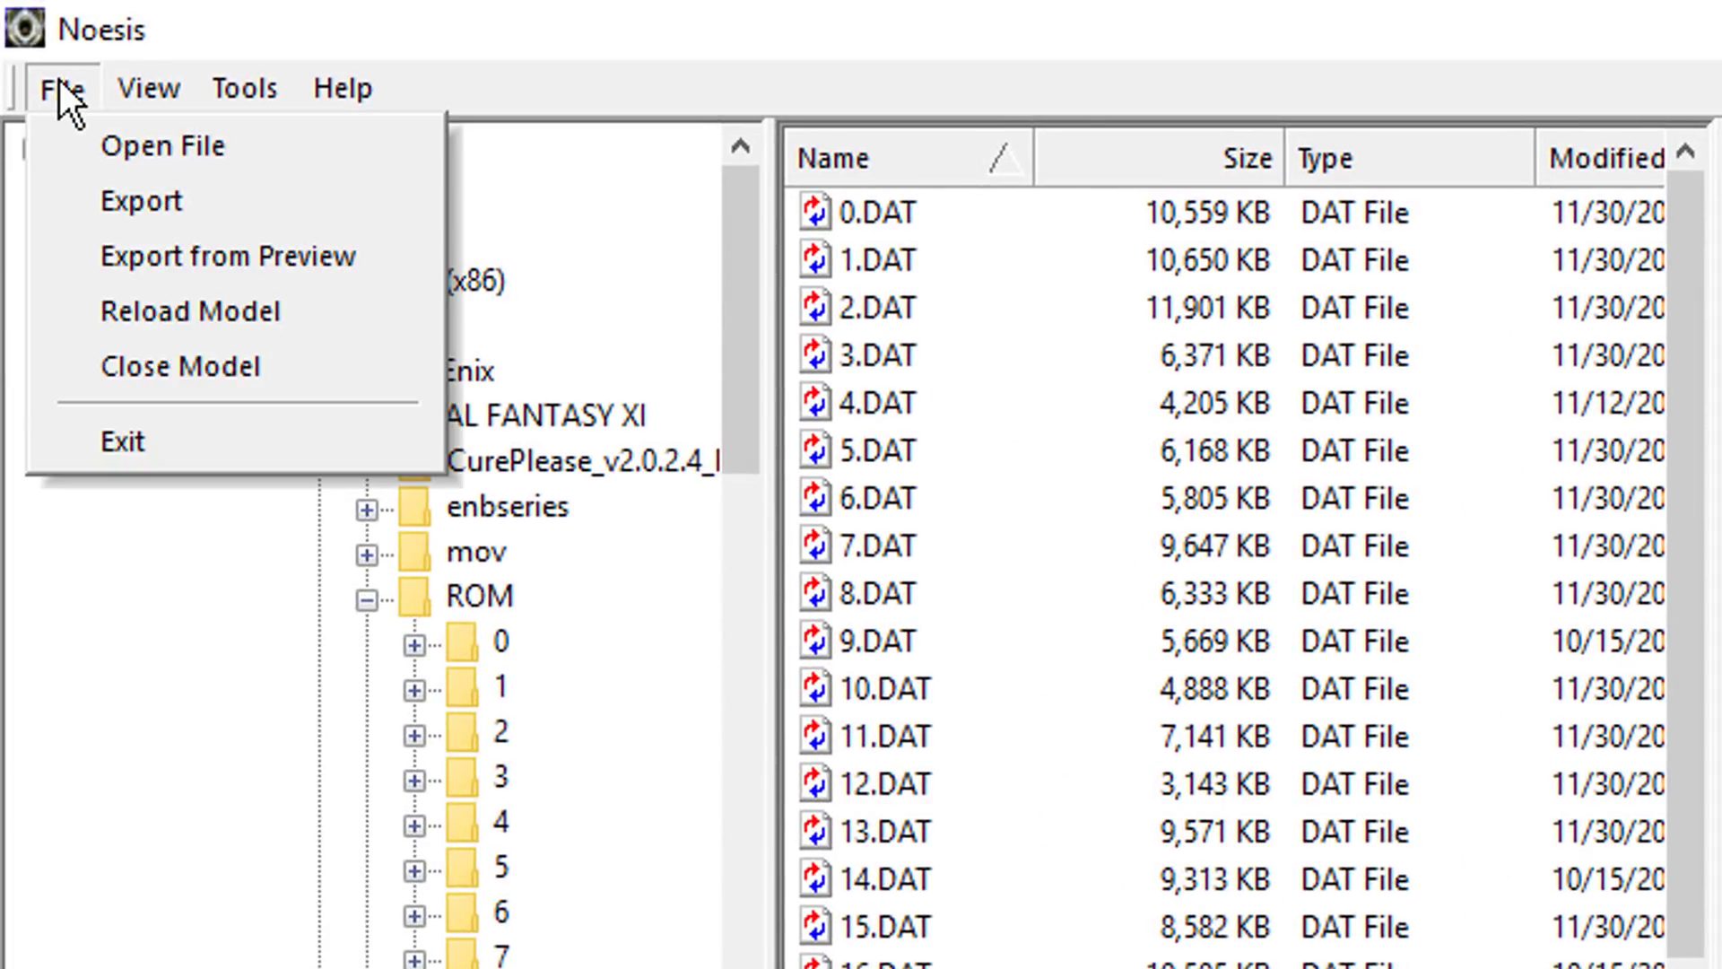
{"action": "left_click", "coordinate": [114, 201]}
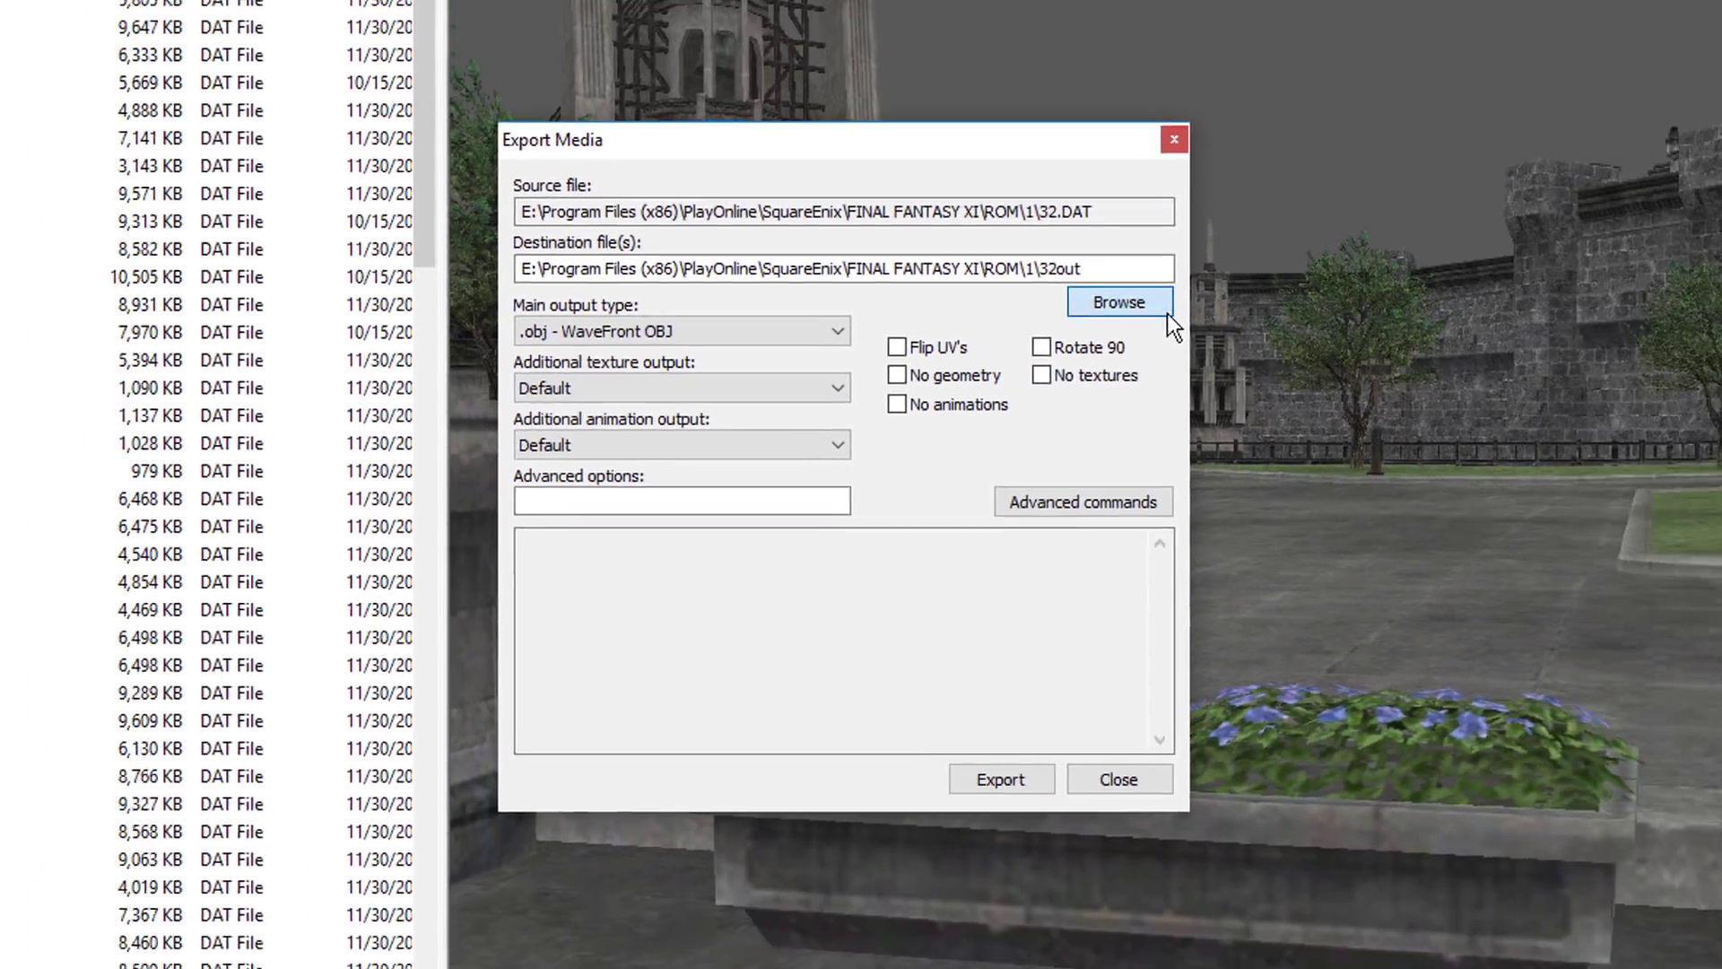
{"action": "left_click", "coordinate": [1228, 275]}
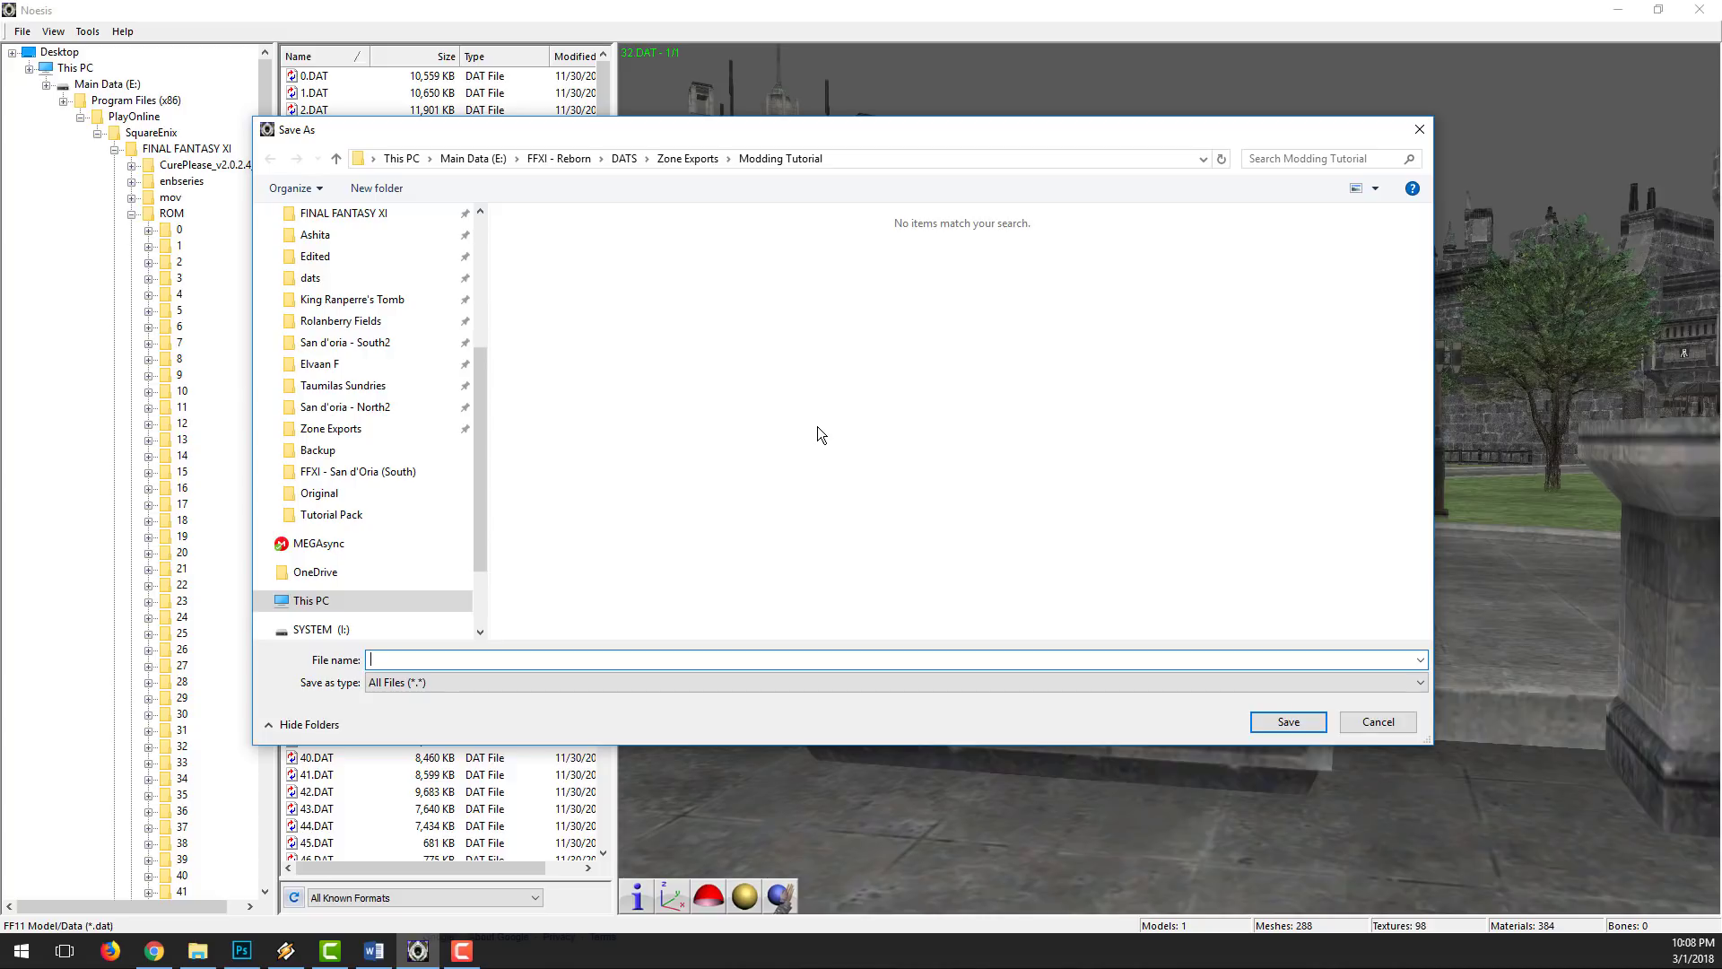
{"action": "type", "text": "Modding Tutorial"}
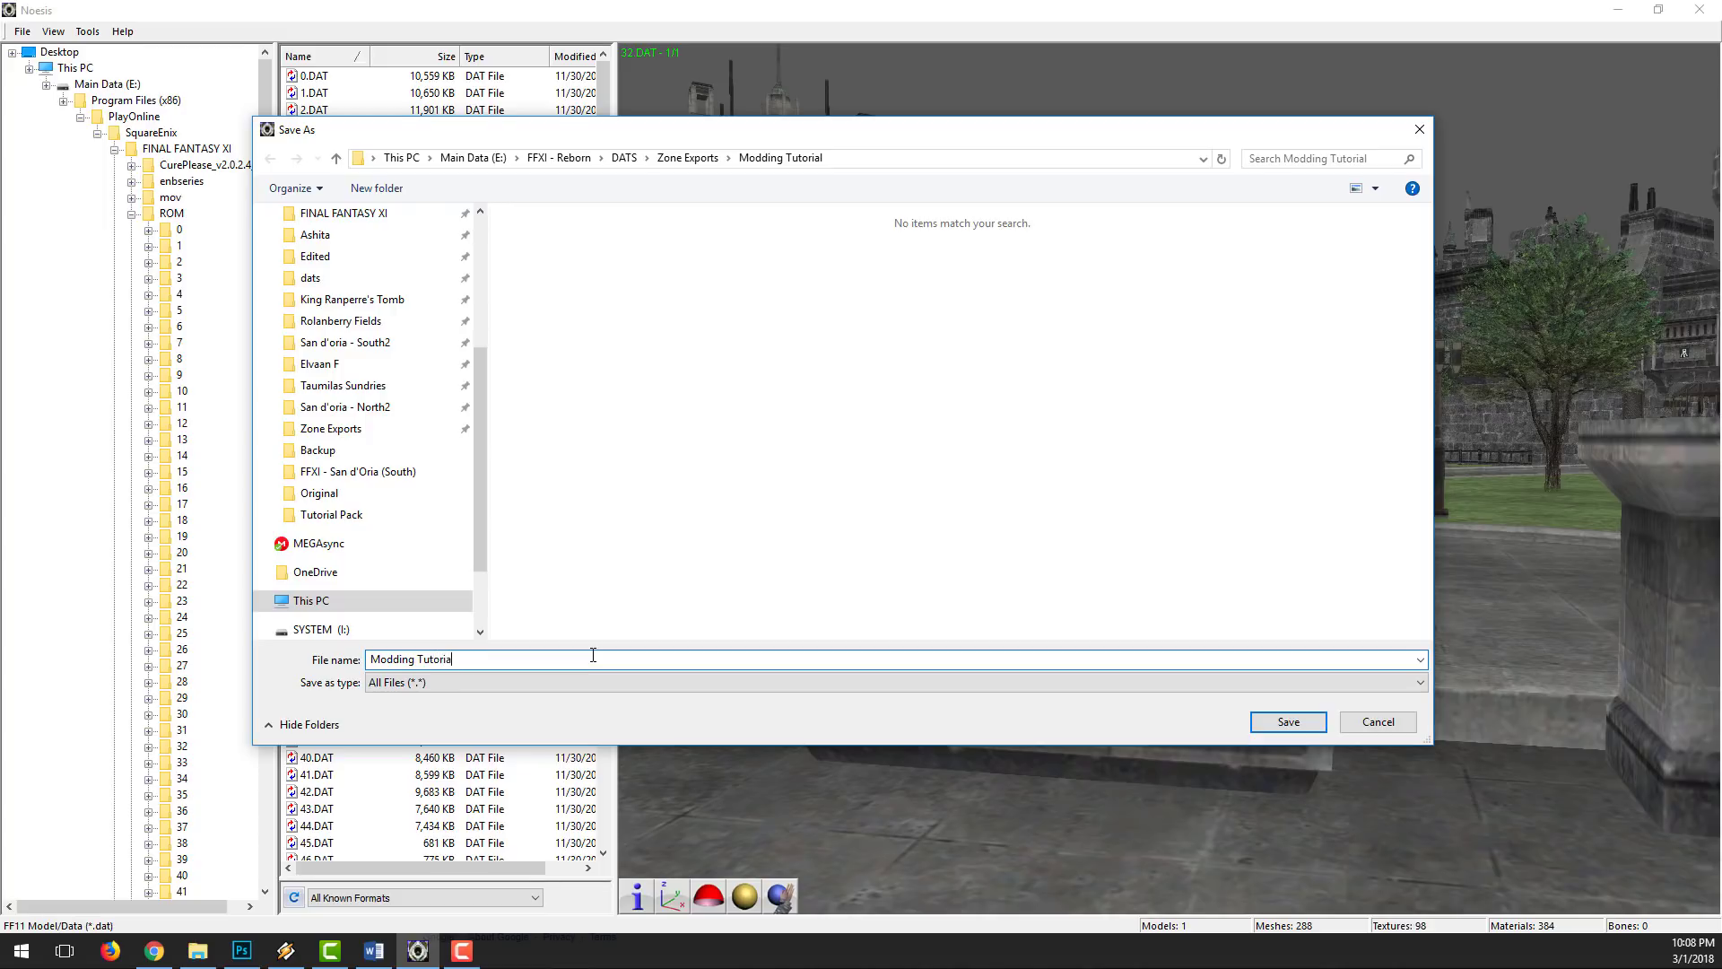
{"action": "key", "text": "Return"}
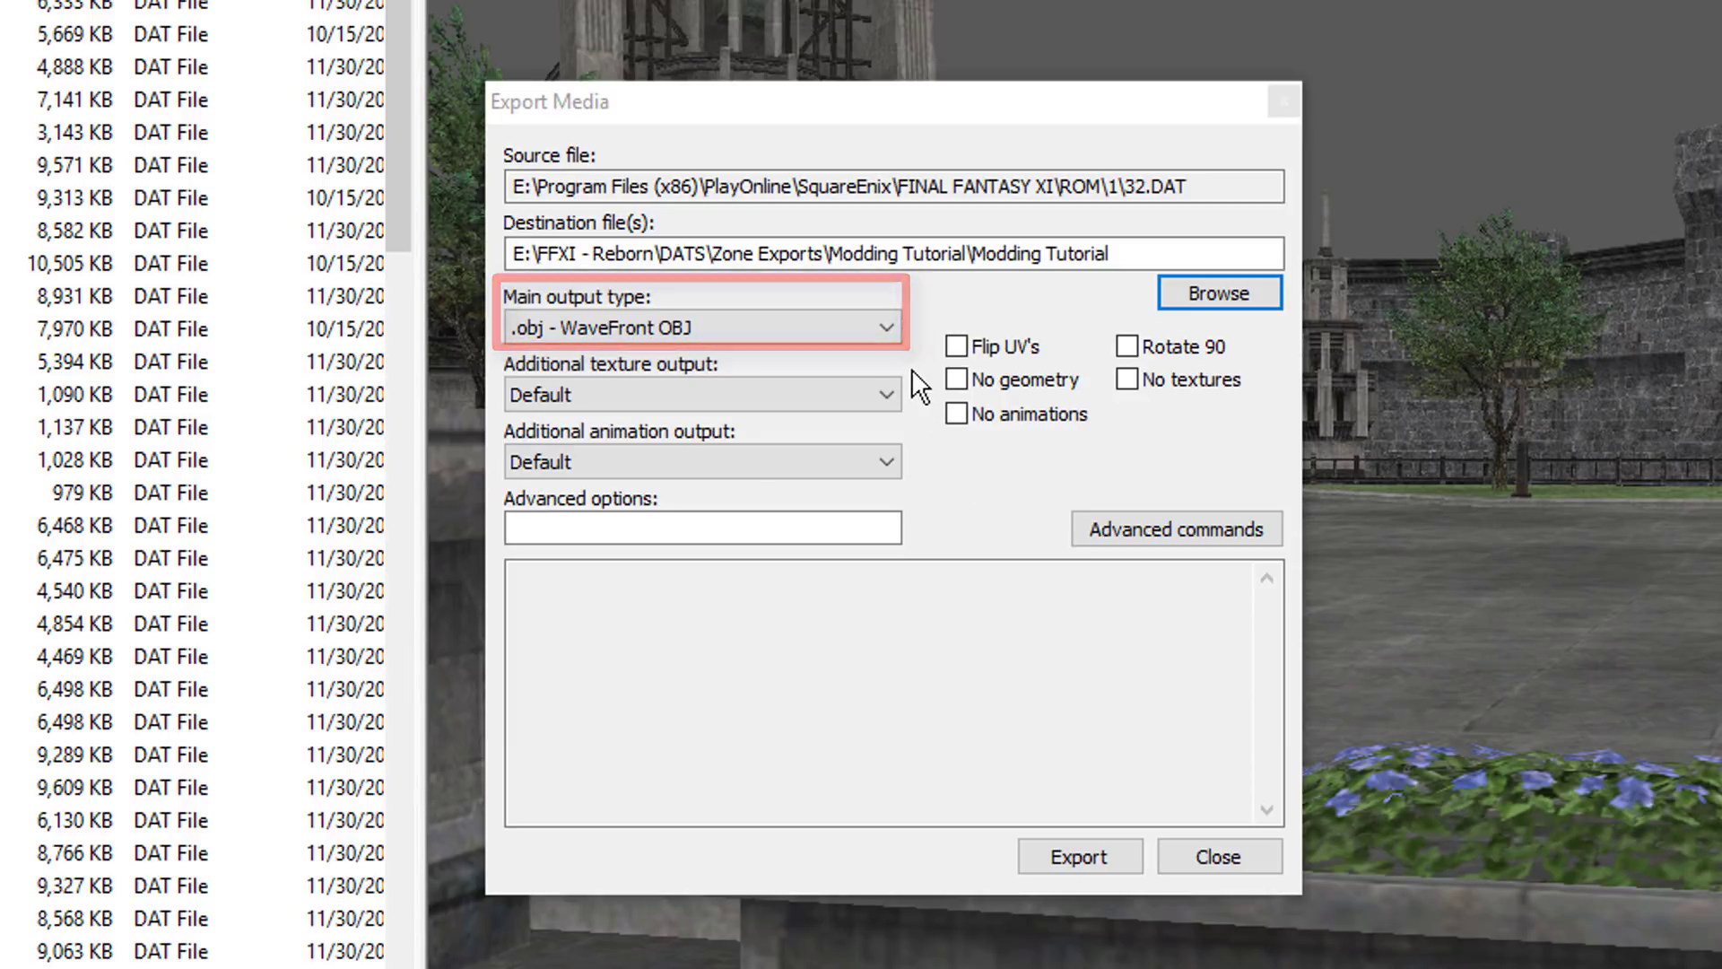
Step: Set the main output type to .fbx - Autodesk FBX and the additional texture output to .dds - DDS Image
{"action": "left_click", "coordinate": [885, 326]}
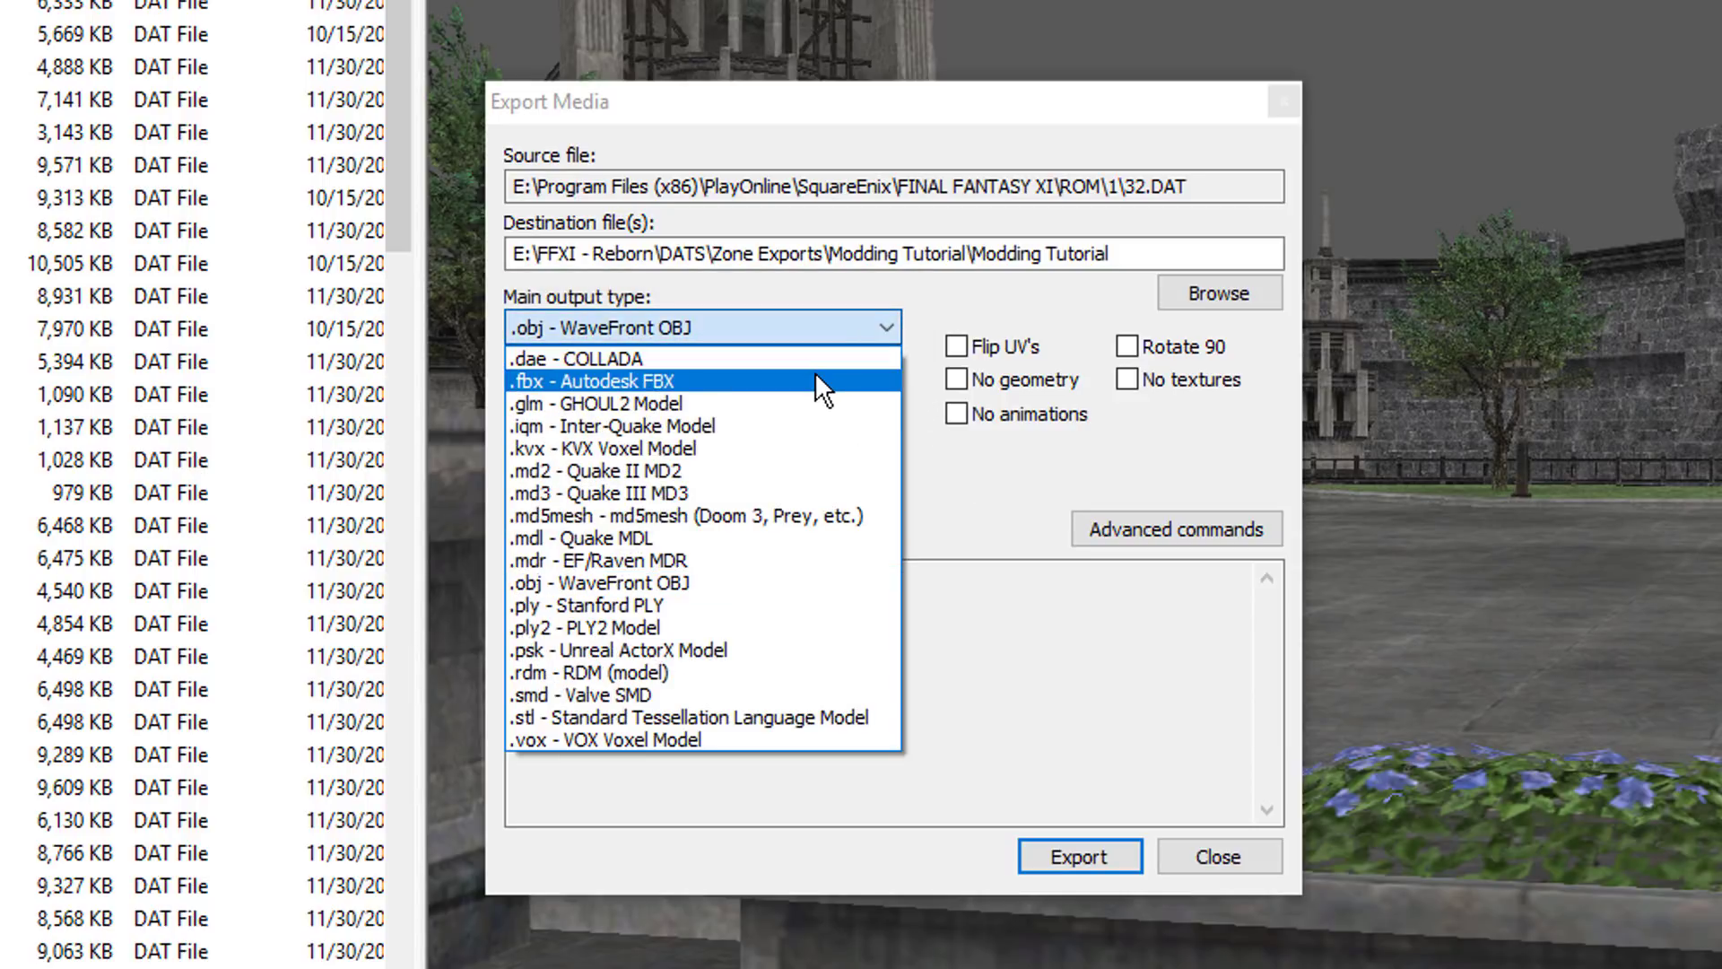
{"action": "left_click", "coordinate": [823, 391]}
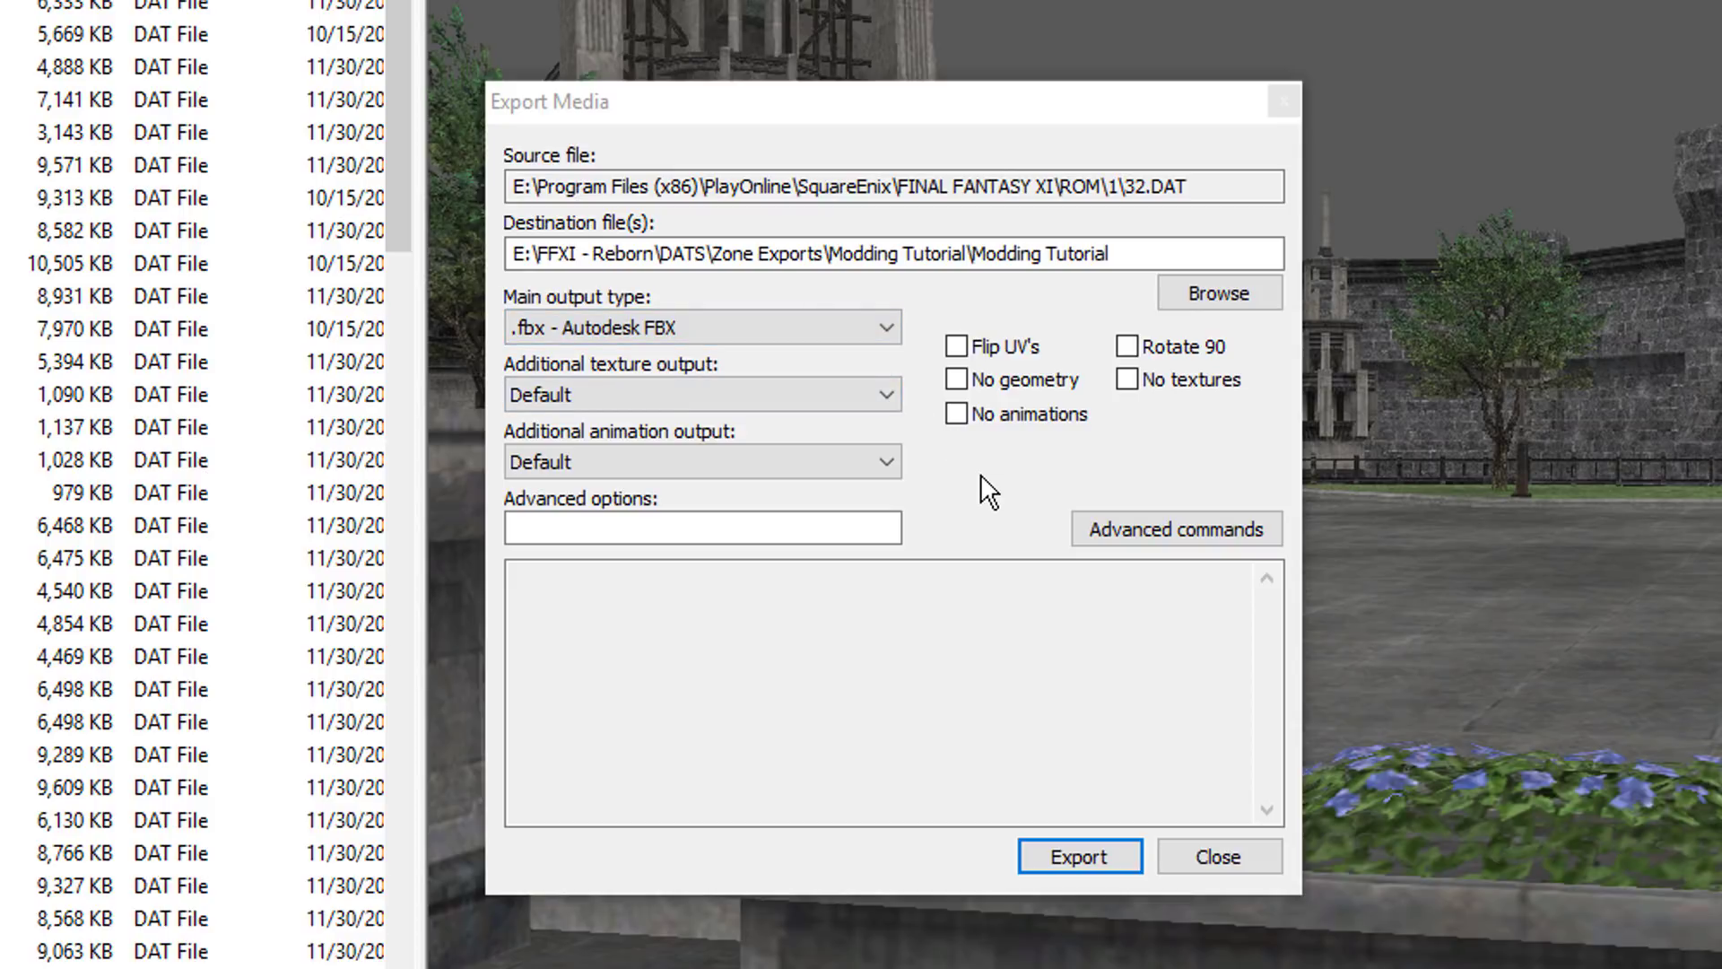
{"action": "left_click", "coordinate": [892, 393]}
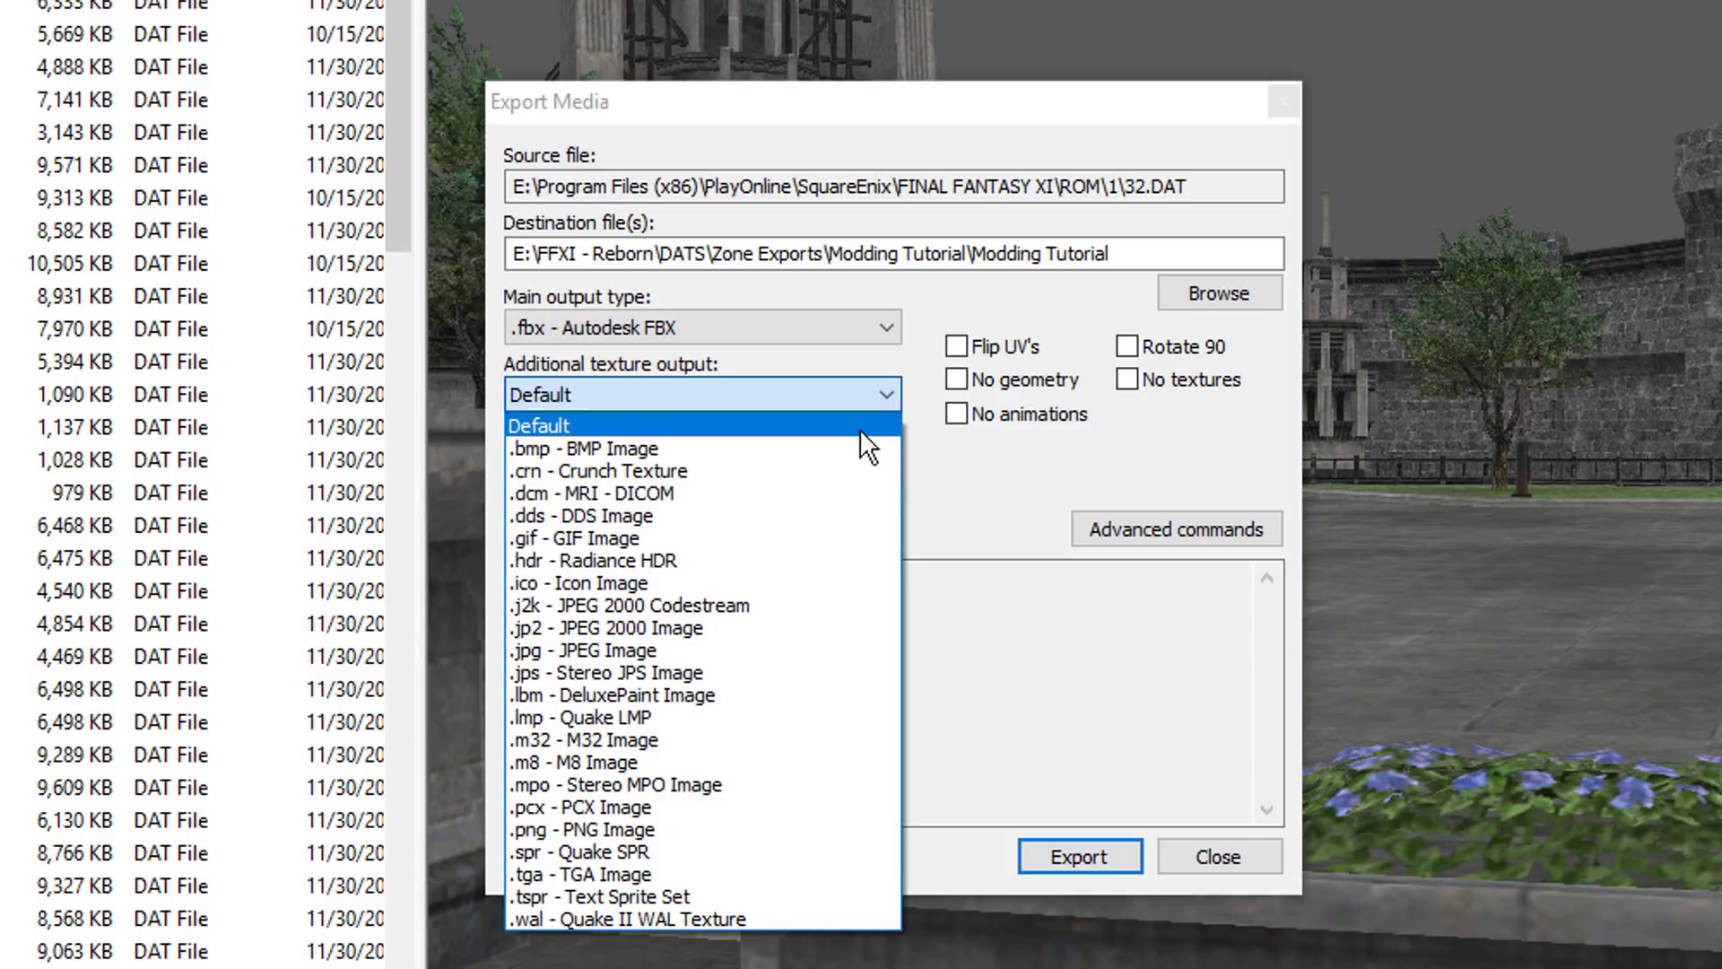
{"action": "left_click", "coordinate": [800, 519]}
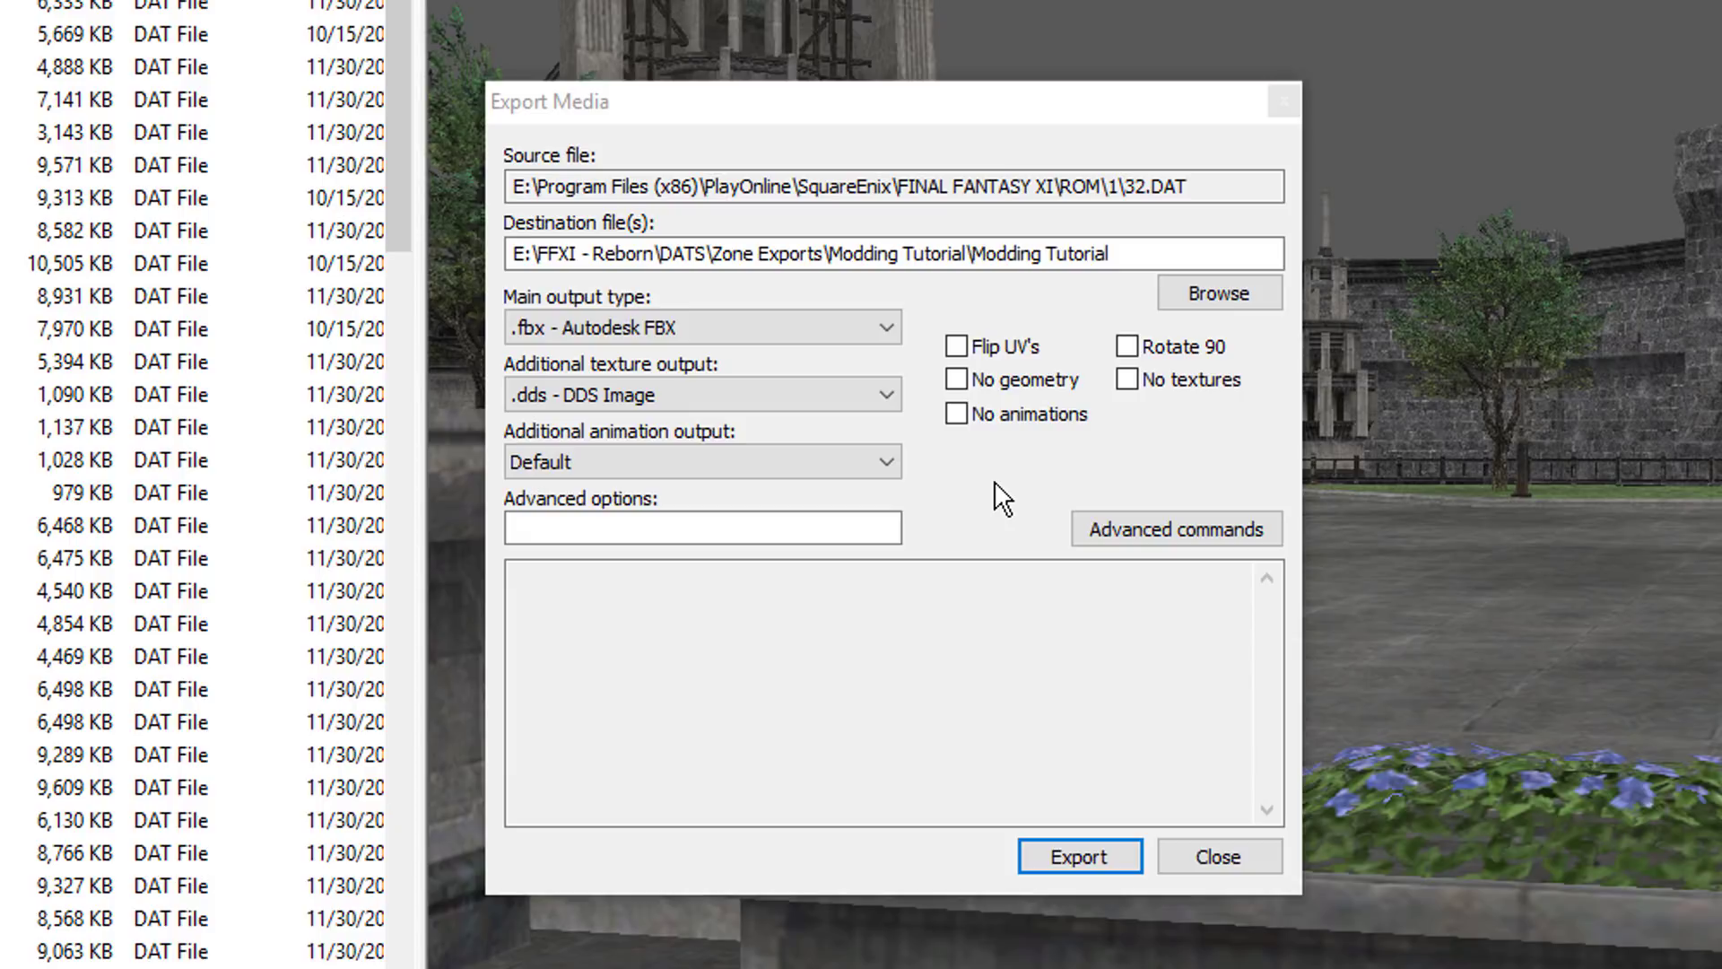
Step: Run the export of the zone model and its textures, acknowledge completion and close the export dialog
{"action": "left_click", "coordinate": [1118, 858]}
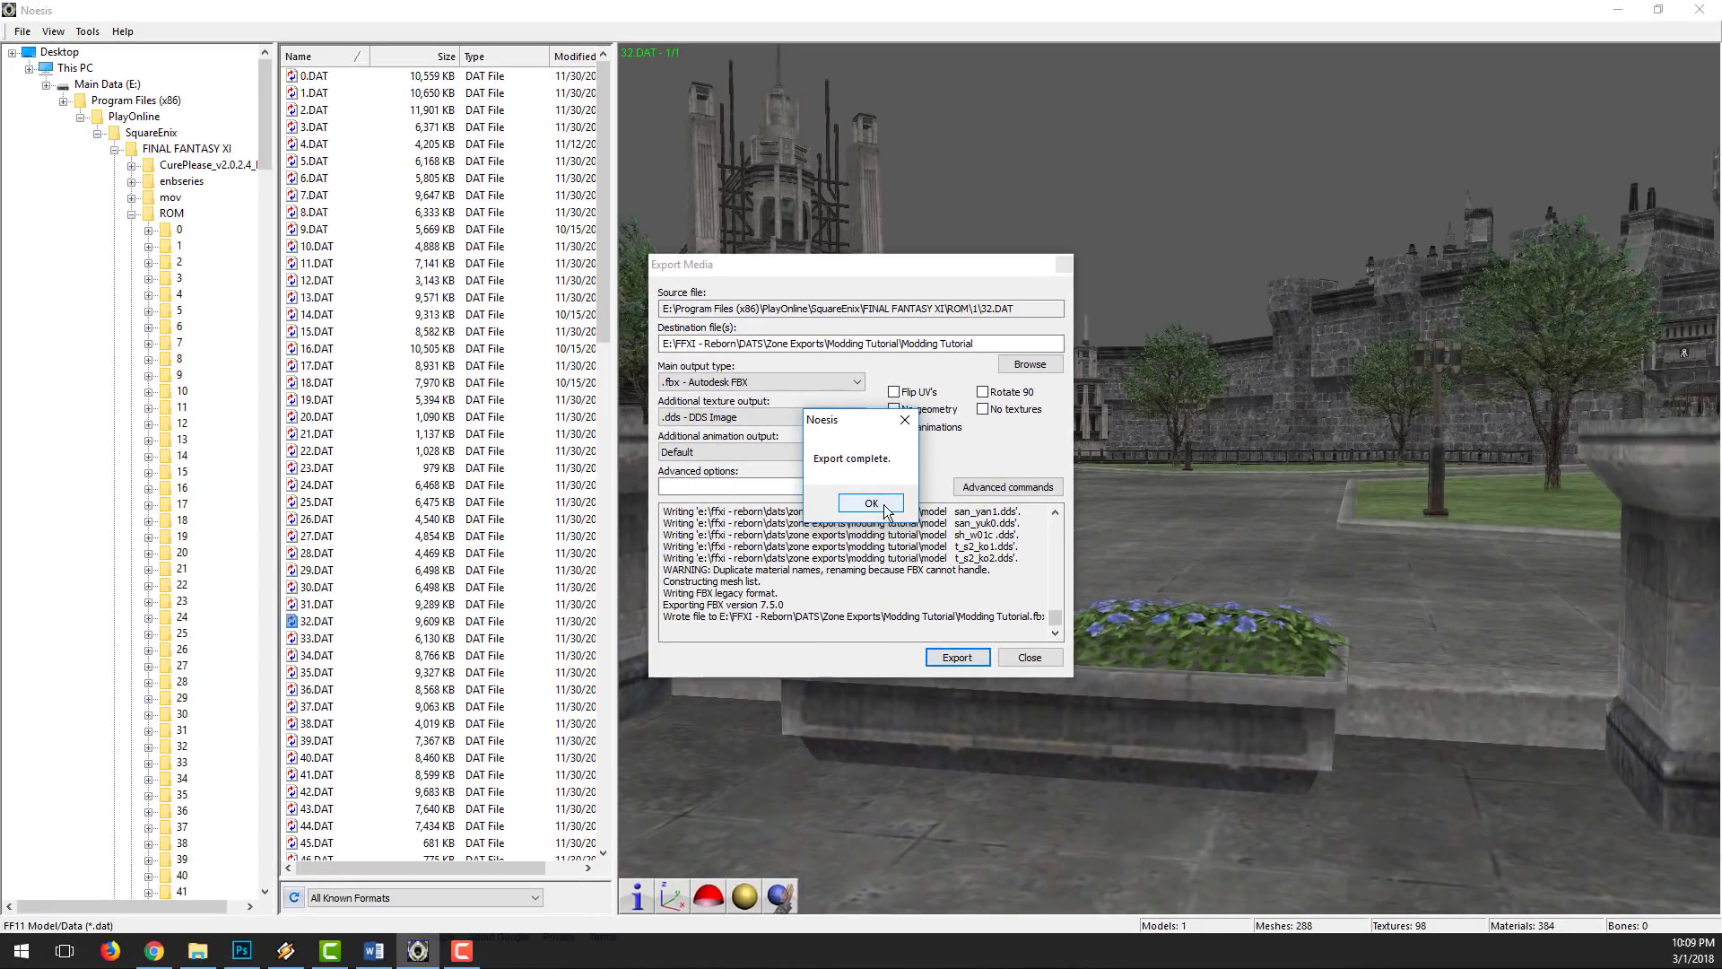
{"action": "left_click", "coordinate": [861, 508]}
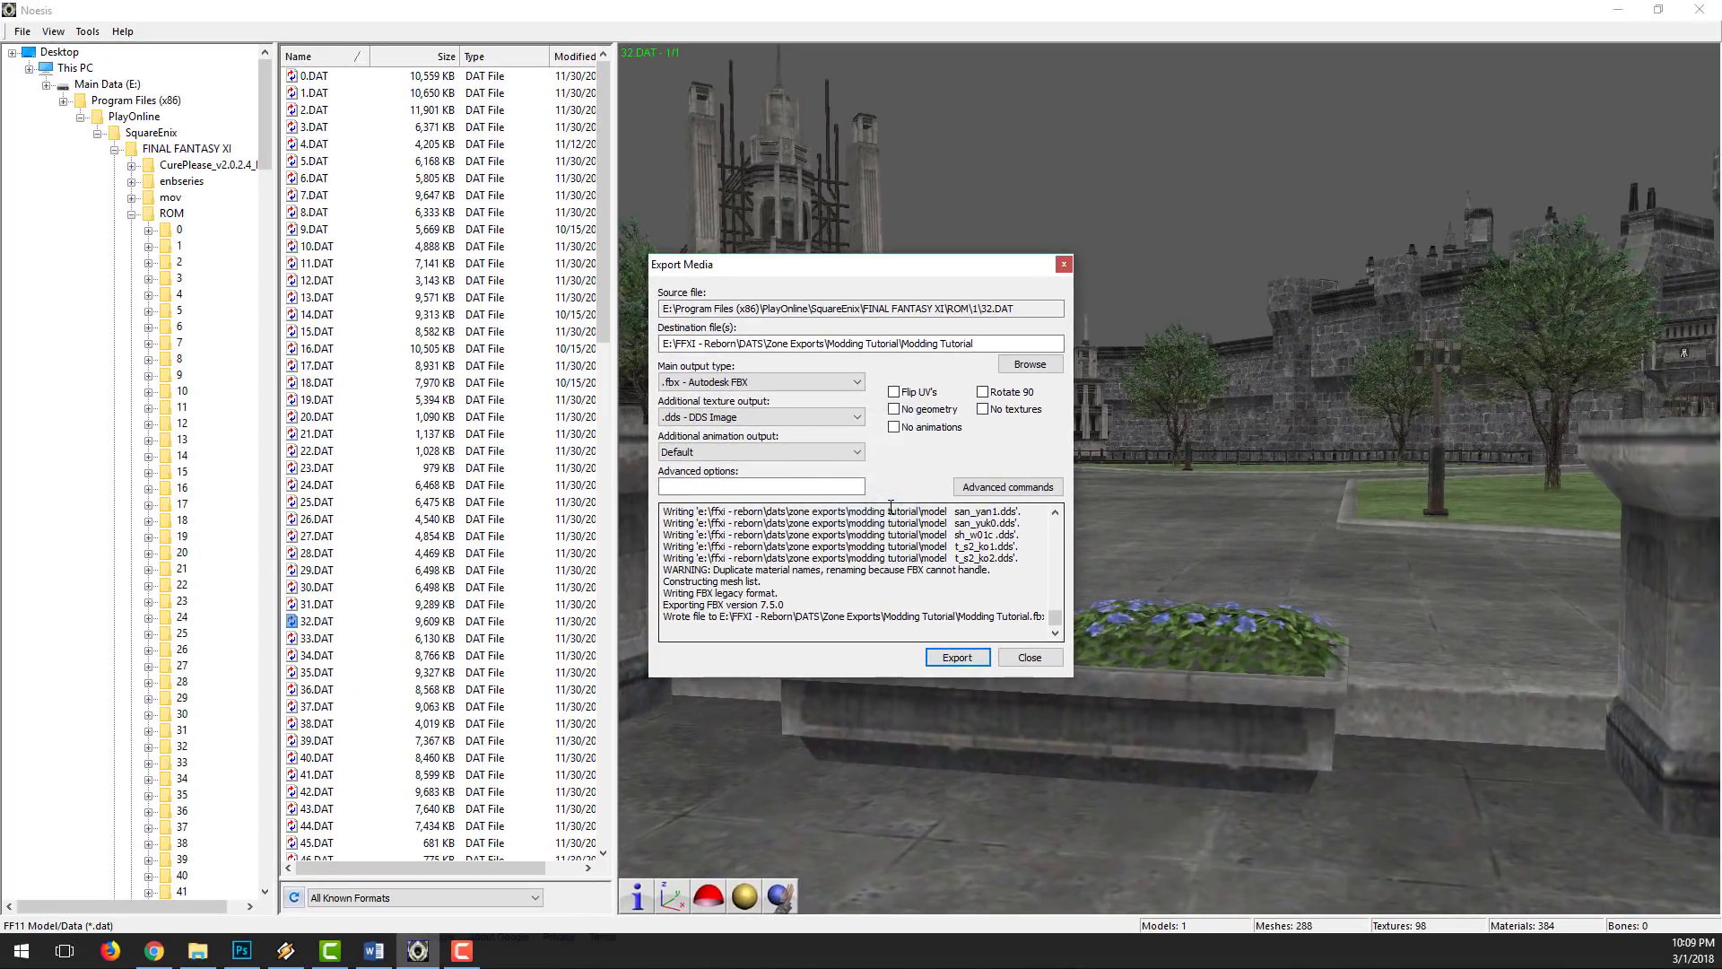
{"action": "left_click", "coordinate": [1029, 658]}
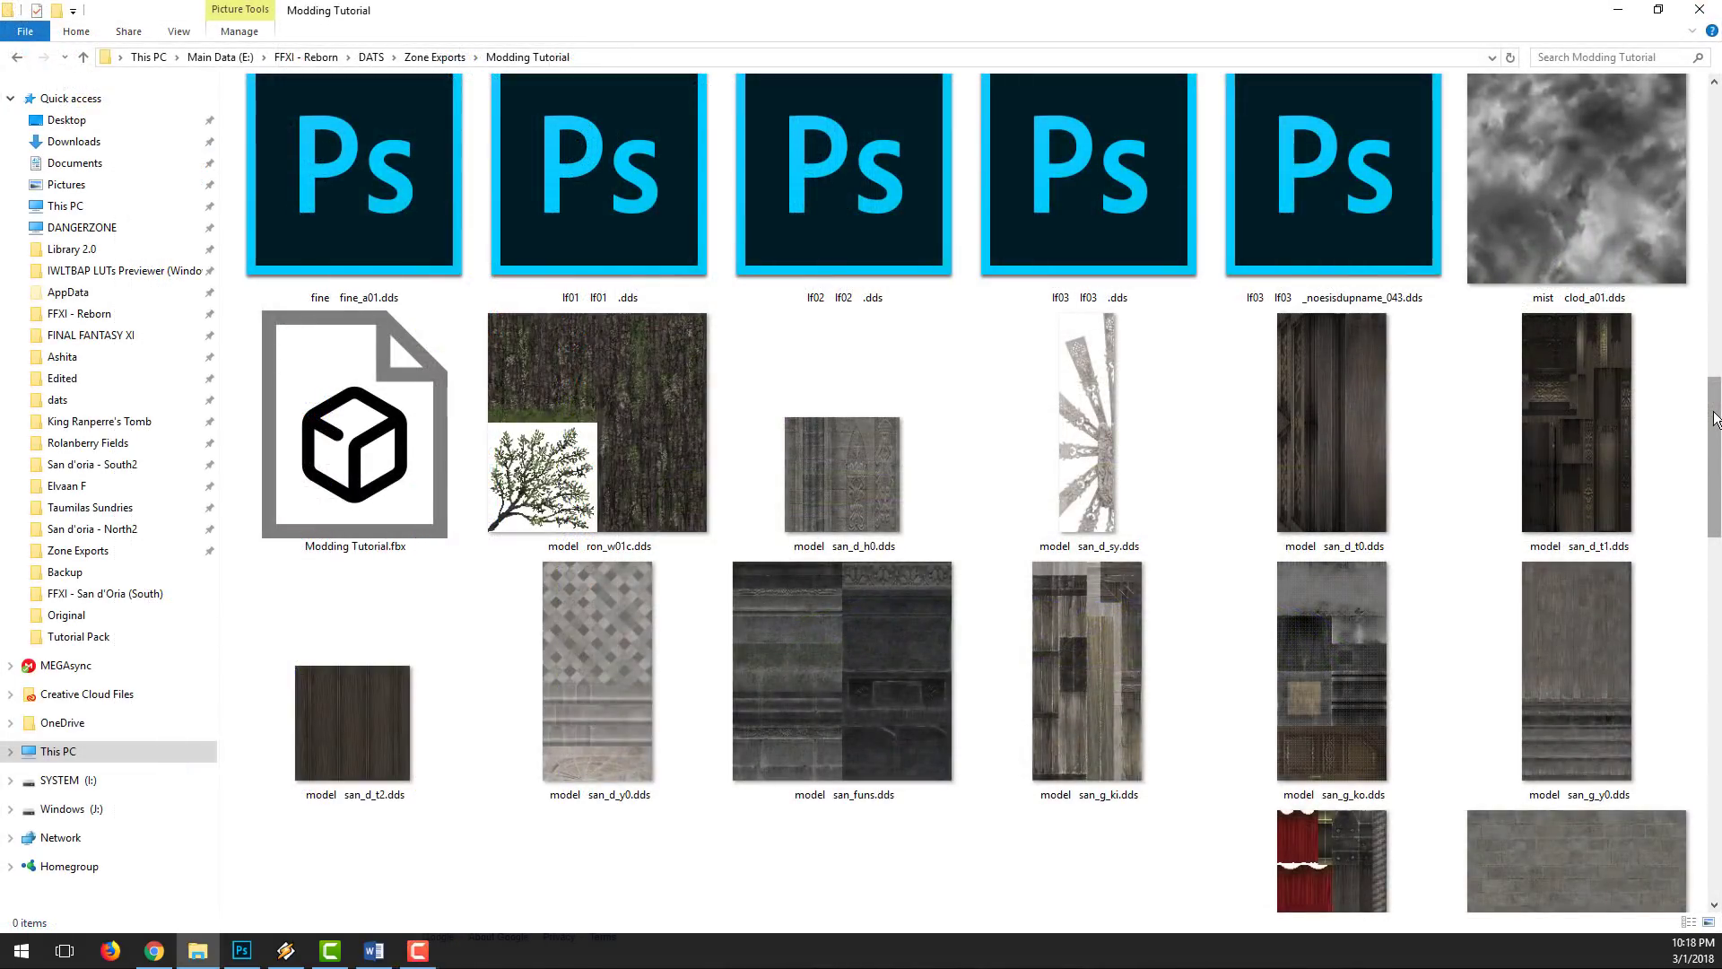
Step: Look through the exported DDS textures in the Modding Tutorial folder
{"action": "scroll", "coordinate": [1715, 419], "scroll_direction": "down", "scroll_amount": 10}
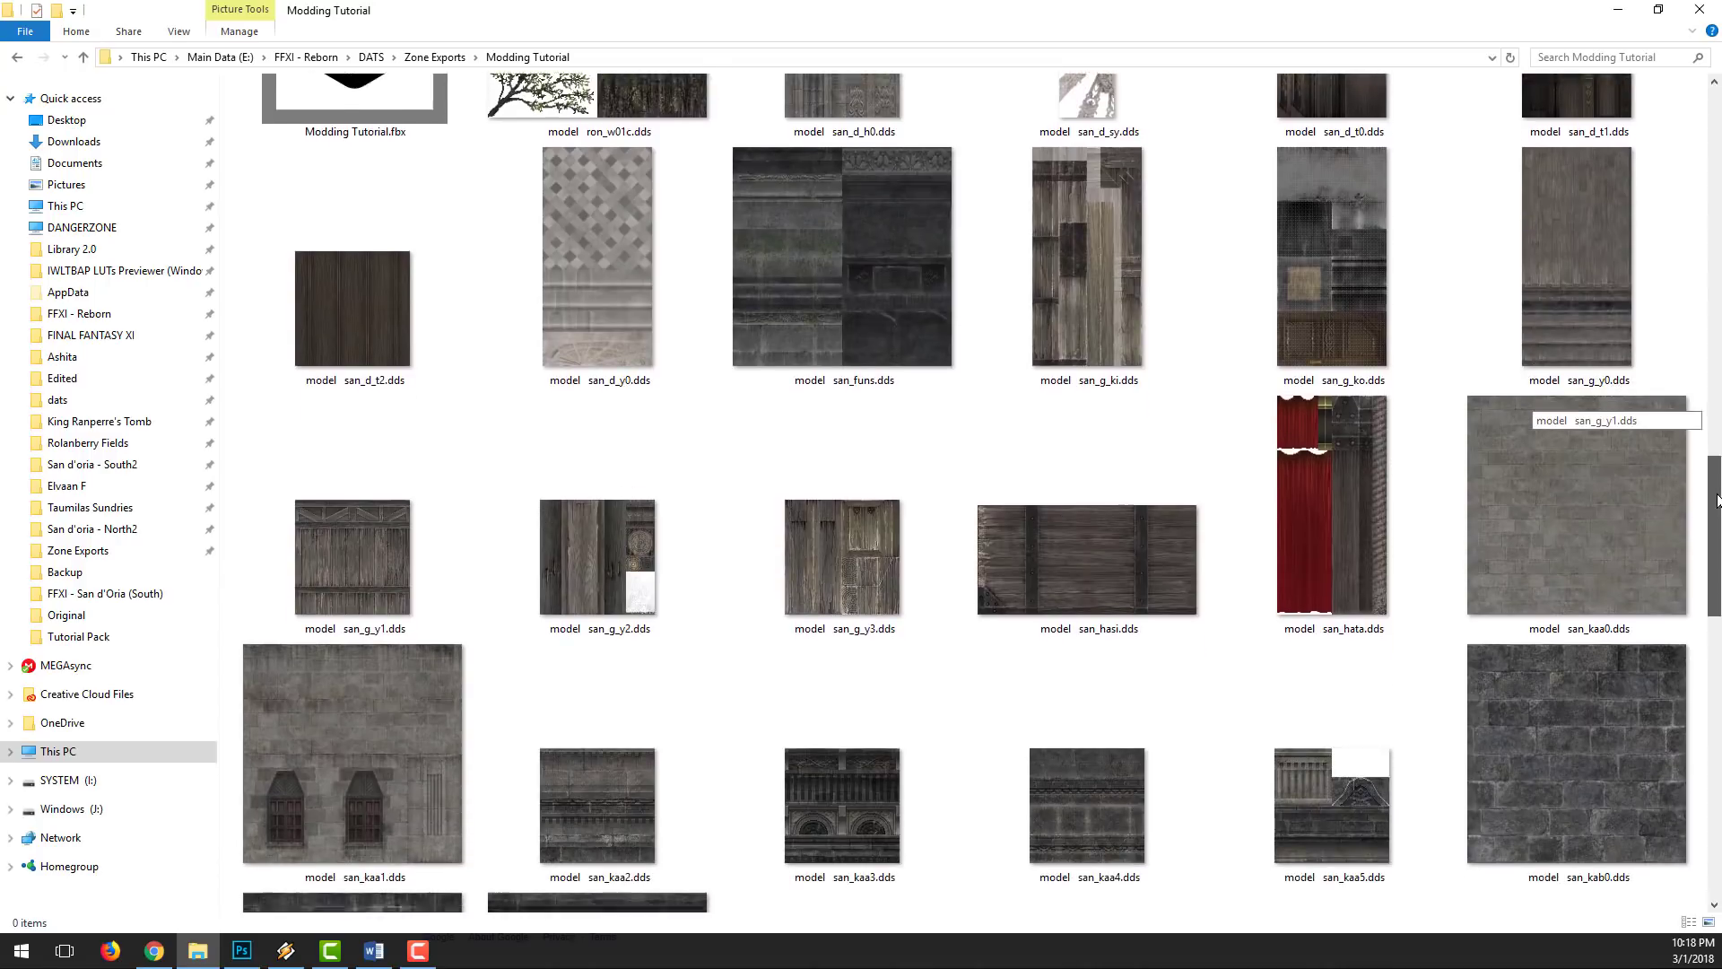
{"action": "scroll", "coordinate": [1714, 419], "scroll_direction": "down", "scroll_amount": 15}
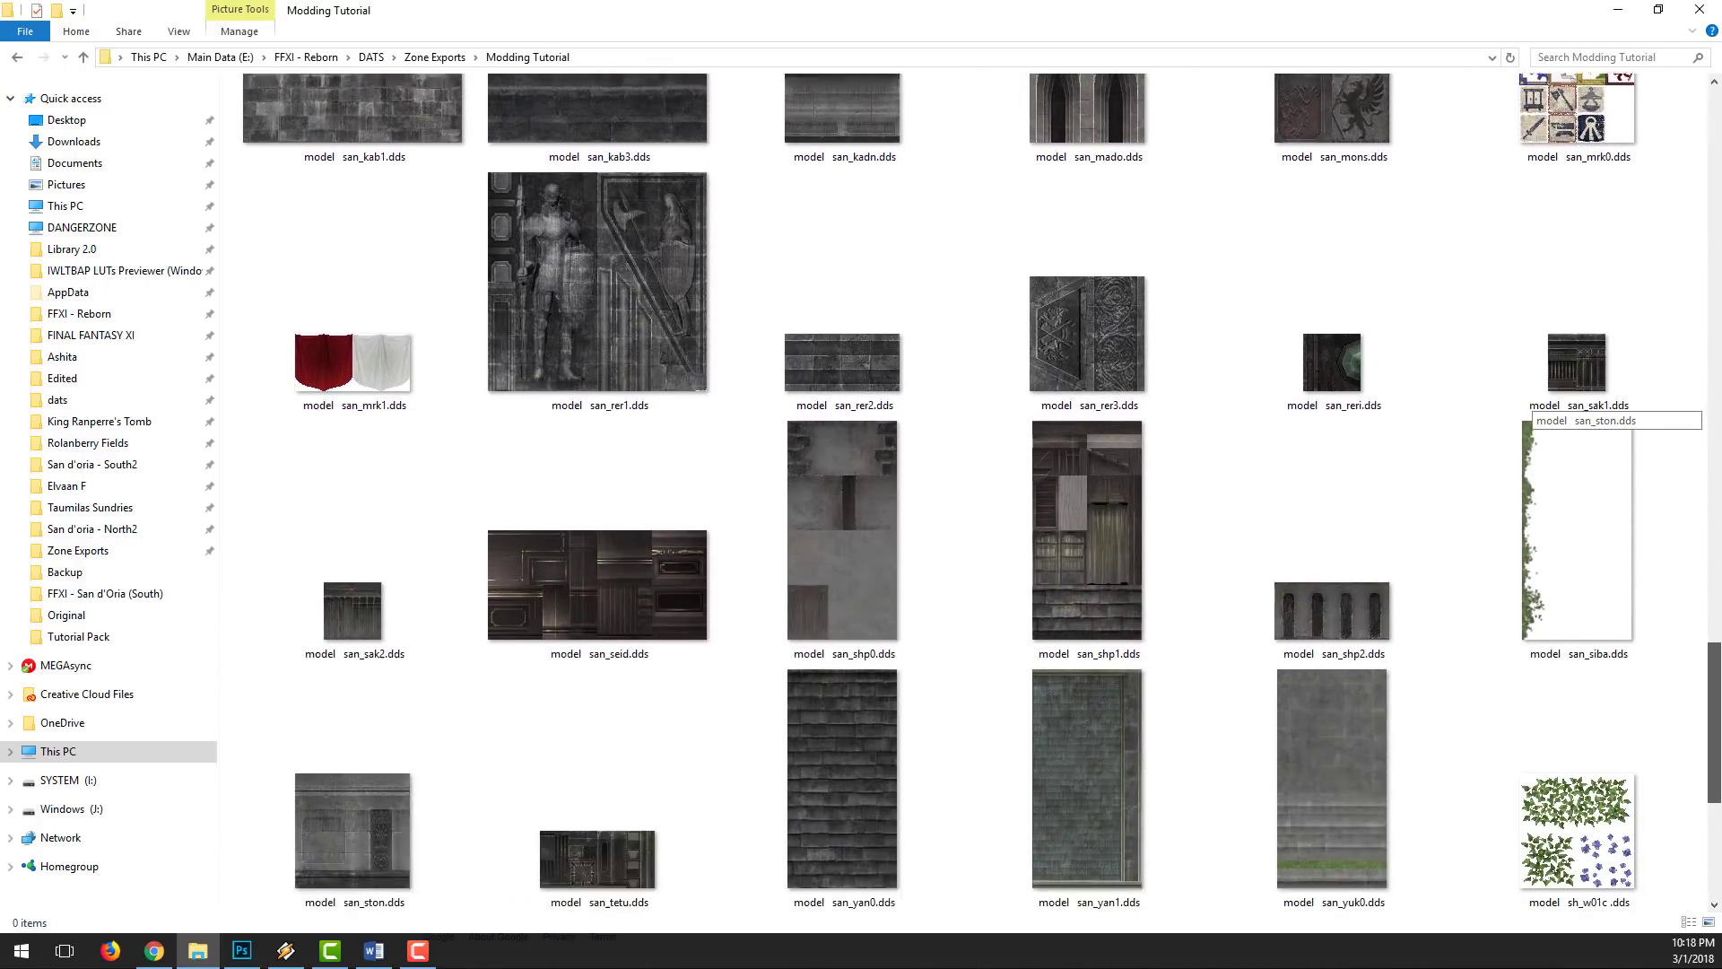
{"action": "scroll", "coordinate": [1714, 420], "scroll_direction": "down", "scroll_amount": 2}
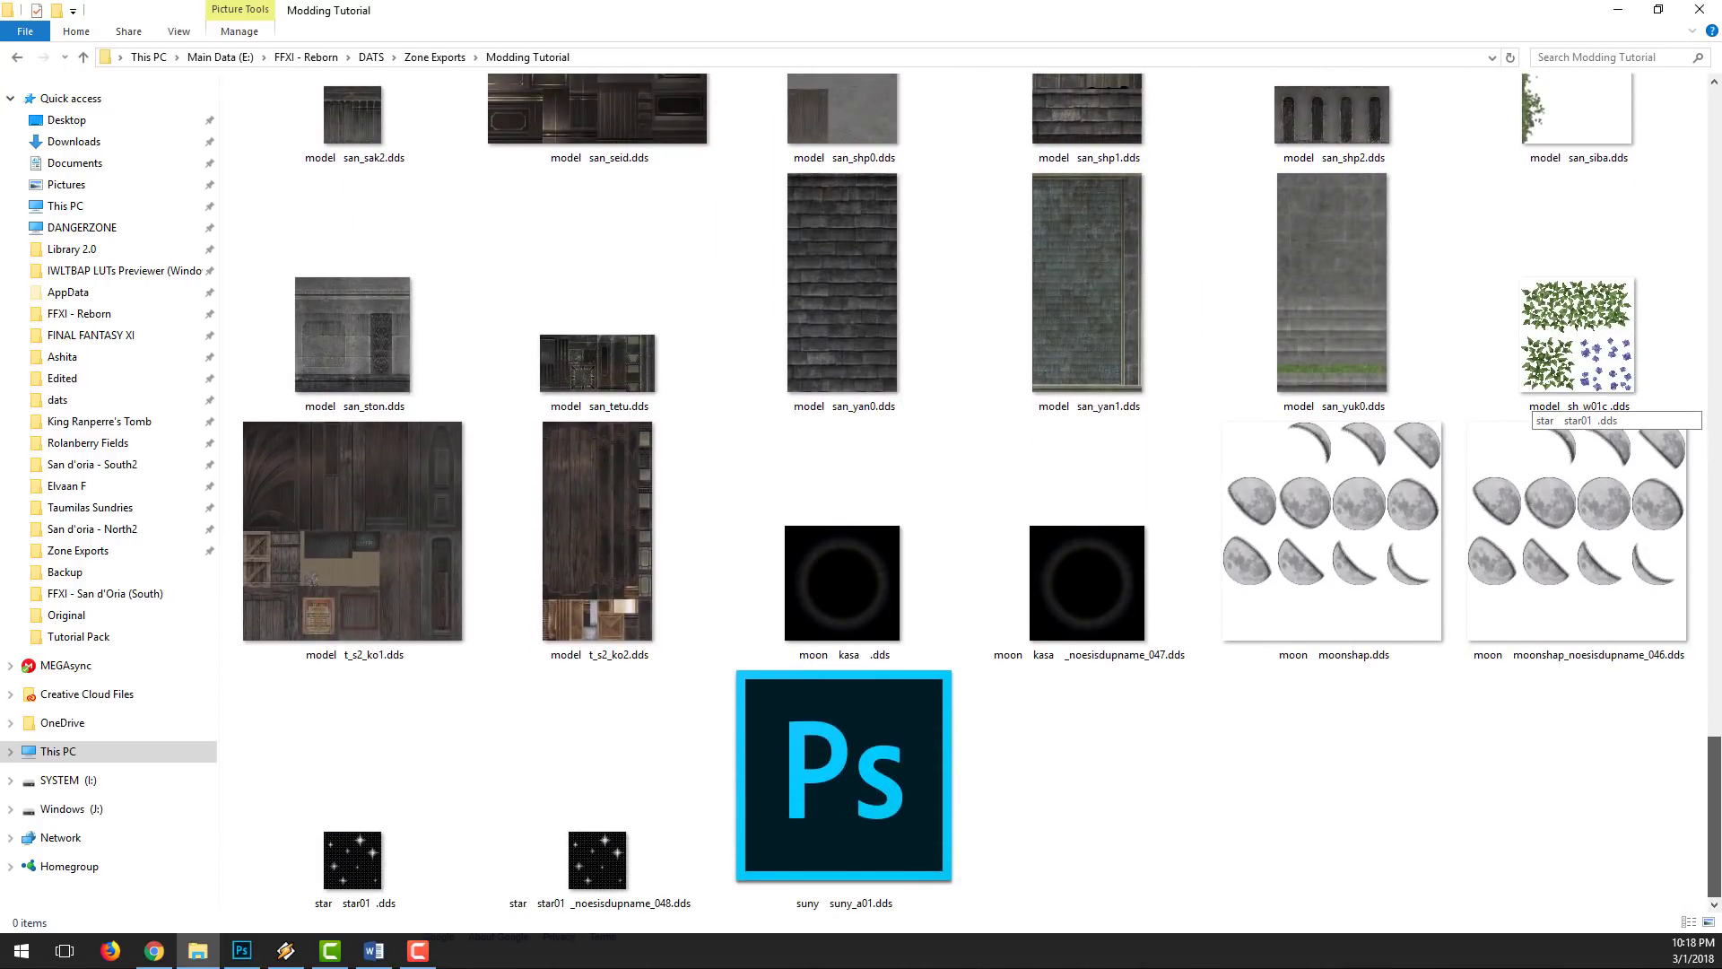
{"action": "scroll", "coordinate": [1525, 404], "scroll_direction": "up", "scroll_amount": 15}
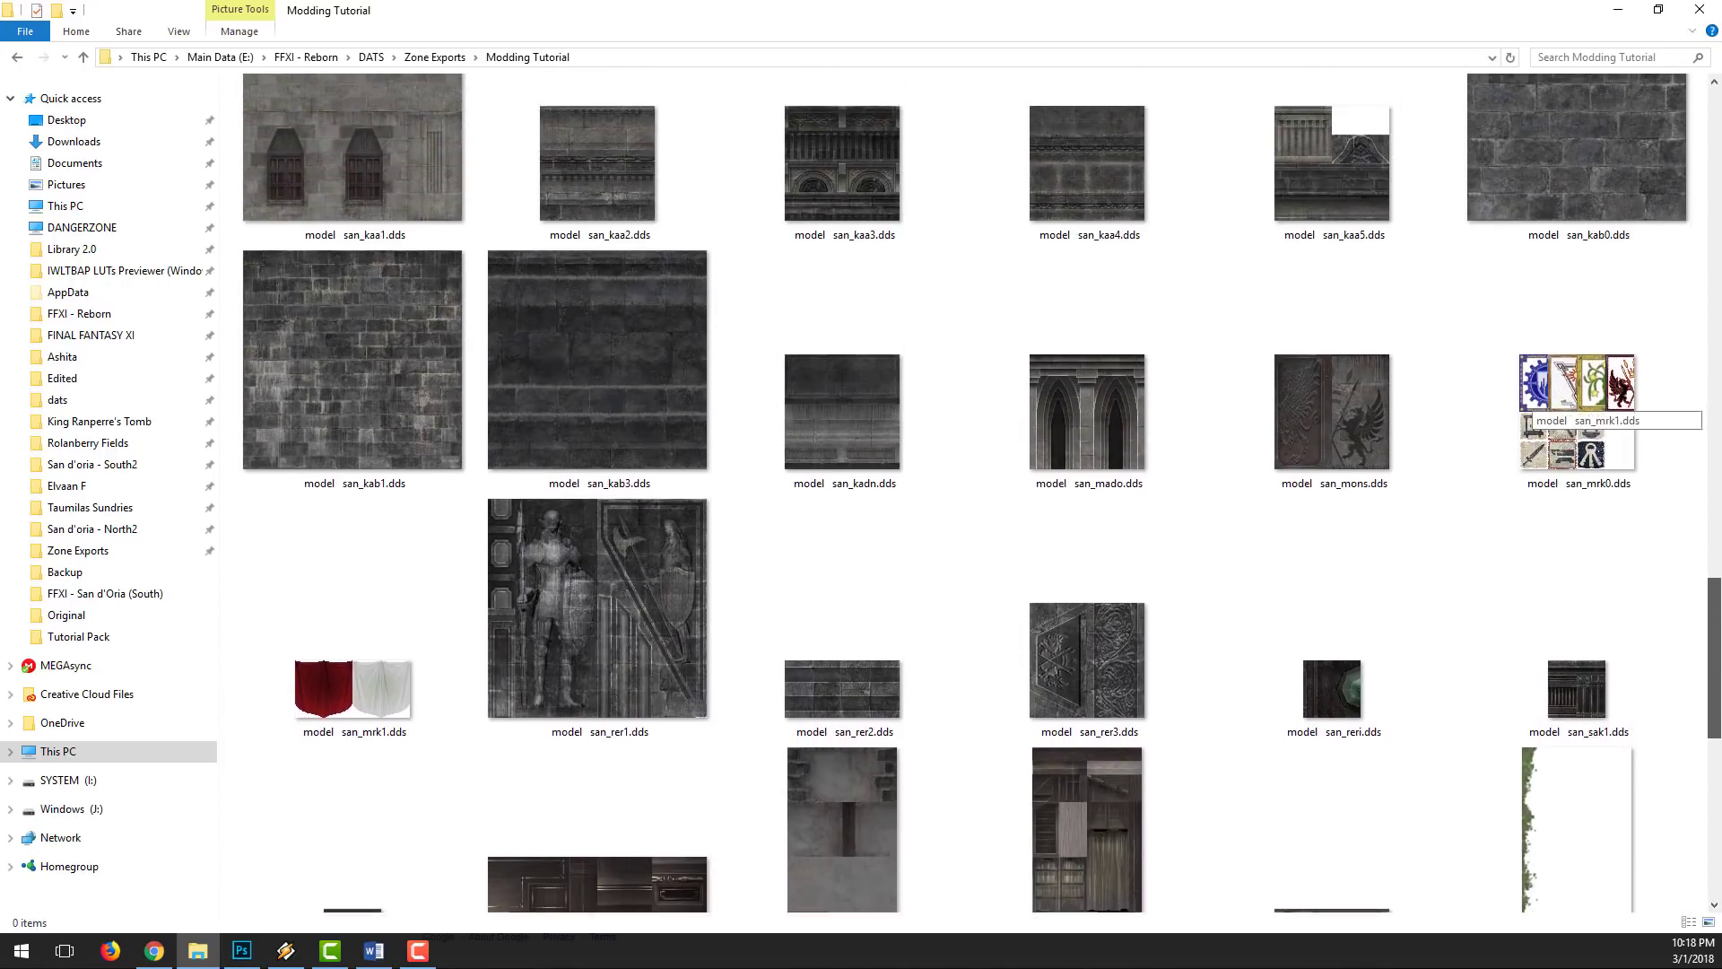
{"action": "scroll", "coordinate": [1525, 404], "scroll_direction": "up", "scroll_amount": 5}
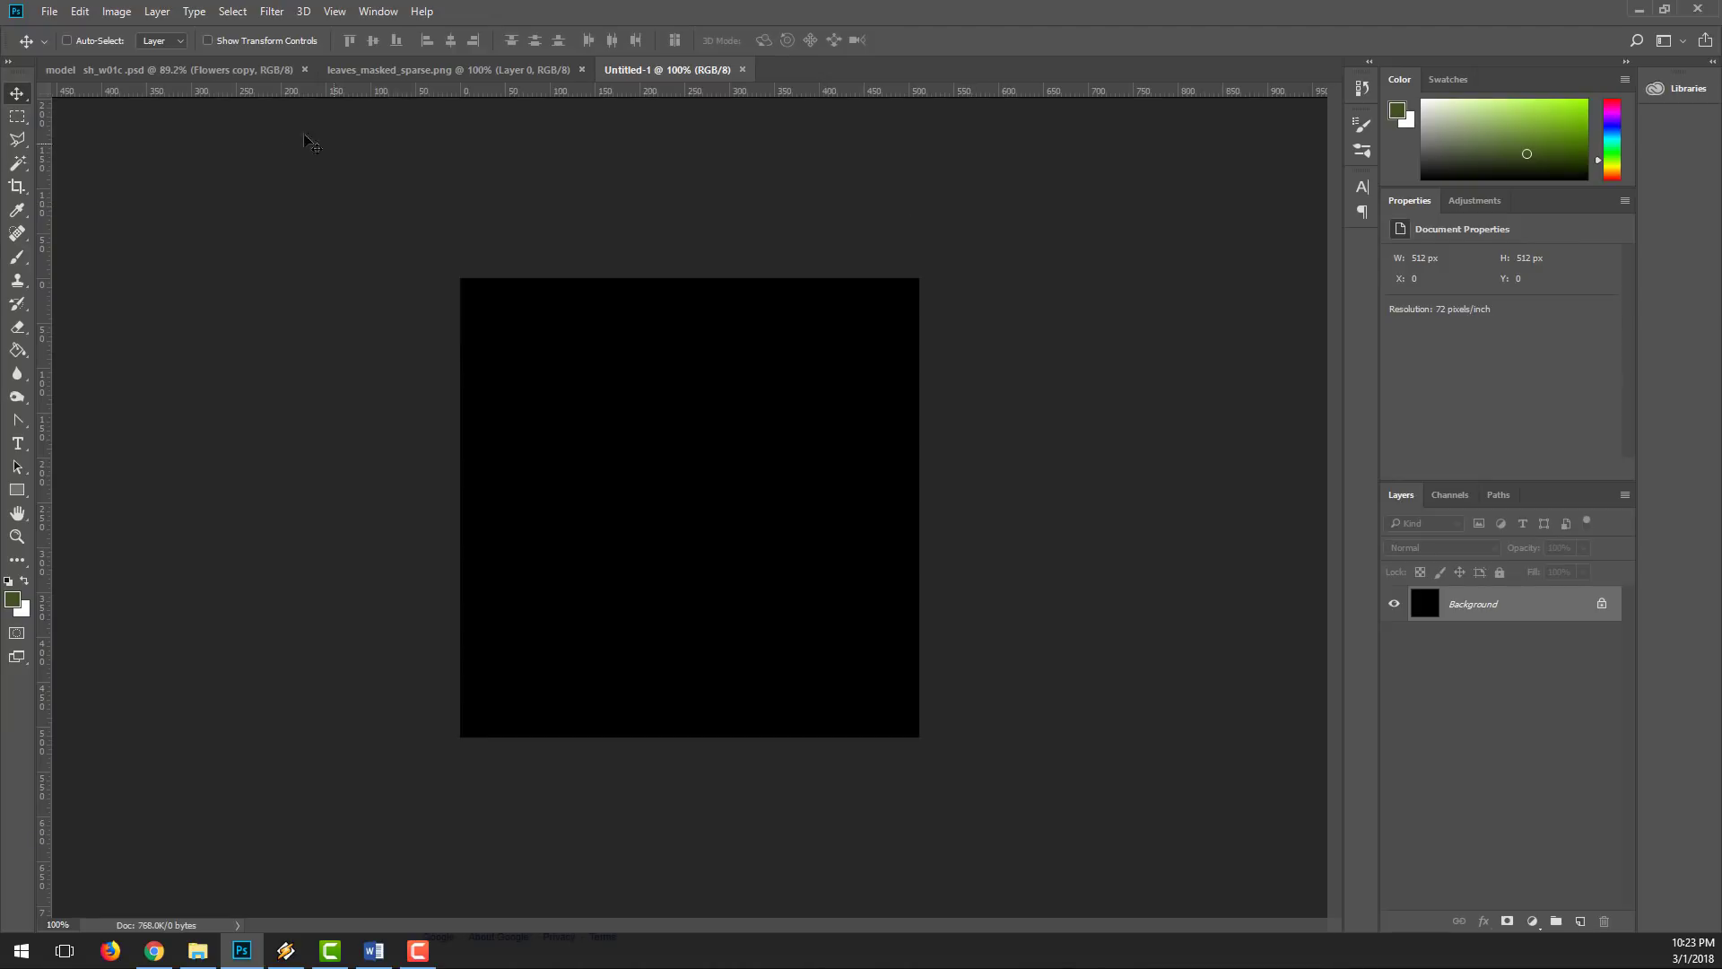
Step: Switch to Photoshop and open the exported sh_w01c.dds plant texture, loading it with default sizes and no MIP maps
{"action": "left_click", "coordinate": [49, 11]}
{"action": "left_click", "coordinate": [55, 47]}
{"action": "scroll", "coordinate": [1083, 401], "scroll_direction": "down", "scroll_amount": 5}
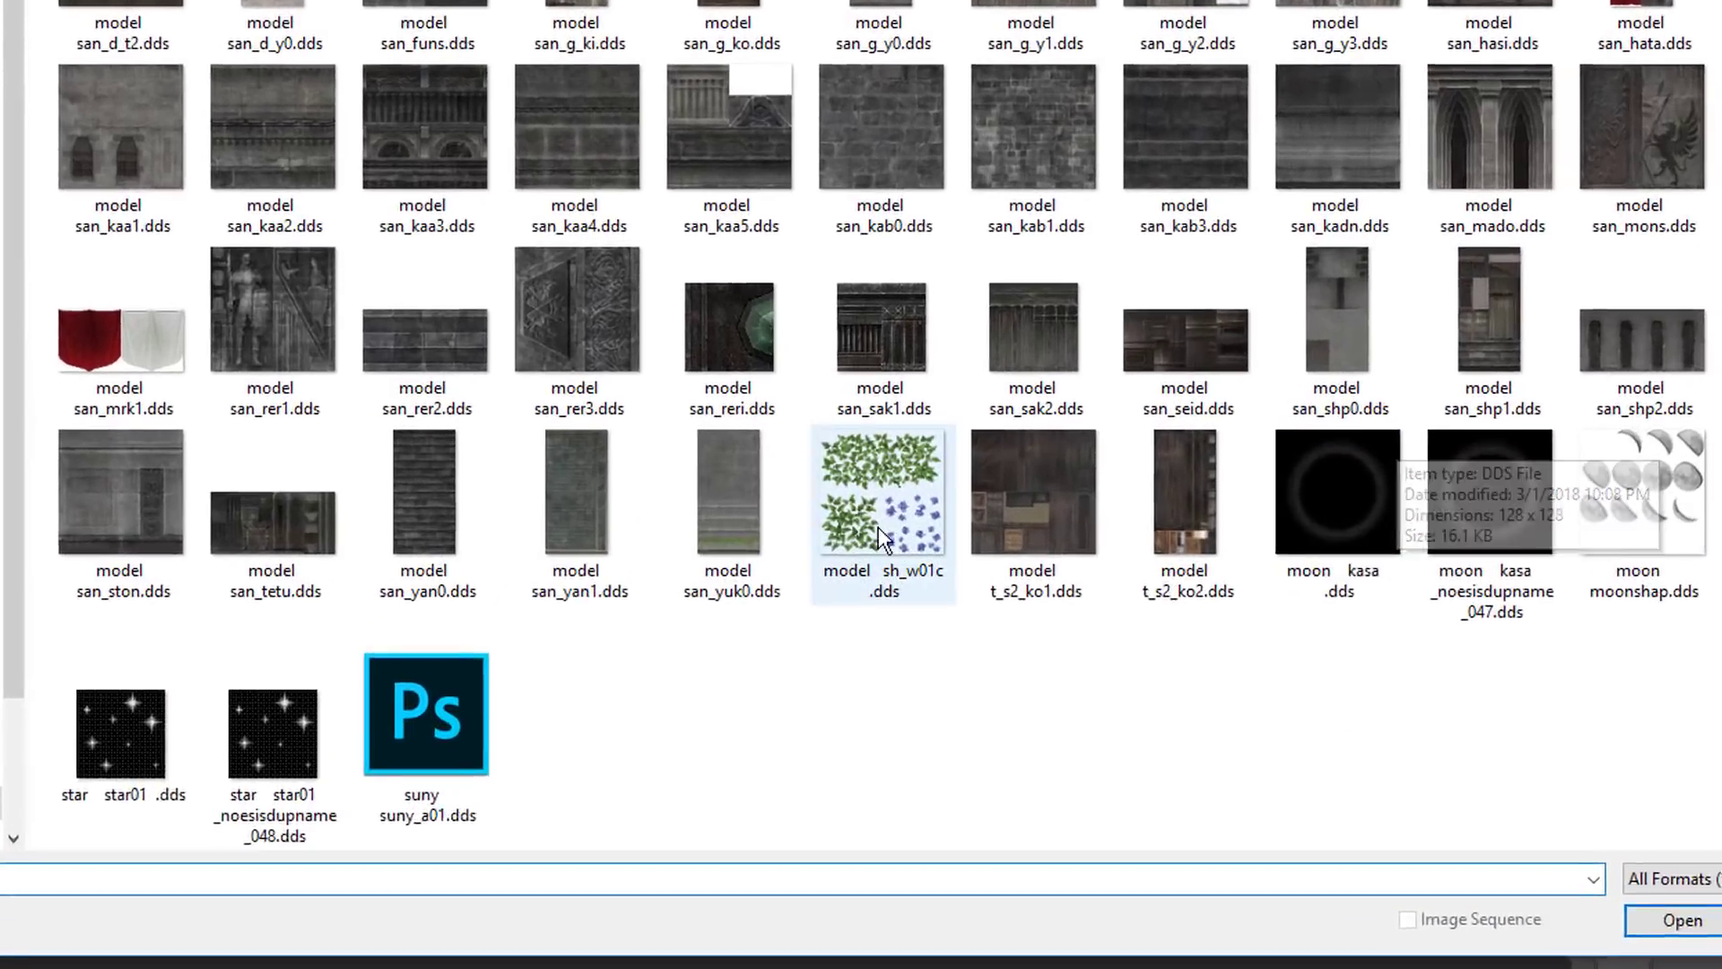
{"action": "left_click", "coordinate": [879, 529]}
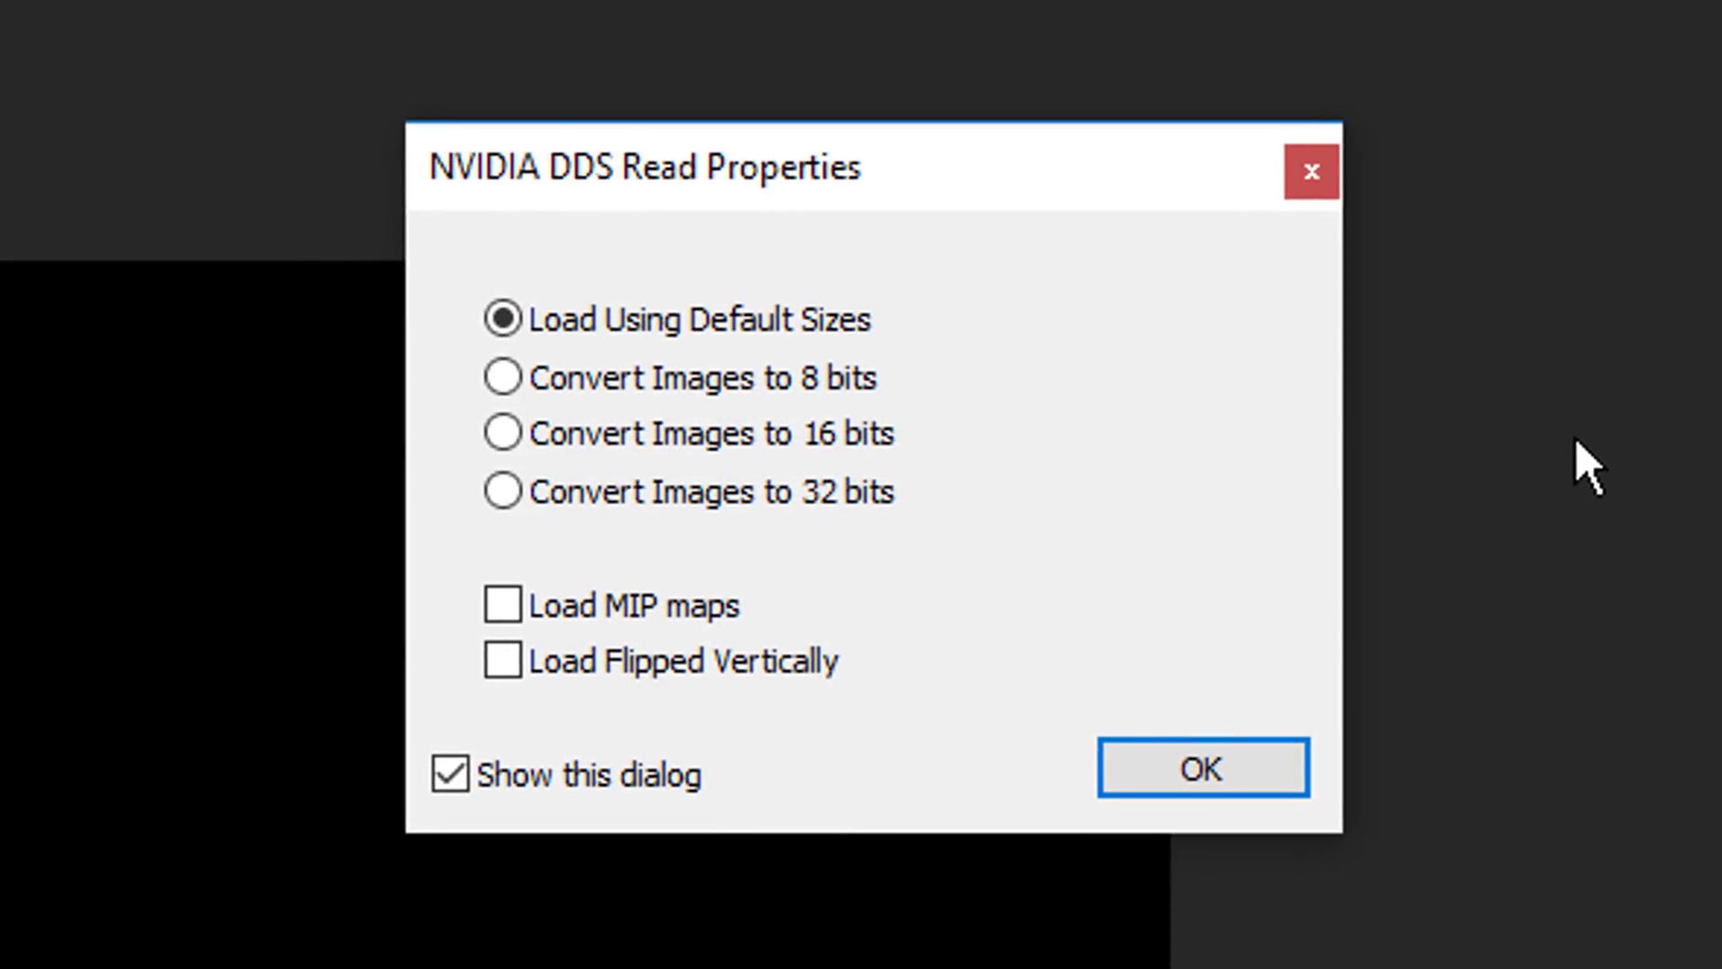
{"action": "left_click", "coordinate": [1252, 768]}
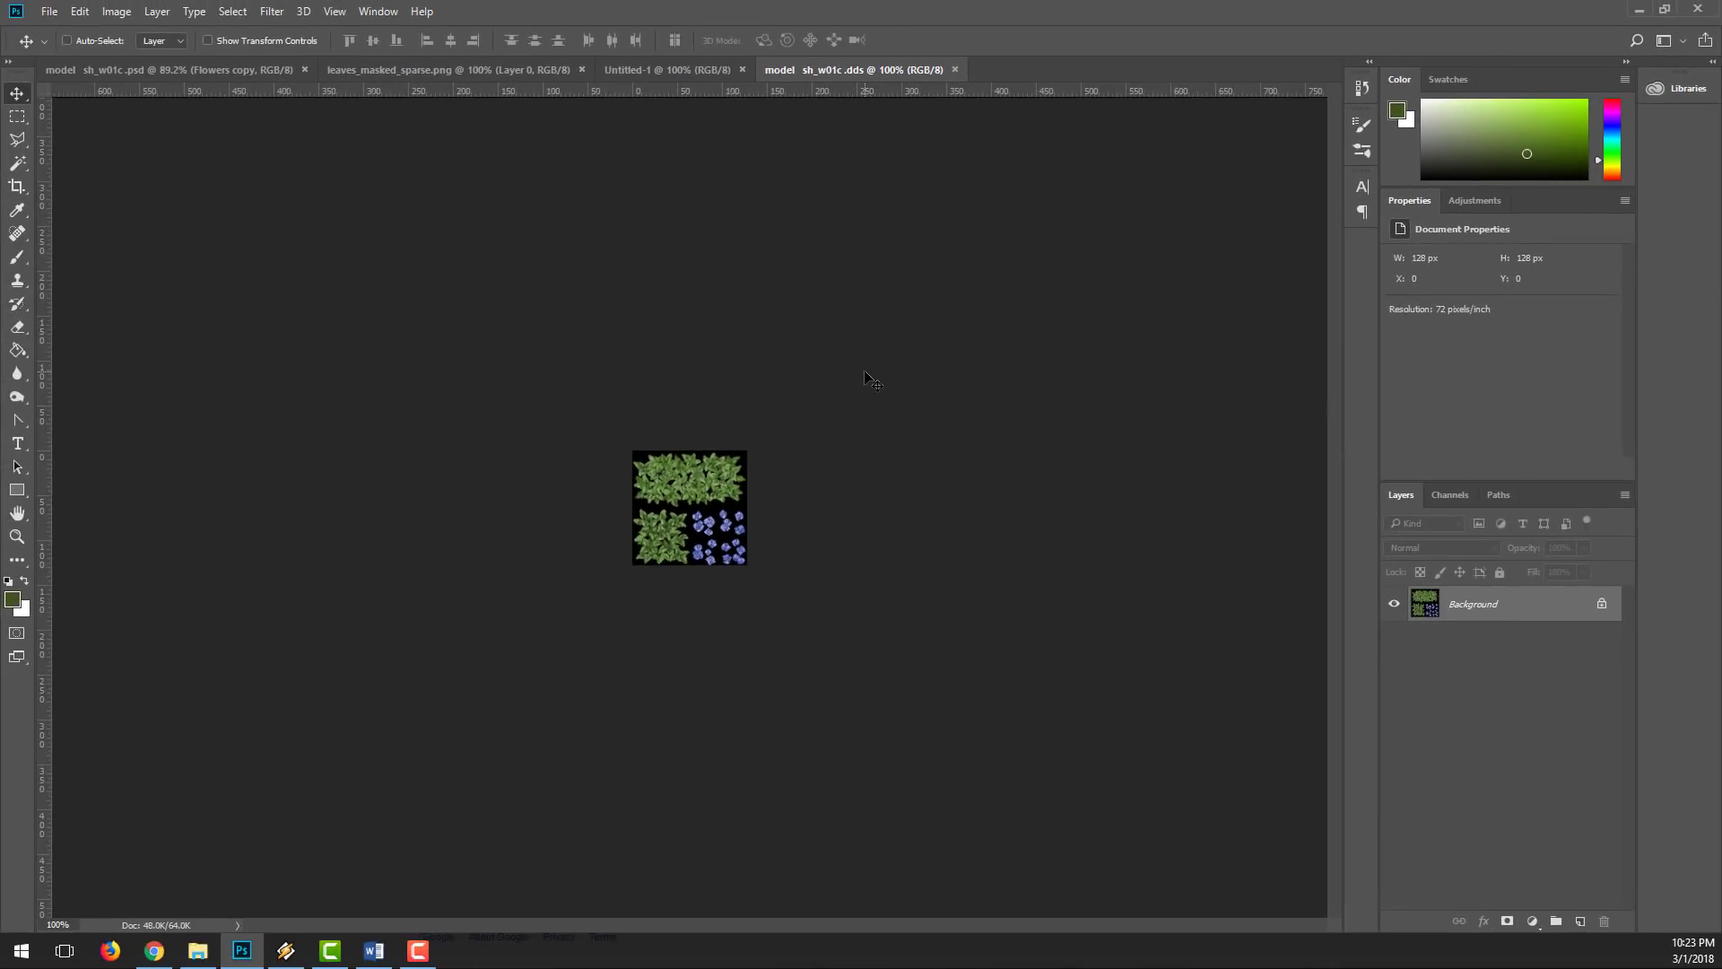
Step: Compare the plant texture's Alpha 1 channel with its RGB composite to see how the mask matches the leaves and flowers
{"action": "key", "text": "ctrl+space"}
{"action": "left_click_drag", "start_coordinate": [619, 478], "coordinate": [728, 487]}
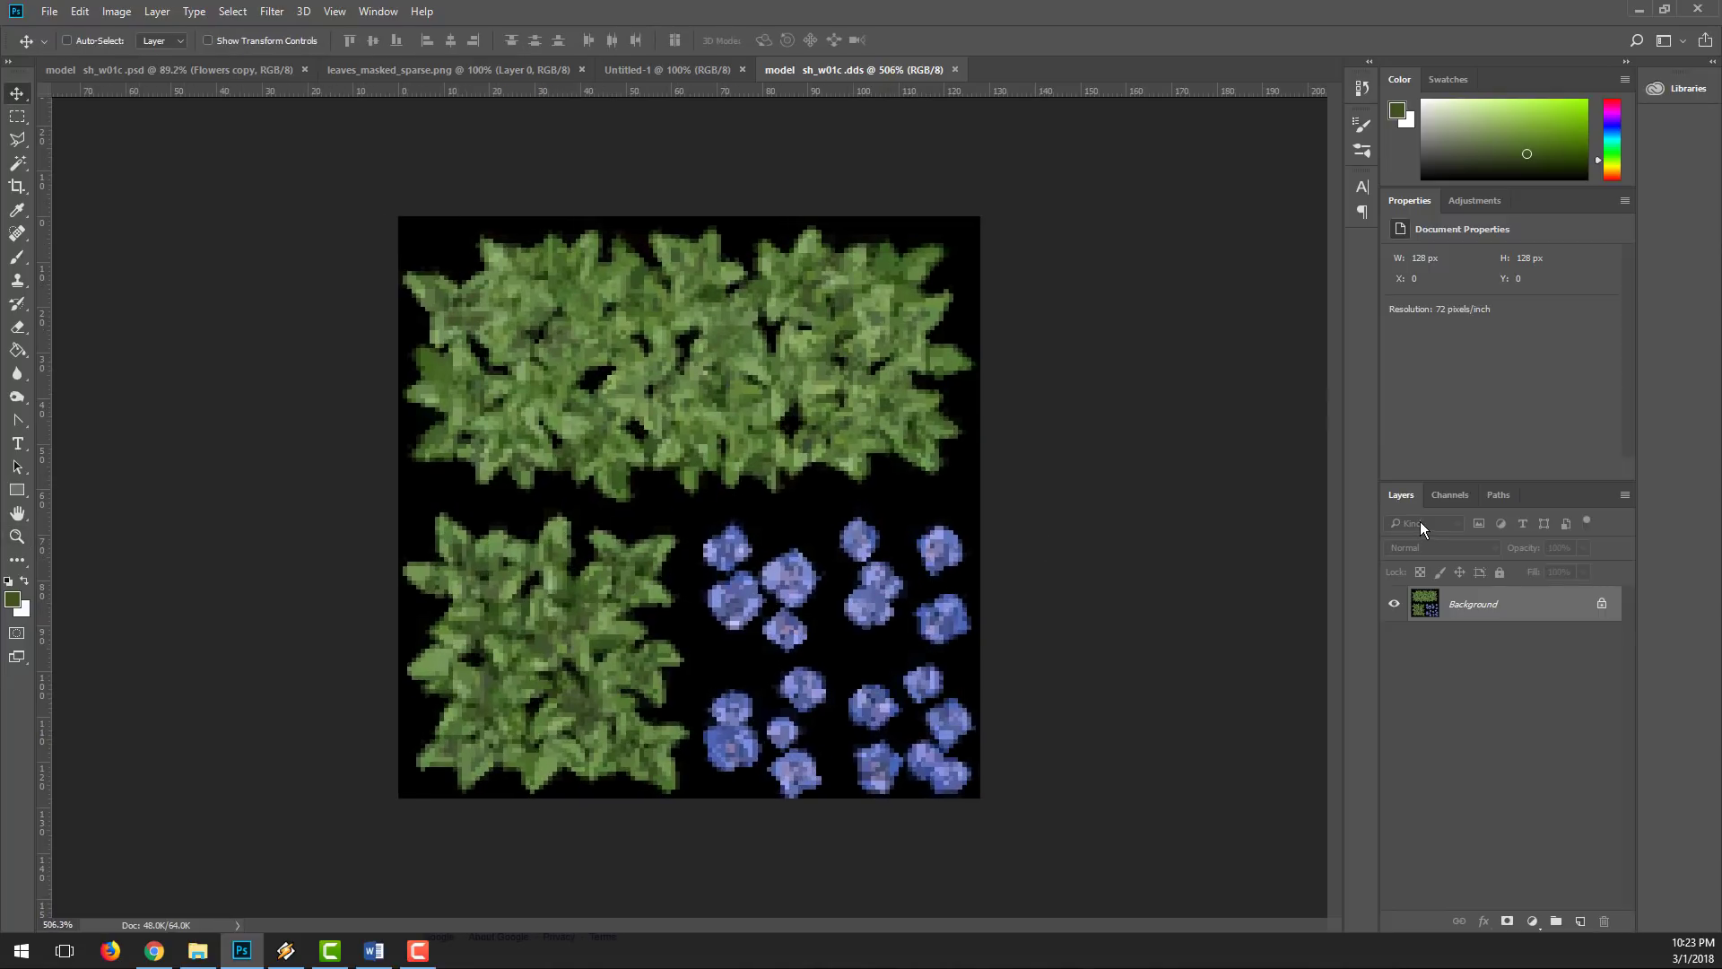
{"action": "left_click", "coordinate": [1445, 496]}
{"action": "left_click", "coordinate": [1425, 664]}
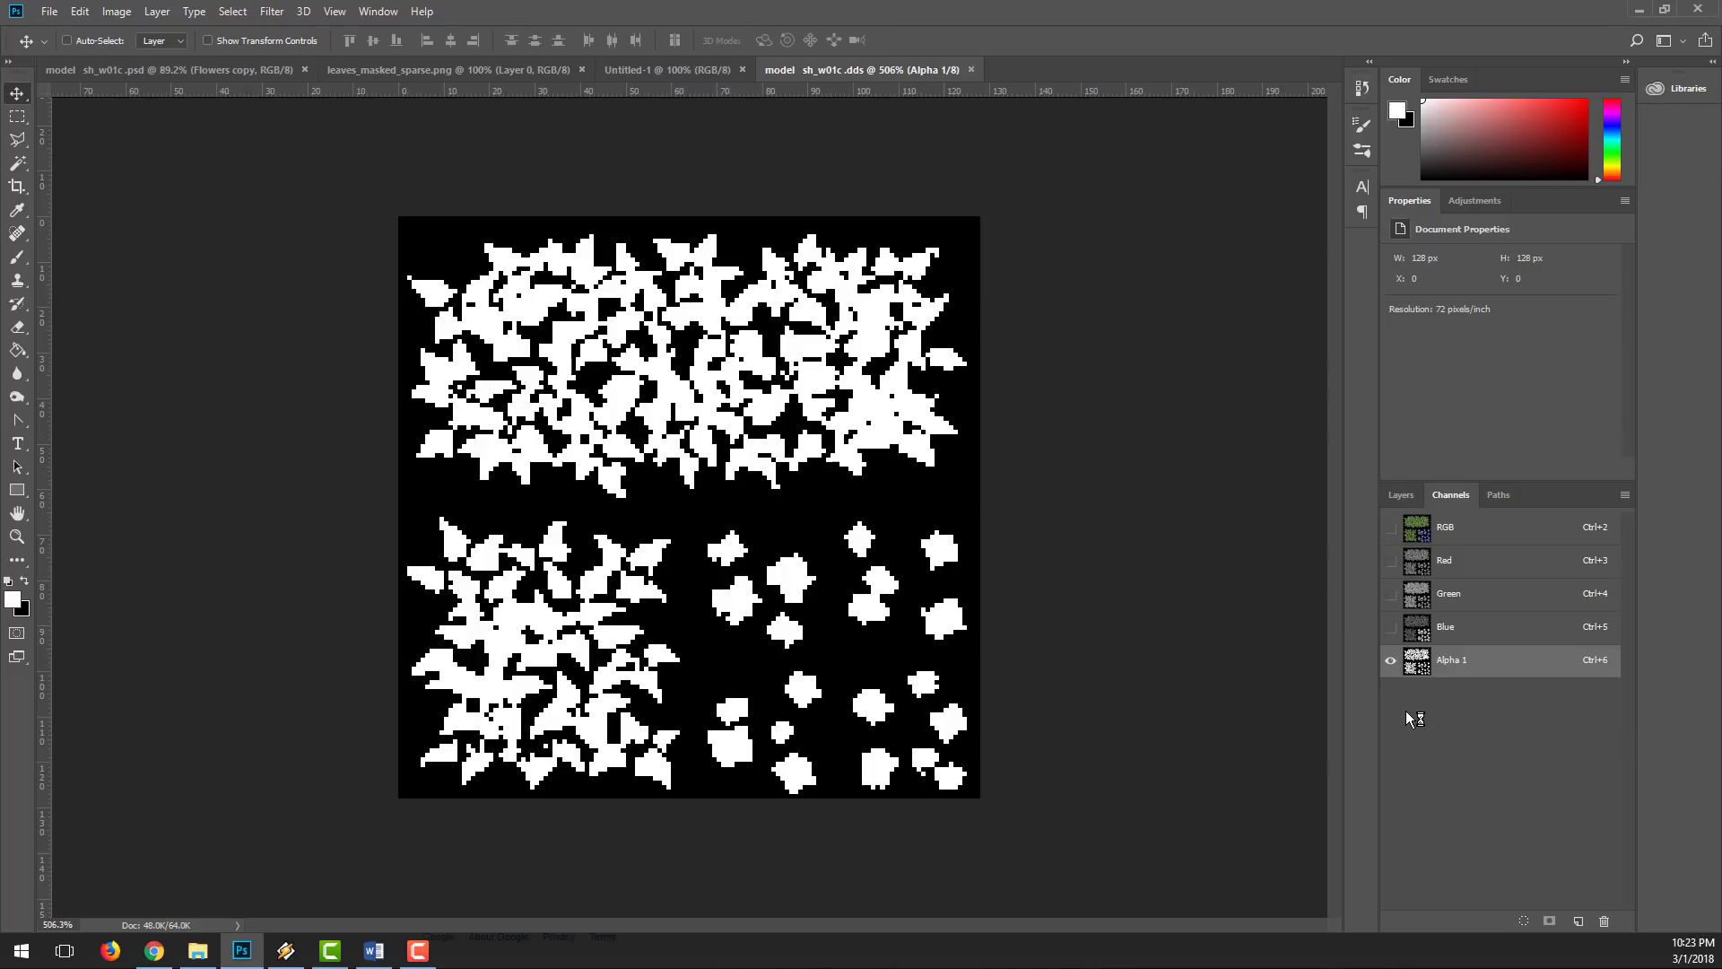
{"action": "left_click", "coordinate": [1423, 522]}
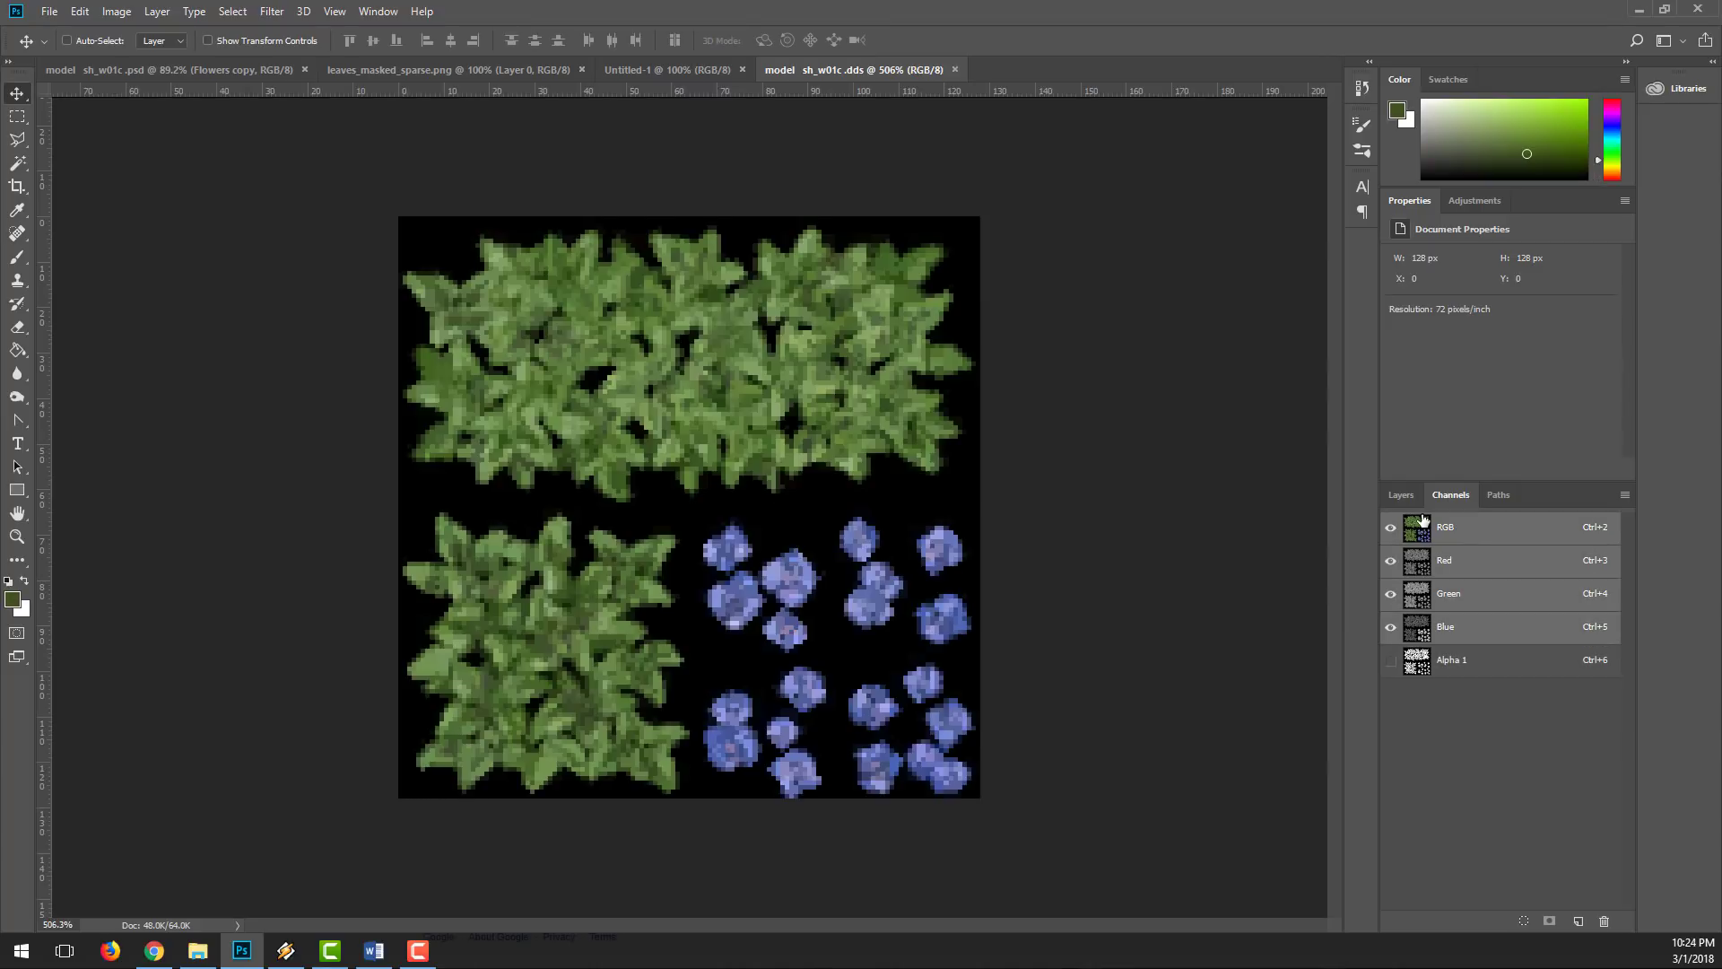
{"action": "left_click", "coordinate": [1431, 662]}
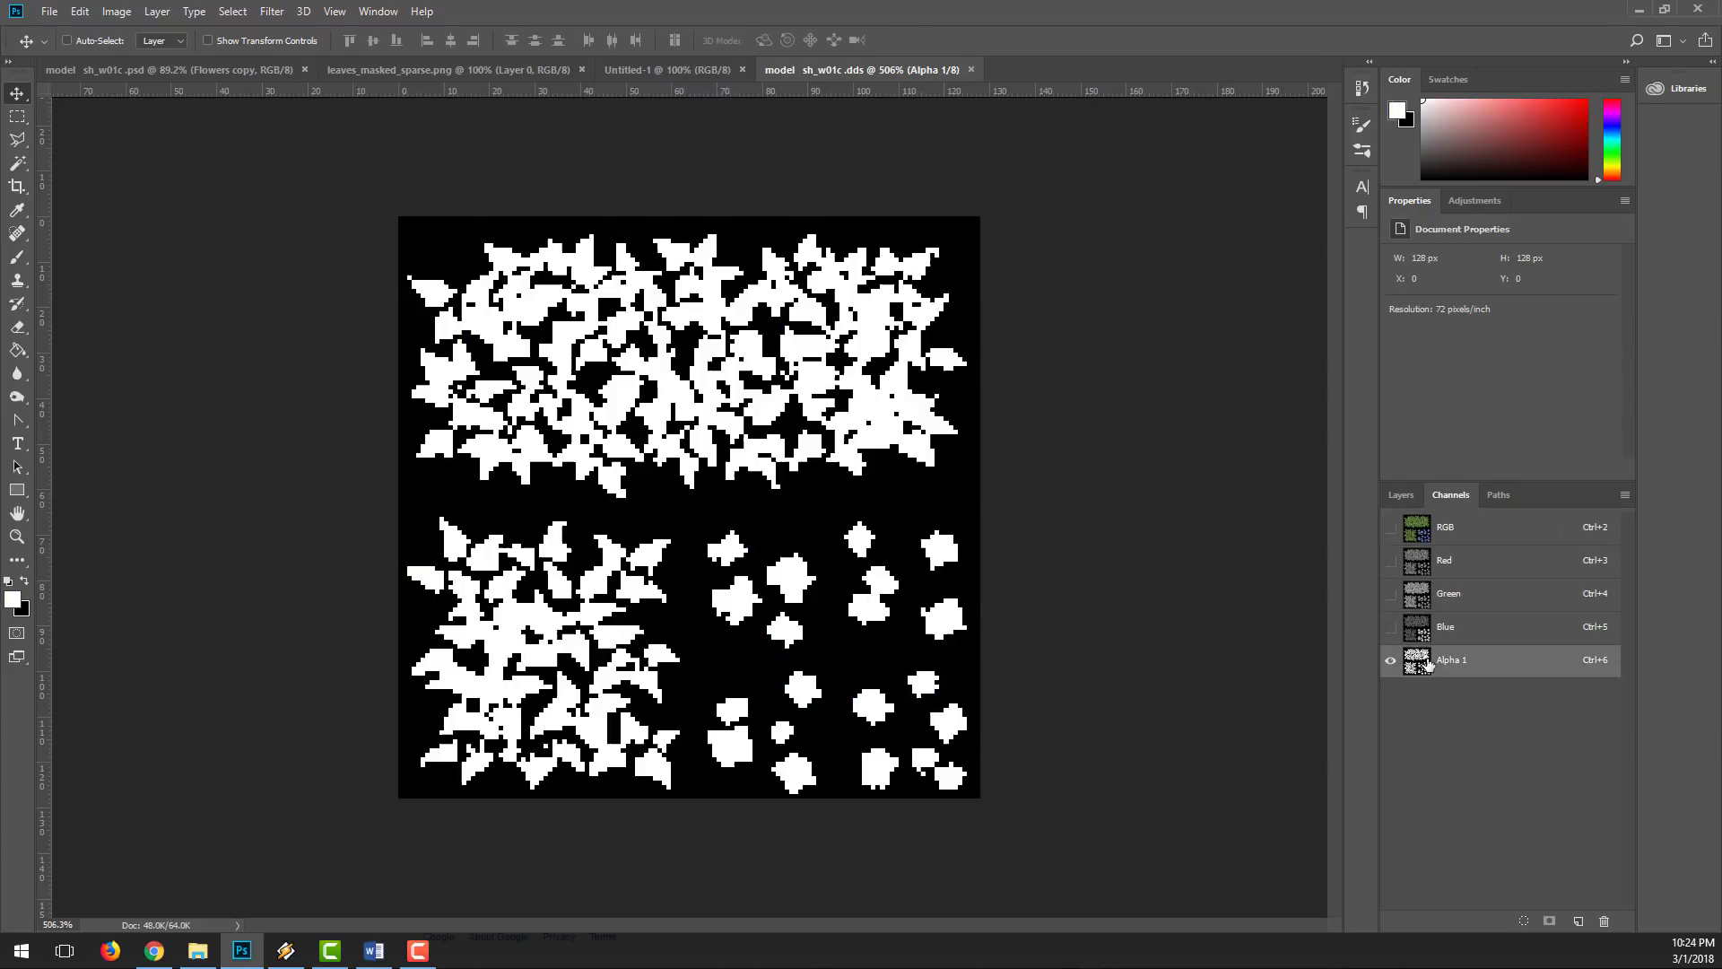
{"action": "left_click", "coordinate": [1417, 529]}
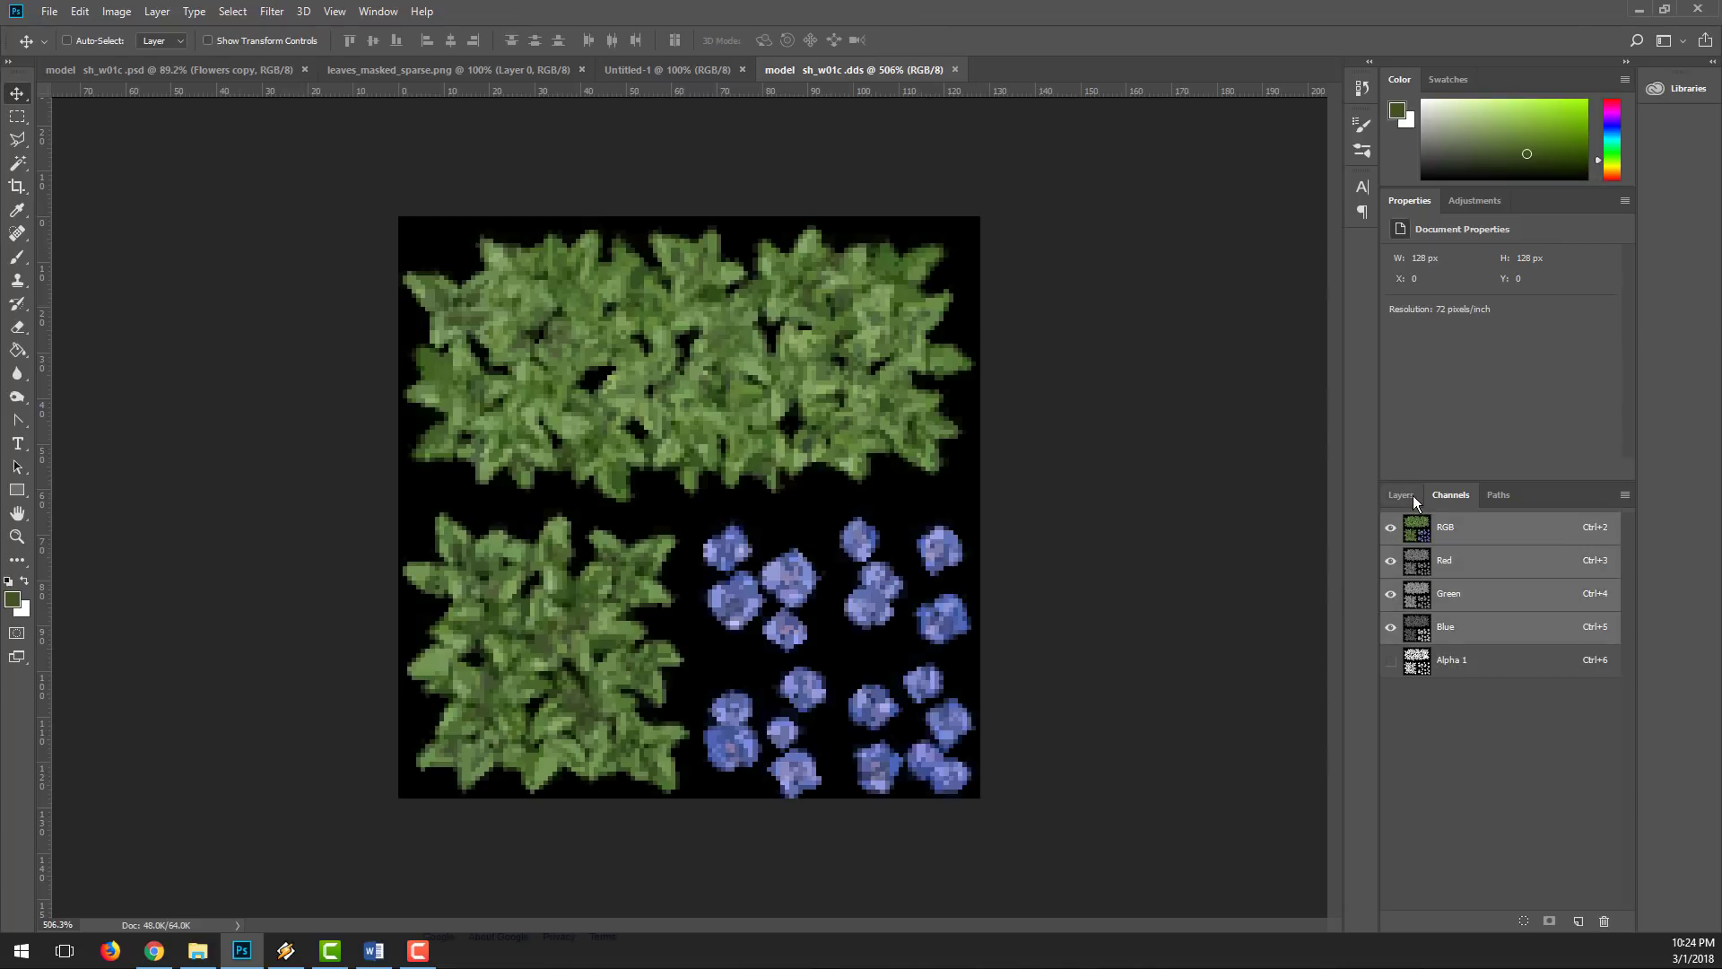
{"action": "left_click", "coordinate": [1402, 495]}
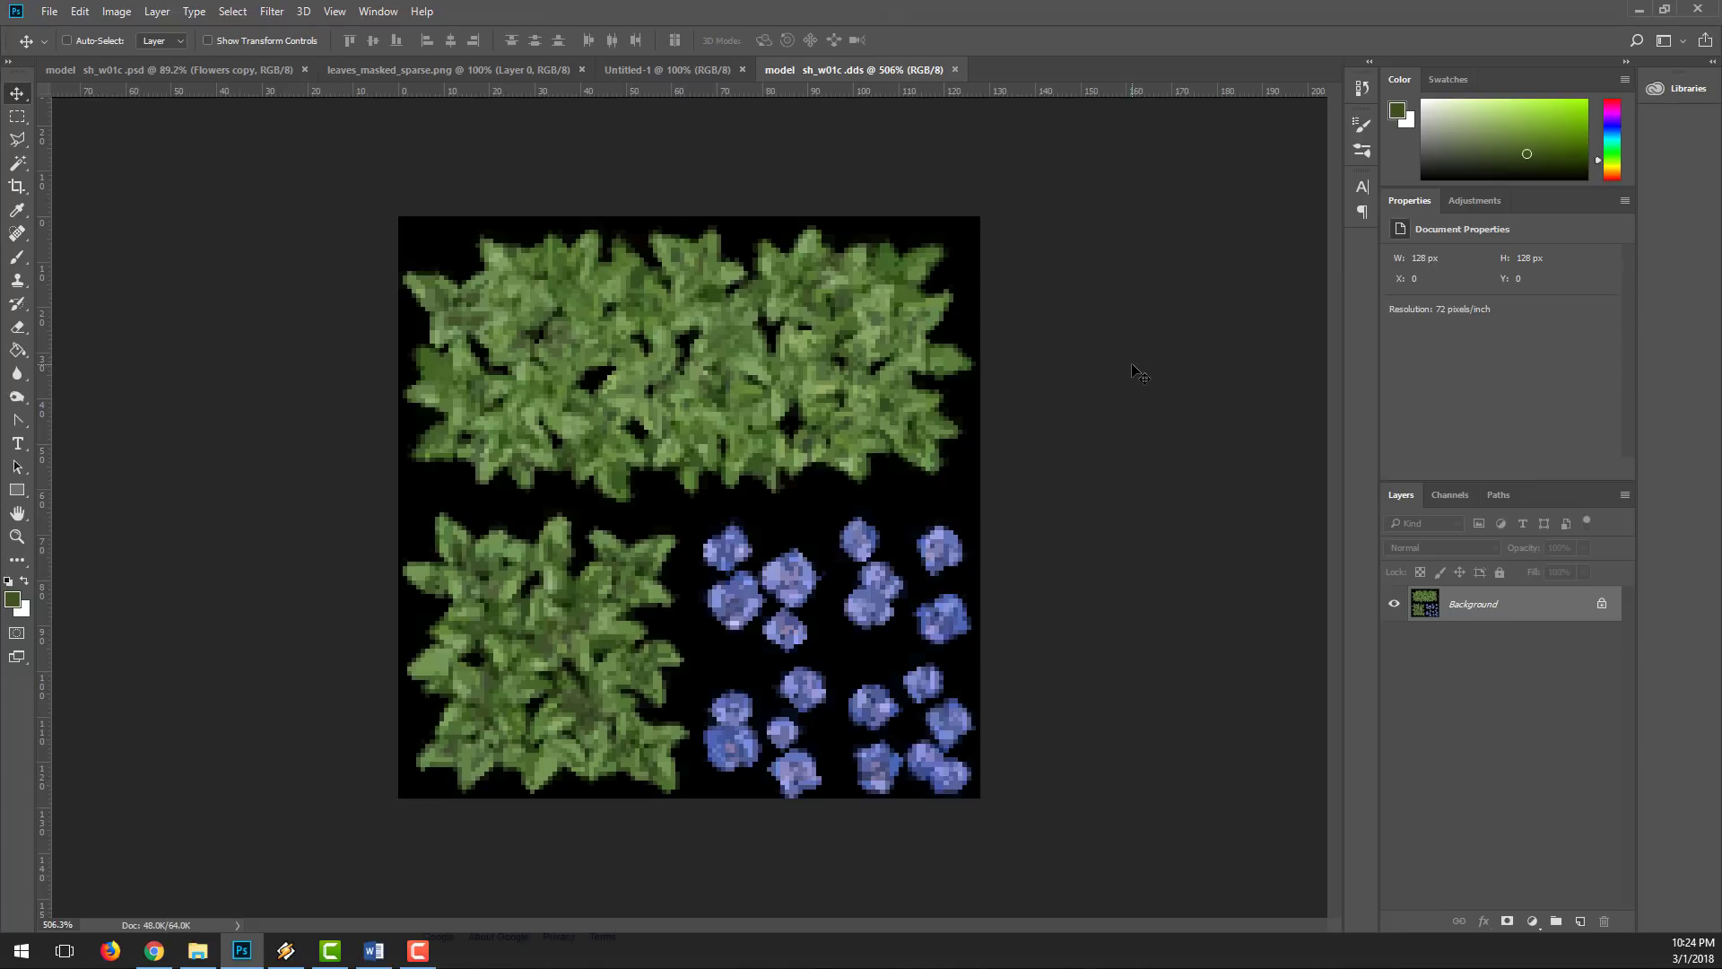
{"action": "left_click", "coordinate": [1439, 496]}
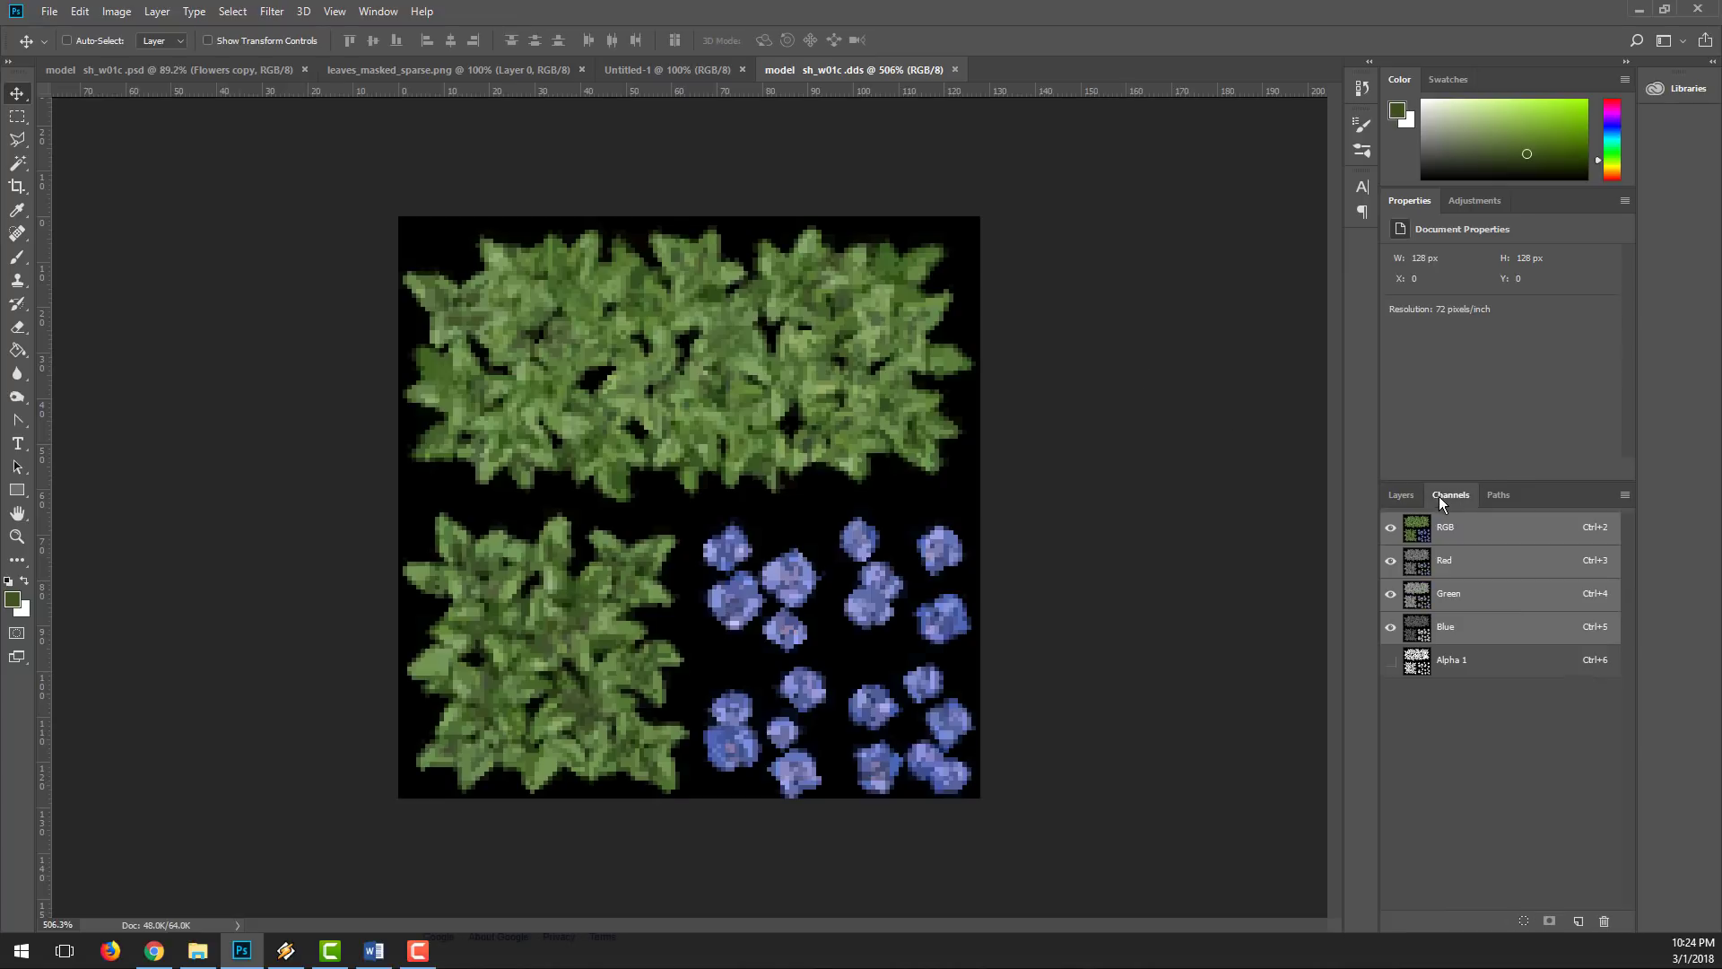
{"action": "left_click", "coordinate": [1423, 665]}
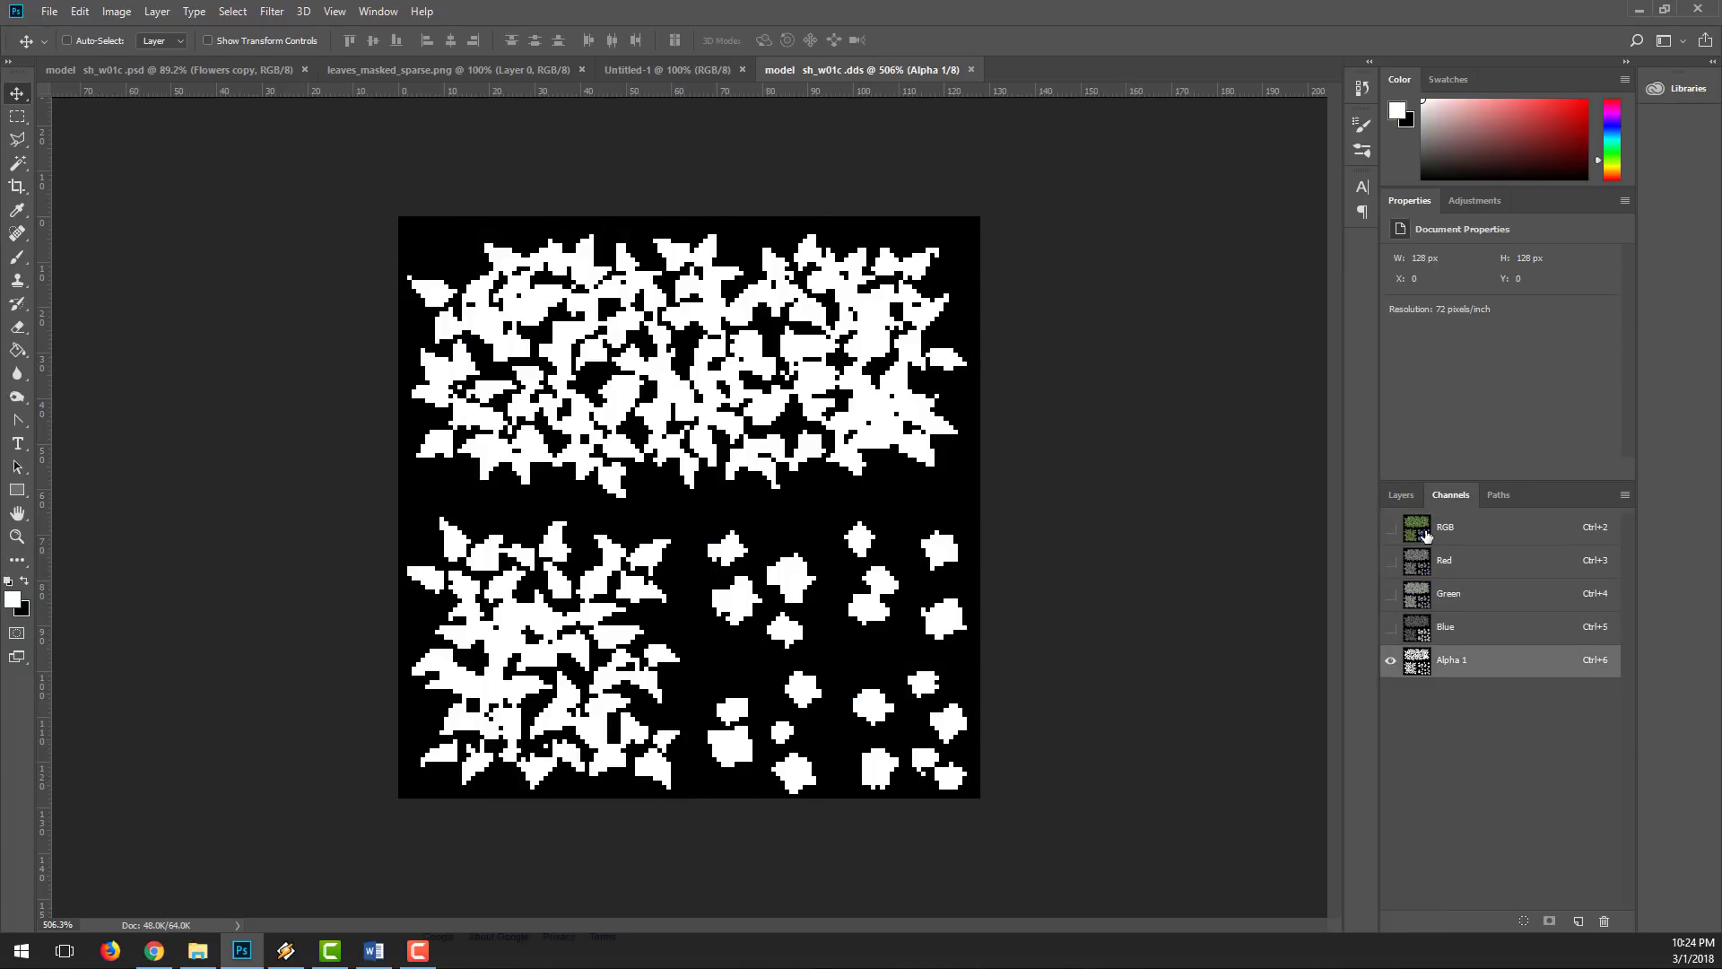
{"action": "left_click", "coordinate": [1425, 531]}
{"action": "left_click", "coordinate": [1403, 493]}
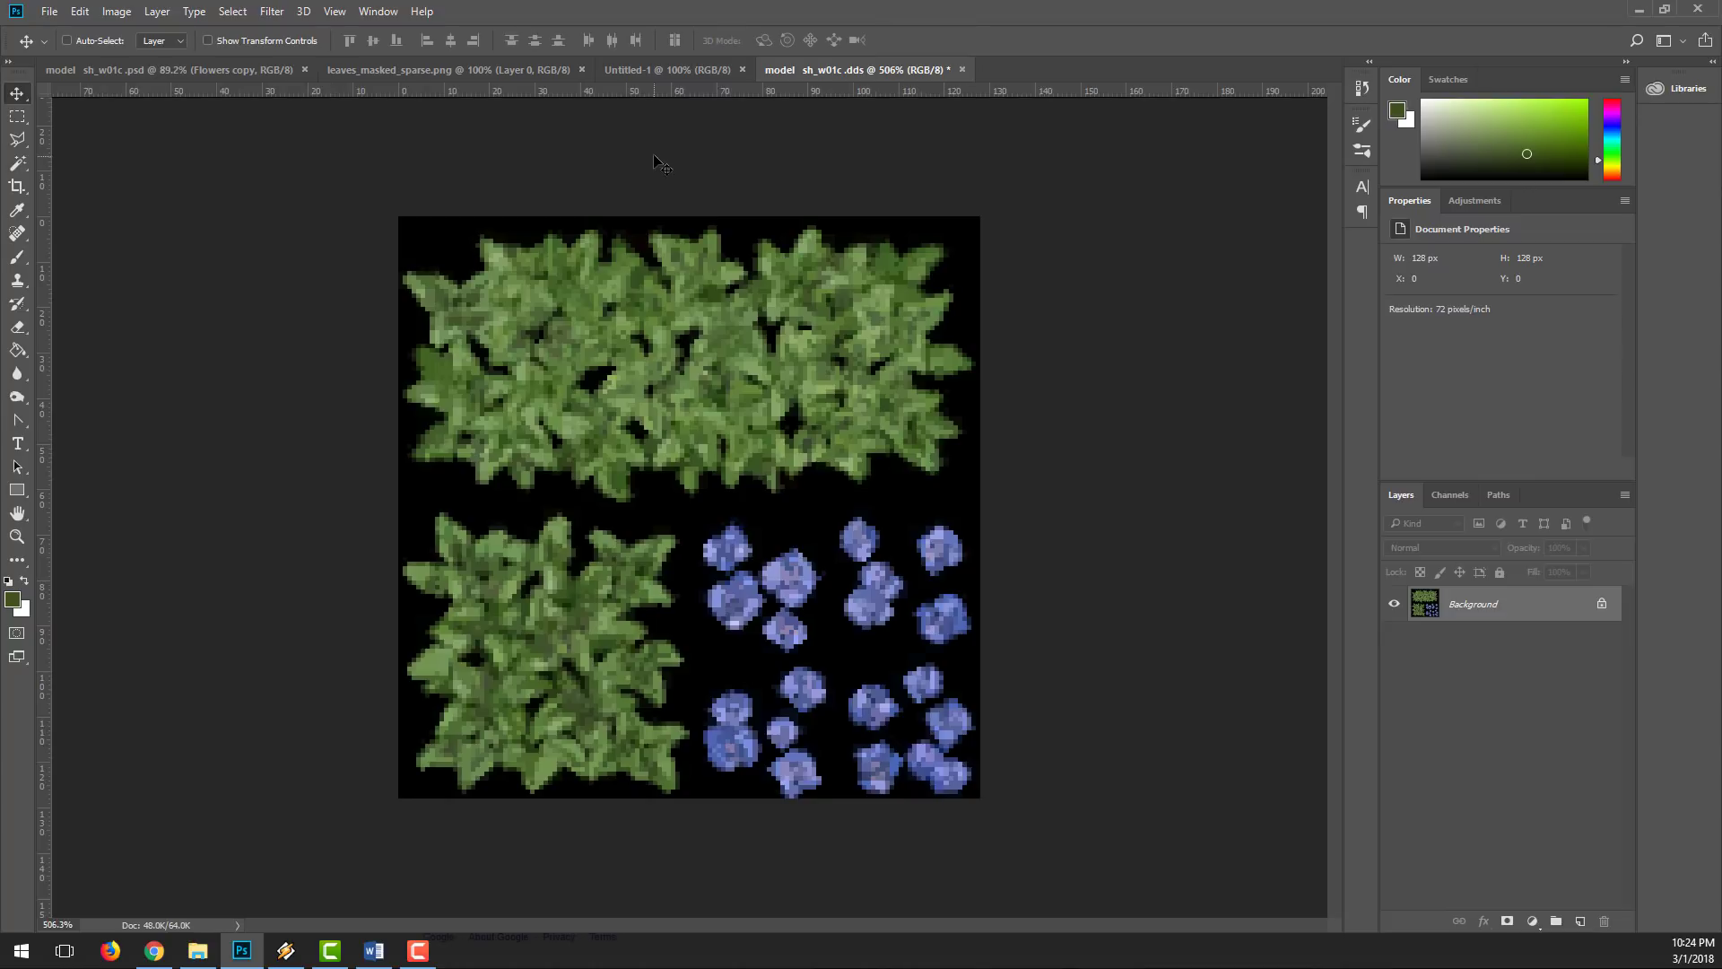
Step: Place a horizontal guide across the middle of the texture, and try out a vertical centre guide before removing it
{"action": "left_click_drag", "start_coordinate": [669, 92], "coordinate": [708, 505]}
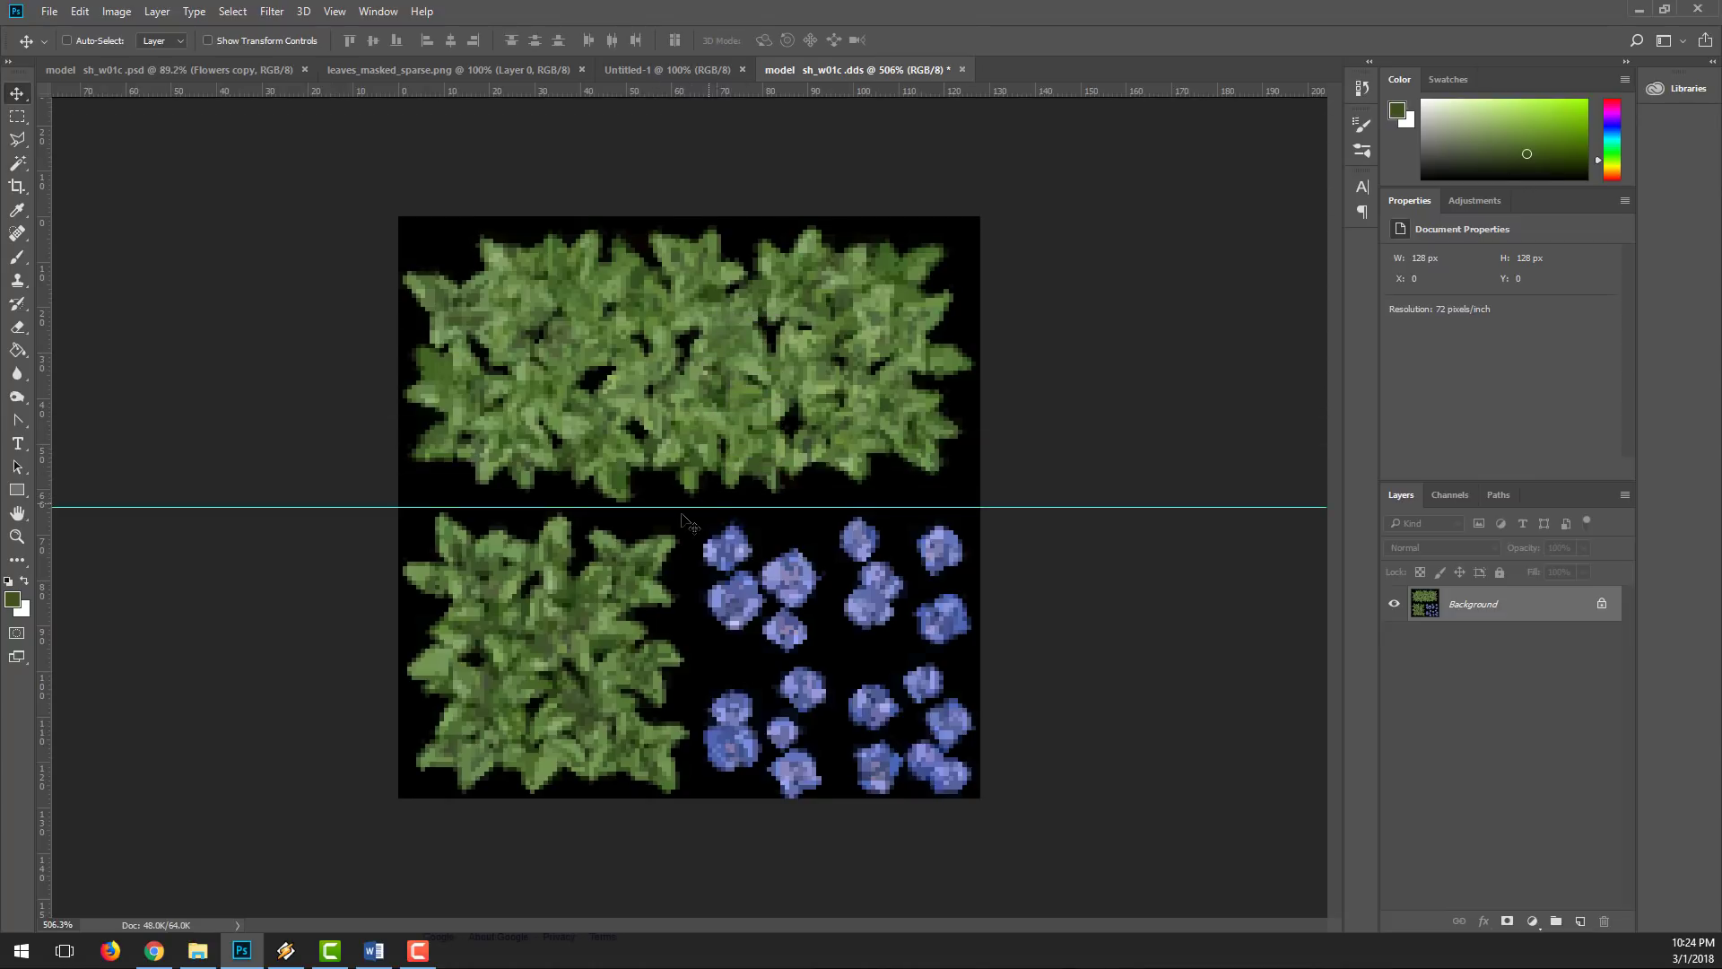
{"action": "left_click_drag", "start_coordinate": [45, 430], "coordinate": [704, 466]}
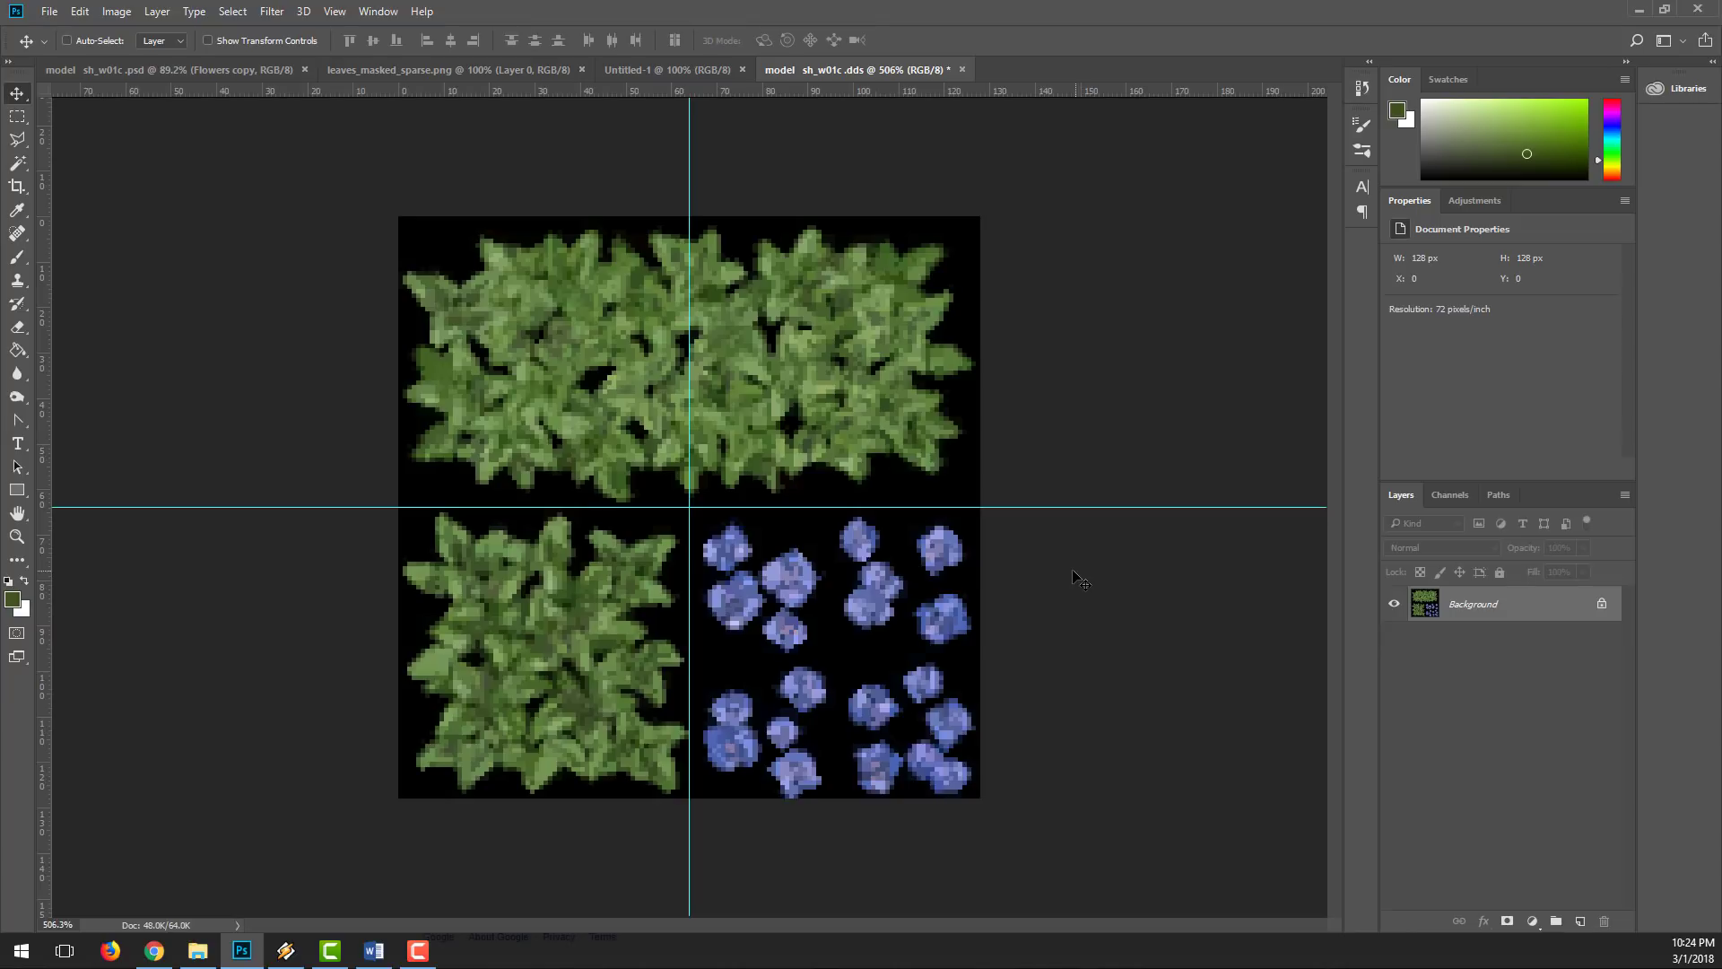
{"action": "left_click_drag", "start_coordinate": [687, 358], "coordinate": [12, 349]}
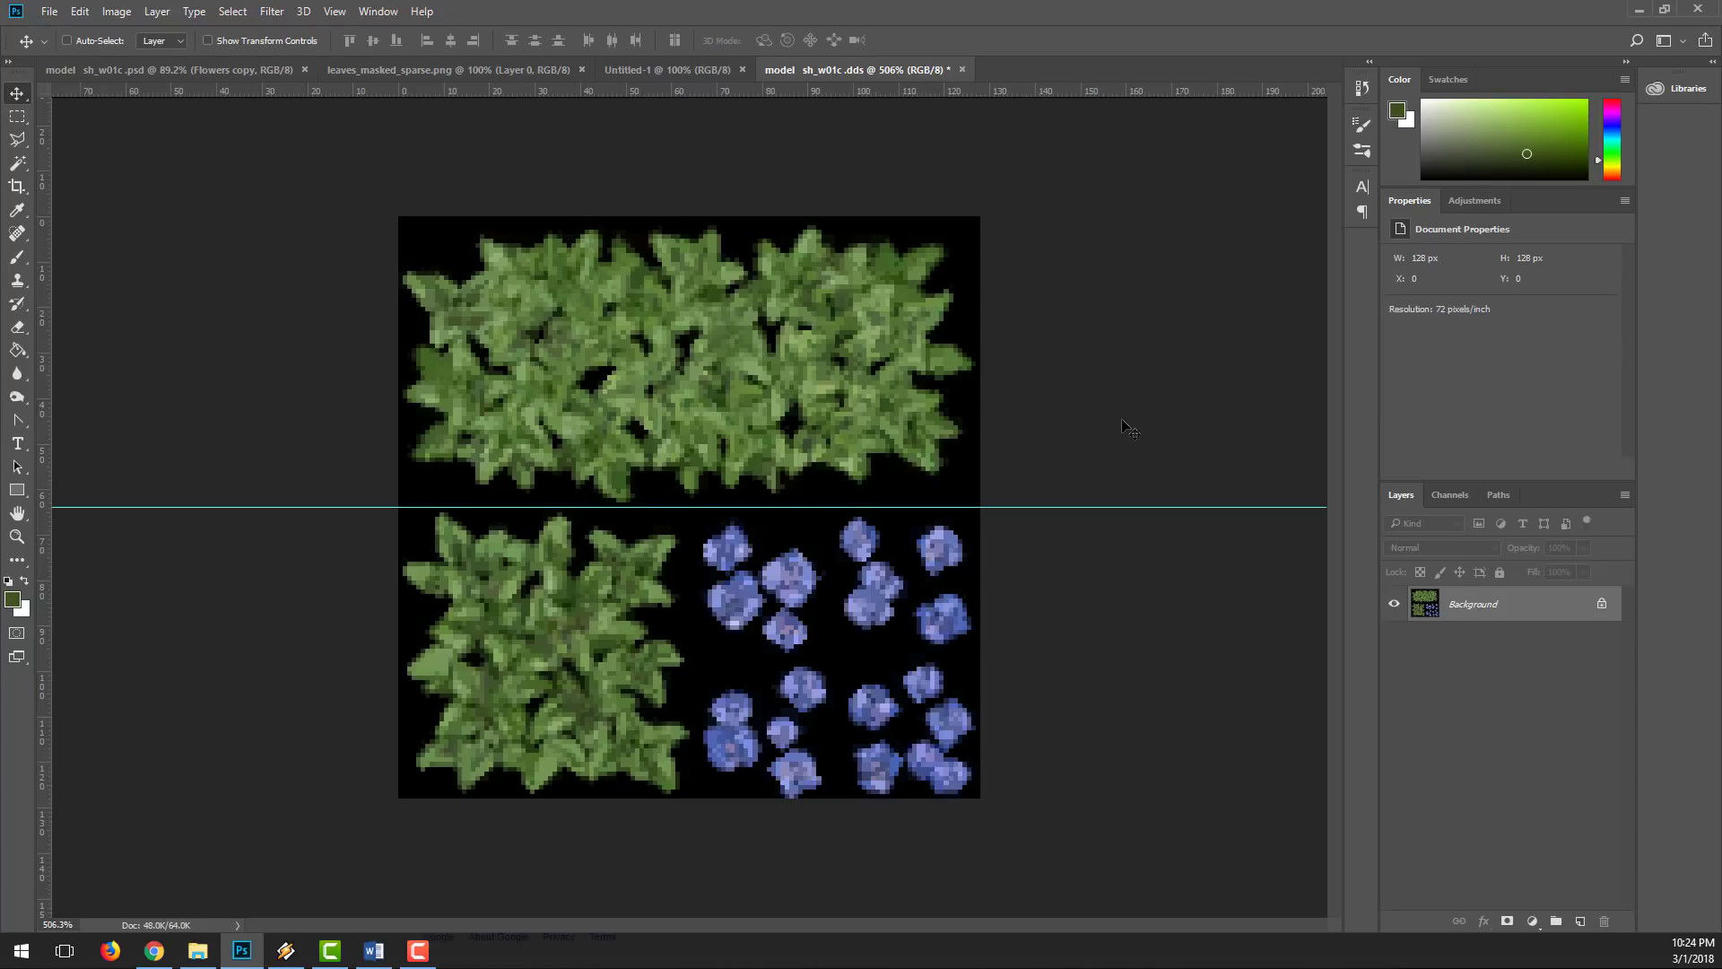
Step: Resize the plant texture to 1024 × 1024 pixels
{"action": "left_click", "coordinate": [117, 11]}
{"action": "left_click", "coordinate": [130, 139]}
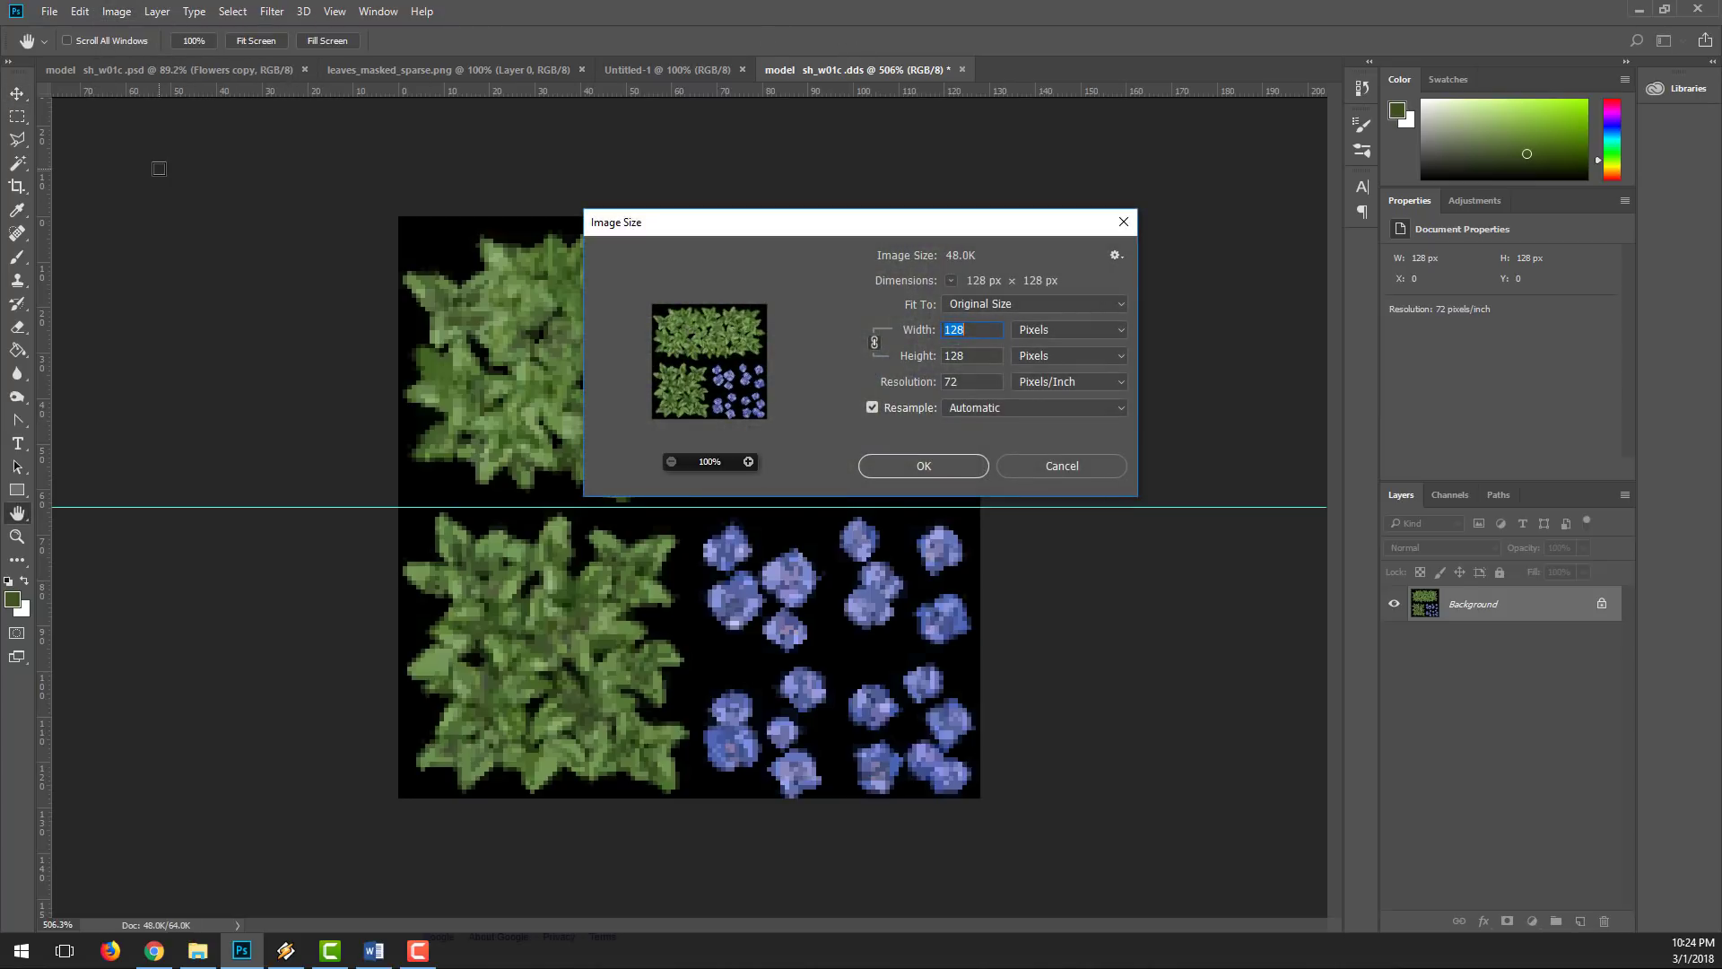
{"action": "type", "text": "1024"}
{"action": "key", "text": "Return"}
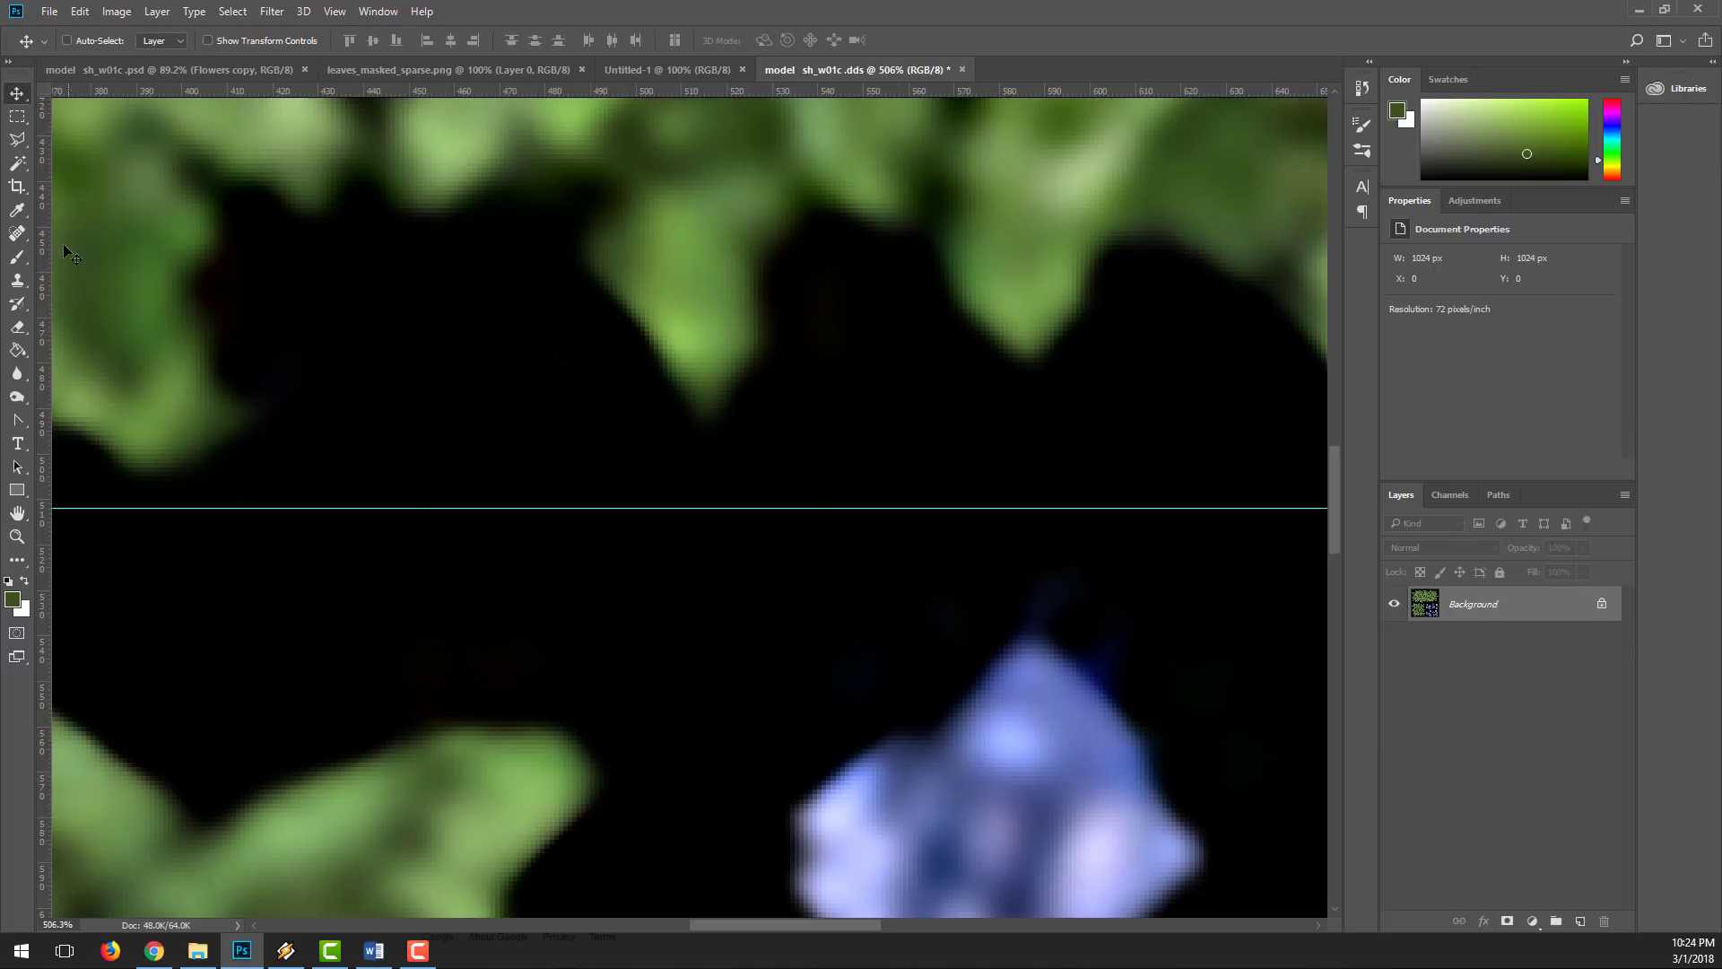
{"action": "key", "text": "z"}
{"action": "left_click_drag", "start_coordinate": [796, 432], "coordinate": [695, 418]}
{"action": "key", "text": "v"}
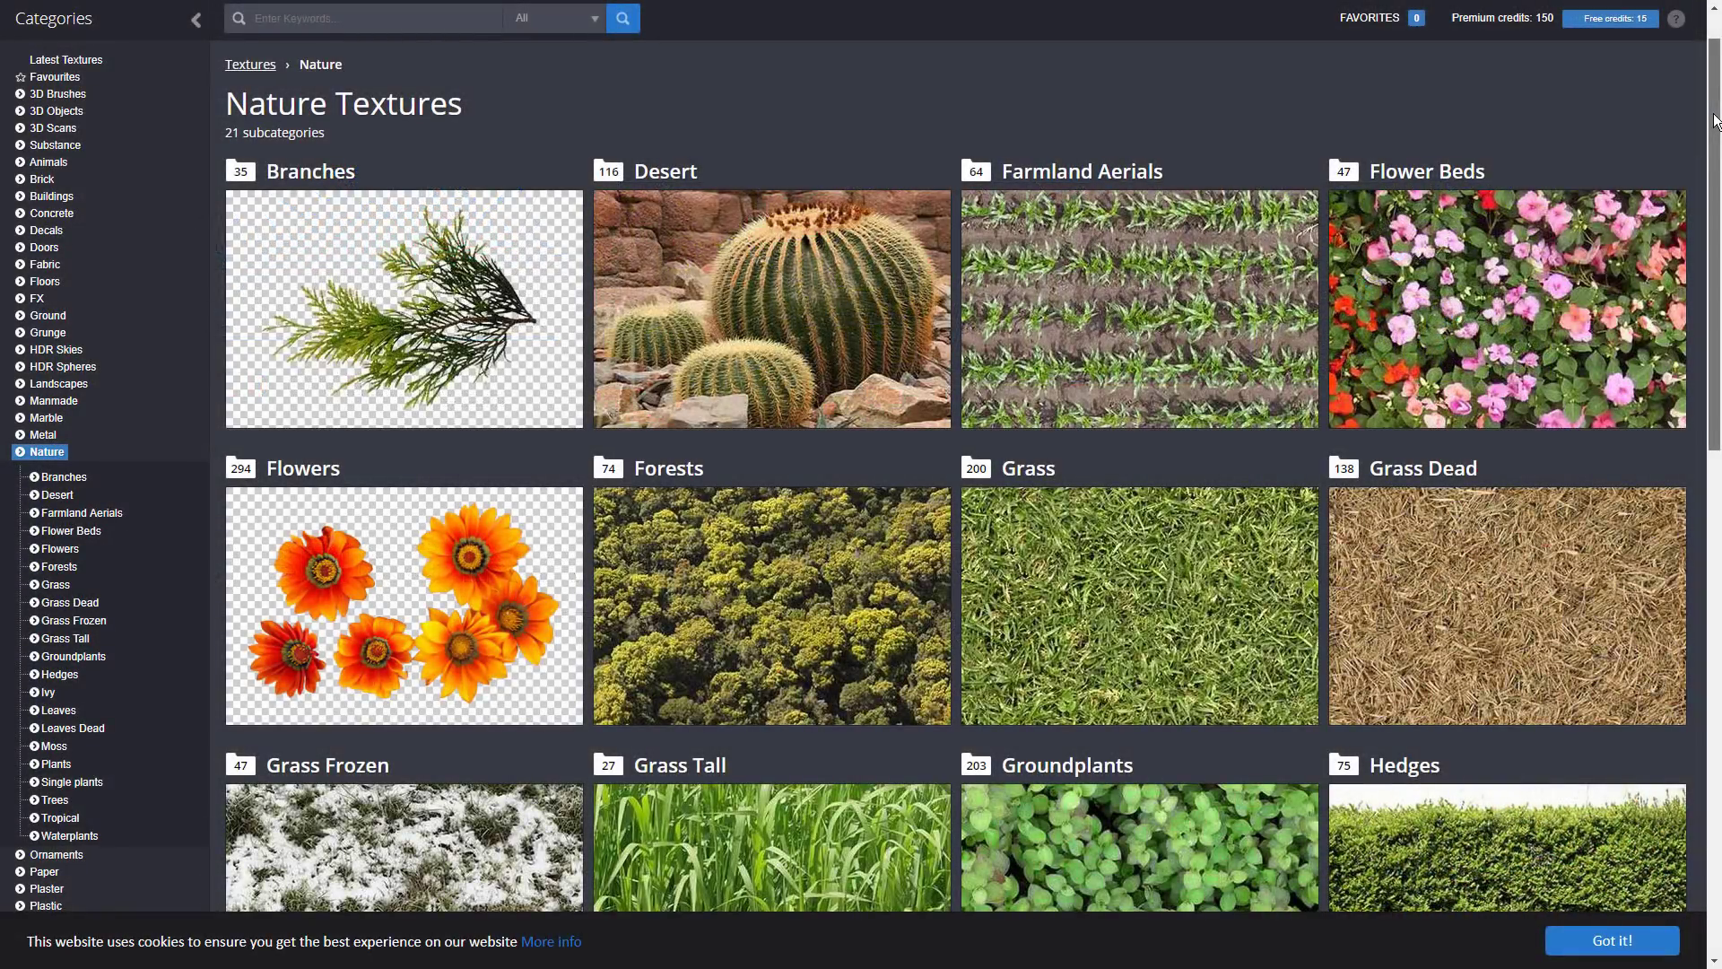
Step: Browse the Nature Textures categories on the texture website
{"action": "mouse_move", "coordinate": [1715, 121]}
{"action": "left_mouse_down"}
{"action": "mouse_move", "coordinate": [1683, 627]}
{"action": "mouse_move", "coordinate": [1717, 131]}
{"action": "left_mouse_up"}
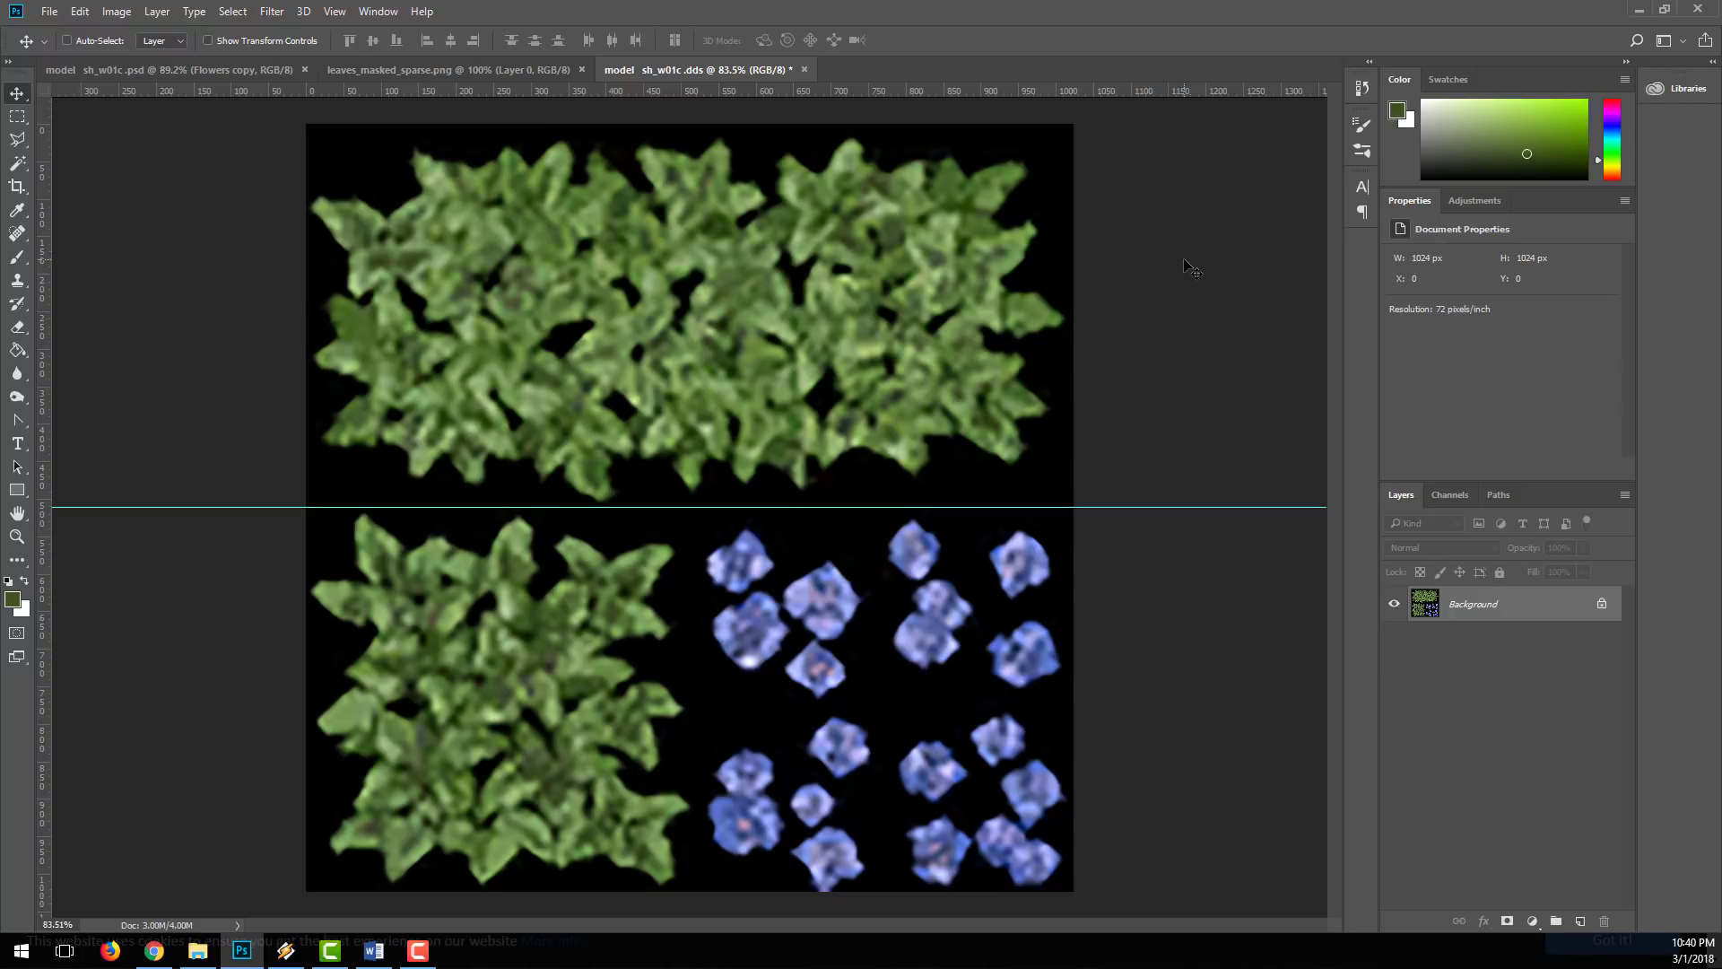
Step: Copy the leaf clusters from leaves_masked_sparse.png onto a new layer in the sh_w01c.dds texture
{"action": "left_click", "coordinate": [481, 69]}
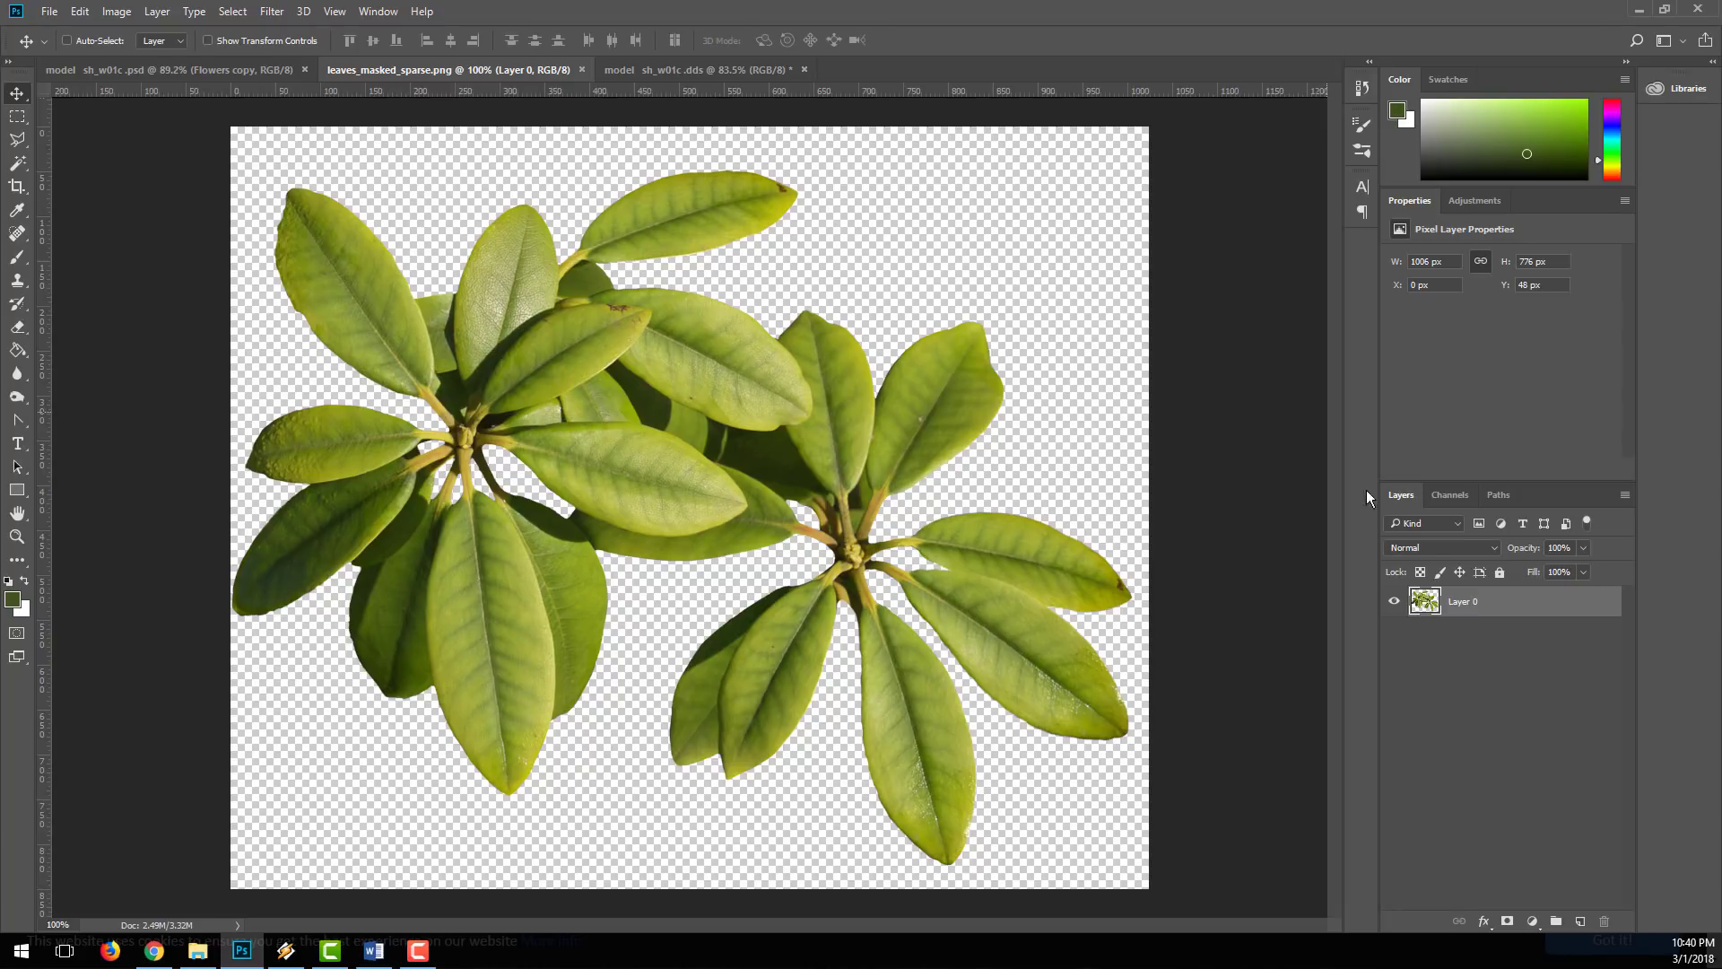
{"action": "left_click", "coordinate": [1424, 601], "text": "ctrl"}
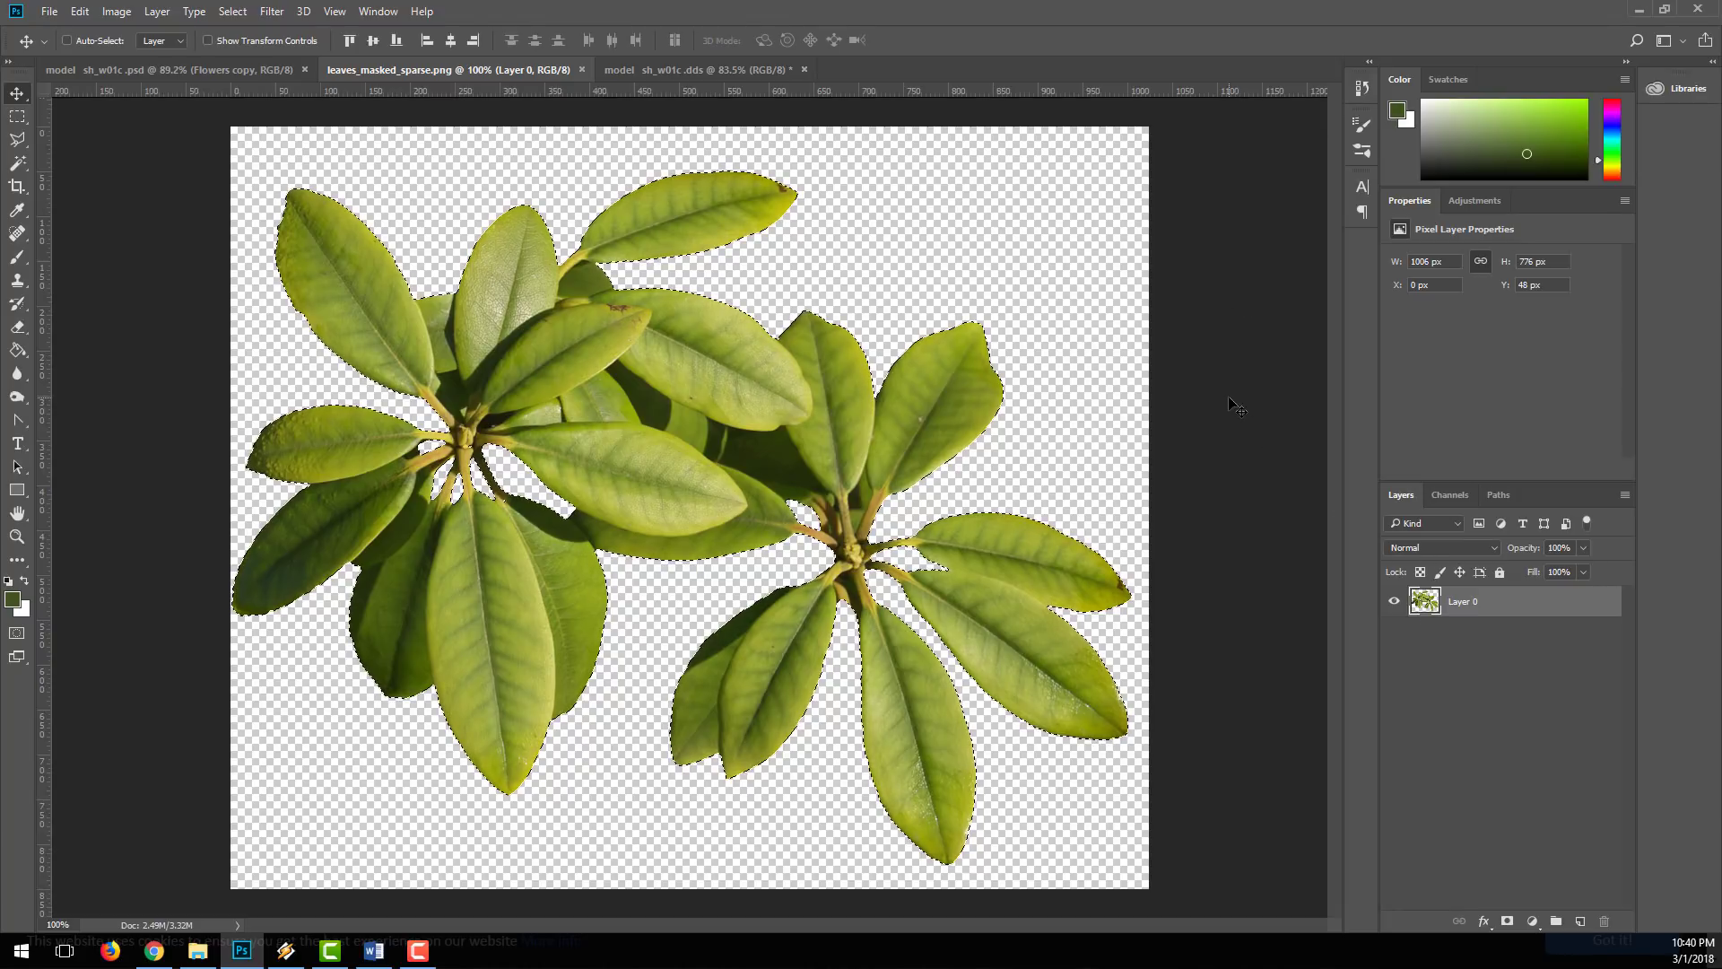
{"action": "left_click_drag", "start_coordinate": [692, 146], "coordinate": [765, 383]}
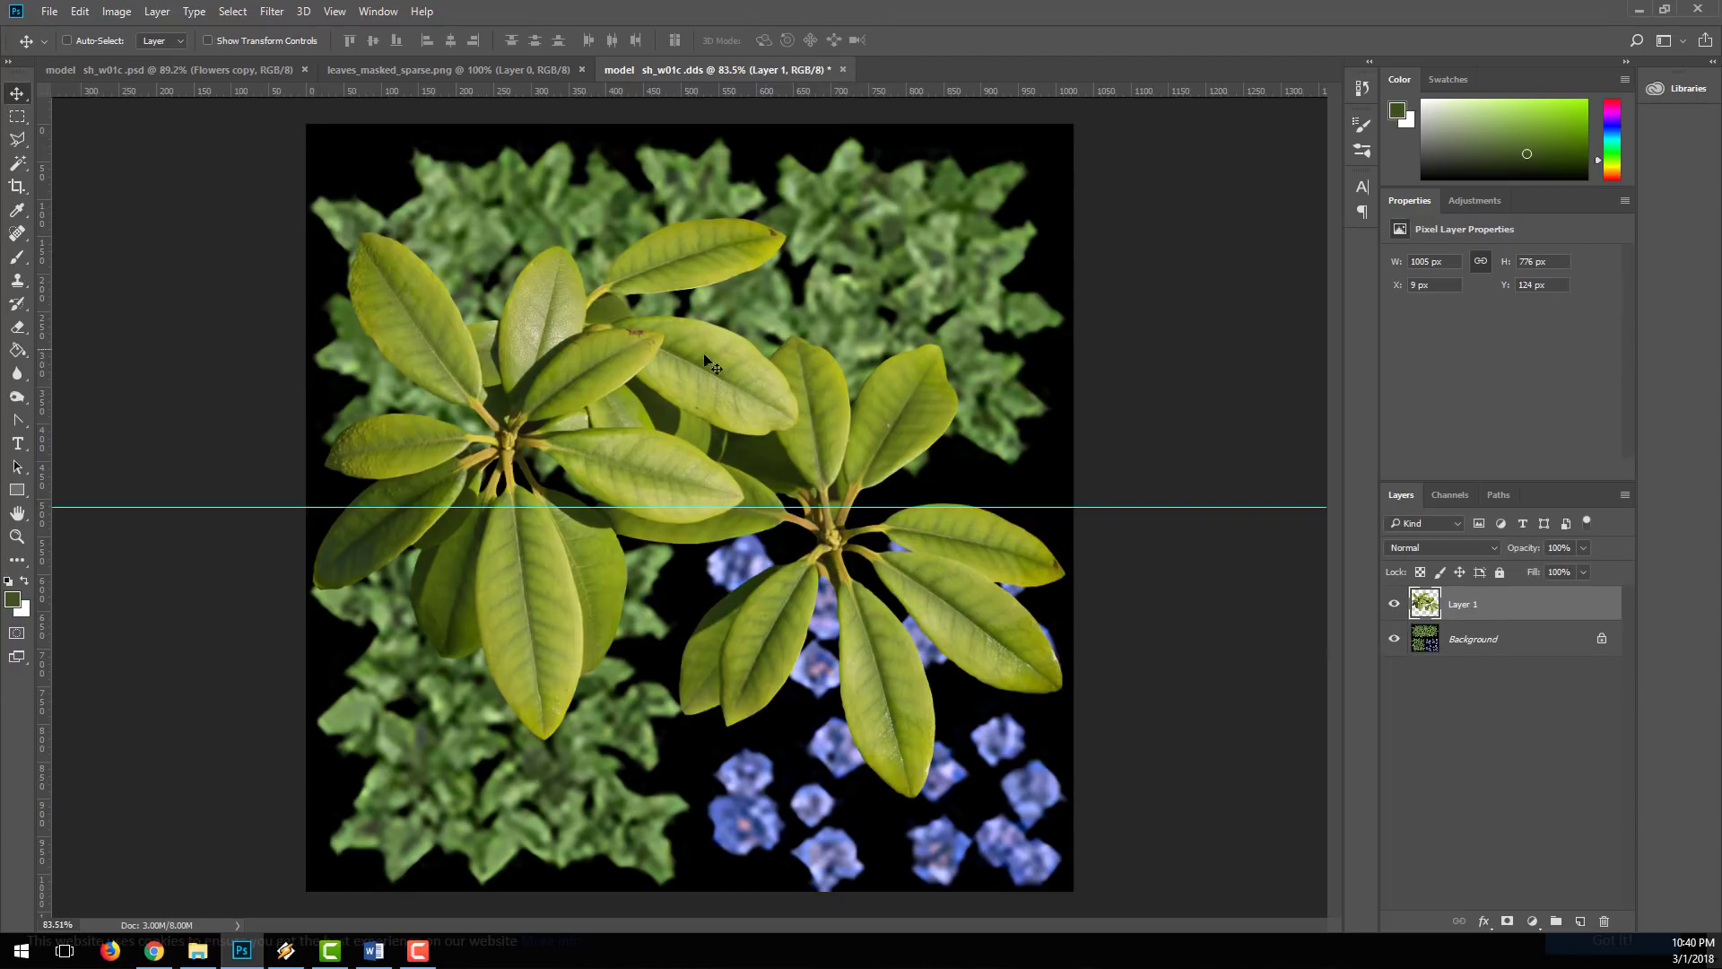
Step: Rename the pasted leaf layer as Long Bush Leaves
{"action": "double_click", "coordinate": [1466, 605]}
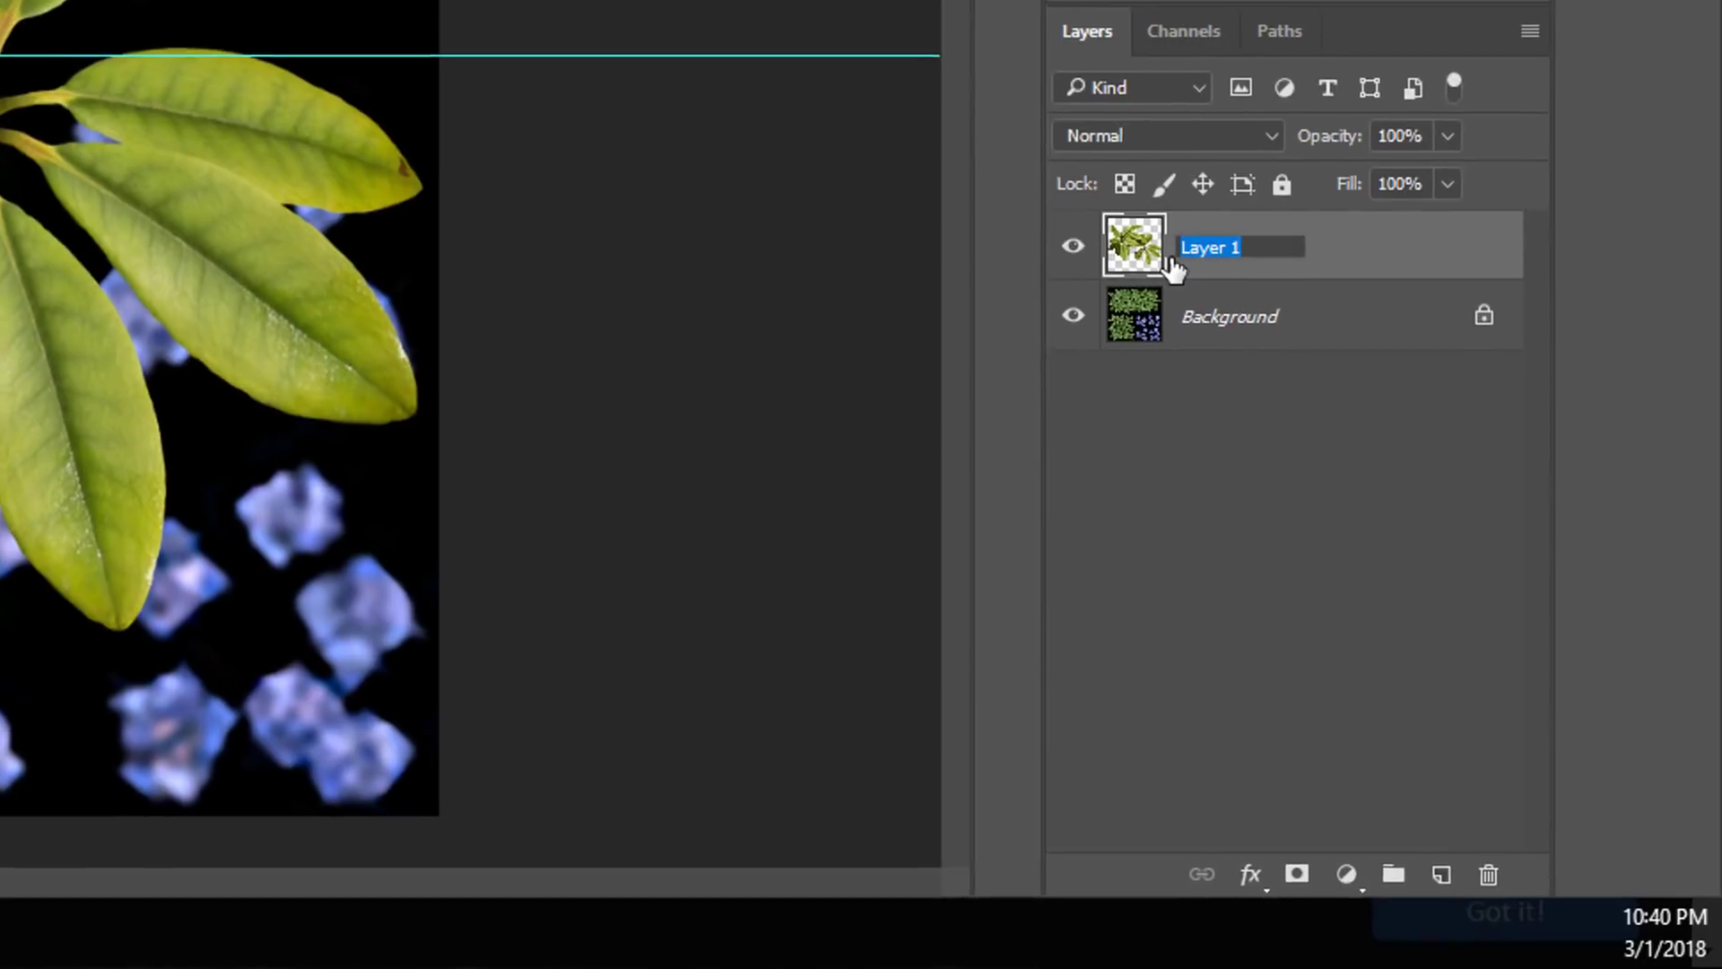
{"action": "type", "text": "Long B"}
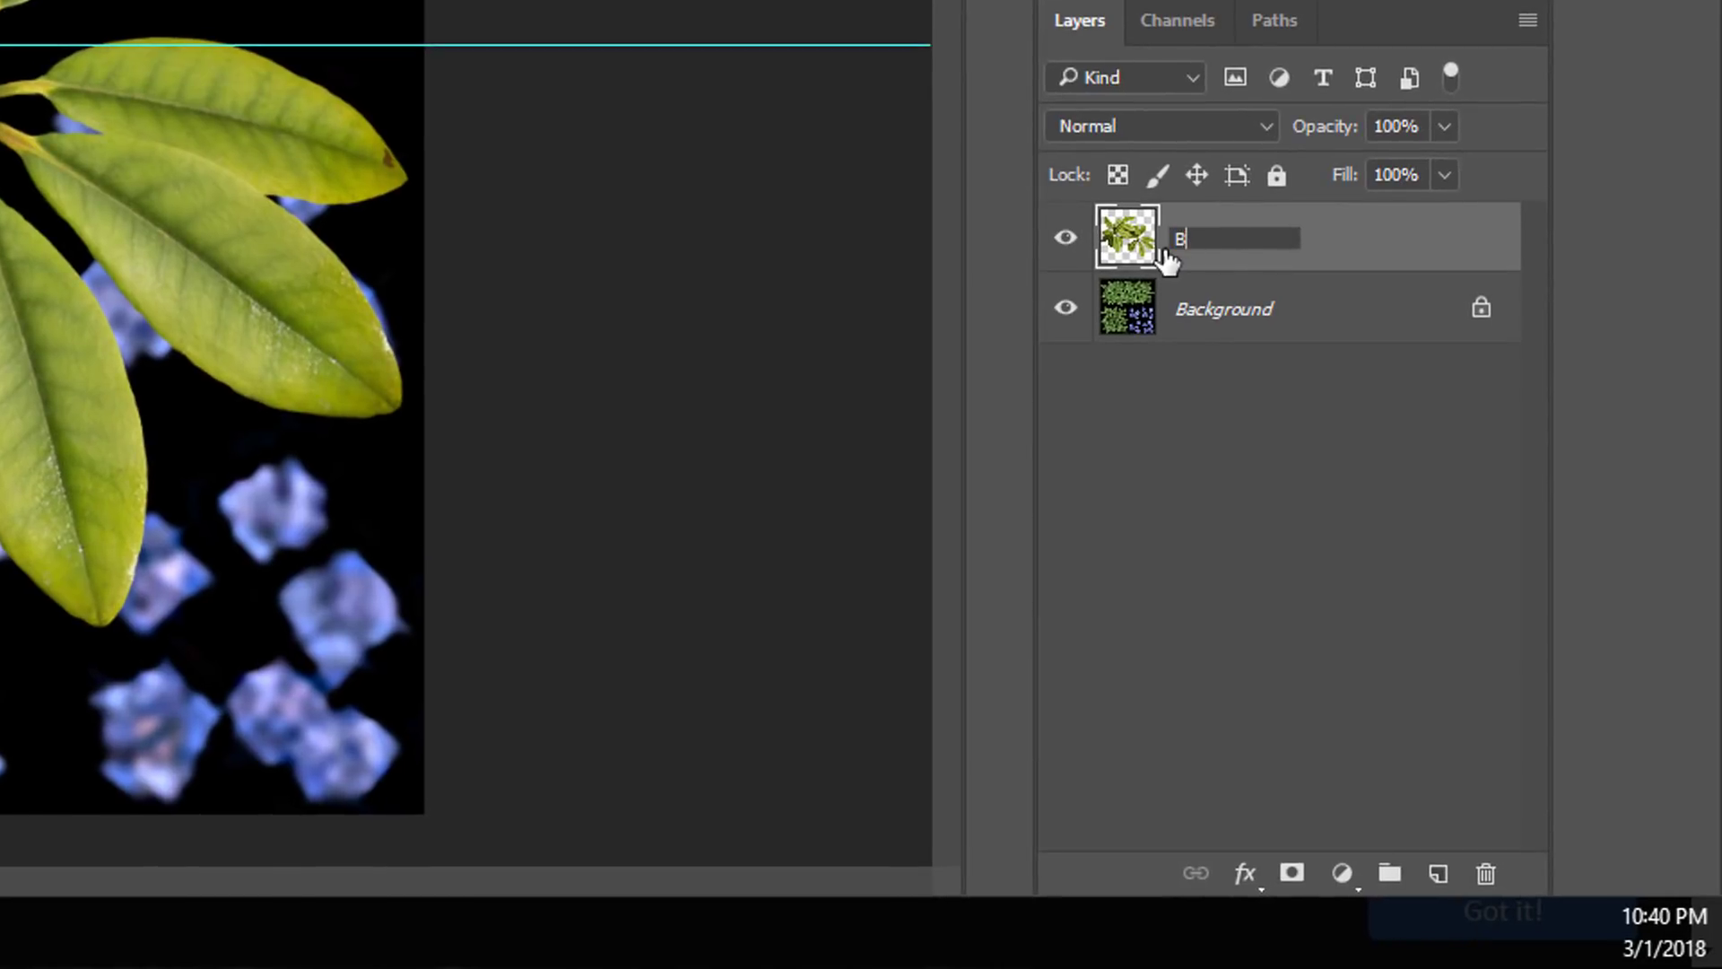
{"action": "type", "text": "ush Leaves"}
{"action": "key", "text": "Return"}
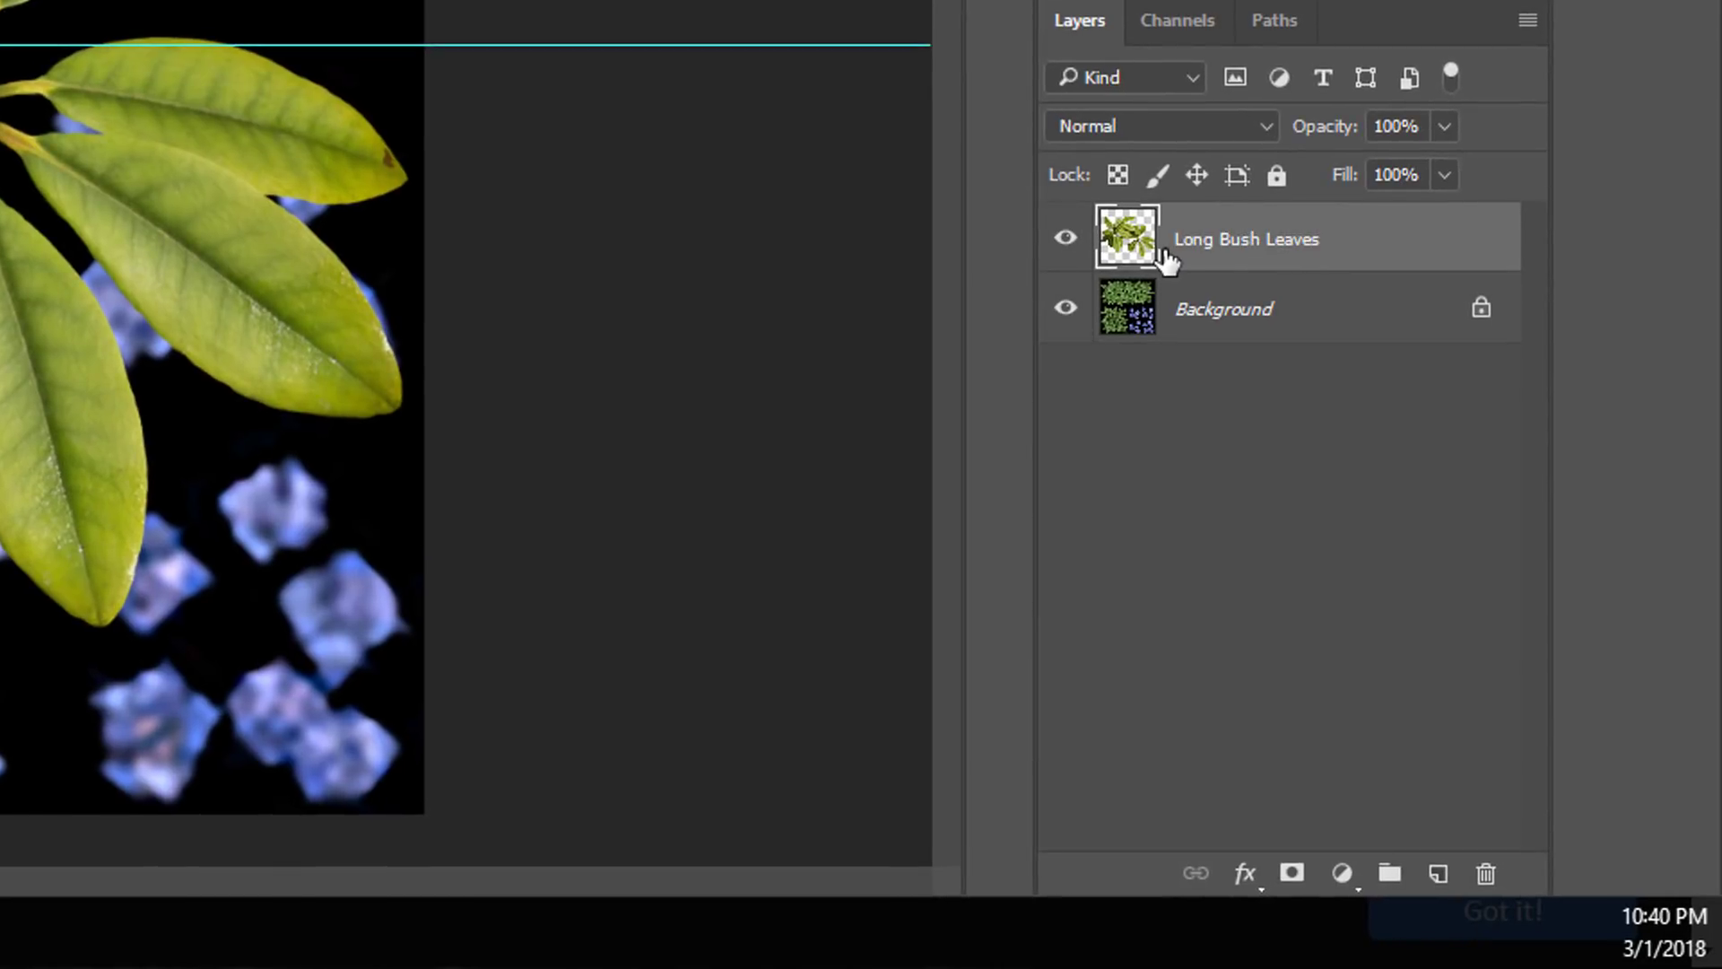
Step: Create a layer group named Long Bush and put the Long Bush Leaves layer inside it
{"action": "left_click", "coordinate": [1386, 870]}
{"action": "left_click_drag", "start_coordinate": [1202, 288], "coordinate": [1195, 232]}
{"action": "double_click", "coordinate": [1209, 225]}
{"action": "type", "text": "Long Bush"}
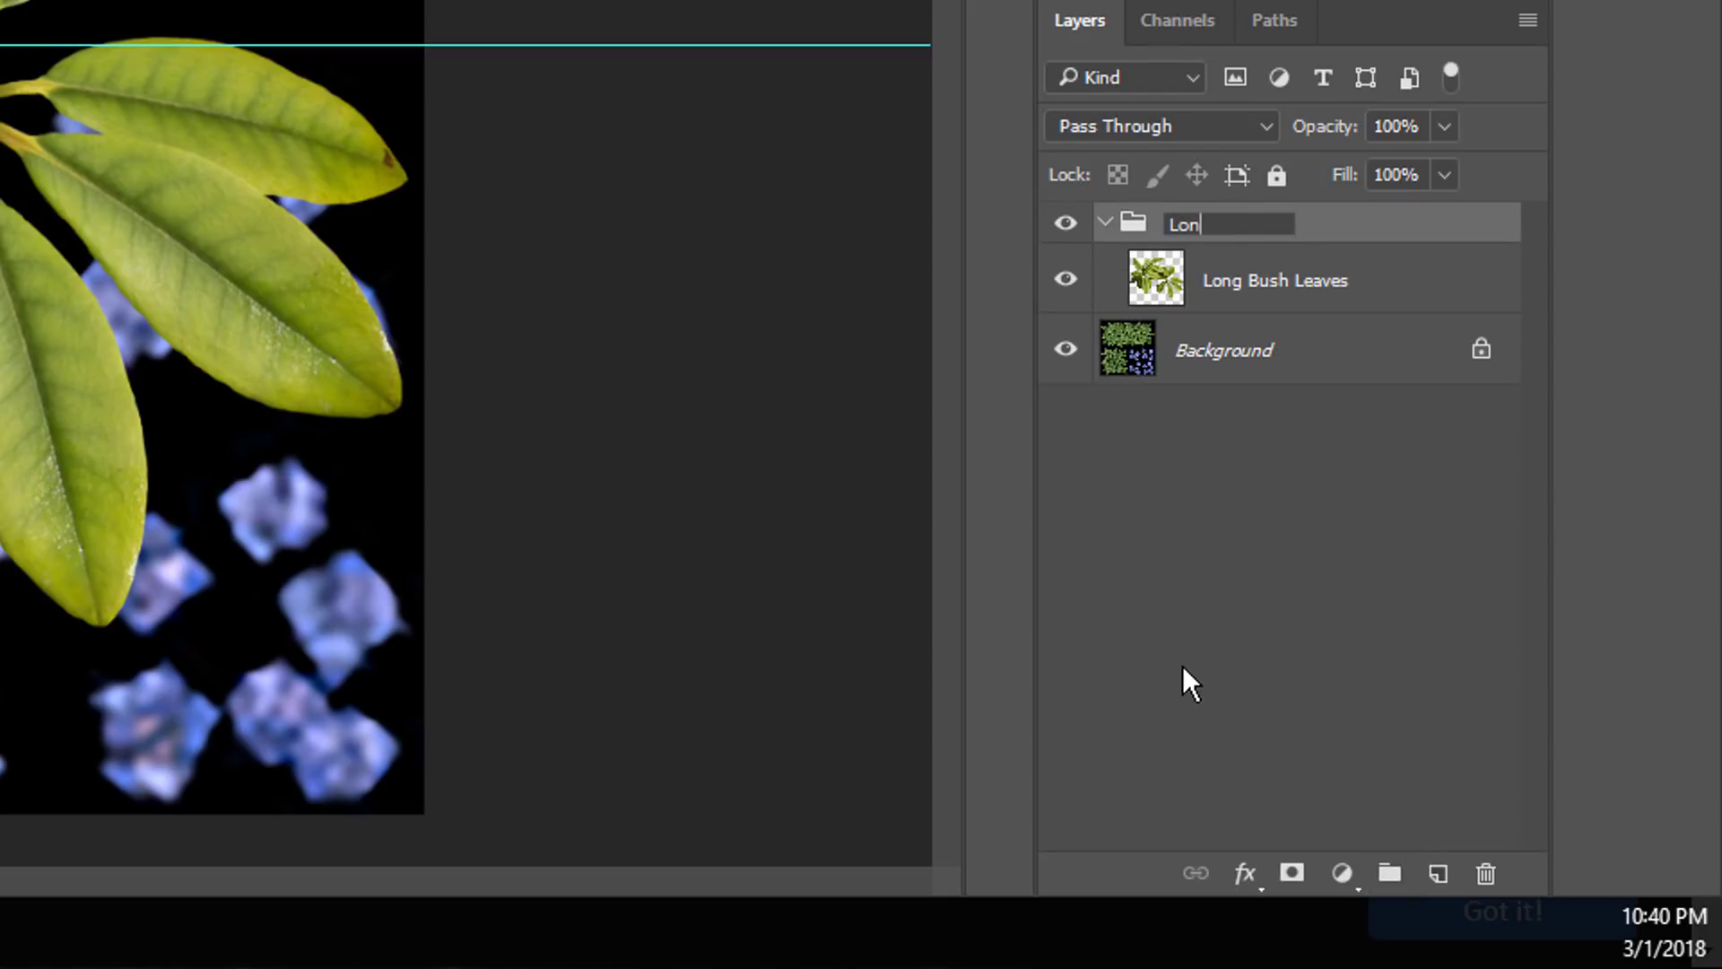
{"action": "key", "text": "Return"}
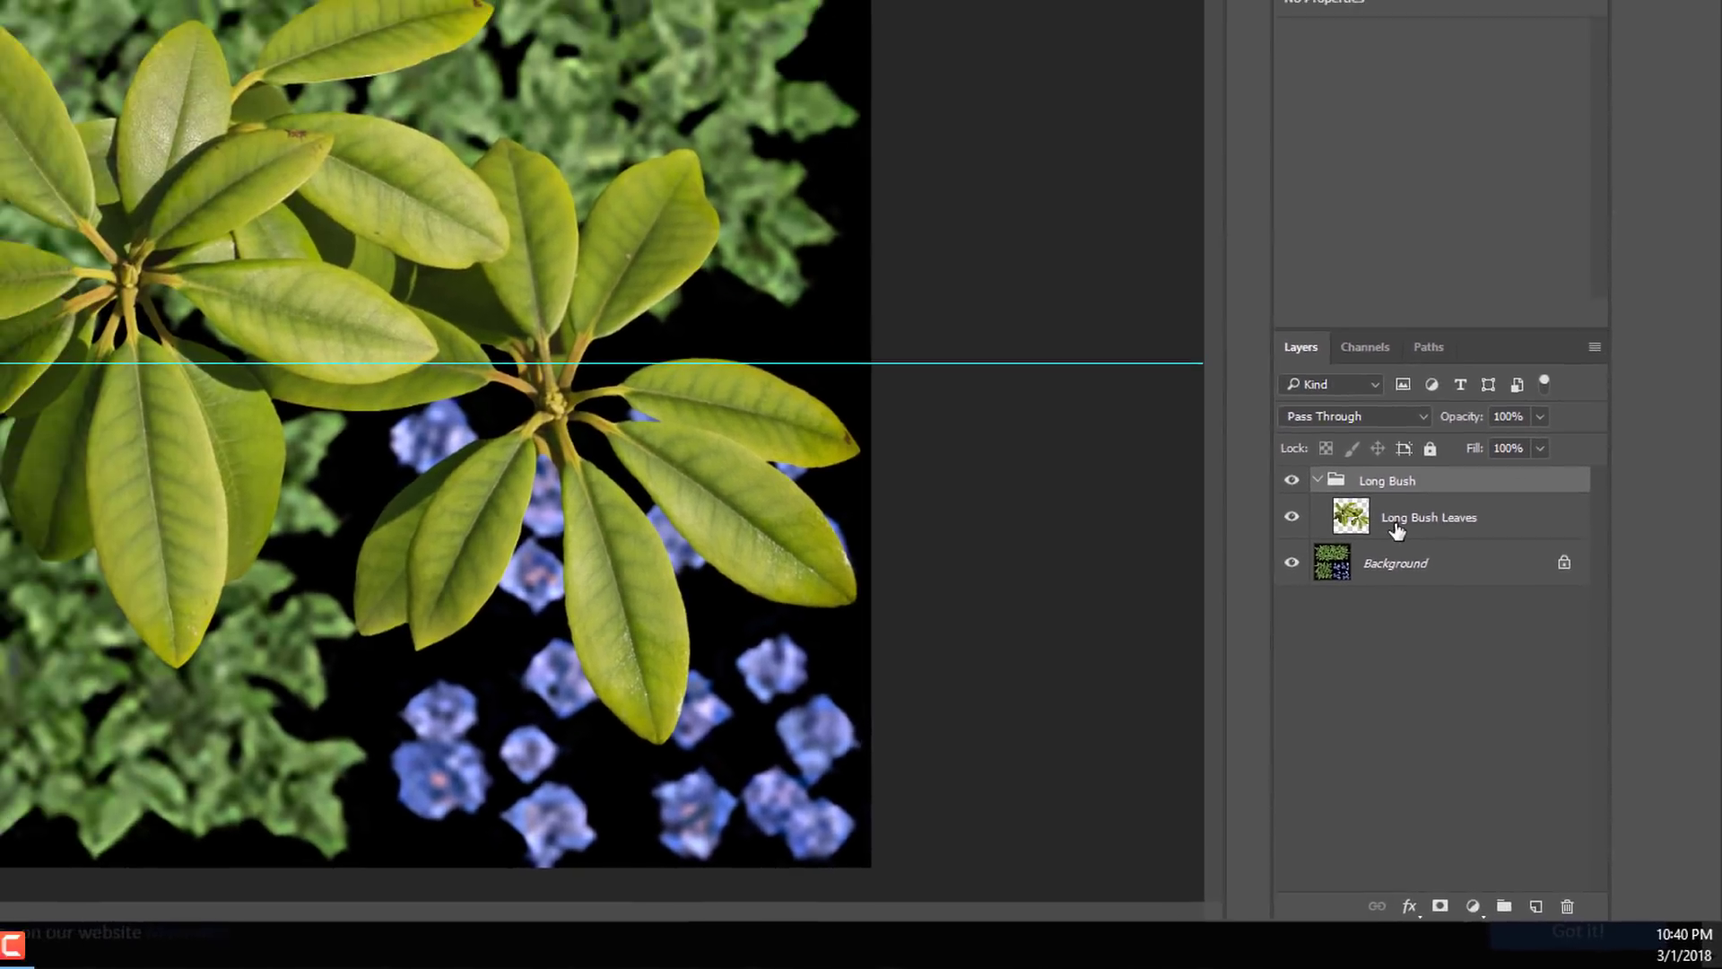
Step: Shrink and position the Long Bush Leaves clusters over the original upper foliage, and duplicate the layer with the copy offset beside it
{"action": "left_click", "coordinate": [1396, 529]}
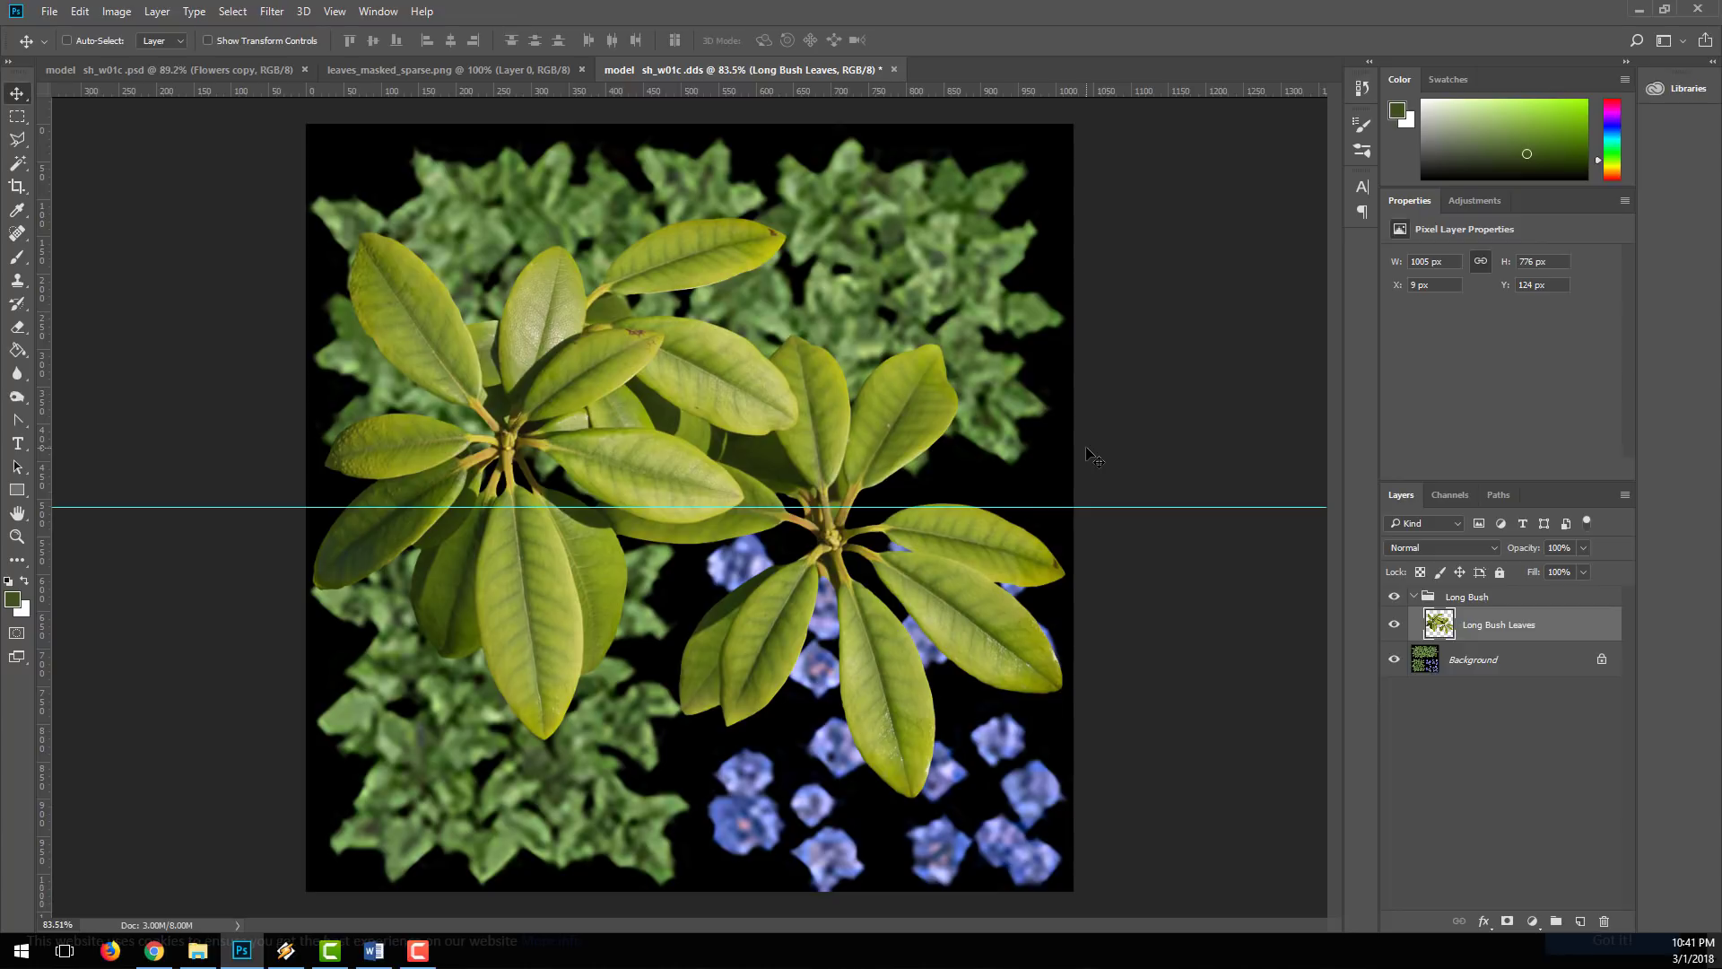
{"action": "key", "text": "ctrl+t"}
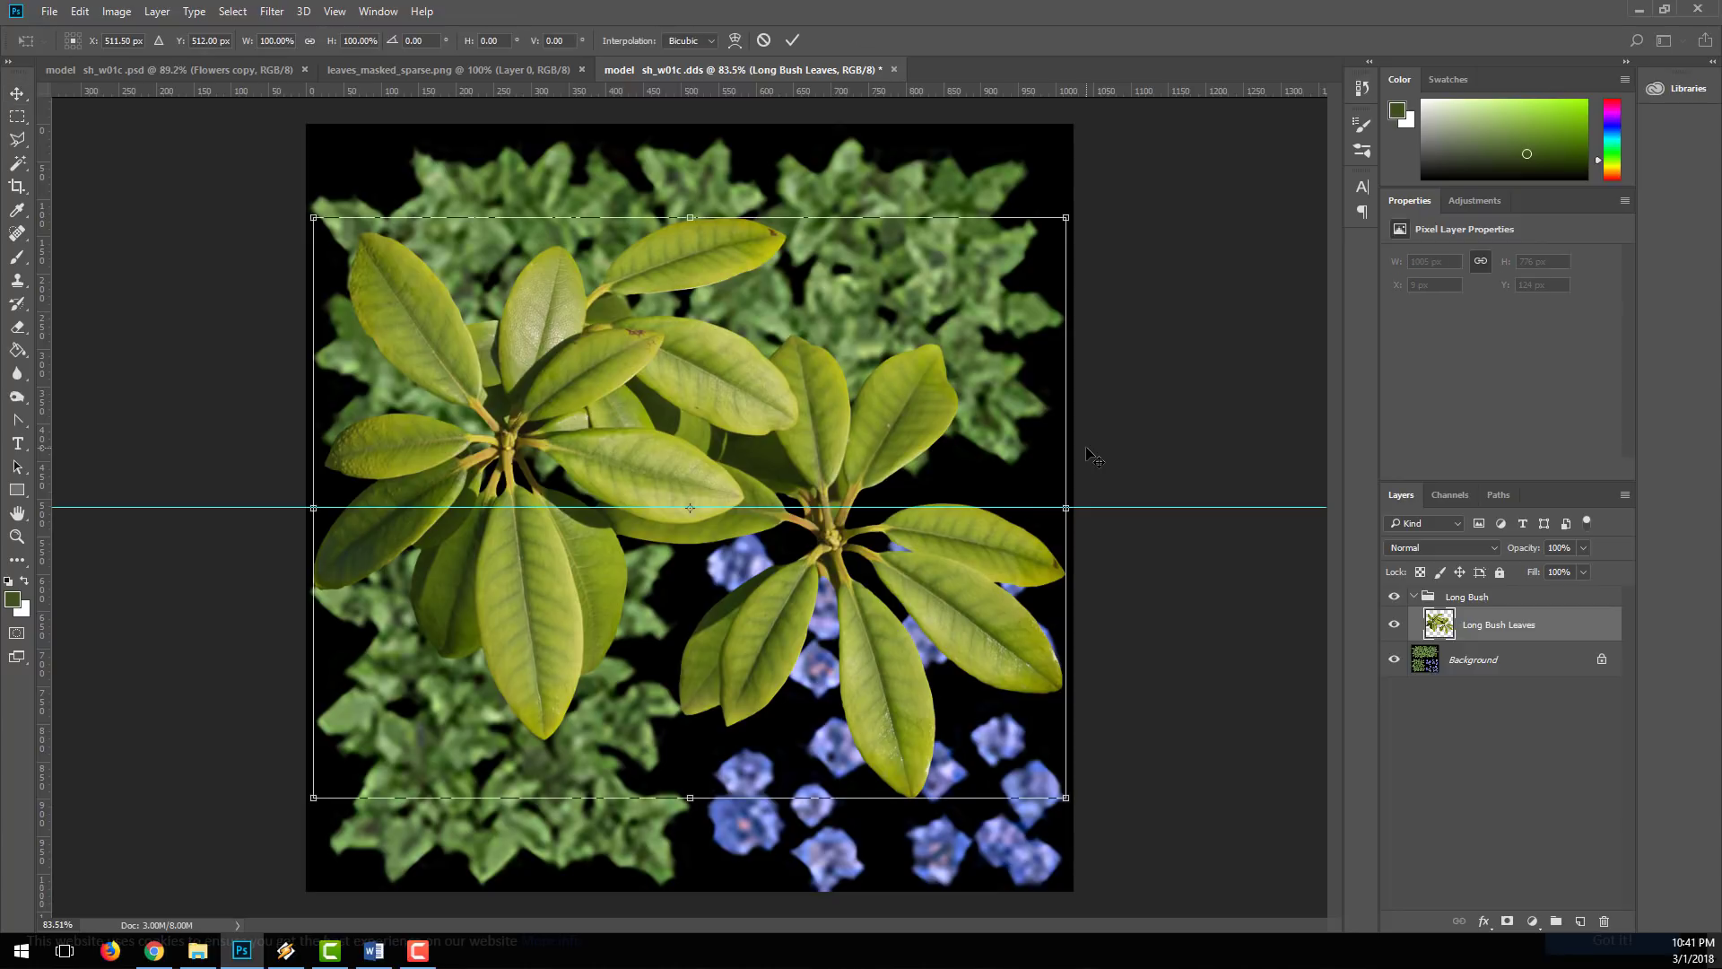
{"action": "left_click_drag", "start_coordinate": [987, 666], "coordinate": [512, 369]}
{"action": "left_click_drag", "start_coordinate": [531, 194], "coordinate": [554, 269]}
{"action": "key", "text": "Return"}
{"action": "left_click_drag", "start_coordinate": [1440, 625], "coordinate": [1580, 921]}
{"action": "left_click_drag", "start_coordinate": [455, 311], "coordinate": [629, 339]}
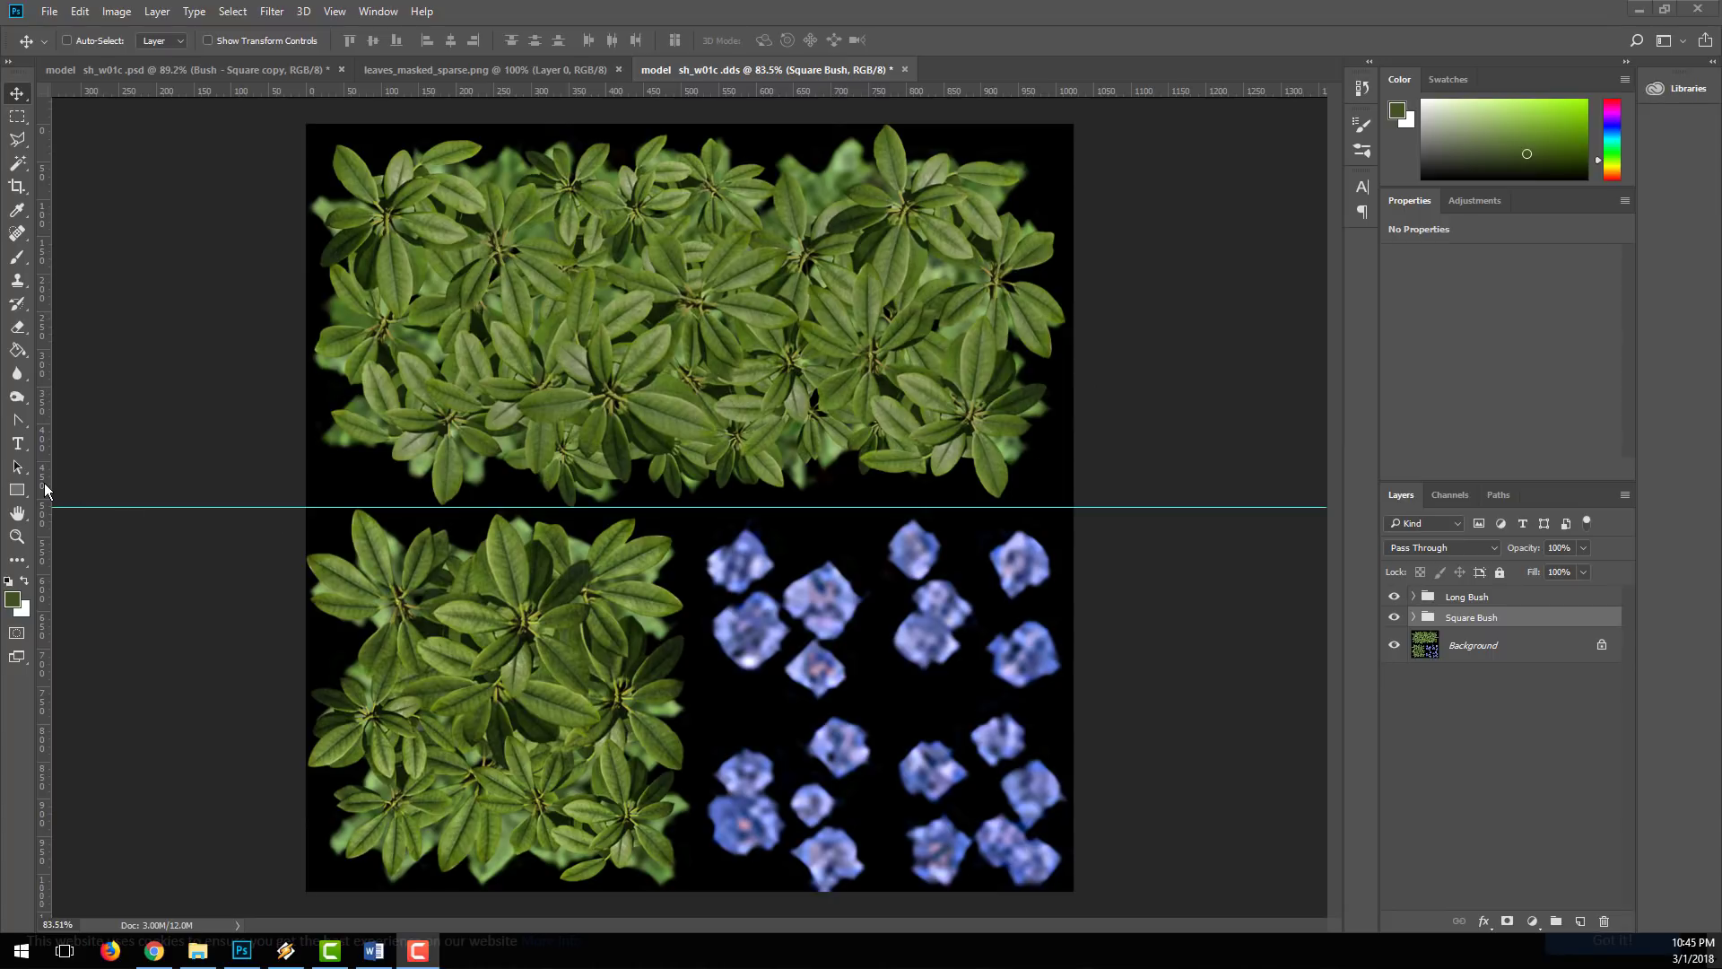
Step: Place a vertical guide through the canvas centre and examine the new foliage around the guides
{"action": "left_click_drag", "start_coordinate": [42, 498], "coordinate": [696, 524]}
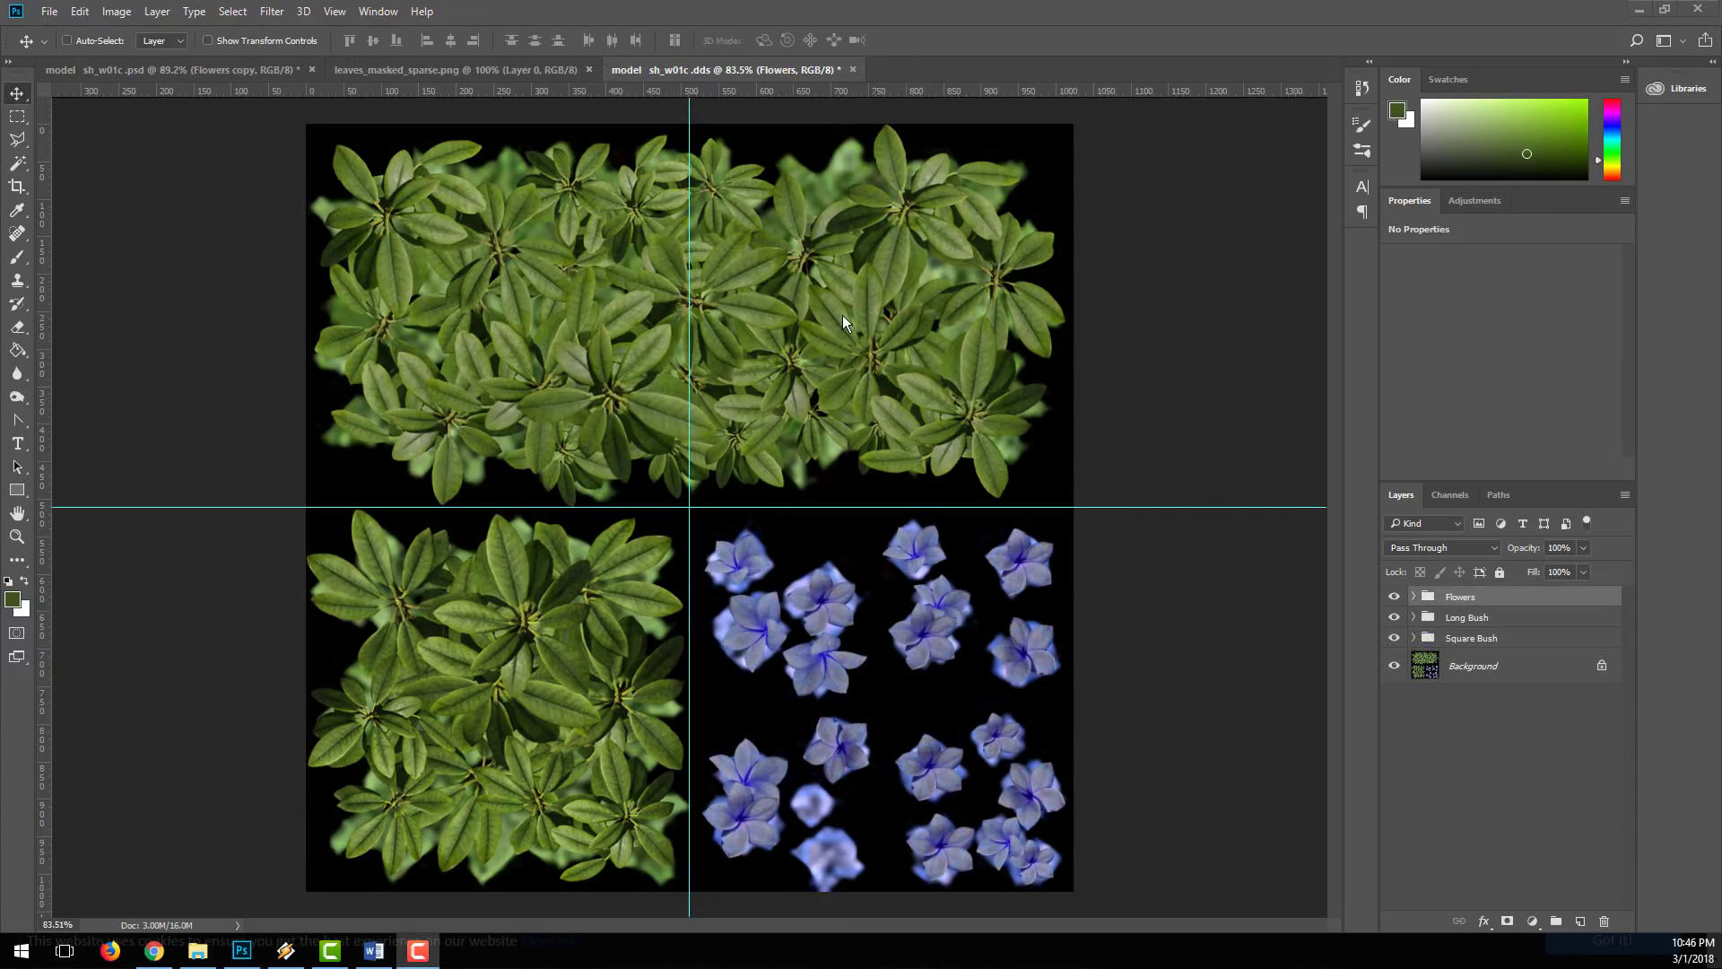
{"action": "key", "text": "z"}
{"action": "left_click_drag", "start_coordinate": [706, 348], "coordinate": [782, 357]}
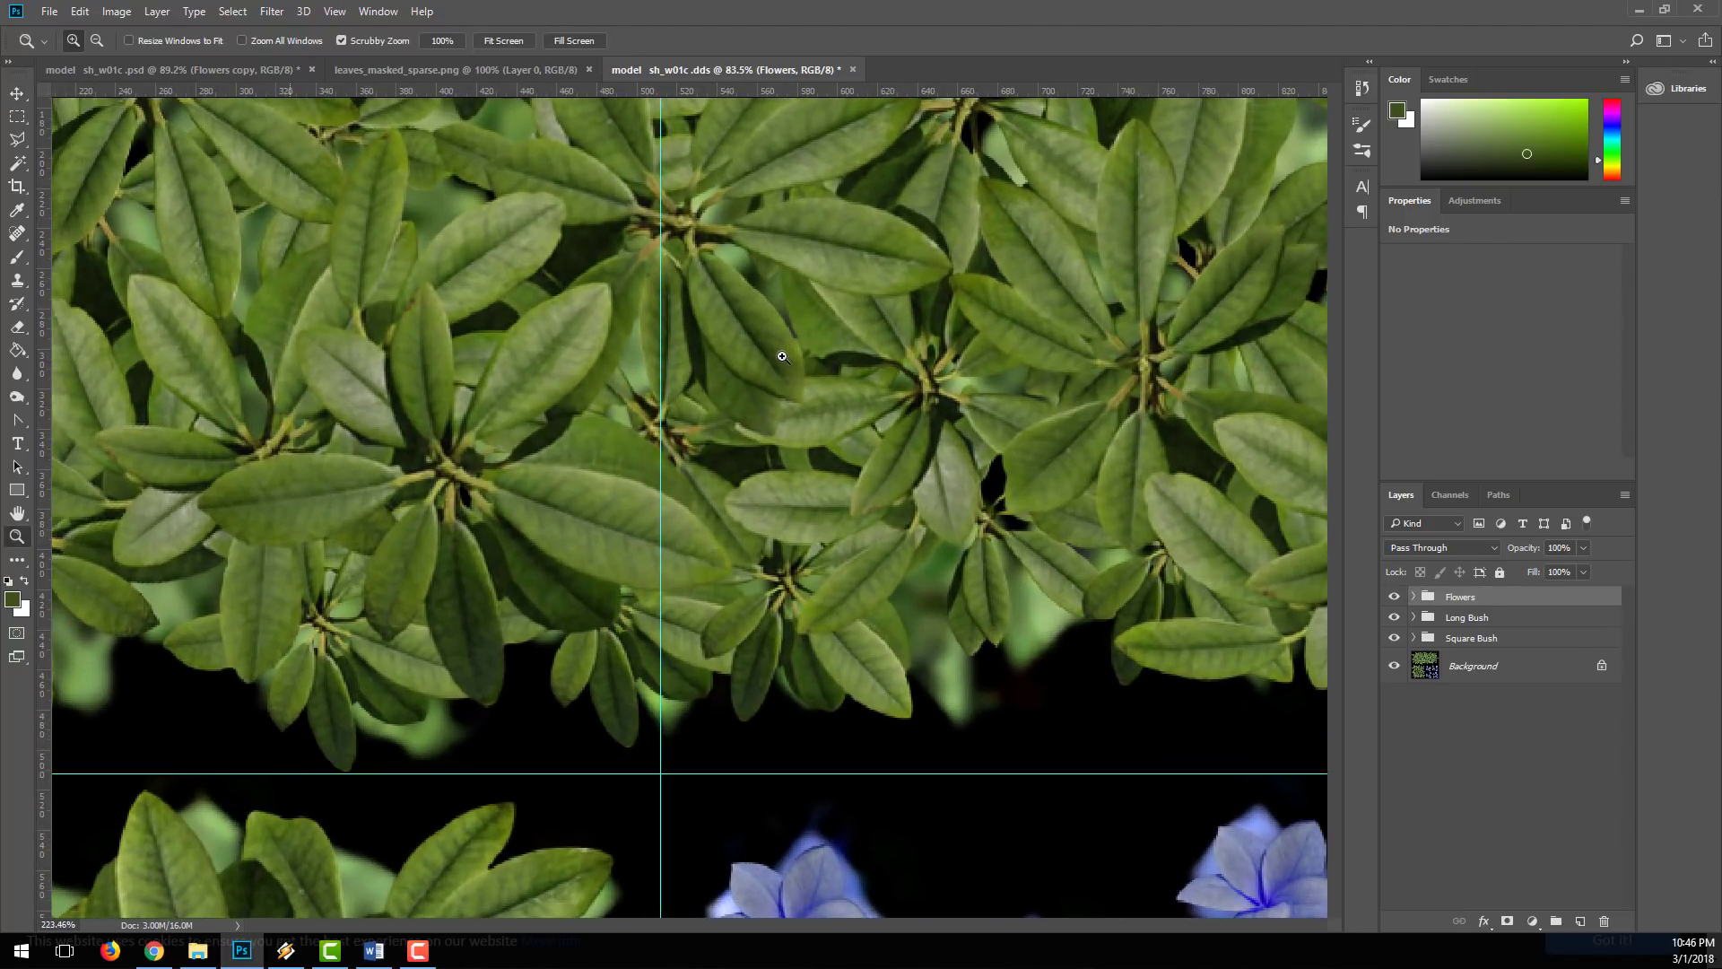
{"action": "left_click_drag", "start_coordinate": [813, 645], "coordinate": [874, 386]}
{"action": "left_click_drag", "start_coordinate": [824, 539], "coordinate": [971, 81]}
{"action": "left_click_drag", "start_coordinate": [870, 574], "coordinate": [350, 461]}
{"action": "left_click_drag", "start_coordinate": [876, 403], "coordinate": [722, 370]}
{"action": "key", "text": "v"}
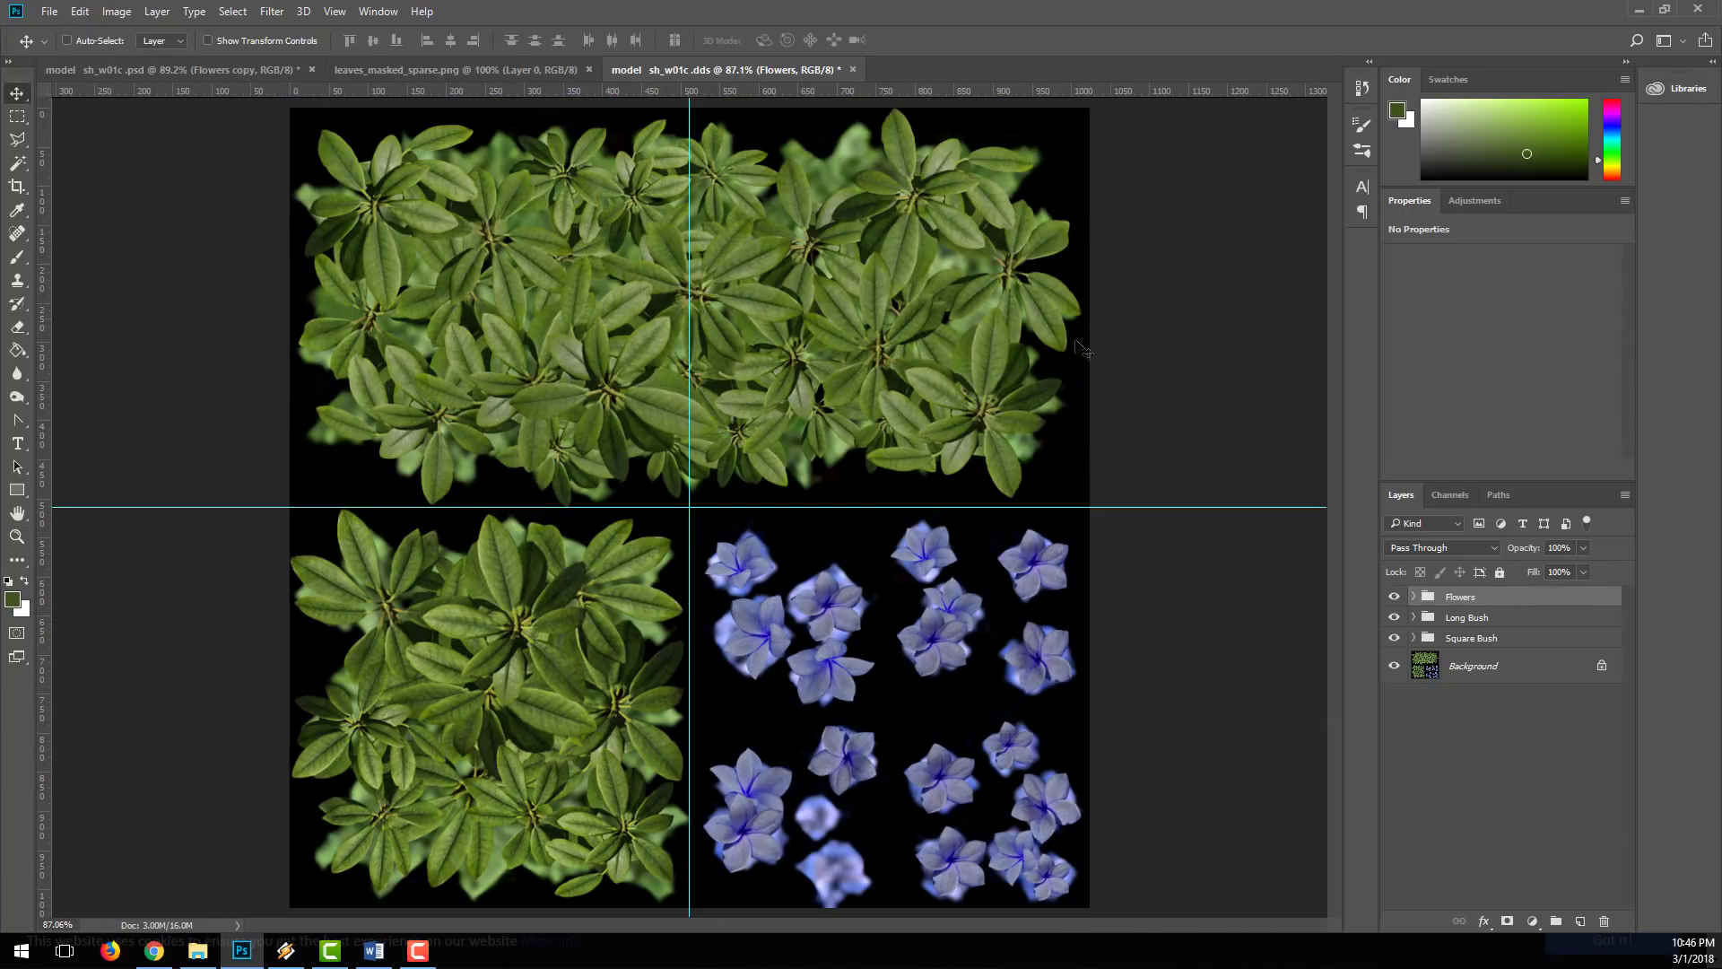
Step: Examine how the replacement flowers and leaves cover the originals and stay within their guide-bounded sections of the texture
{"action": "key", "text": "F10"}
{"action": "key", "text": "z"}
{"action": "left_click", "coordinate": [935, 637]}
{"action": "left_click_drag", "start_coordinate": [935, 637], "coordinate": [994, 647]}
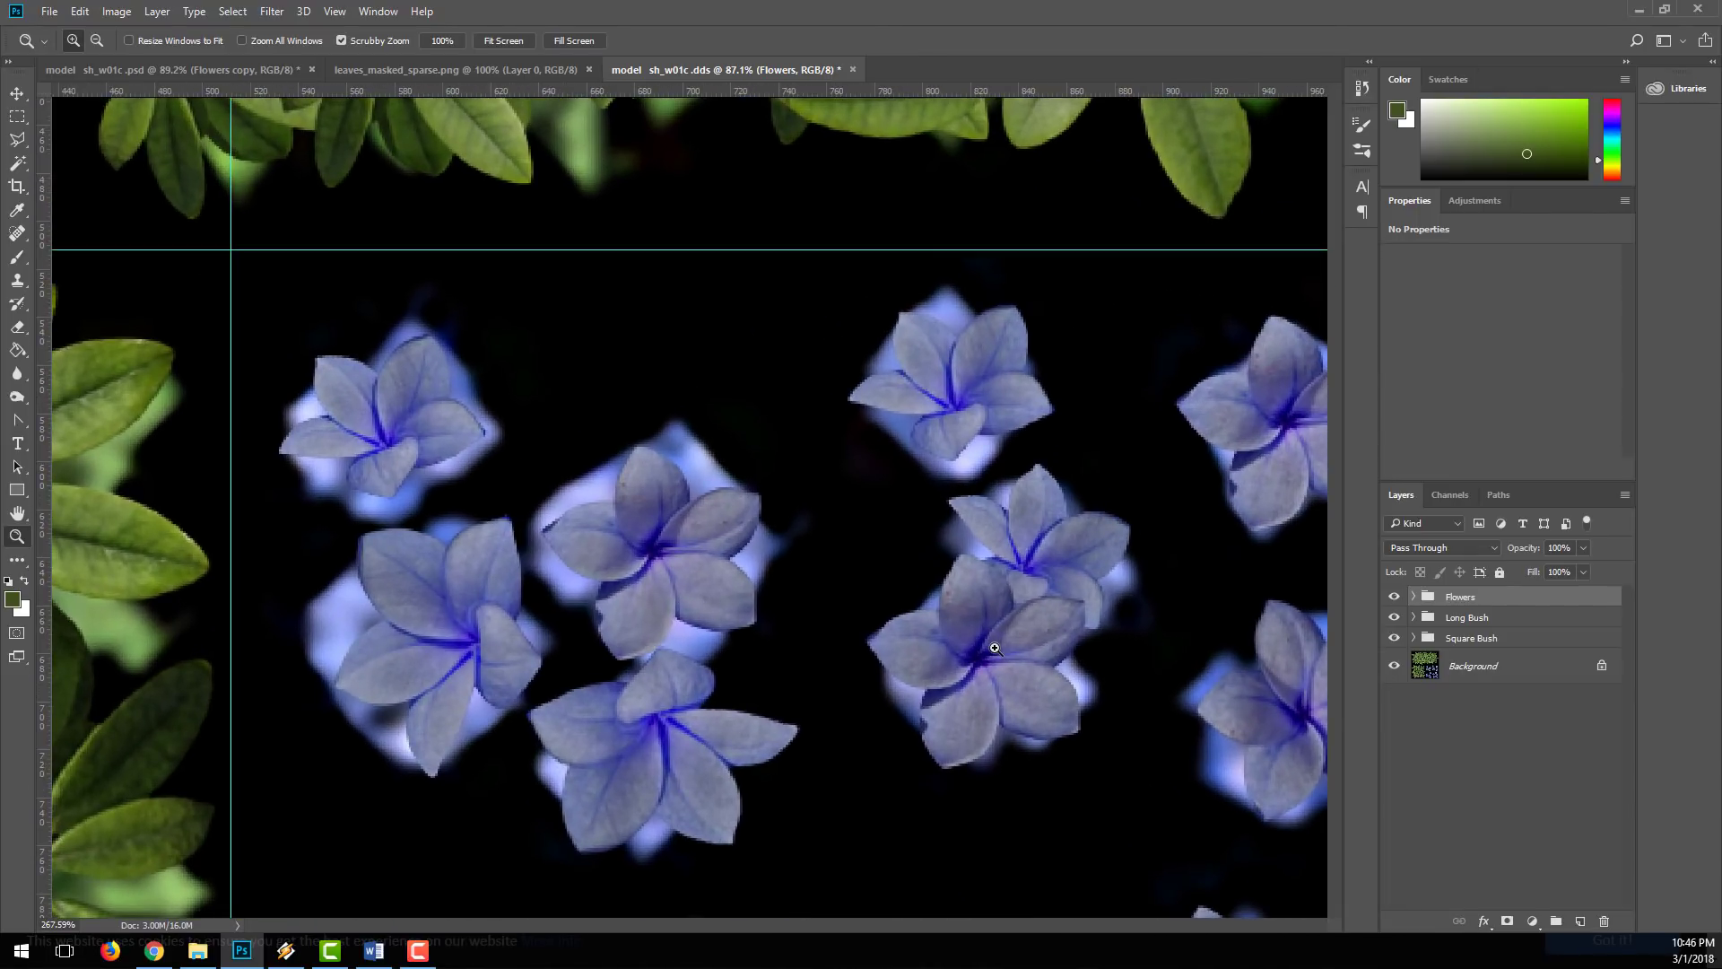
{"action": "key", "text": "v"}
{"action": "key", "text": "space"}
{"action": "left_click_drag", "start_coordinate": [403, 443], "coordinate": [815, 207]}
{"action": "left_click_drag", "start_coordinate": [853, 652], "coordinate": [600, 365]}
{"action": "left_click_drag", "start_coordinate": [355, 627], "coordinate": [1123, 464]}
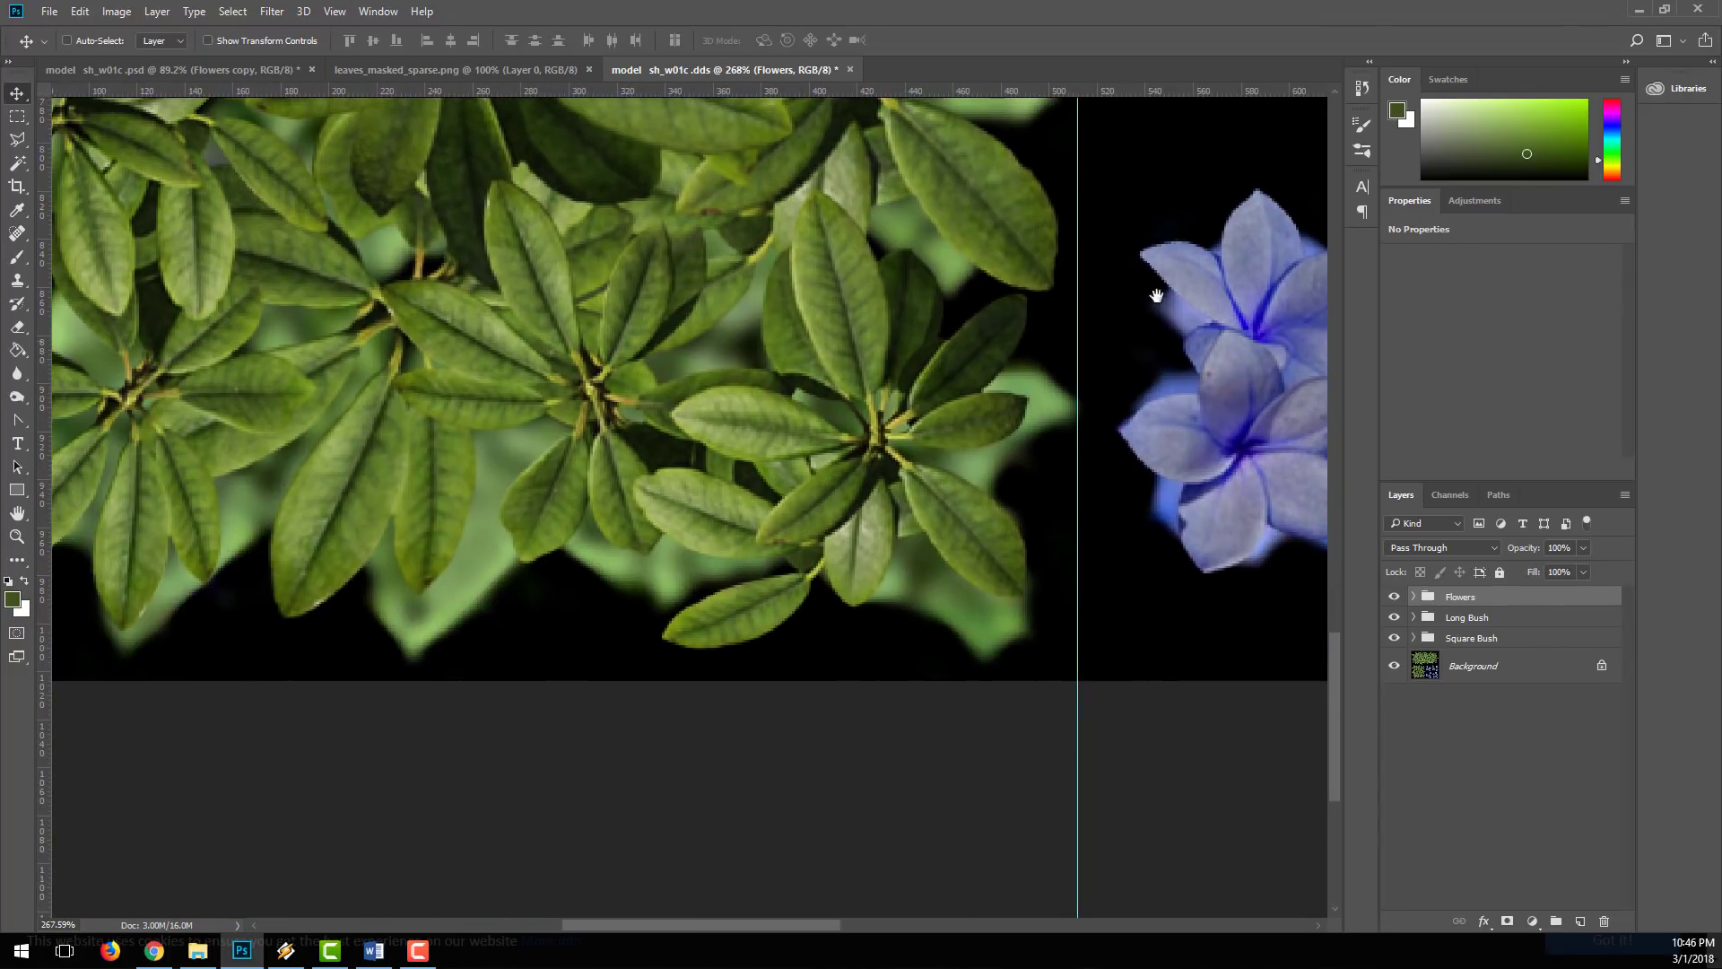
{"action": "left_click_drag", "start_coordinate": [1154, 319], "coordinate": [681, 673]}
{"action": "left_click_drag", "start_coordinate": [1054, 198], "coordinate": [815, 755]}
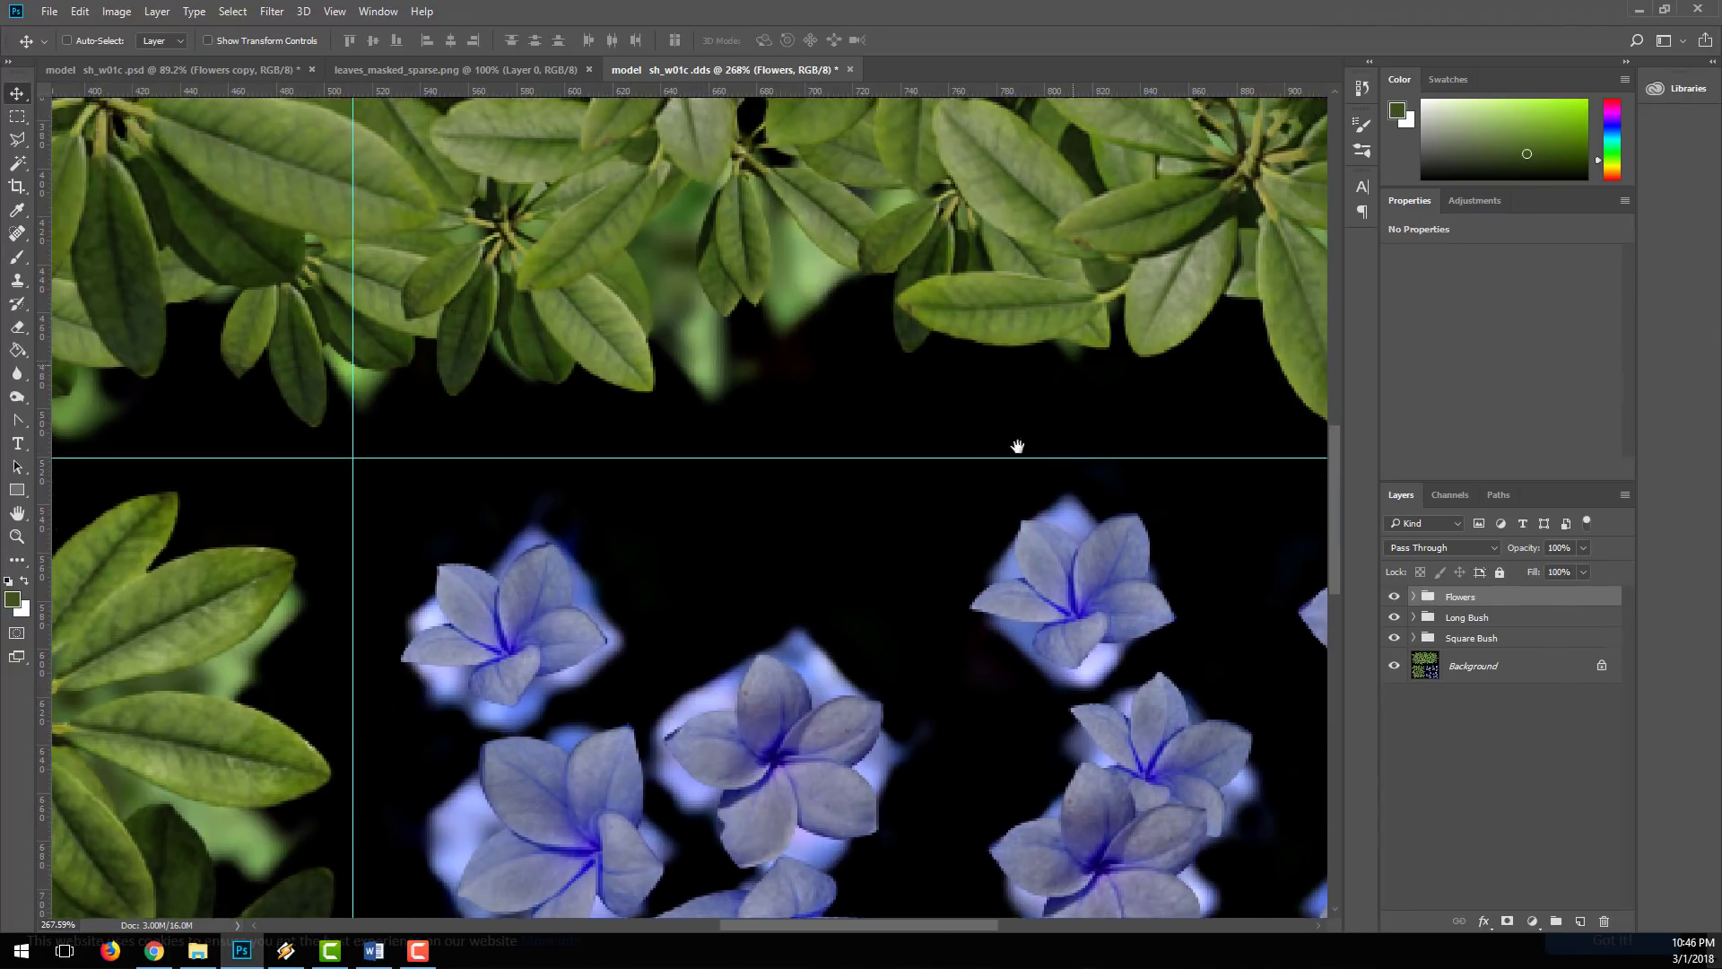
{"action": "left_click_drag", "start_coordinate": [1045, 420], "coordinate": [828, 484]}
{"action": "left_click_drag", "start_coordinate": [728, 707], "coordinate": [750, 561]}
{"action": "key", "text": "ctrl+space"}
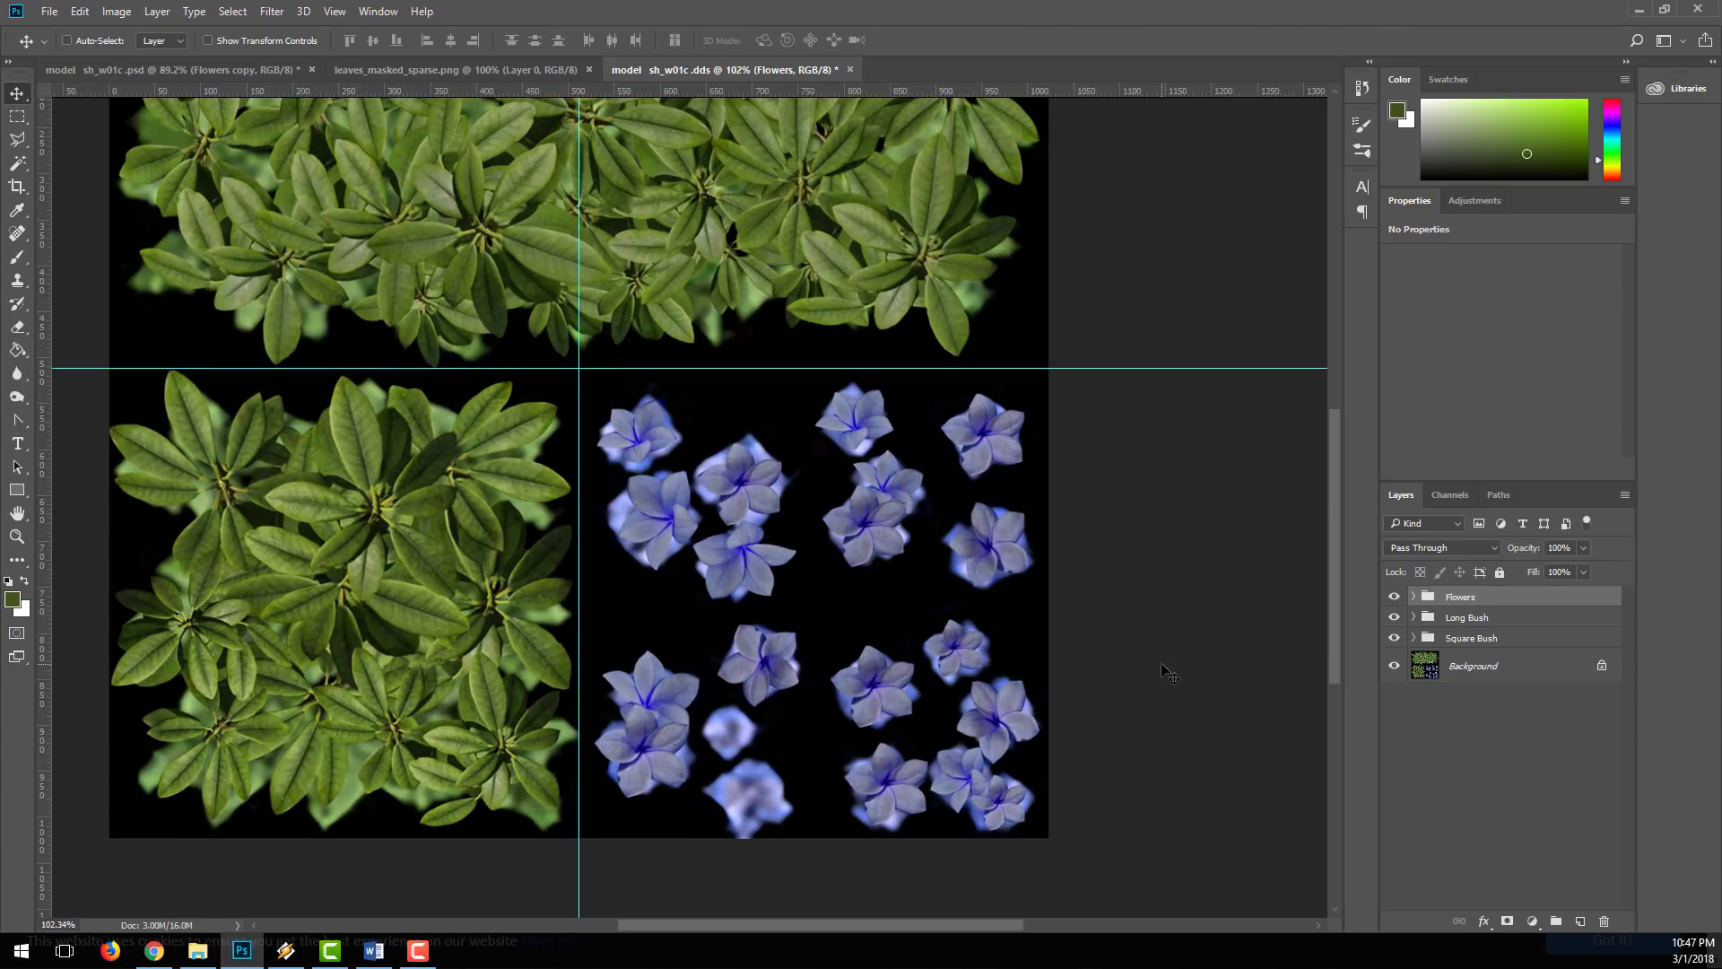
{"action": "left_click_drag", "start_coordinate": [761, 502], "coordinate": [790, 505]}
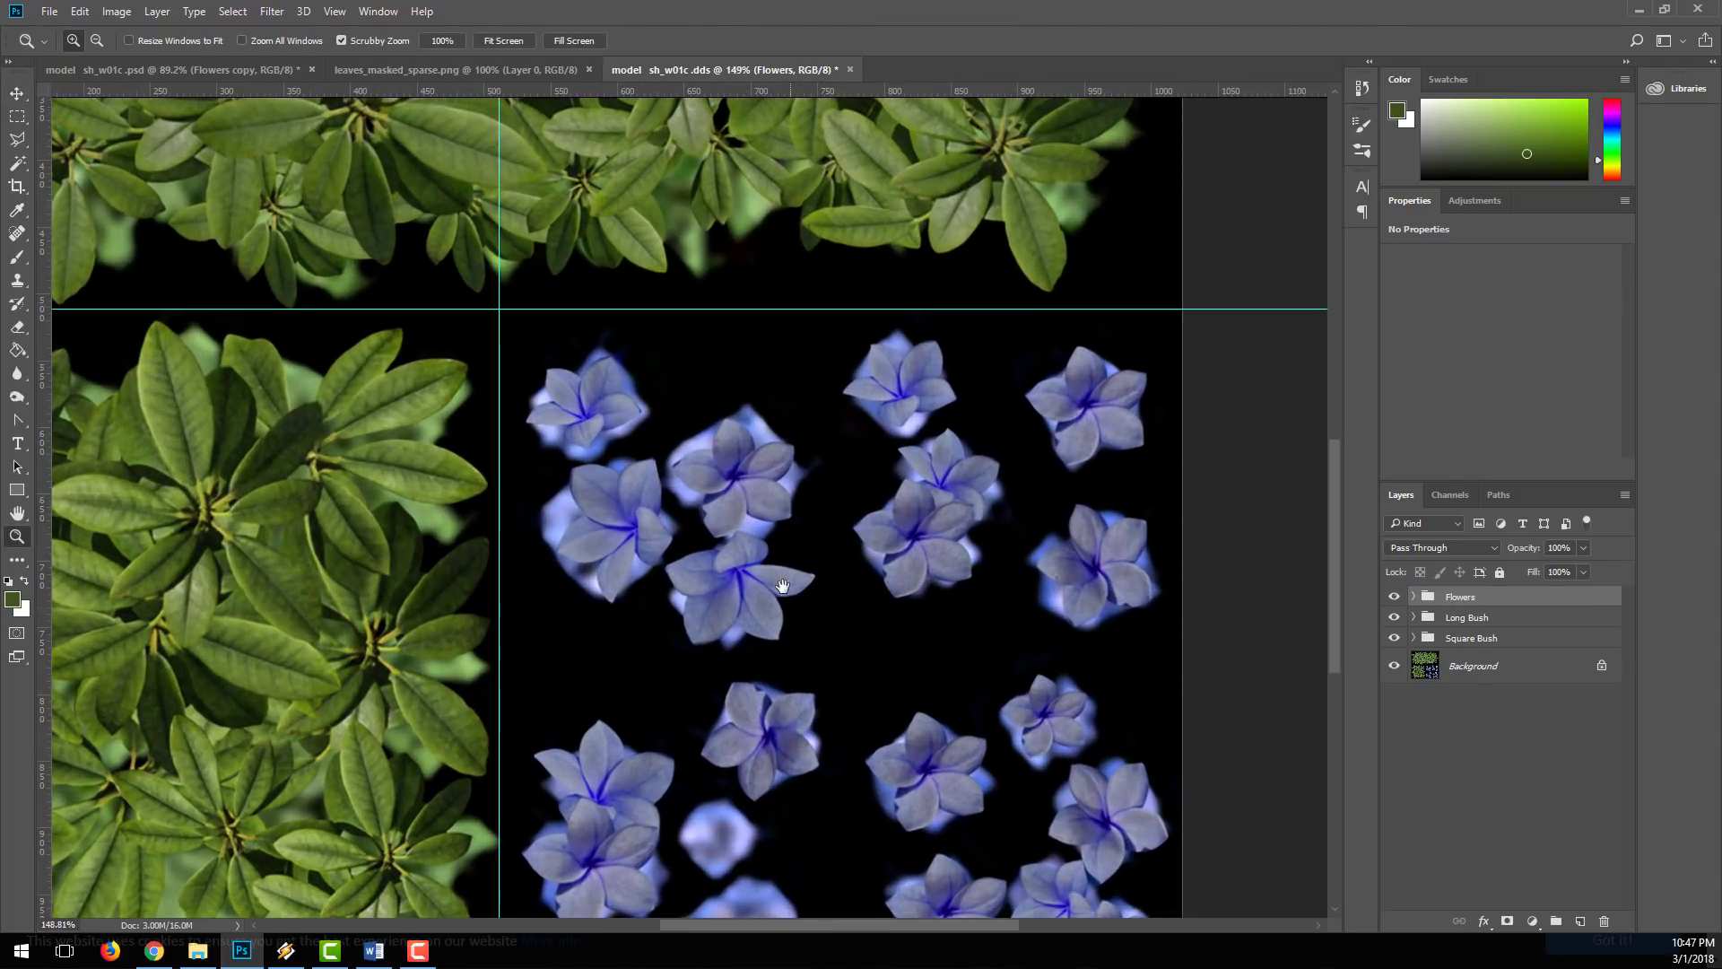
Step: Sample the flowers' light blue as the foreground colour and add an empty layer directly above the Background layer
{"action": "left_click_drag", "start_coordinate": [788, 576], "coordinate": [685, 461]}
{"action": "left_click_drag", "start_coordinate": [628, 363], "coordinate": [581, 347]}
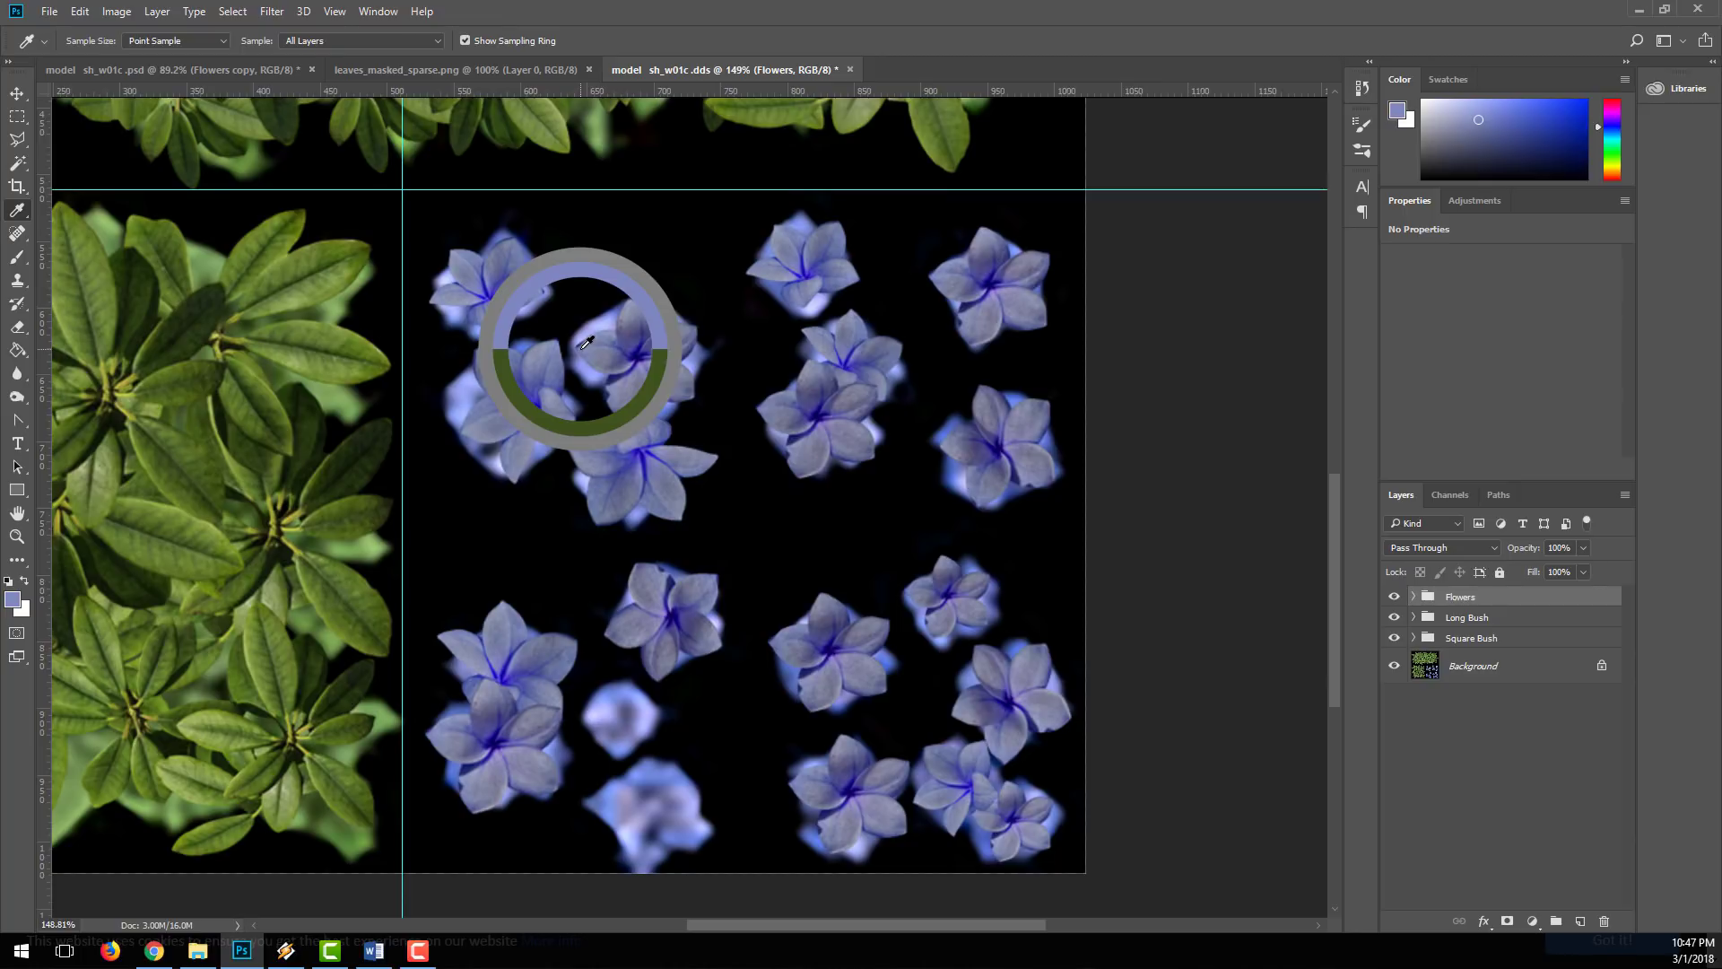
{"action": "left_click_drag", "start_coordinate": [586, 341], "coordinate": [586, 342]}
{"action": "left_click", "coordinate": [1489, 665]}
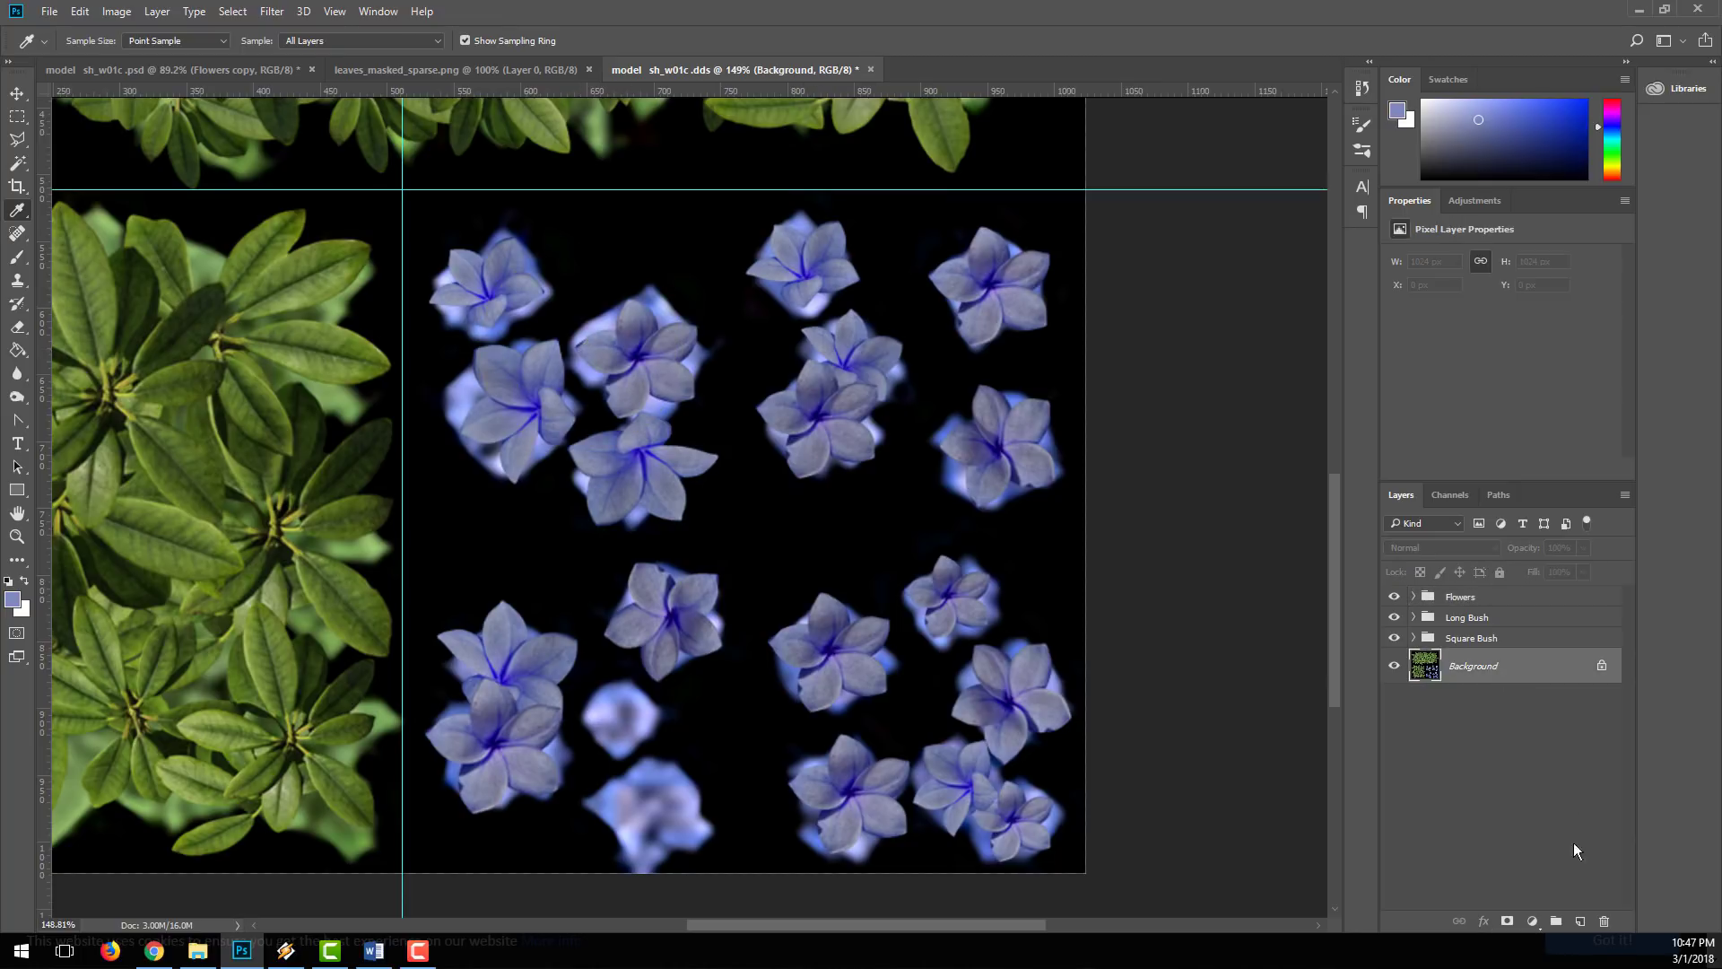
{"action": "left_click", "coordinate": [1581, 922]}
Step: Fill the 512 by 512 px flower quadrant on the new layer with the sampled blue and clear the selection
{"action": "key", "text": "m"}
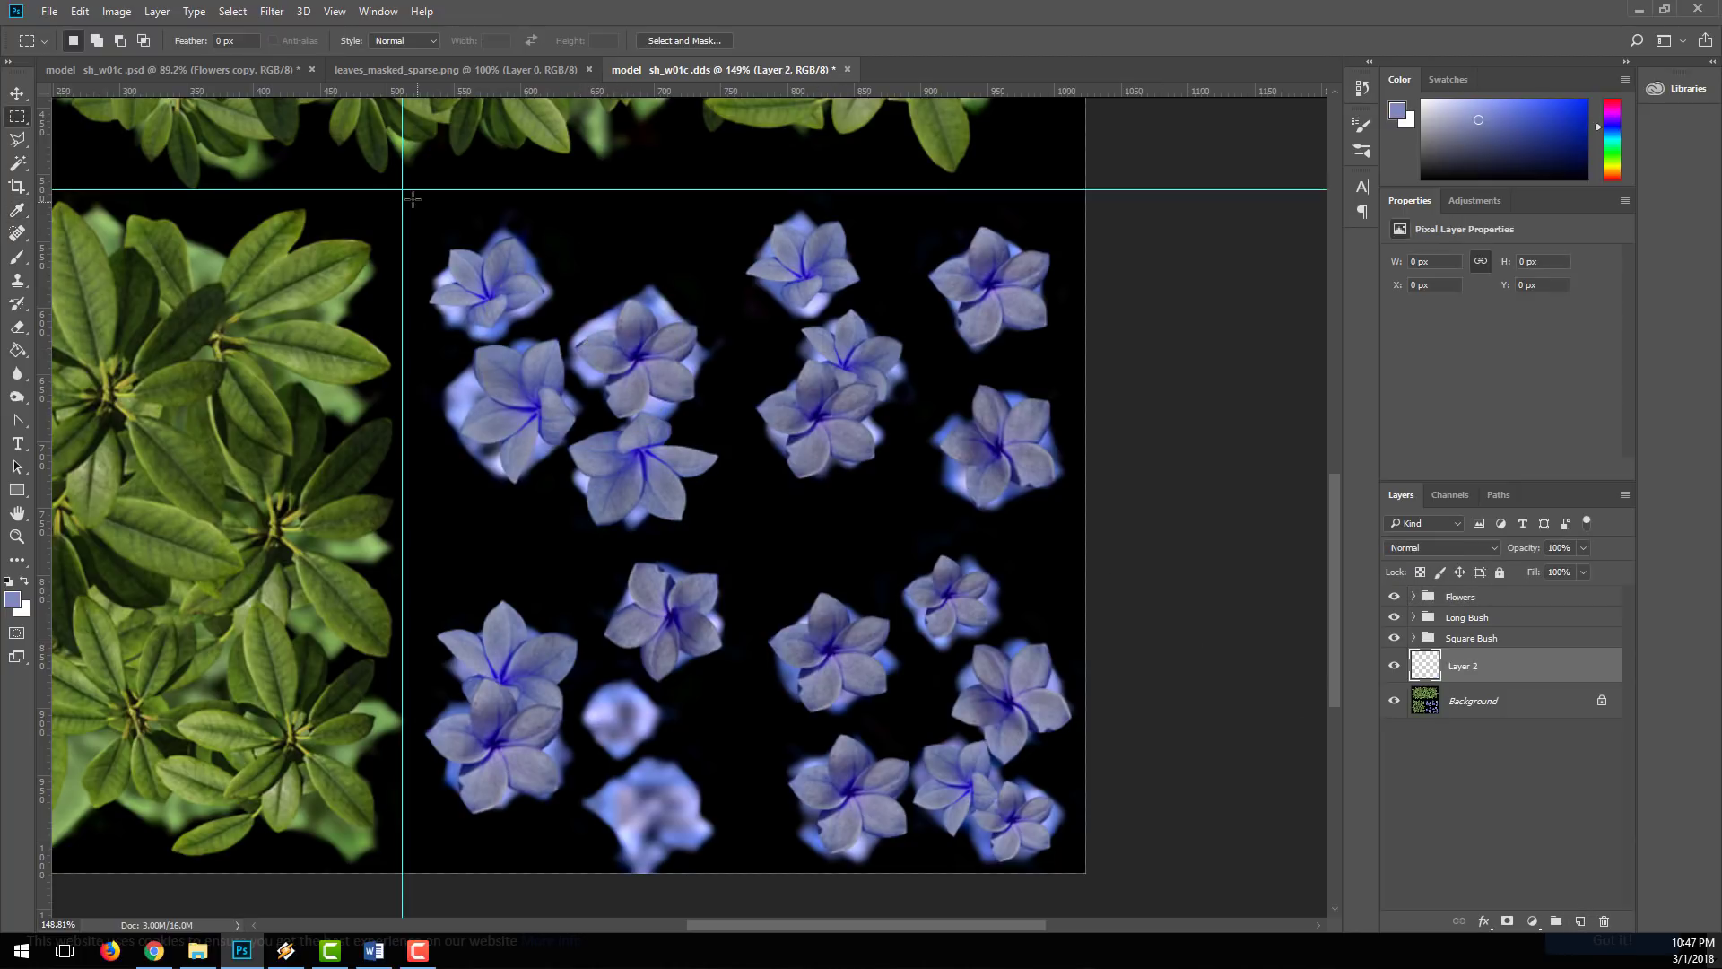
{"action": "left_click_drag", "start_coordinate": [403, 191], "coordinate": [1115, 880]}
{"action": "key", "text": "g"}
{"action": "left_click", "coordinate": [735, 389]}
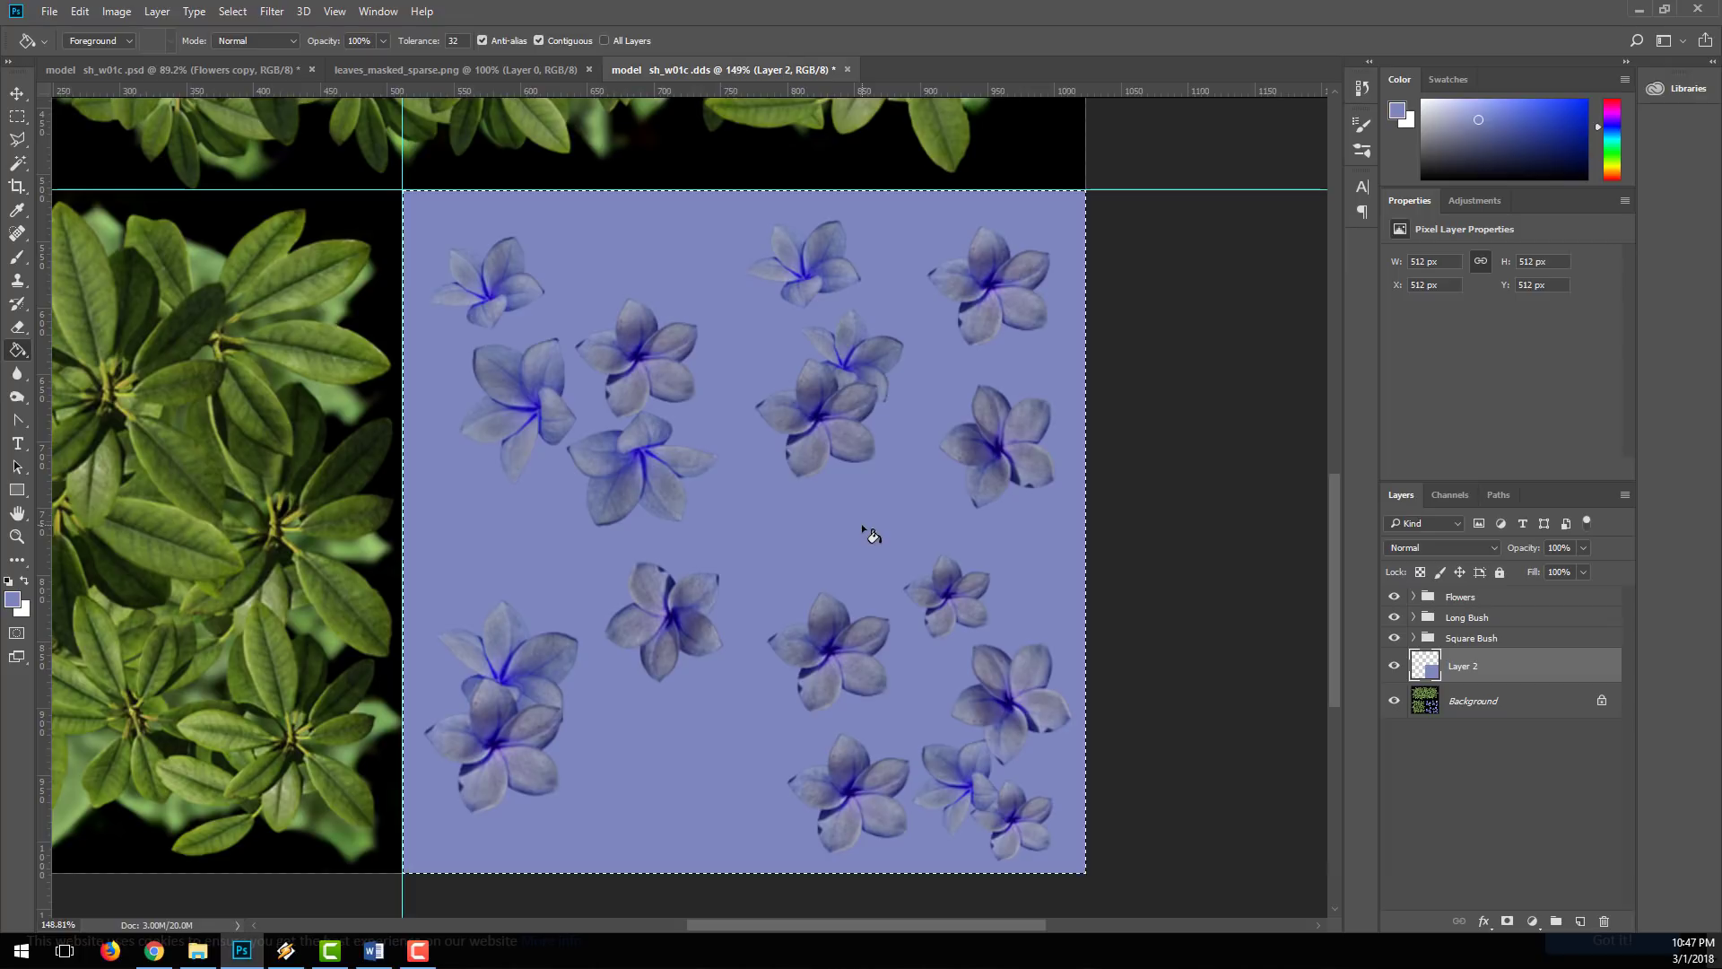
{"action": "key", "text": "ctrl+d"}
{"action": "key", "text": "v"}
Step: Rename the blue-filled layer as Backing
{"action": "double_click", "coordinate": [1465, 667]}
{"action": "type", "text": "Backing"}
{"action": "key", "text": "Return"}
Step: Sample a green from the square bush leaves and fill that bush's lower quadrant with it on the Backing layer
{"action": "left_click_drag", "start_coordinate": [446, 492], "coordinate": [856, 475]}
{"action": "key", "text": "i"}
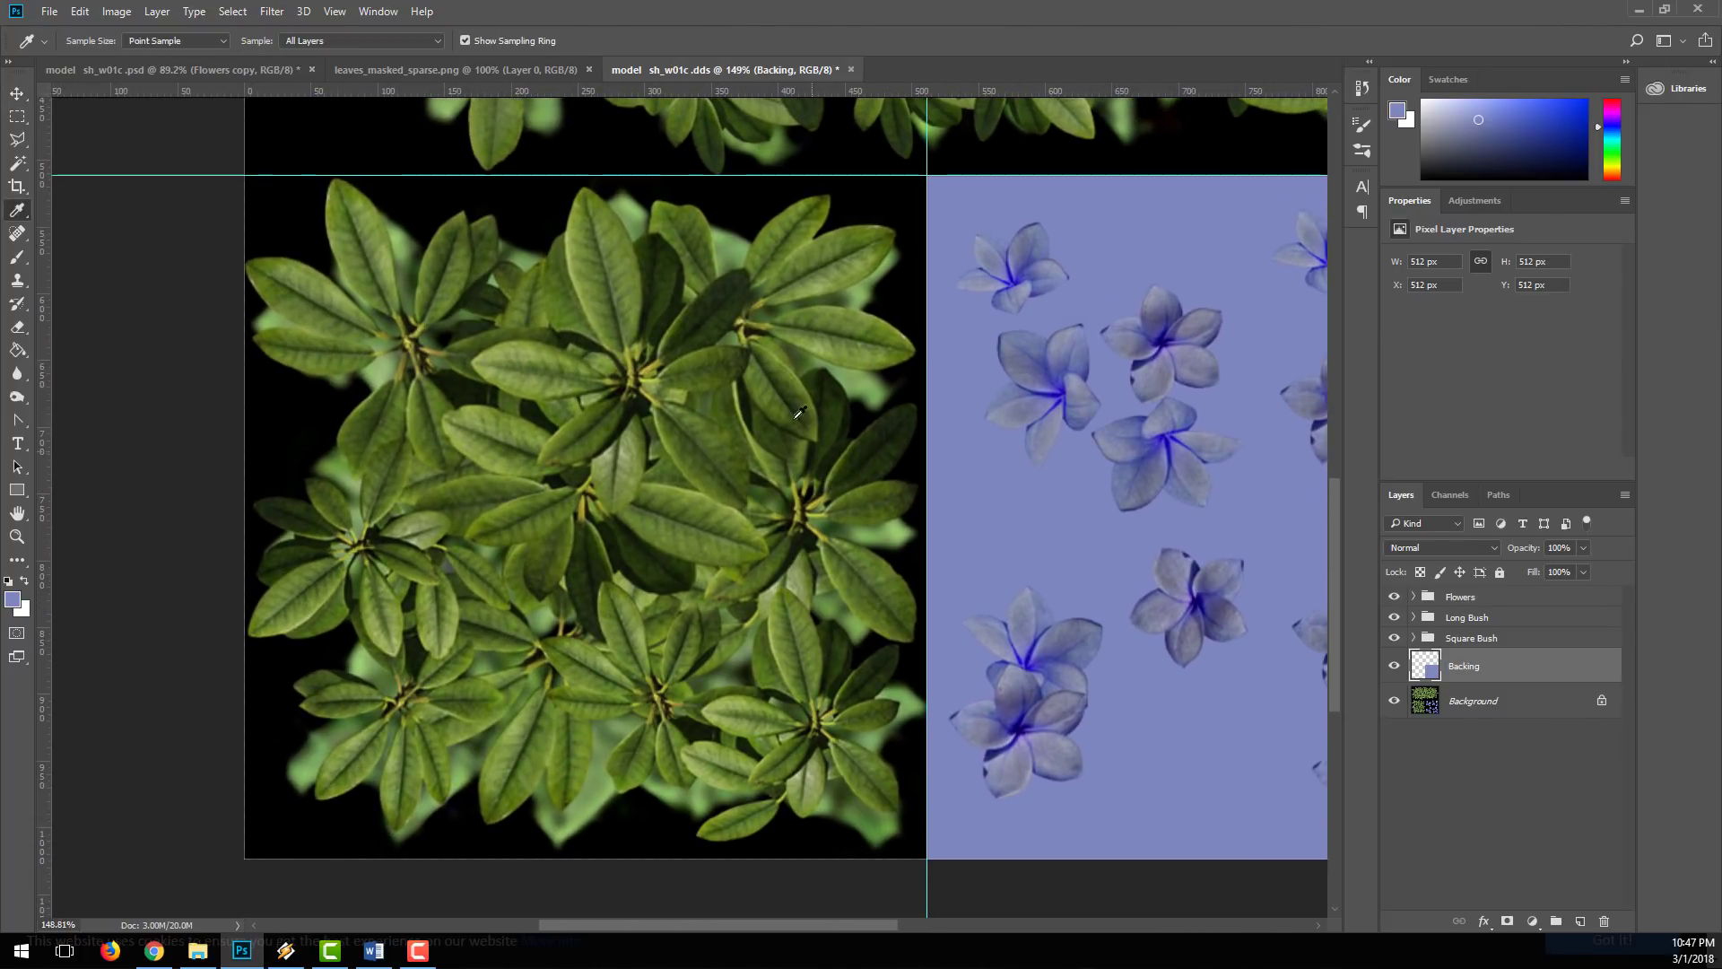
{"action": "left_click", "coordinate": [598, 232]}
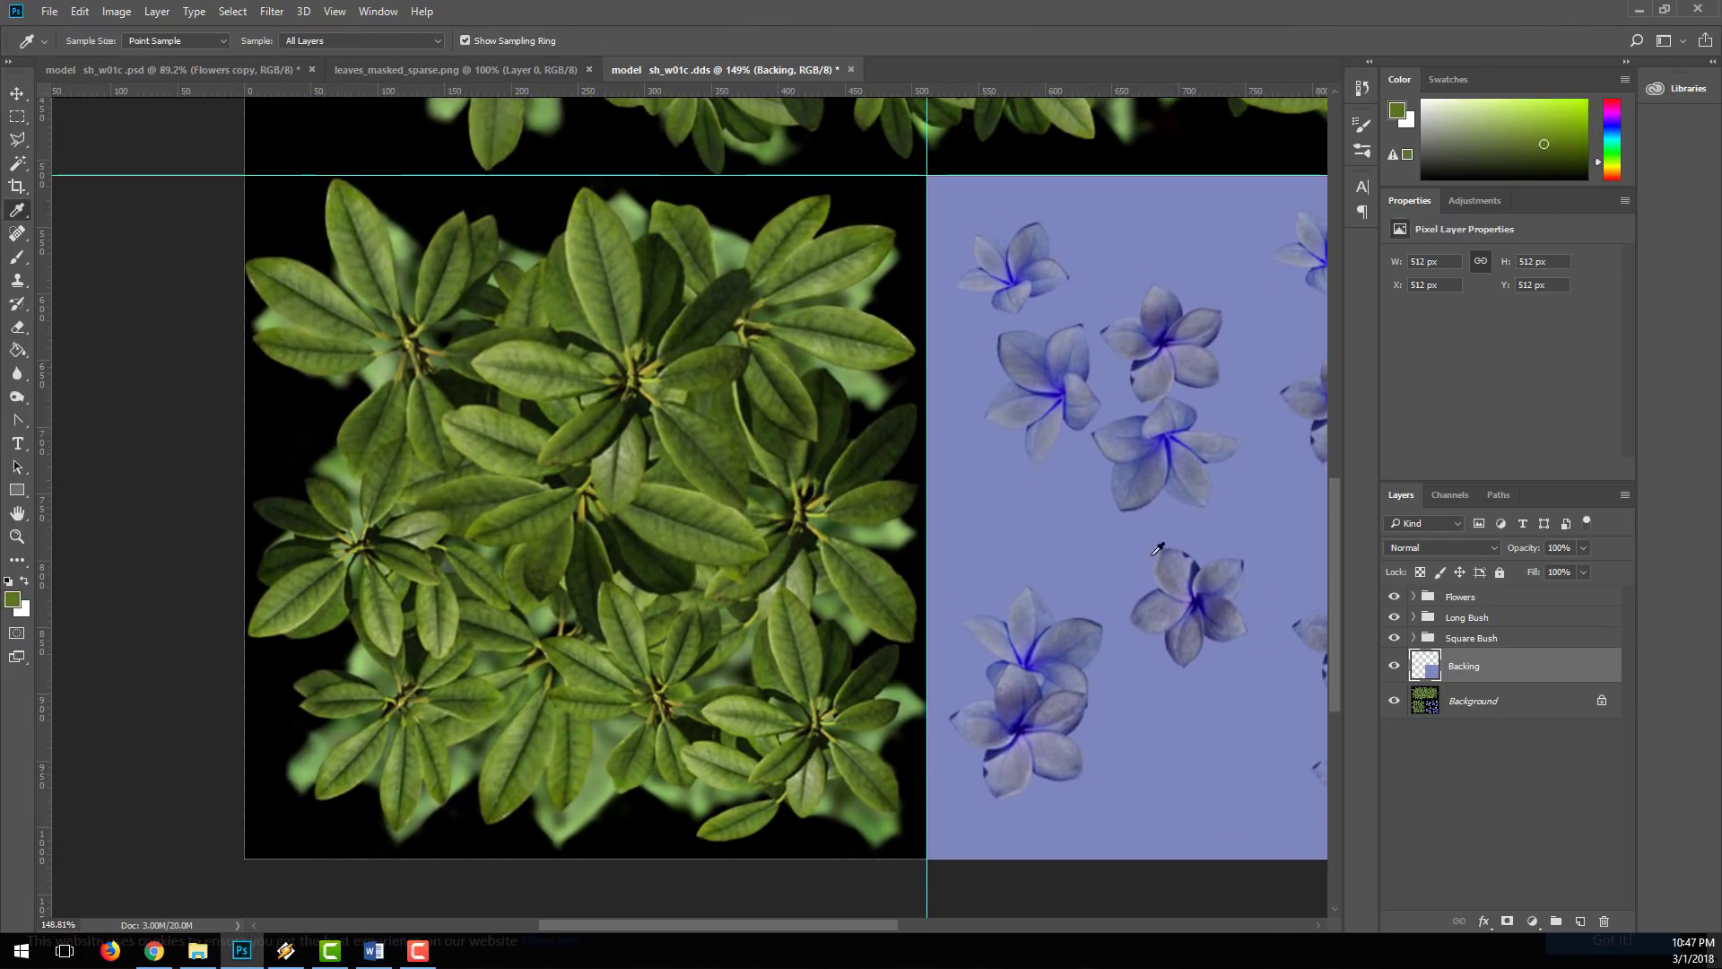
{"action": "key", "text": "m"}
{"action": "left_click_drag", "start_coordinate": [226, 176], "coordinate": [934, 858]}
{"action": "key", "text": "alt+BackSpace"}
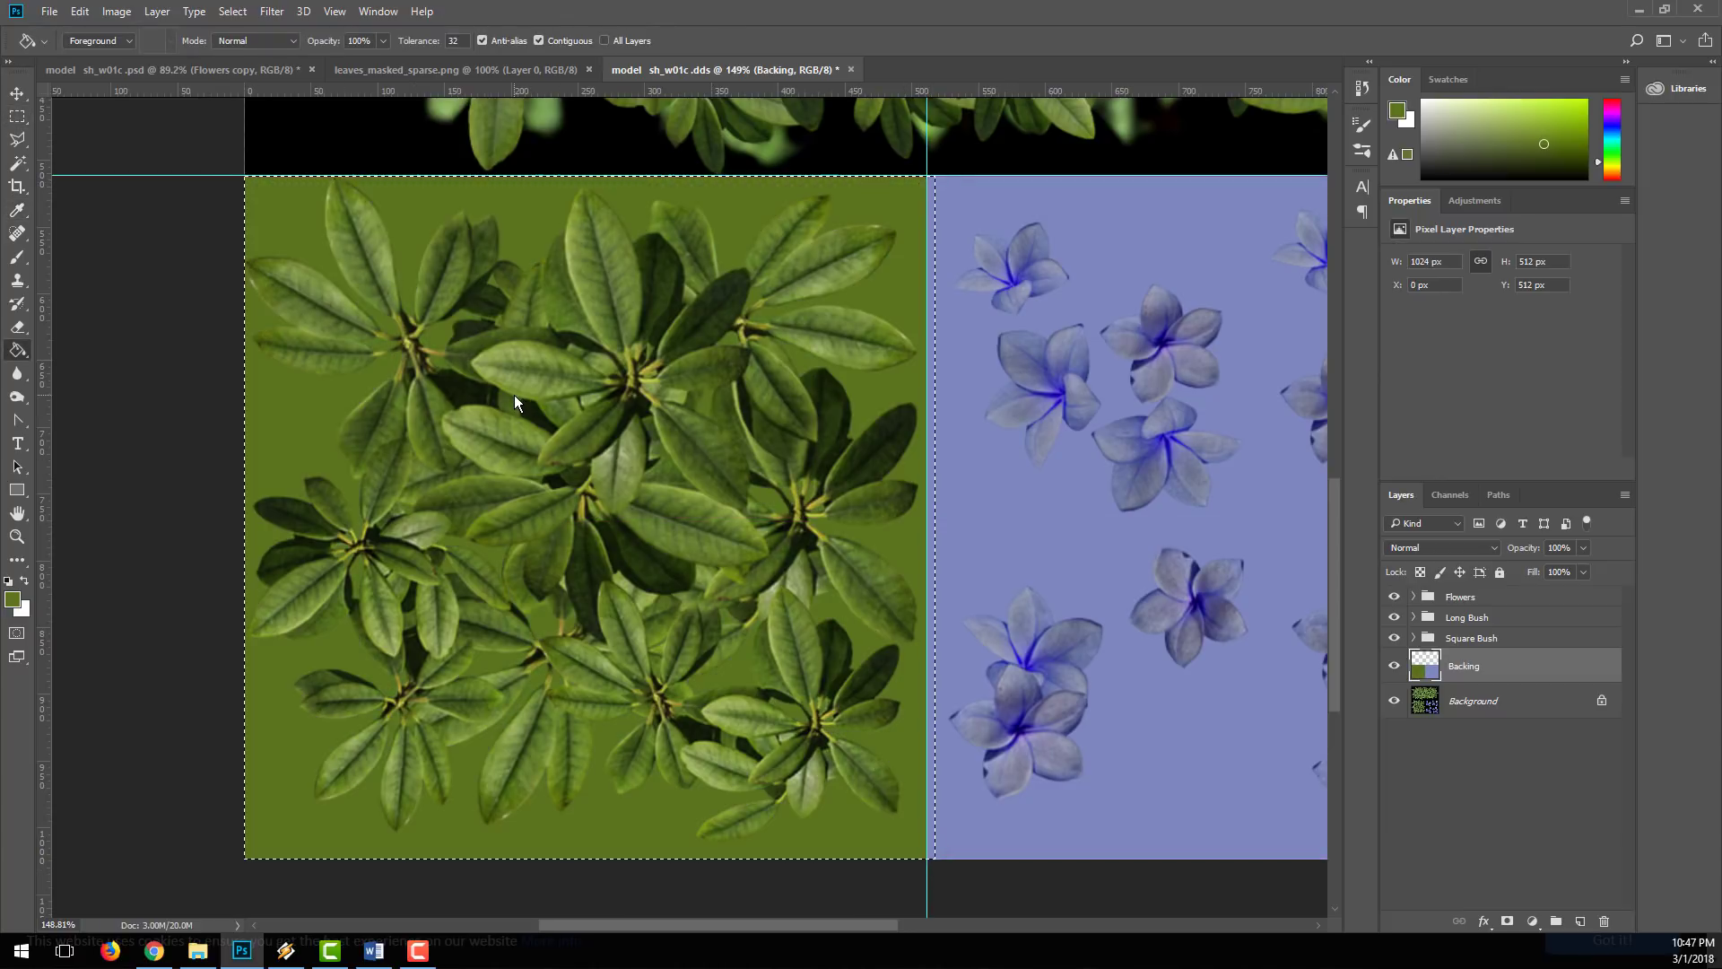
{"action": "key", "text": "ctrl+d"}
{"action": "key", "text": "v"}
Step: Fill the upper long bush section on the Backing layer with the same green and clear the selection
{"action": "left_click_drag", "start_coordinate": [1040, 230], "coordinate": [756, 736]}
{"action": "key", "text": "z"}
{"action": "left_click_drag", "start_coordinate": [906, 405], "coordinate": [771, 444]}
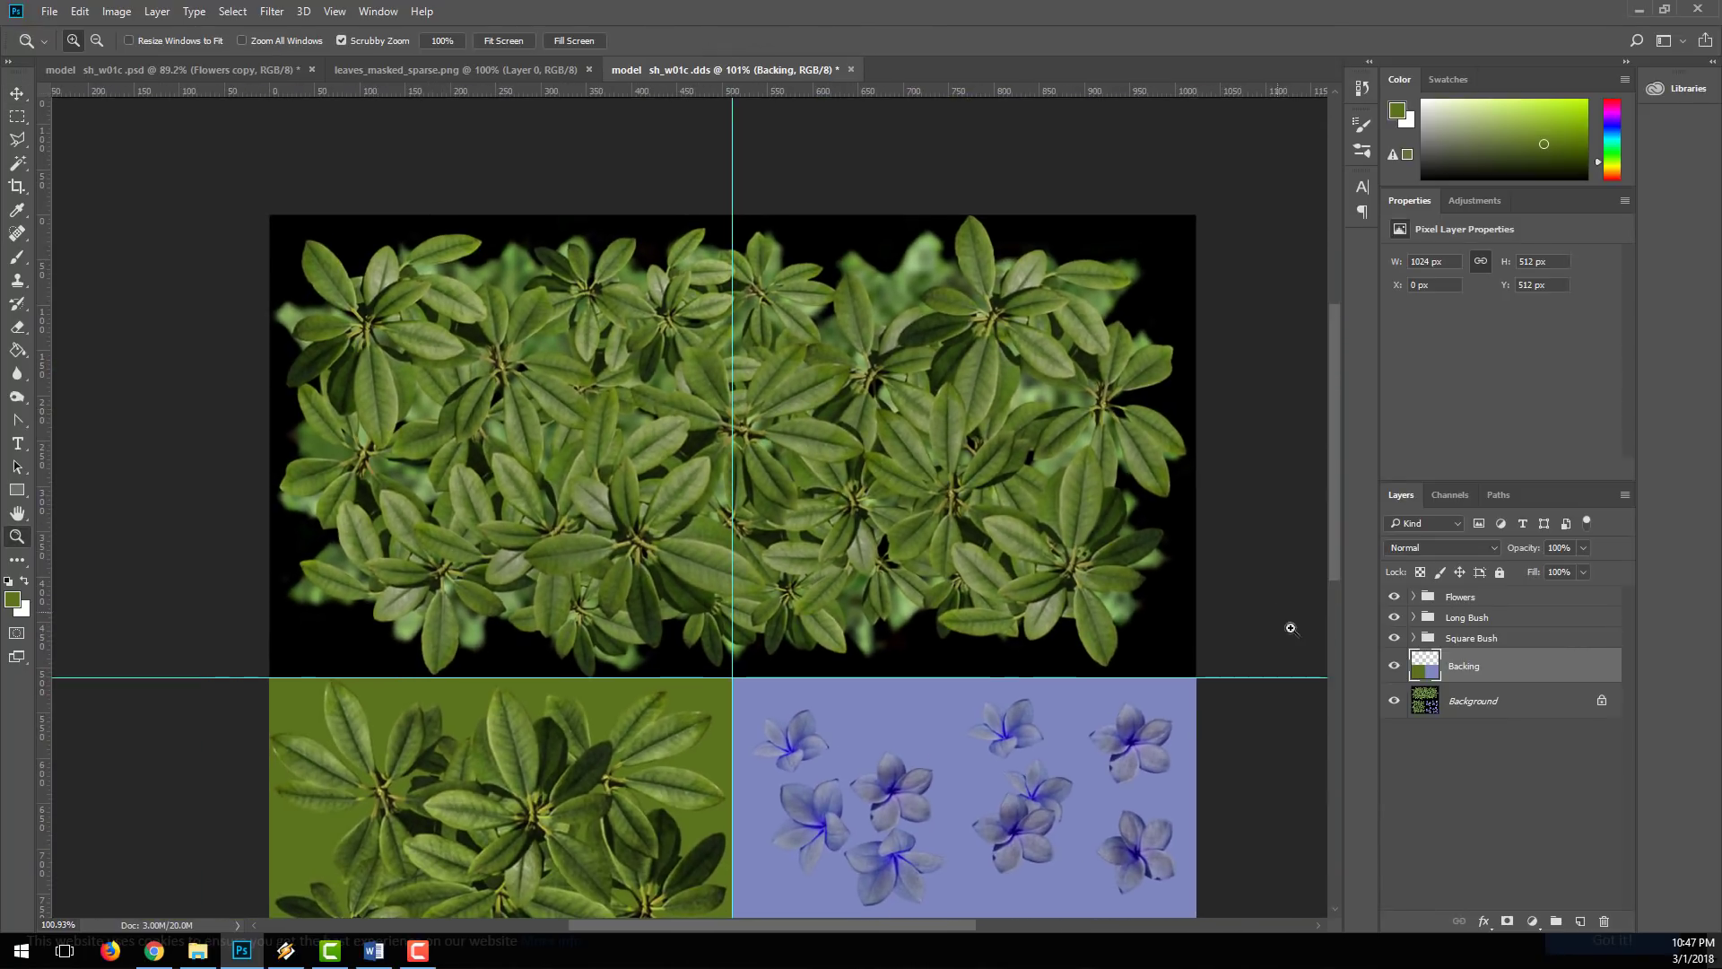
{"action": "key", "text": "m"}
{"action": "left_click_drag", "start_coordinate": [269, 213], "coordinate": [1247, 680]}
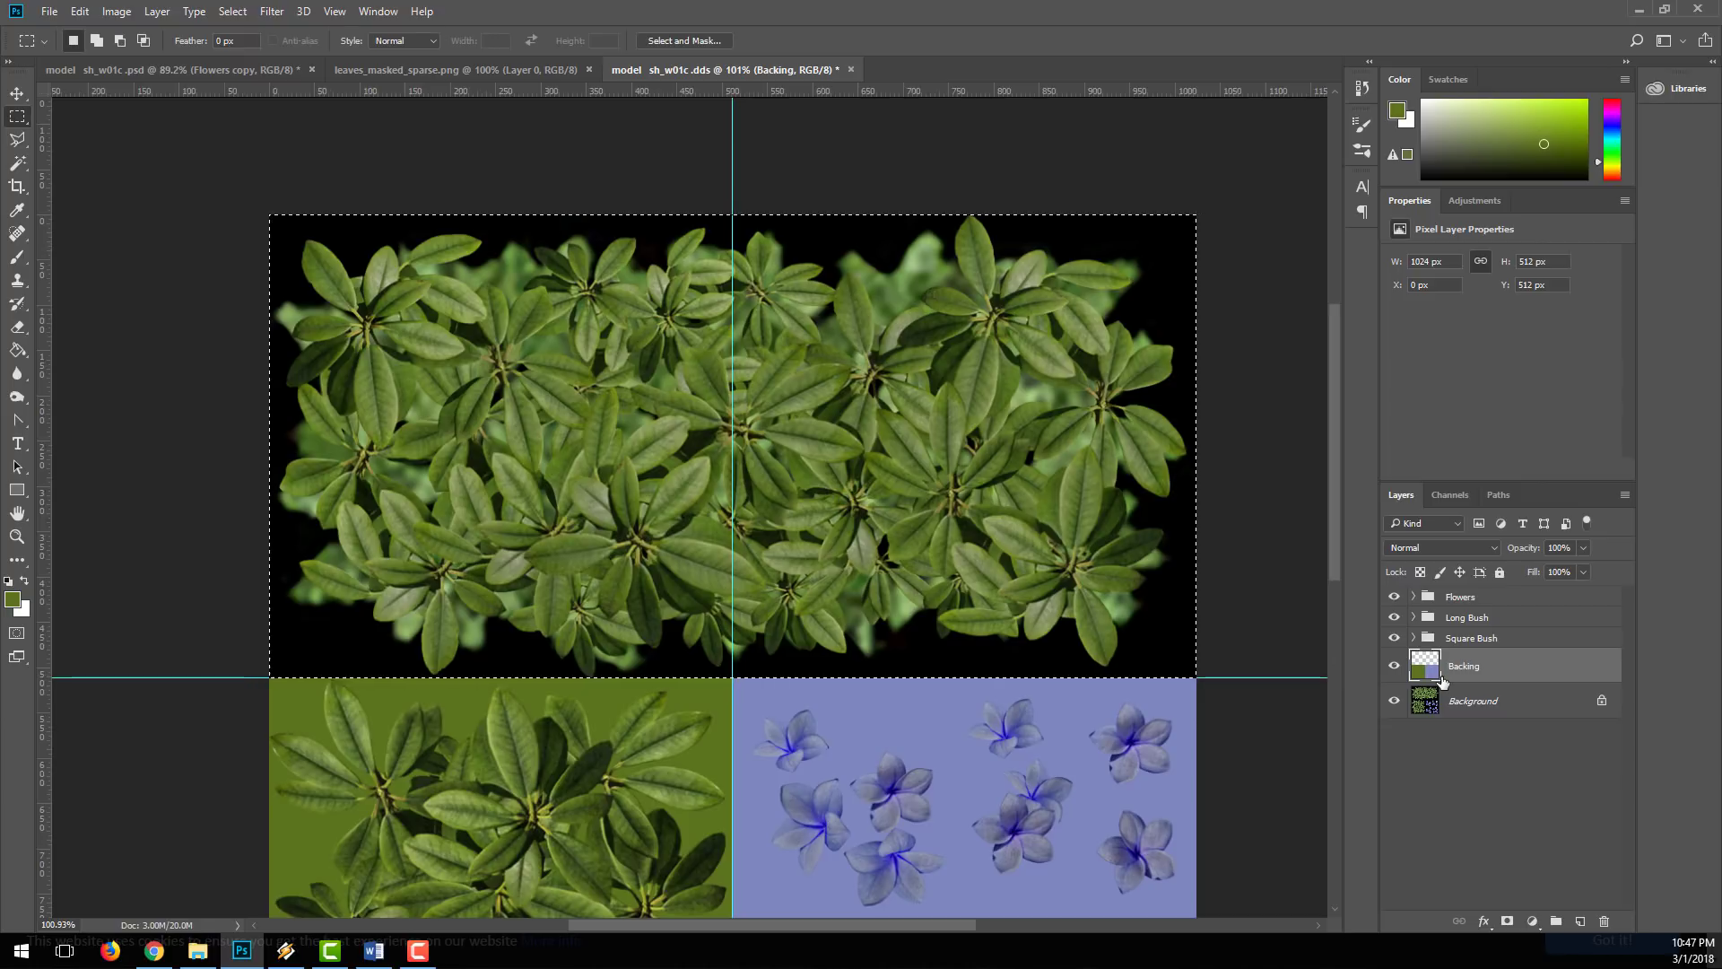
{"action": "key", "text": "g"}
{"action": "left_click", "coordinate": [712, 381]}
{"action": "key", "text": "ctrl+d"}
{"action": "key", "text": "v"}
Step: Duplicate the Flowers group and merge the copy into a single layer
{"action": "left_click_drag", "start_coordinate": [895, 581], "coordinate": [907, 481]}
{"action": "key", "text": "z"}
{"action": "left_click_drag", "start_coordinate": [905, 550], "coordinate": [884, 547]}
{"action": "key", "text": "v"}
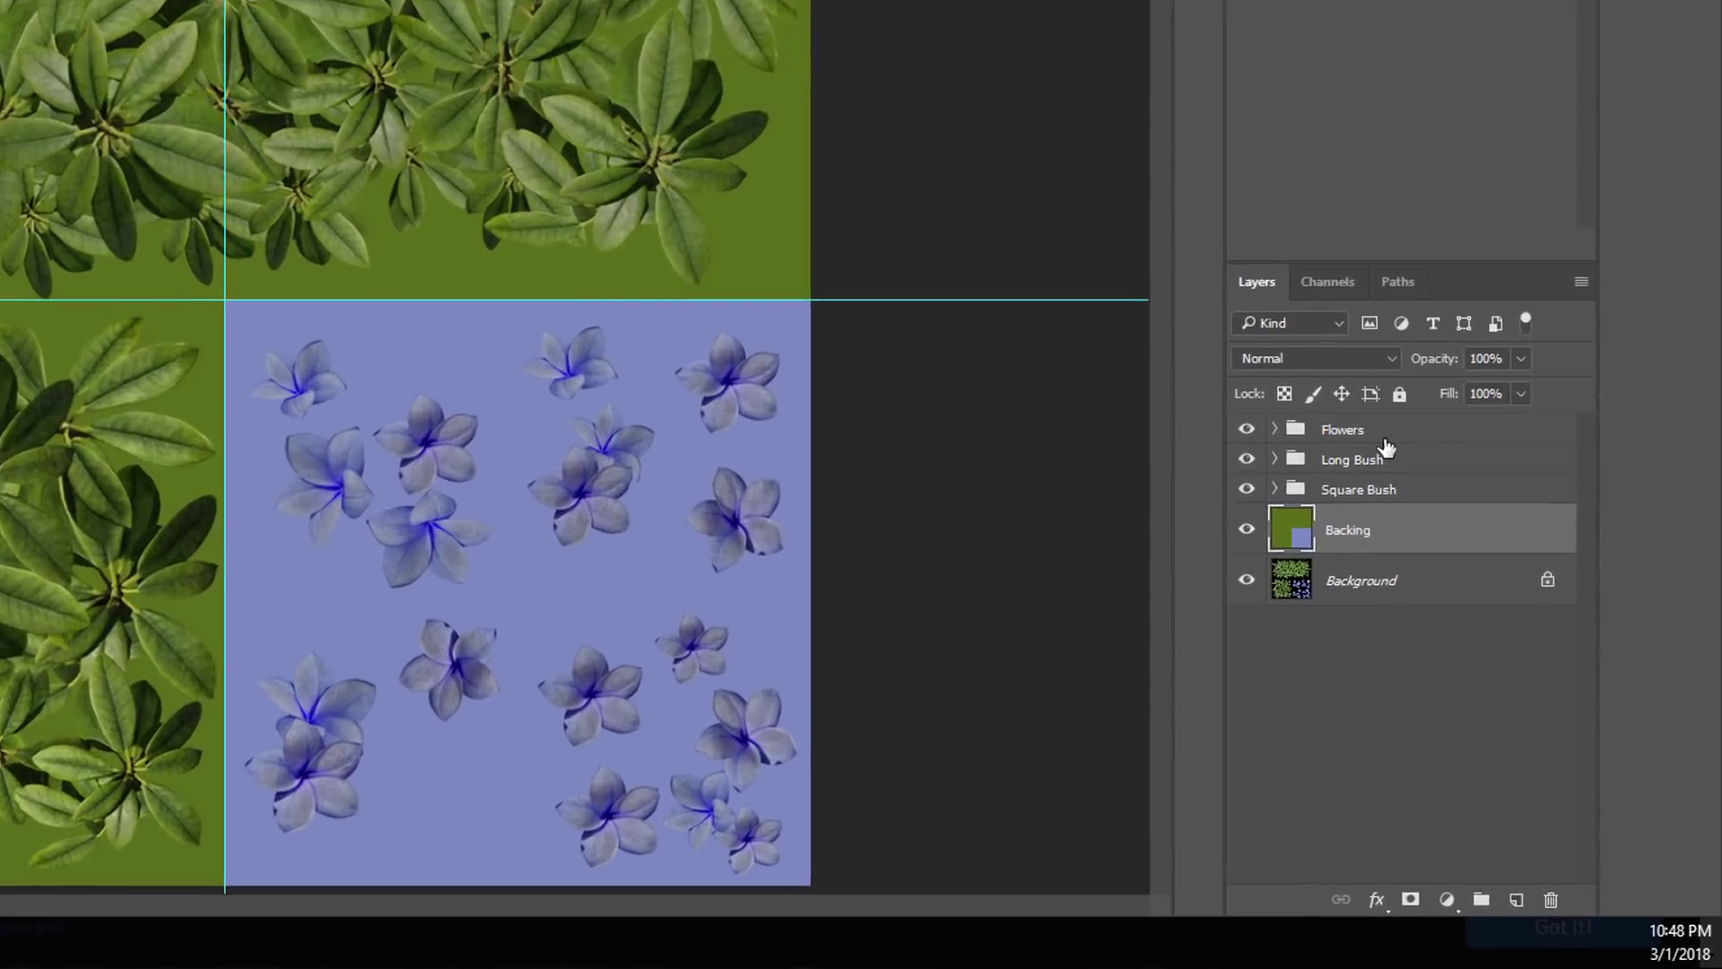
{"action": "left_click", "coordinate": [1385, 439]}
{"action": "left_click_drag", "start_coordinate": [1386, 440], "coordinate": [1390, 463]}
{"action": "left_click_drag", "start_coordinate": [1272, 282], "coordinate": [1442, 874]}
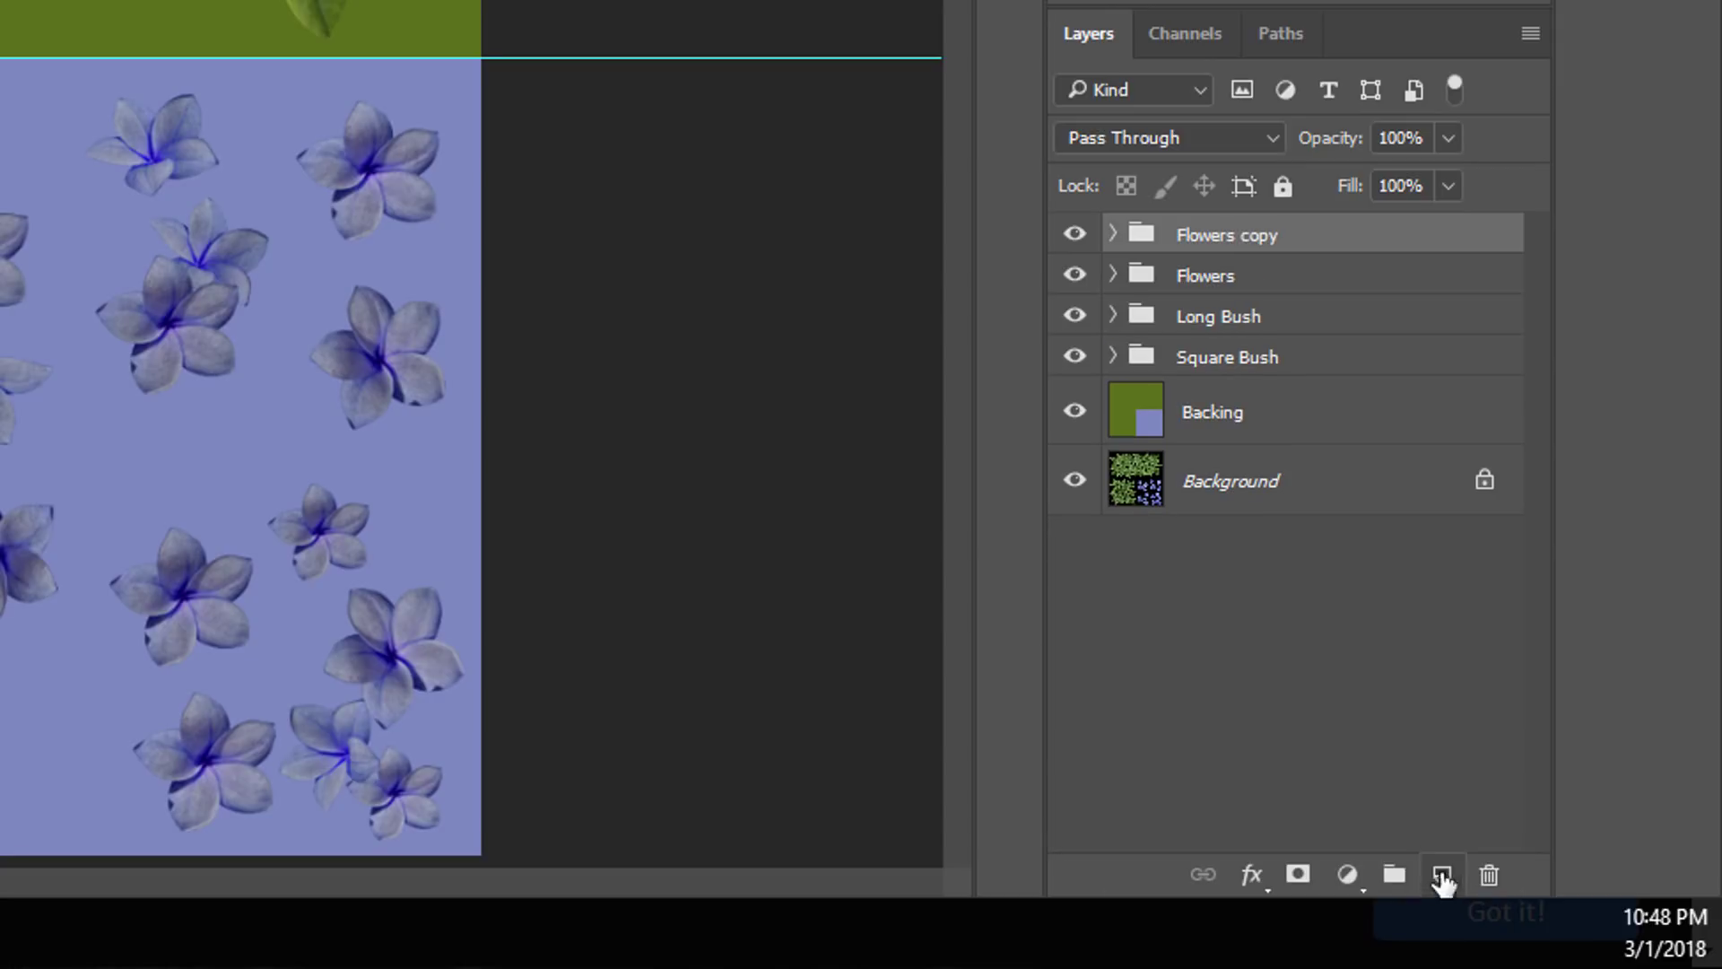
{"action": "right_click", "coordinate": [1261, 240]}
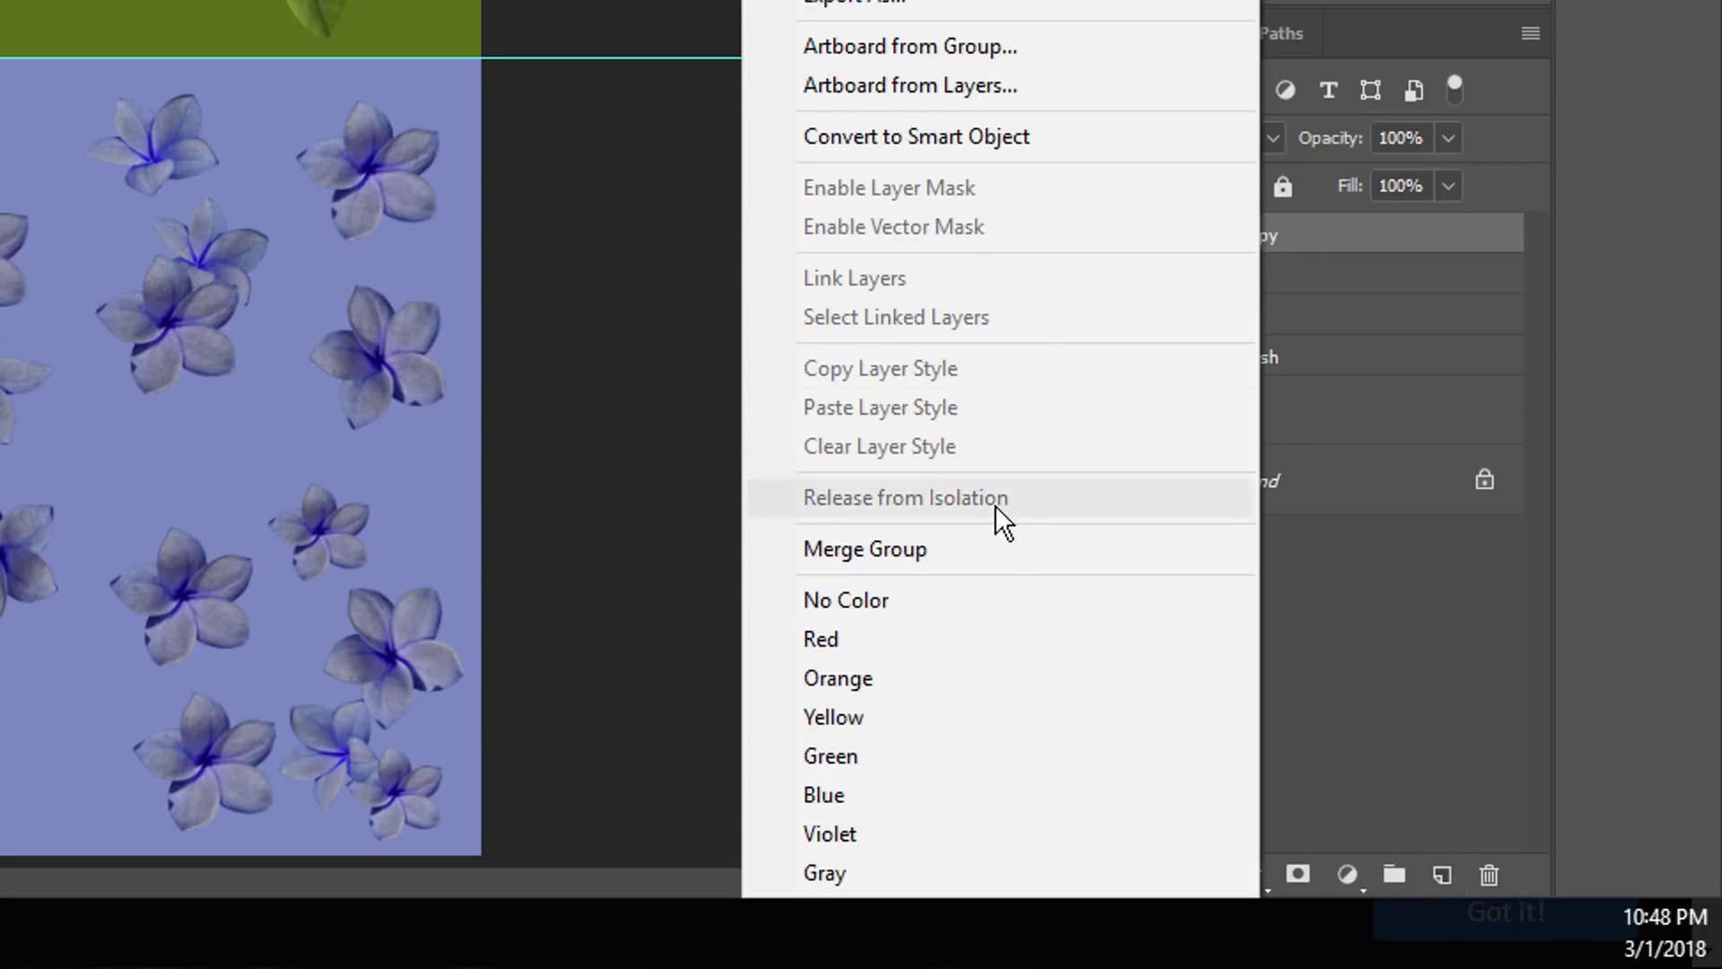
{"action": "left_click", "coordinate": [1040, 547]}
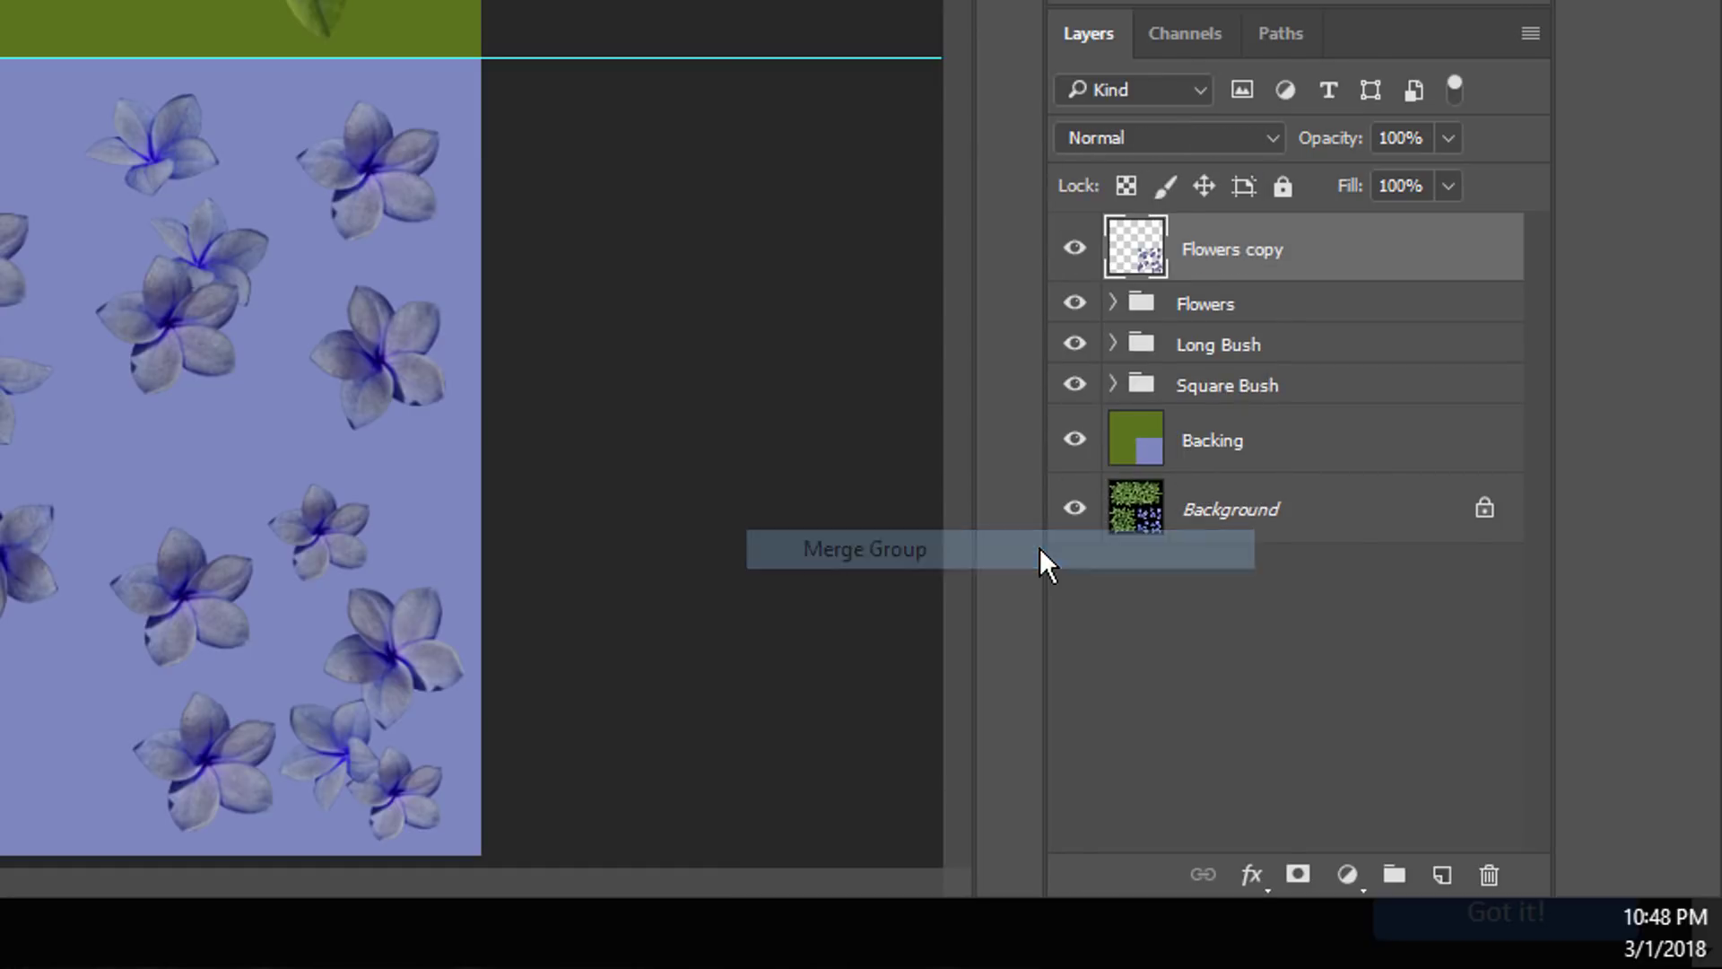
Step: Duplicate the Long Bush group and merge the copy into a single layer
{"action": "left_click", "coordinate": [1208, 354]}
{"action": "left_click_drag", "start_coordinate": [1207, 346], "coordinate": [1441, 875]}
{"action": "right_click", "coordinate": [1249, 352]}
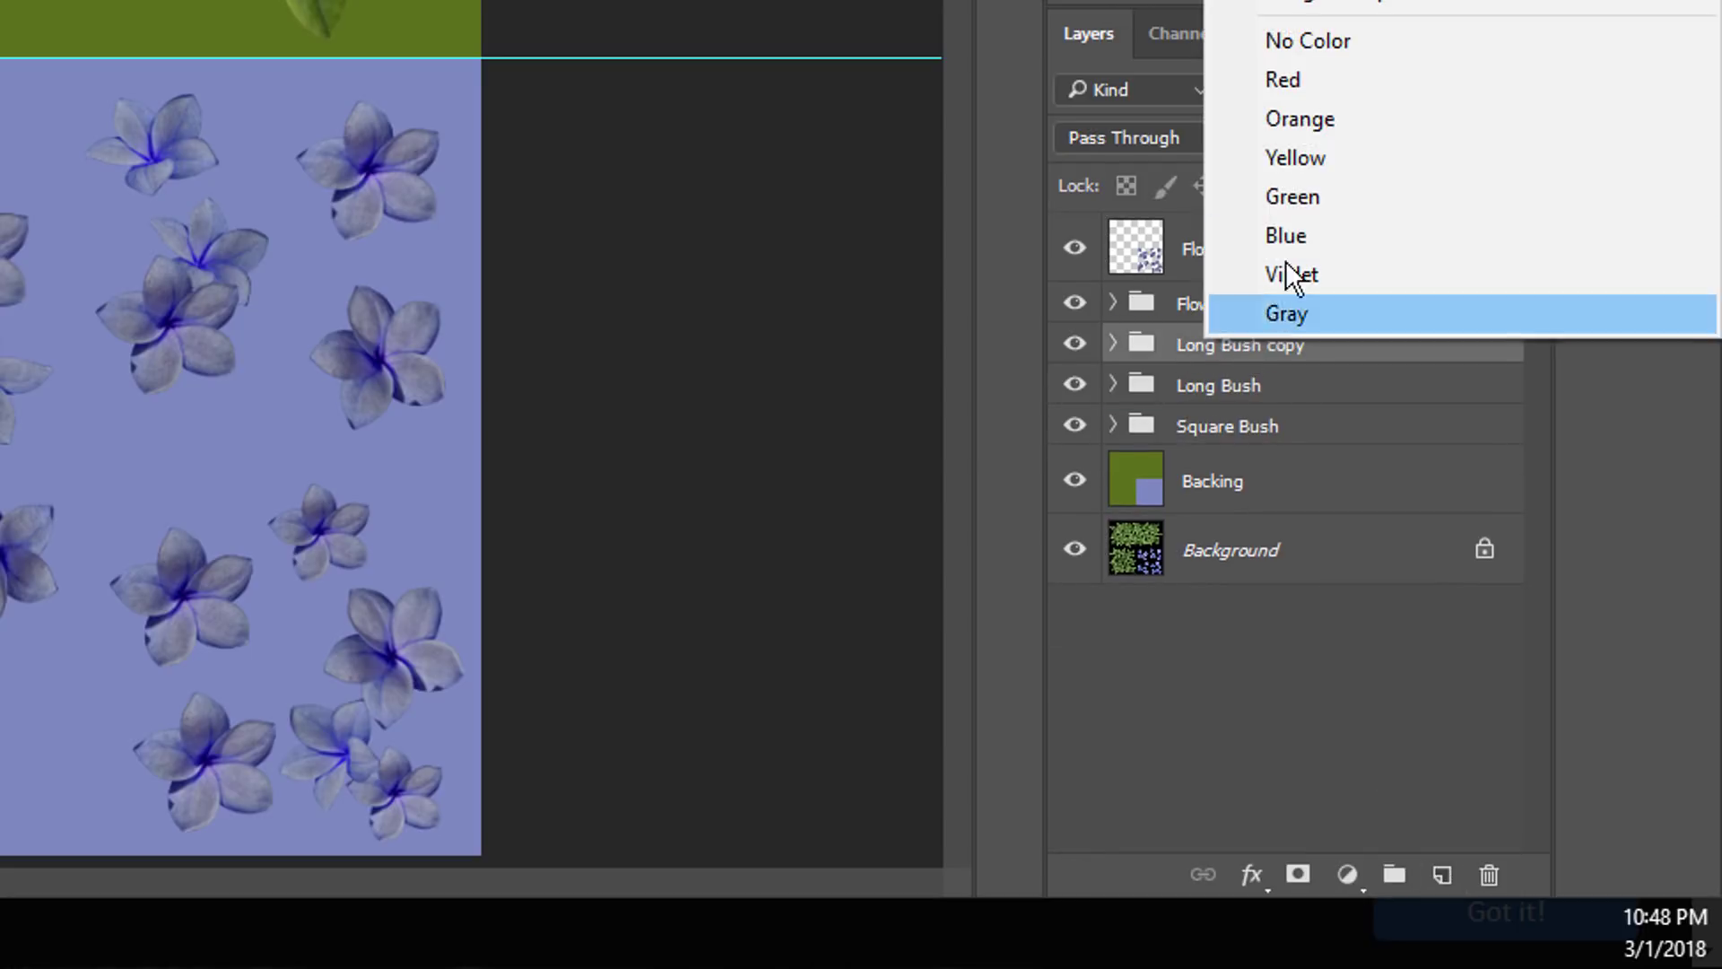
{"action": "left_click", "coordinate": [1310, 12]}
Step: Duplicate the Square Bush group and merge the copy into a single layer
{"action": "left_click", "coordinate": [1201, 464]}
{"action": "left_click_drag", "start_coordinate": [1205, 478], "coordinate": [1441, 874]}
{"action": "right_click", "coordinate": [1234, 465]}
{"action": "left_click", "coordinate": [1306, 102]}
Step: Hide the original Long Bush, Flowers and Square Bush groups, leaving their merged copies visible
{"action": "left_click", "coordinate": [1075, 412]}
{"action": "left_click", "coordinate": [1075, 302]}
{"action": "left_click", "coordinate": [1075, 522]}
Step: Erase the entire old mask in the Alpha 1 channel to solid black and deselect
{"action": "left_click", "coordinate": [1165, 38]}
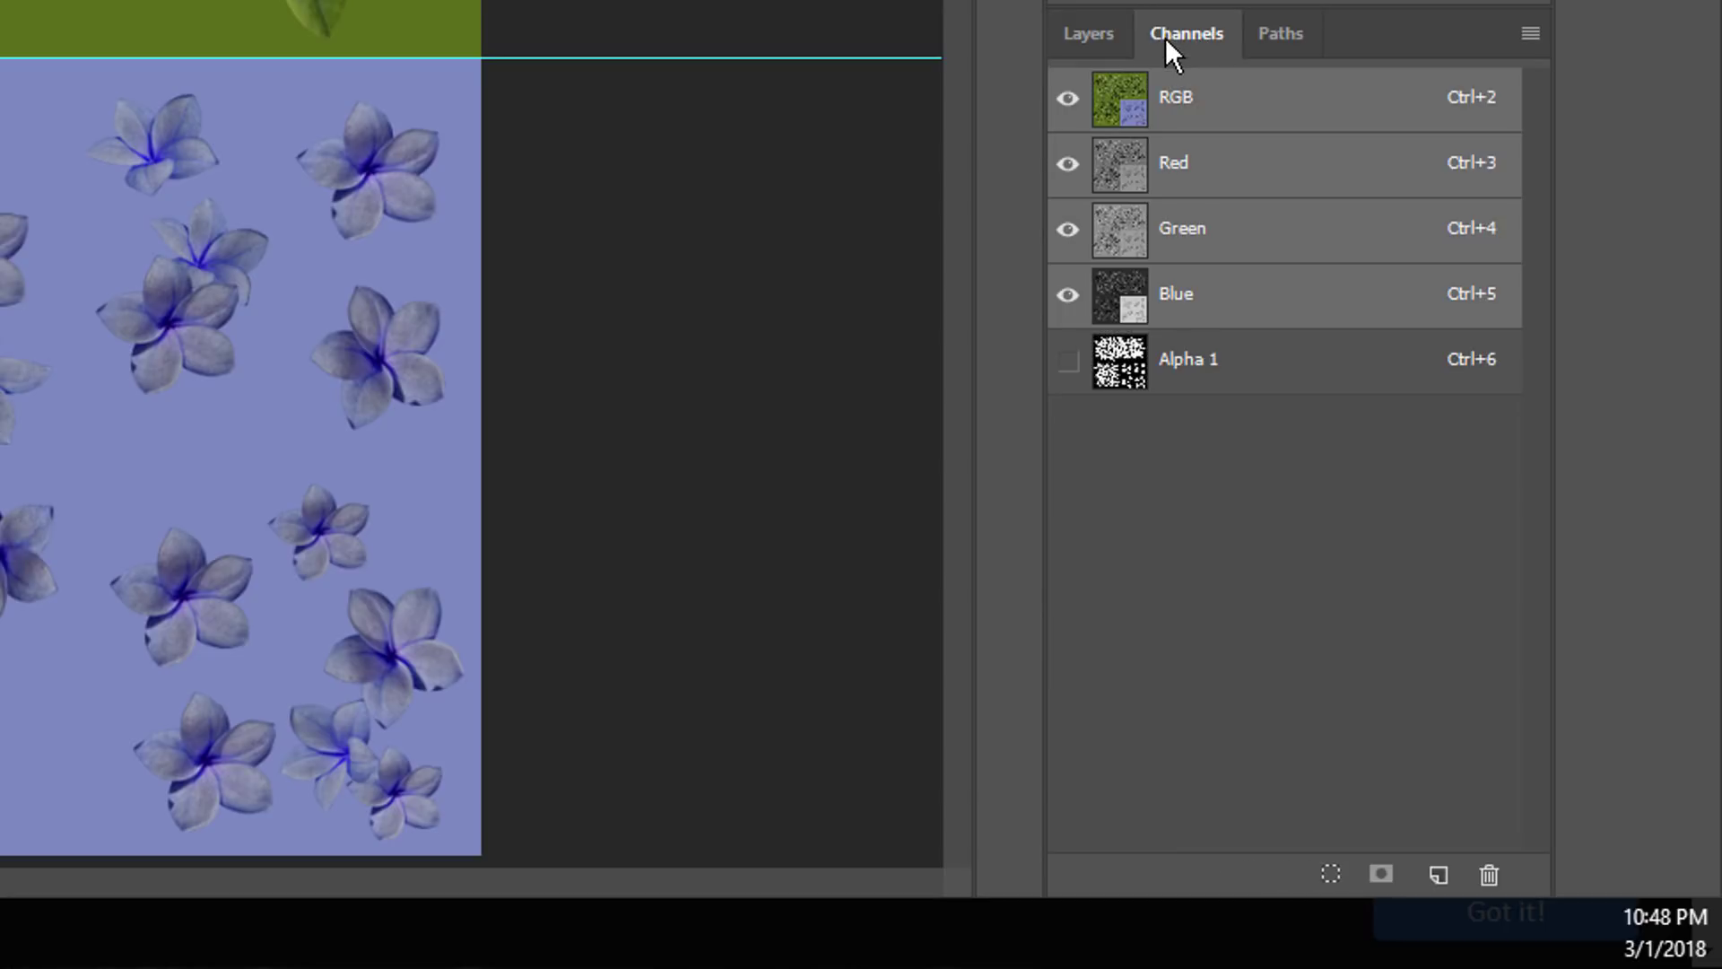
{"action": "left_click", "coordinate": [1123, 382]}
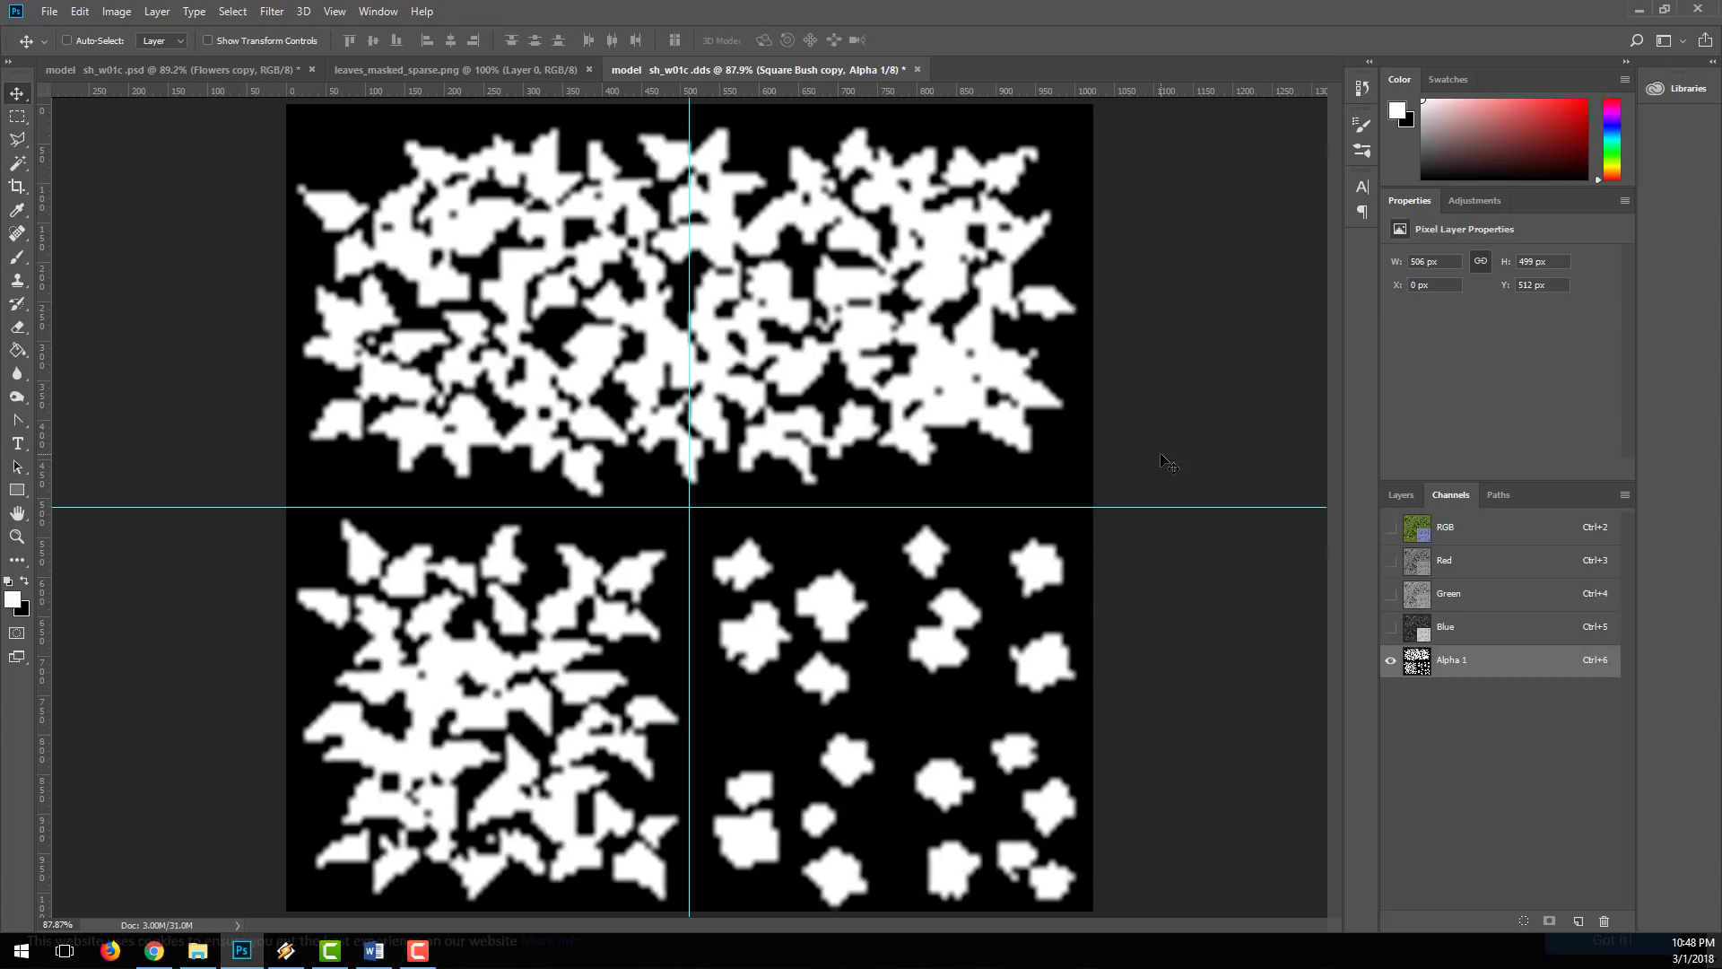
{"action": "key", "text": "ctrl+a"}
{"action": "key", "text": "Delete"}
{"action": "key", "text": "ctrl+d"}
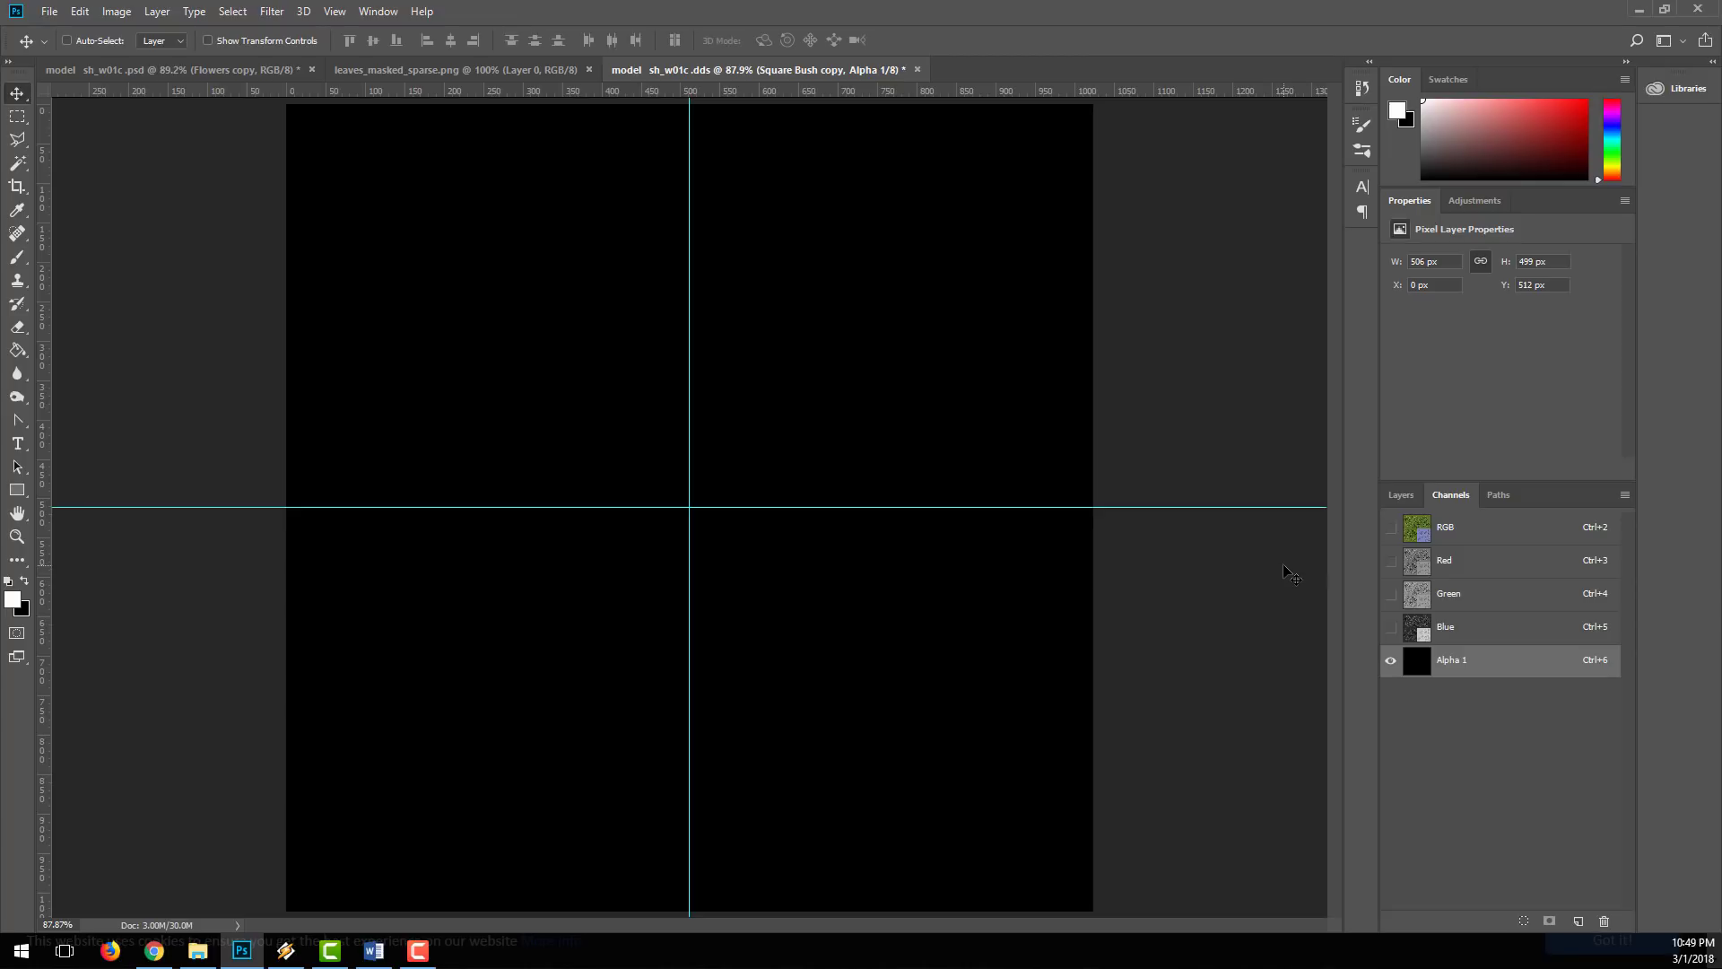
Step: Load the outline of the Flowers copy layer as a selection and fill it with white in the Alpha 1 channel
{"action": "left_click", "coordinate": [1423, 533]}
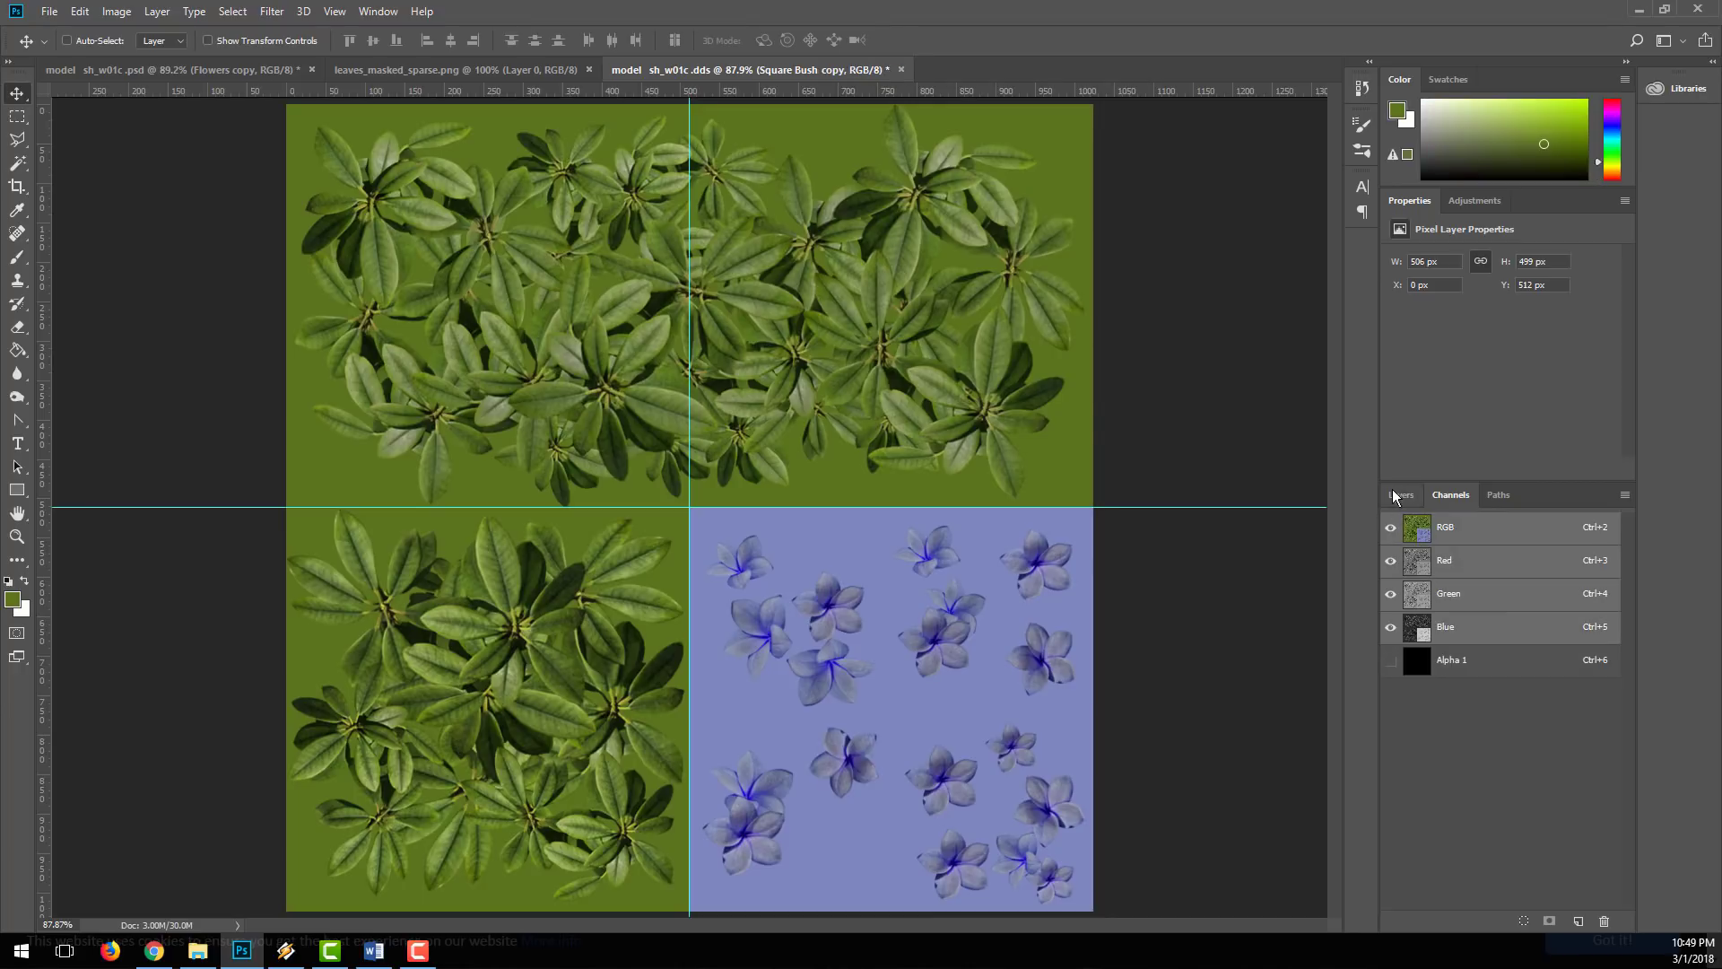
{"action": "left_click", "coordinate": [1398, 495]}
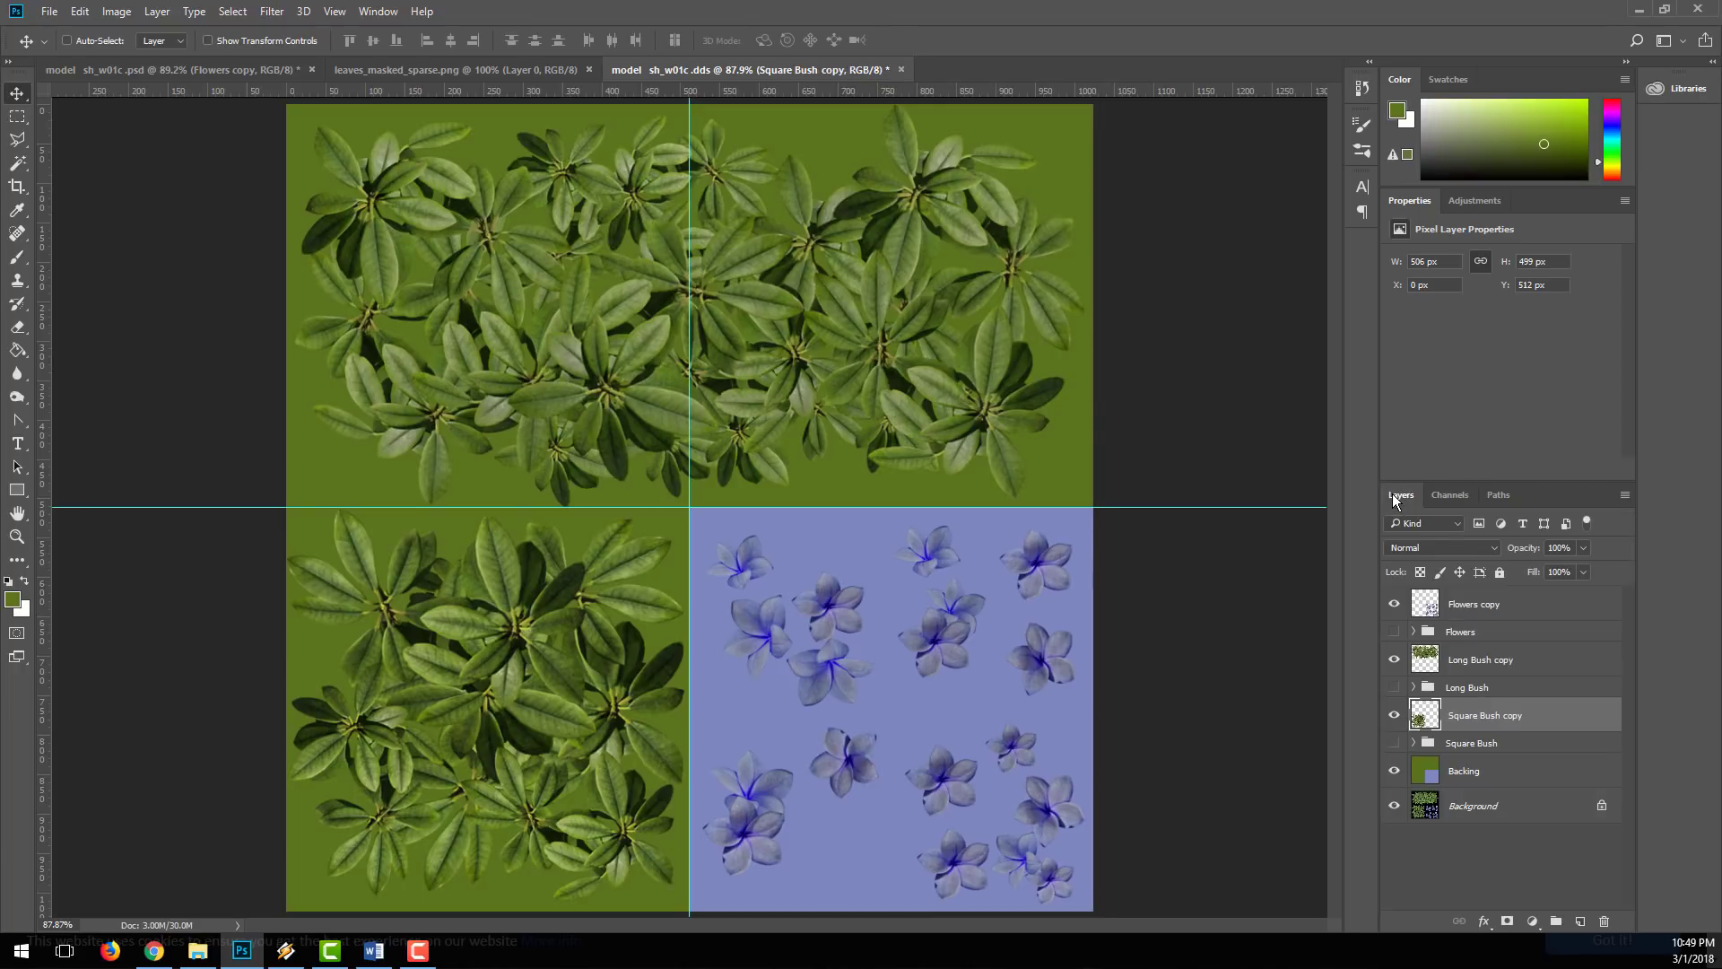
{"action": "left_click", "coordinate": [1443, 606]}
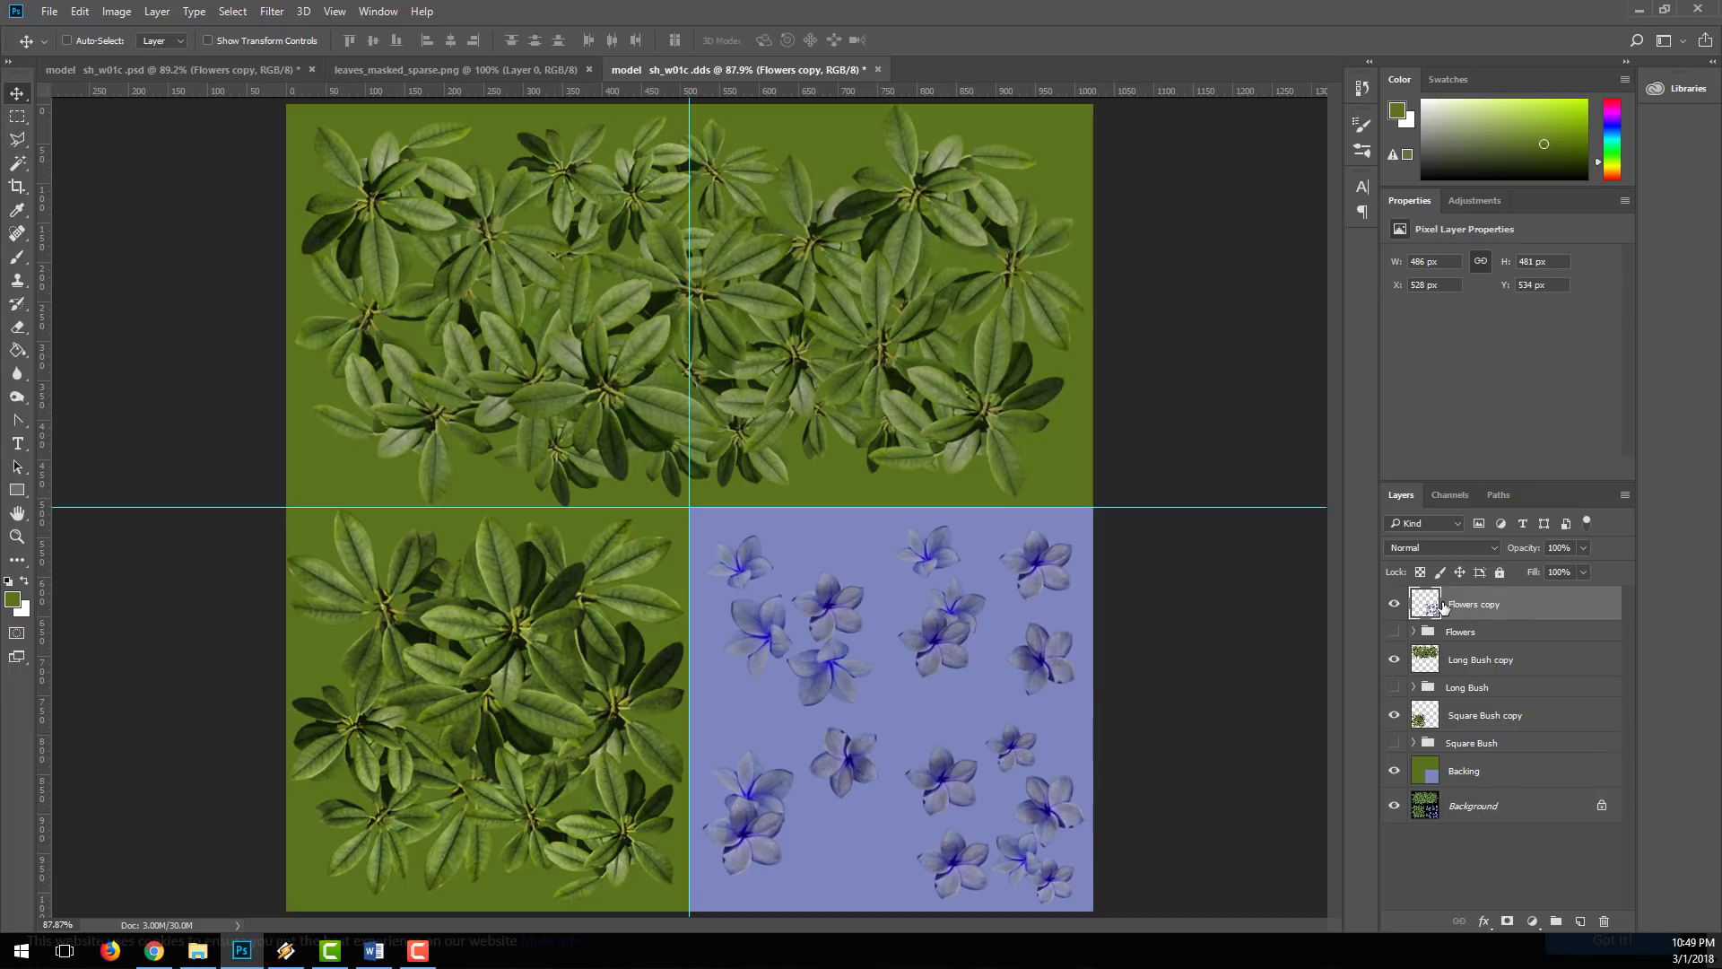
{"action": "left_click", "coordinate": [1426, 604], "text": "ctrl"}
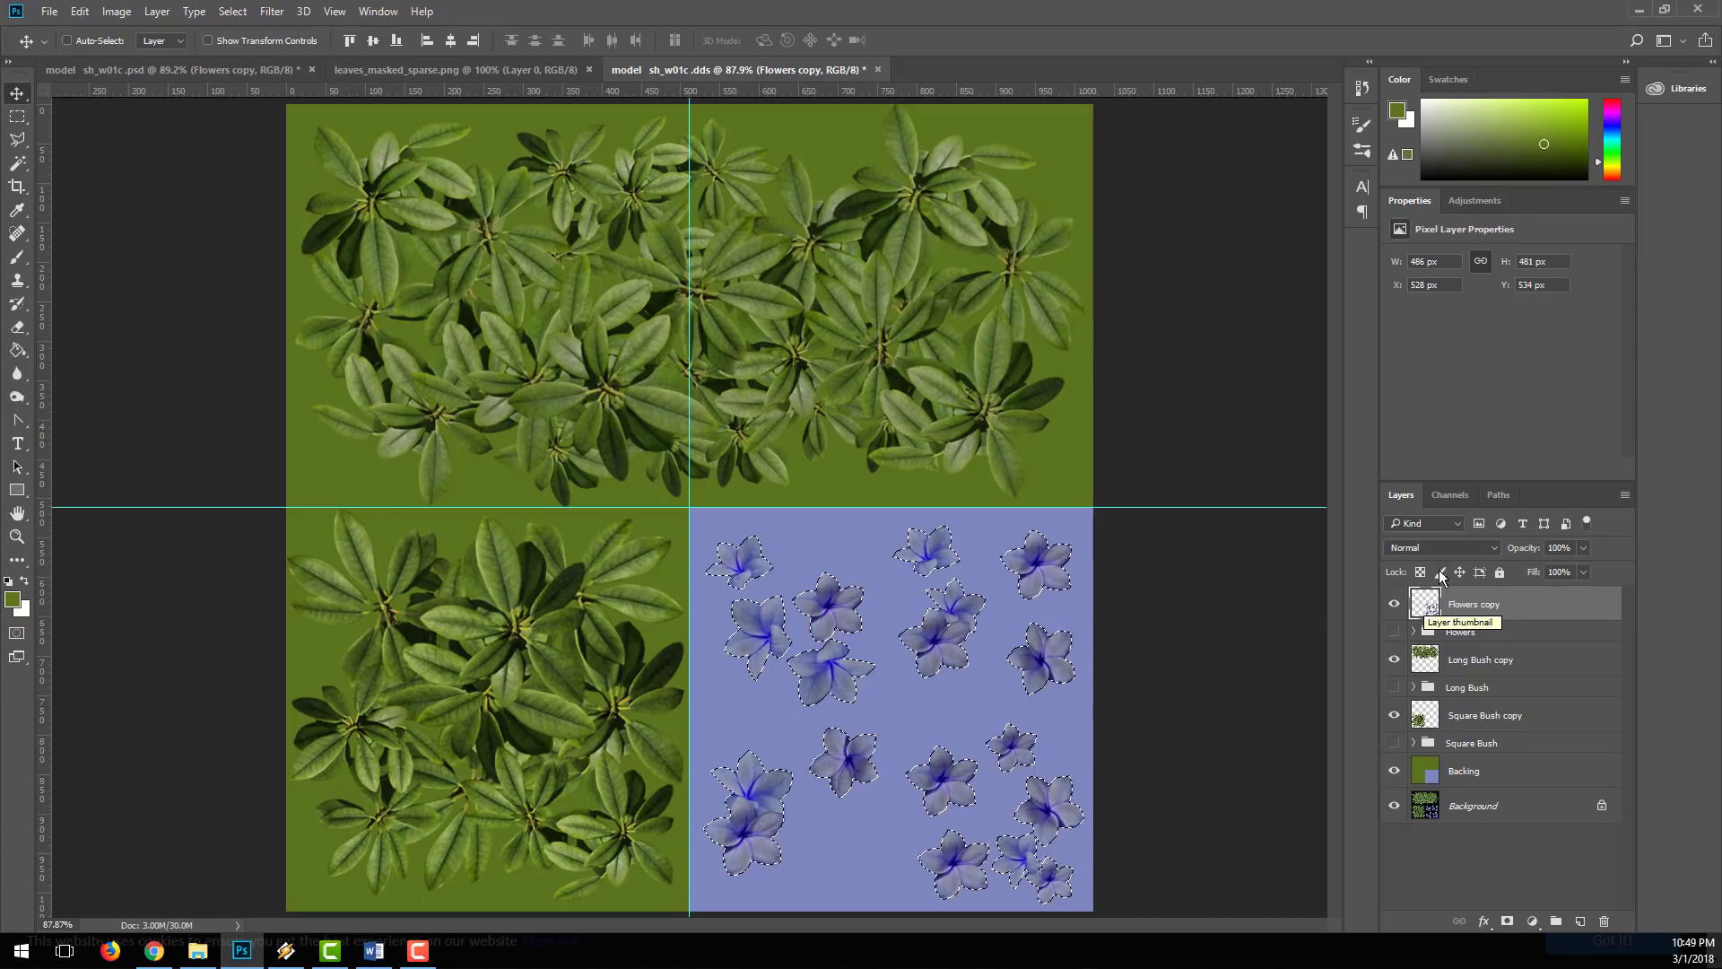
{"action": "left_click", "coordinate": [1450, 497]}
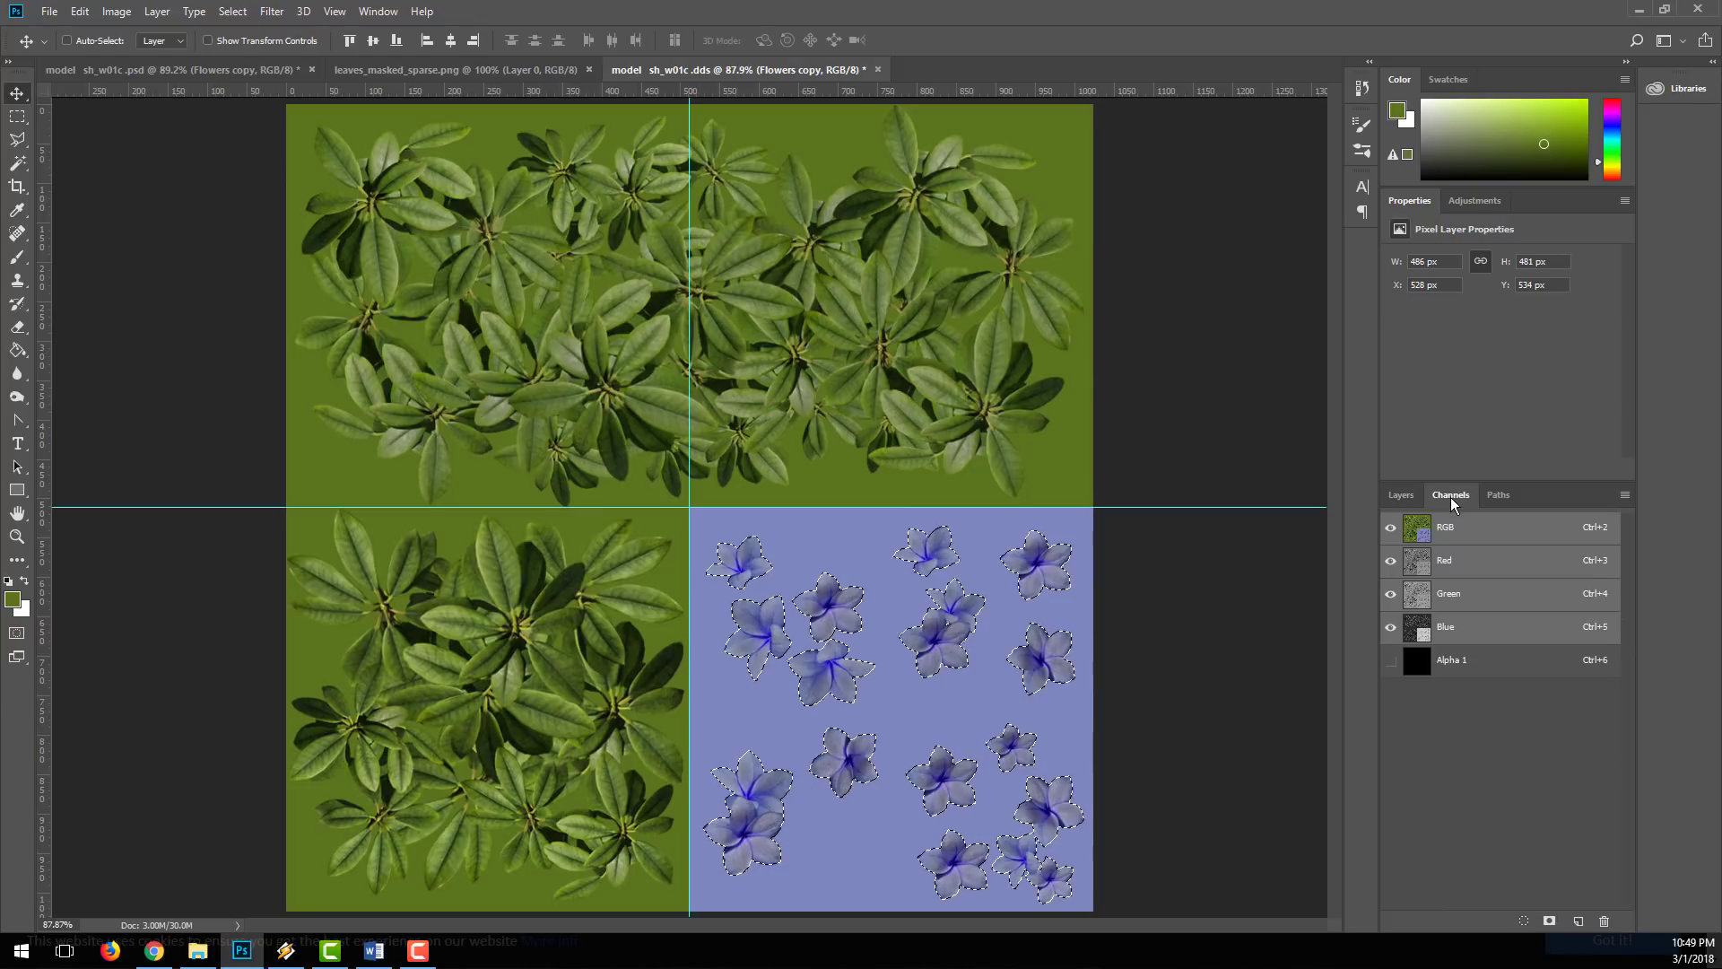
{"action": "left_click", "coordinate": [1419, 668]}
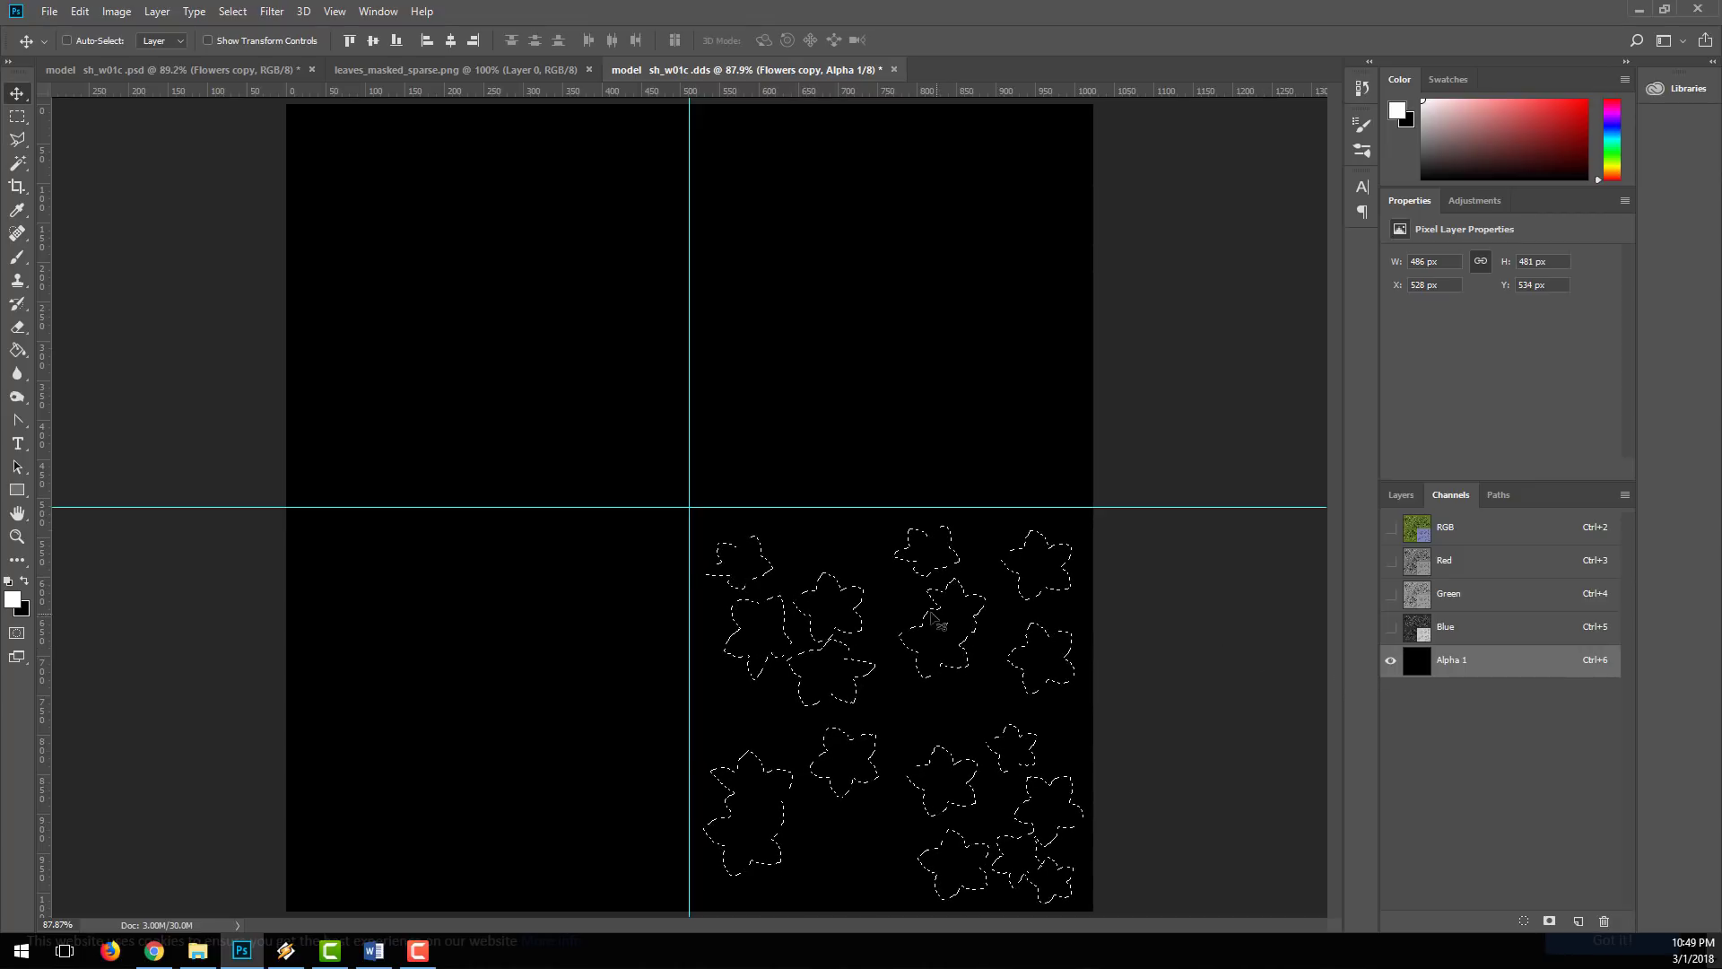
{"action": "key", "text": "g"}
{"action": "left_click", "coordinate": [933, 653]}
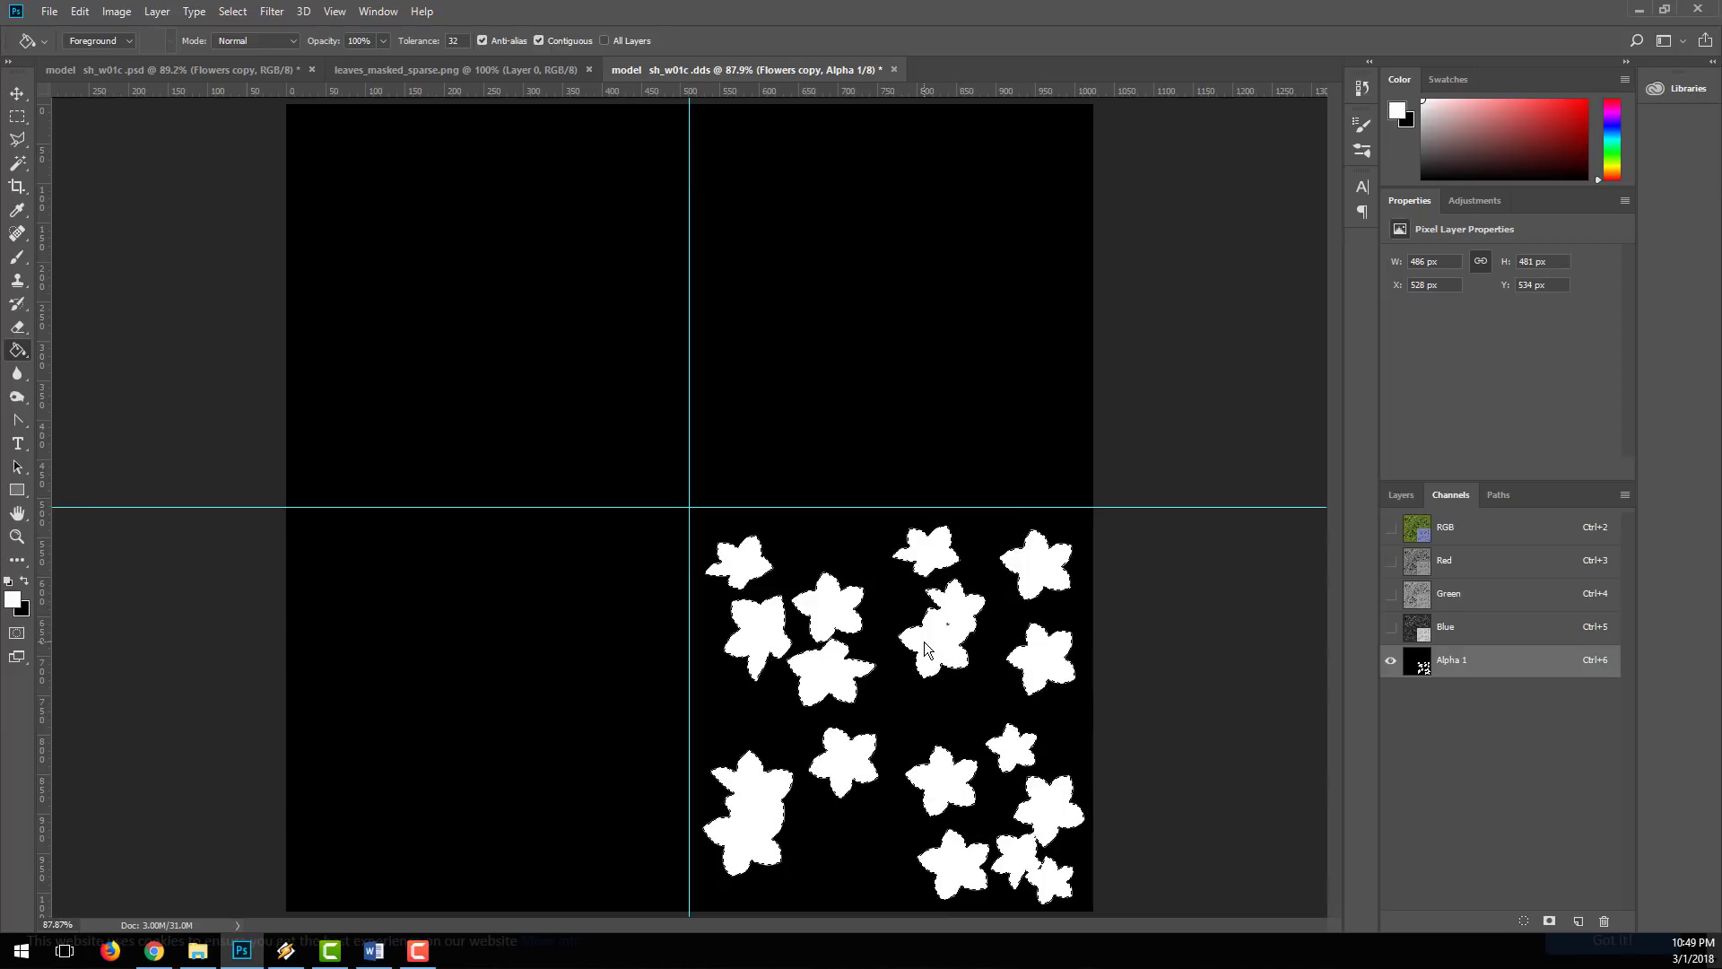
{"action": "key", "text": "ctrl+d"}
{"action": "key", "text": "v"}
Step: Load the outline of the Long Bush copy layer as a selection and fill it with white in the Alpha 1 channel
{"action": "left_click", "coordinate": [1419, 533]}
{"action": "left_click", "coordinate": [1401, 495]}
{"action": "left_click", "coordinate": [1422, 657]}
{"action": "left_click", "coordinate": [1422, 657], "text": "ctrl"}
{"action": "left_click", "coordinate": [1451, 495]}
{"action": "left_click", "coordinate": [1451, 660]}
{"action": "left_click", "coordinate": [628, 289]}
Step: Fill the outline of the Square Bush copy layer with white in Alpha 1, deselect and return to the RGB layers
{"action": "left_click", "coordinate": [1426, 529]}
{"action": "left_click", "coordinate": [1400, 495]}
{"action": "left_click", "coordinate": [1424, 715]}
{"action": "left_click", "coordinate": [1424, 715], "text": "ctrl"}
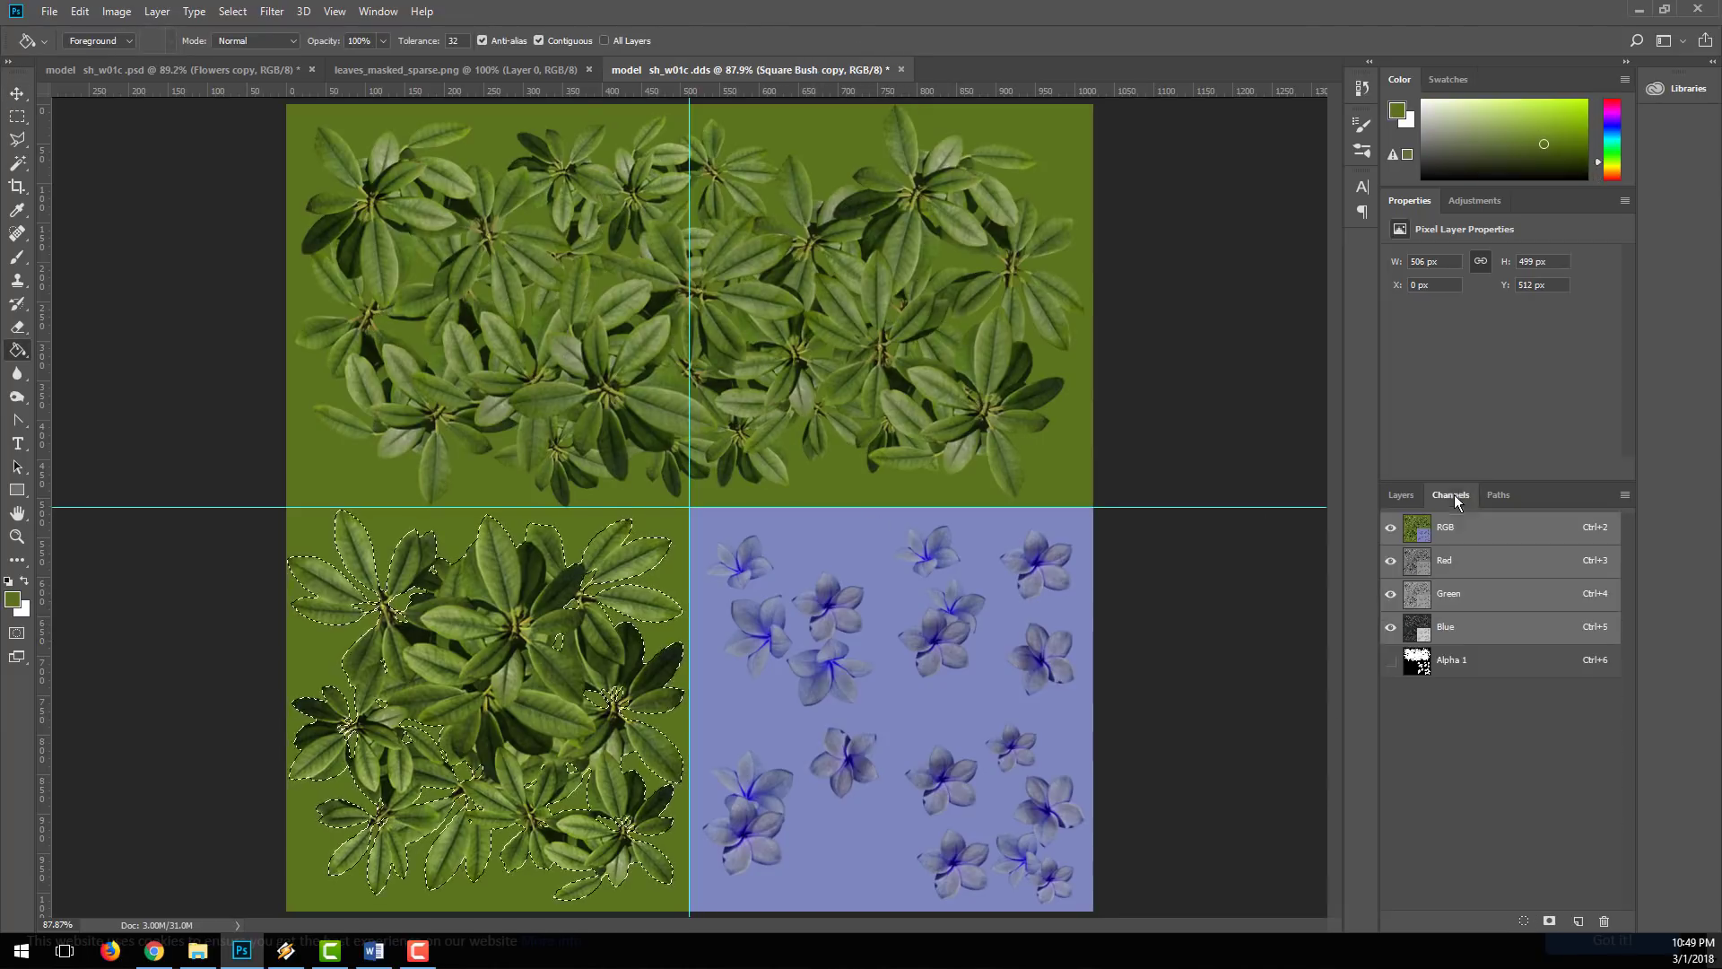
{"action": "left_click", "coordinate": [444, 679]}
{"action": "key", "text": "ctrl+d"}
{"action": "key", "text": "v"}
{"action": "left_click", "coordinate": [1419, 529]}
{"action": "left_click", "coordinate": [1401, 495]}
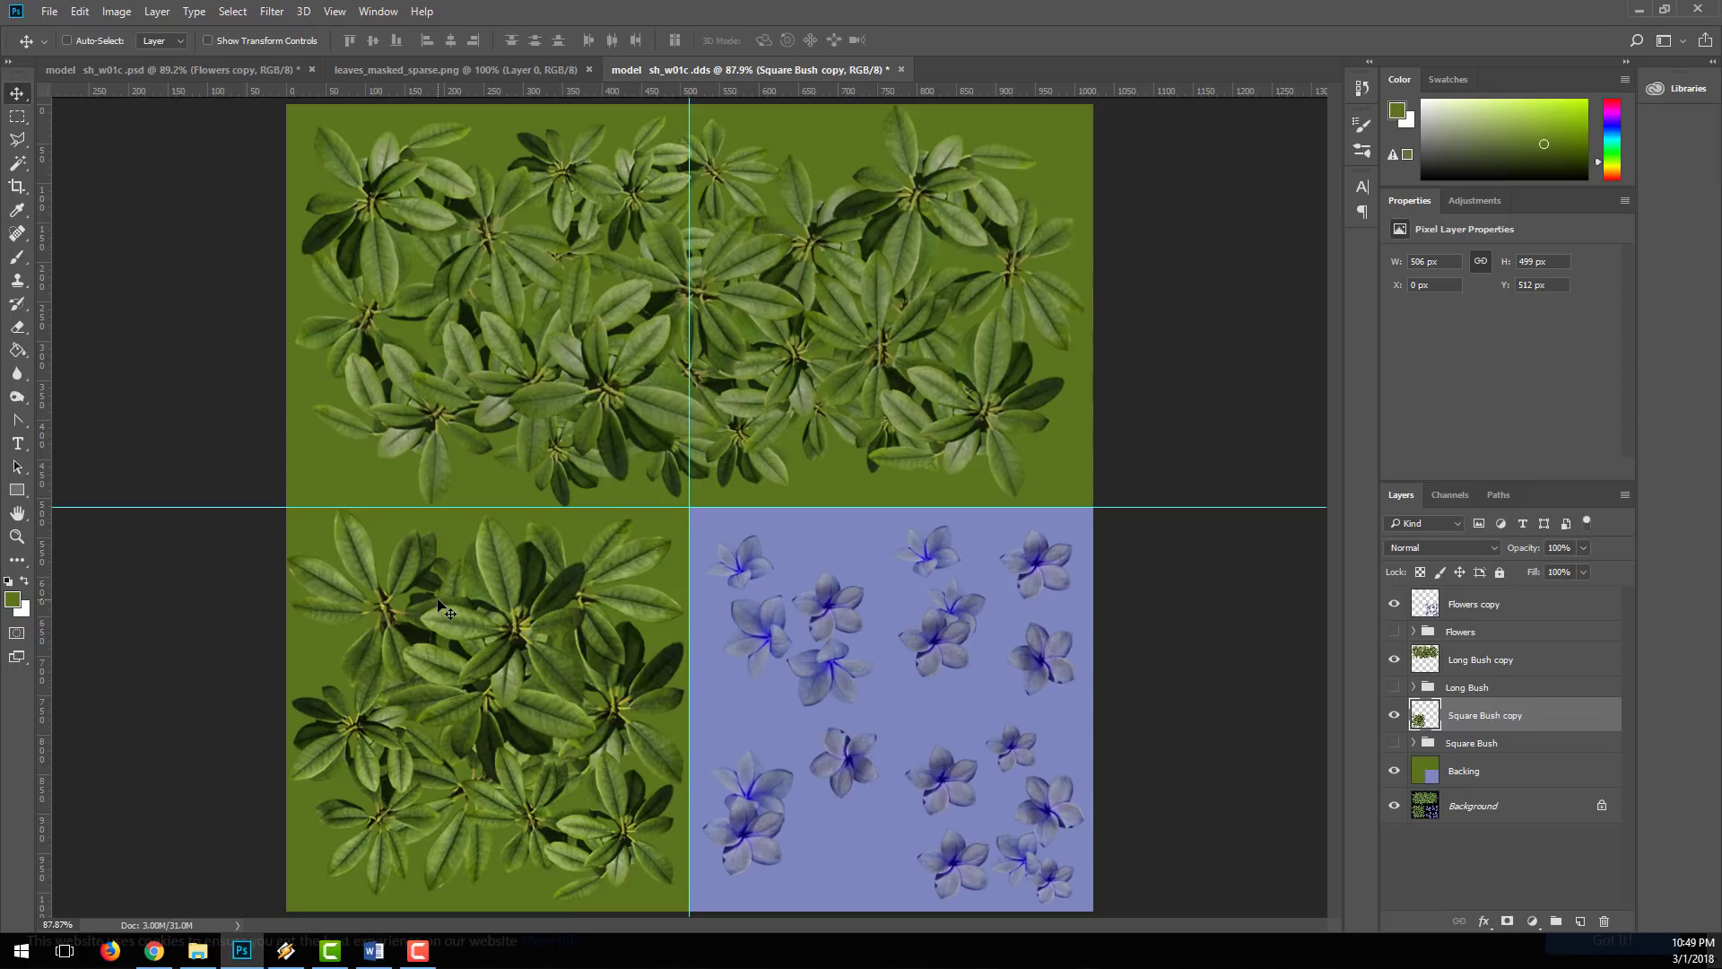
Step: Save the texture as a D3D/DDS file in Edited Textures with alpha channels, DXT3 explicit alpha and generated MIP maps
{"action": "left_click", "coordinate": [50, 11]}
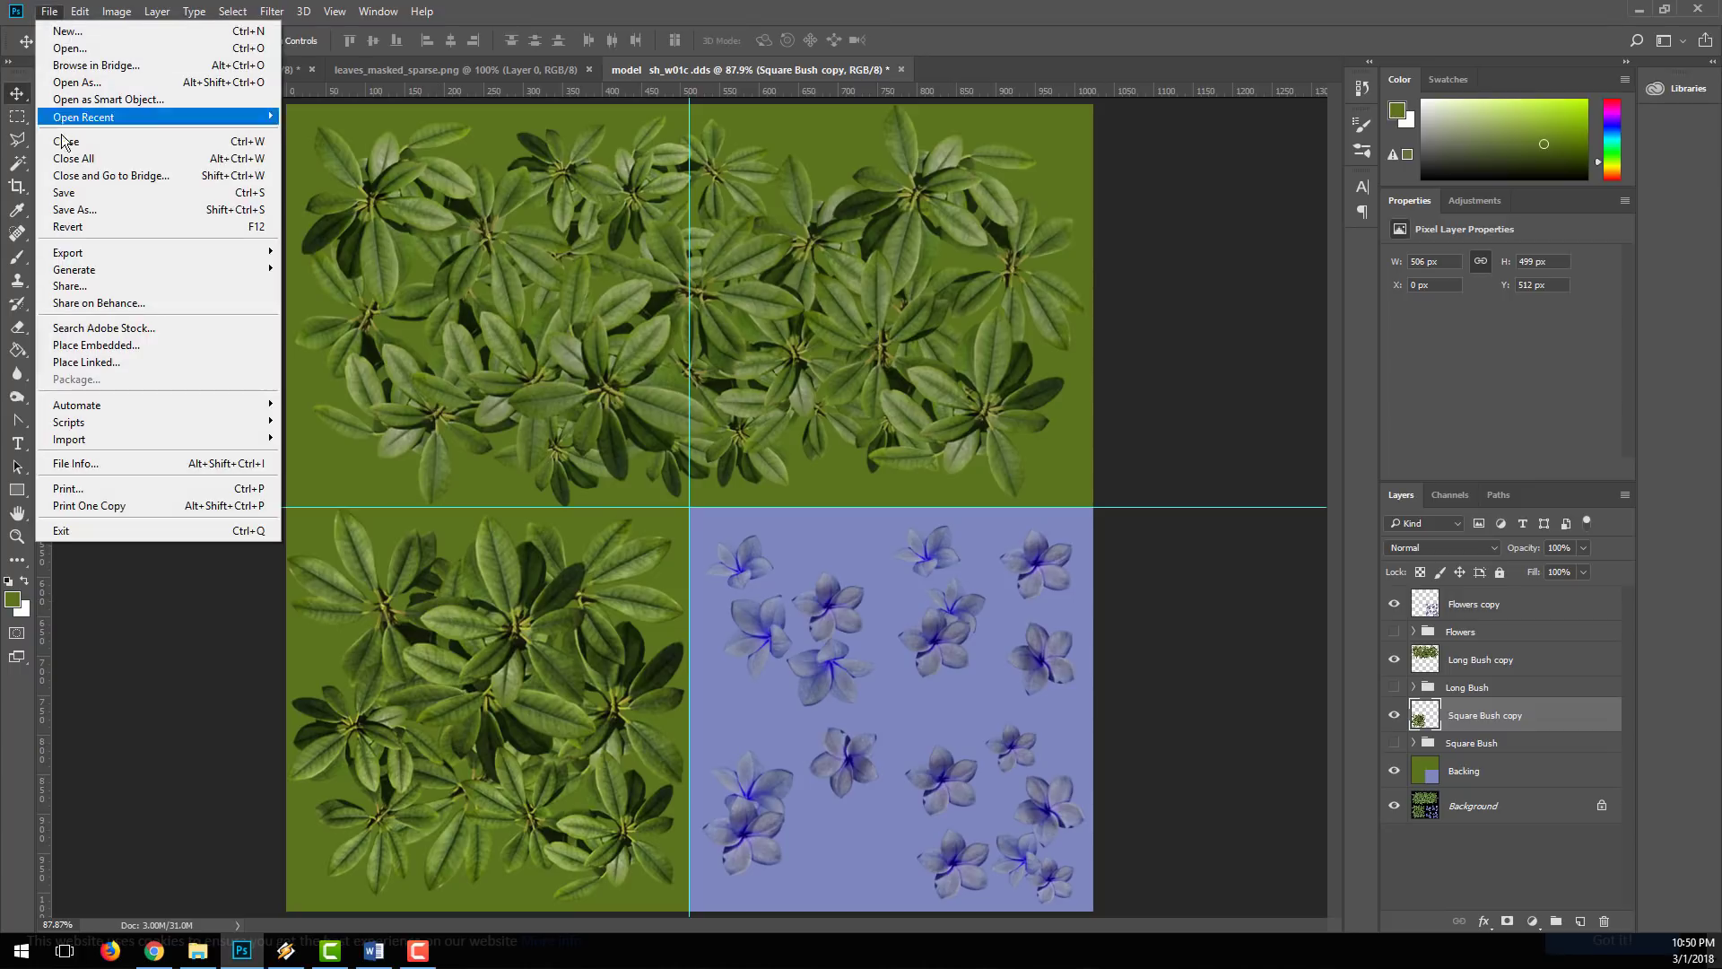
{"action": "left_click", "coordinate": [68, 208]}
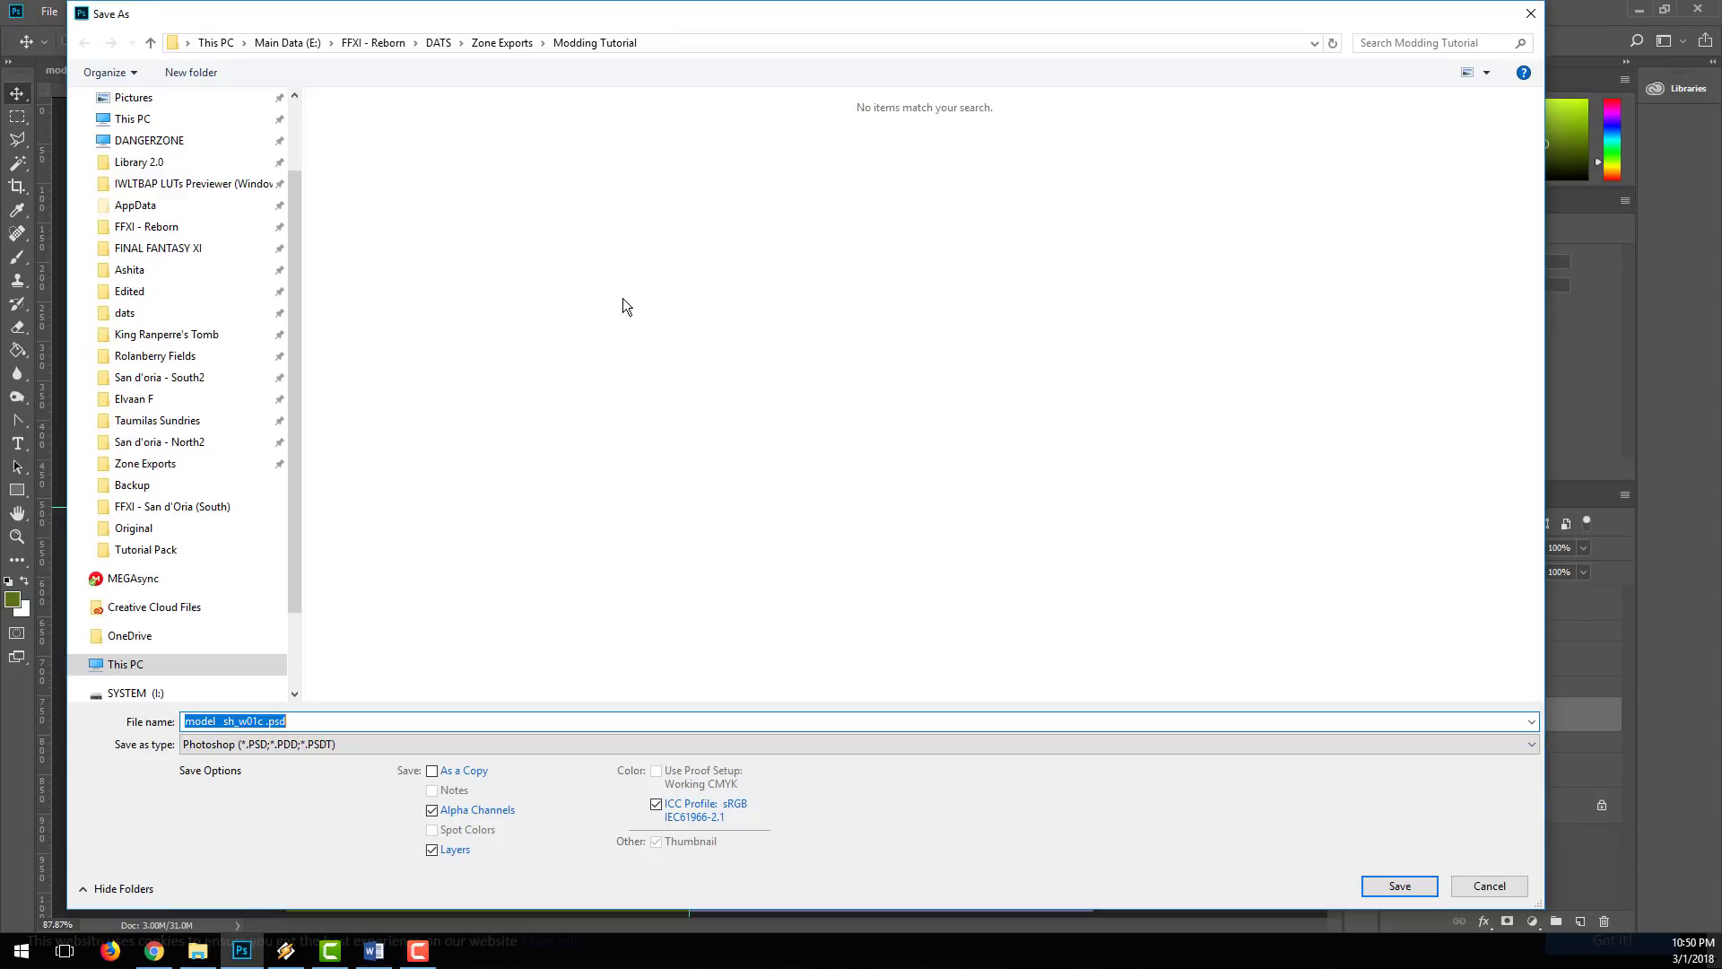
{"action": "left_click", "coordinate": [348, 737]}
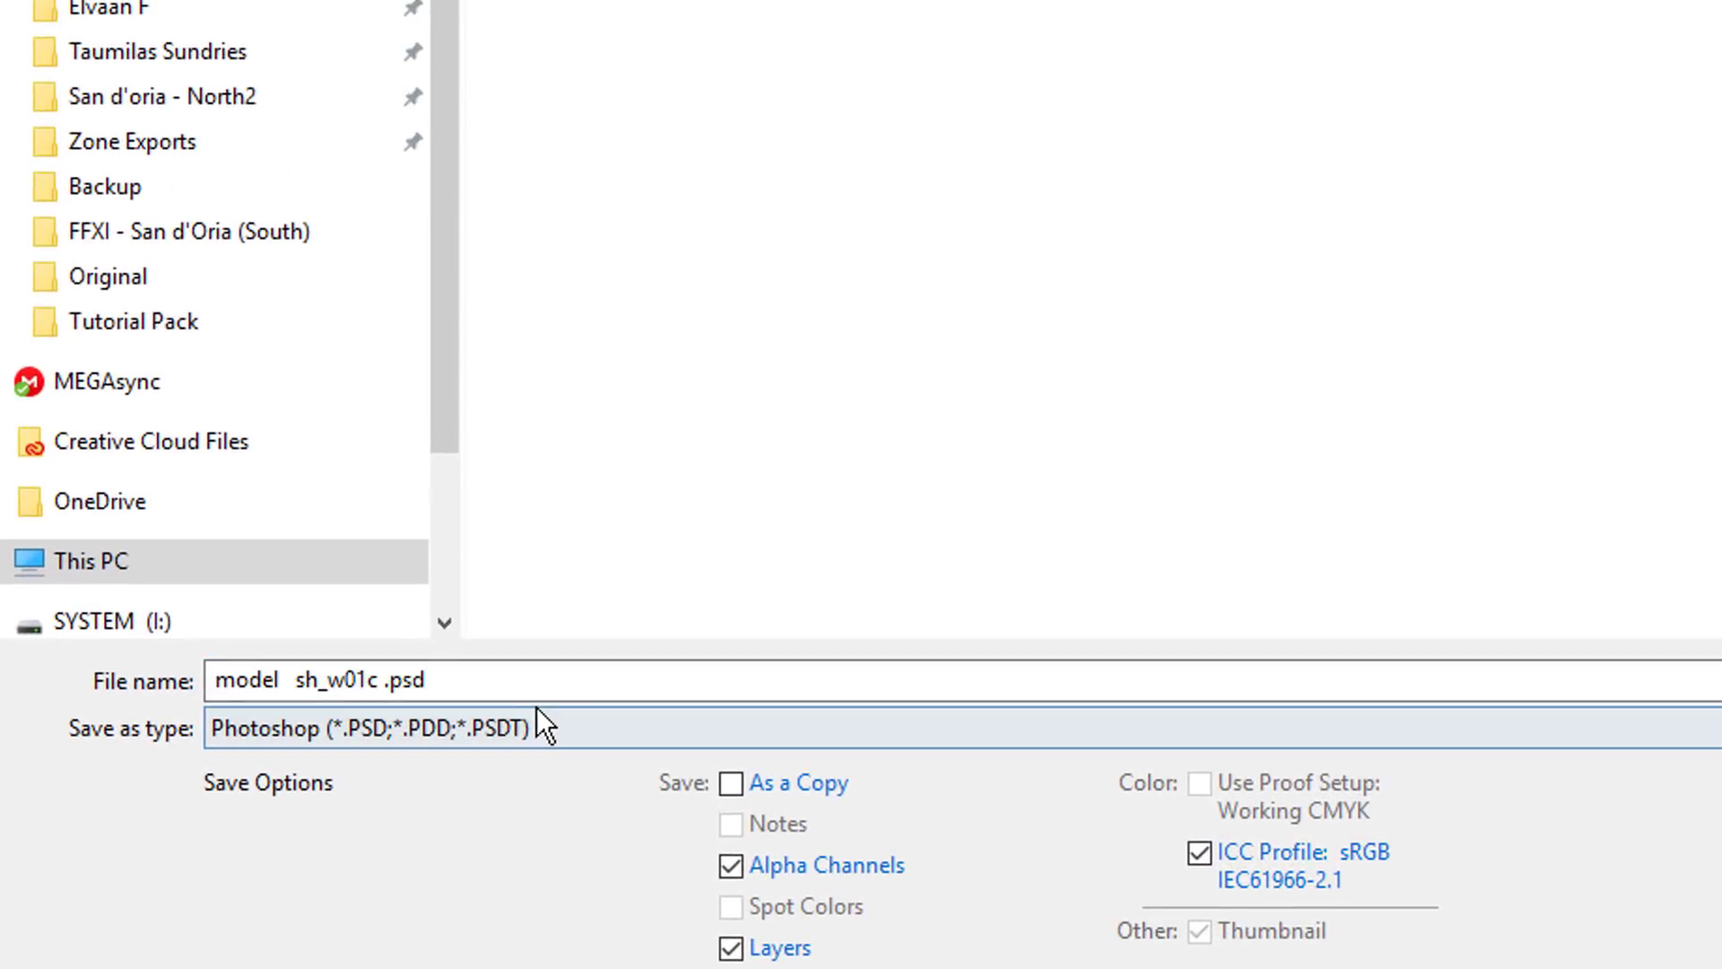
{"action": "left_click", "coordinate": [557, 711]}
{"action": "left_click", "coordinate": [370, 190]}
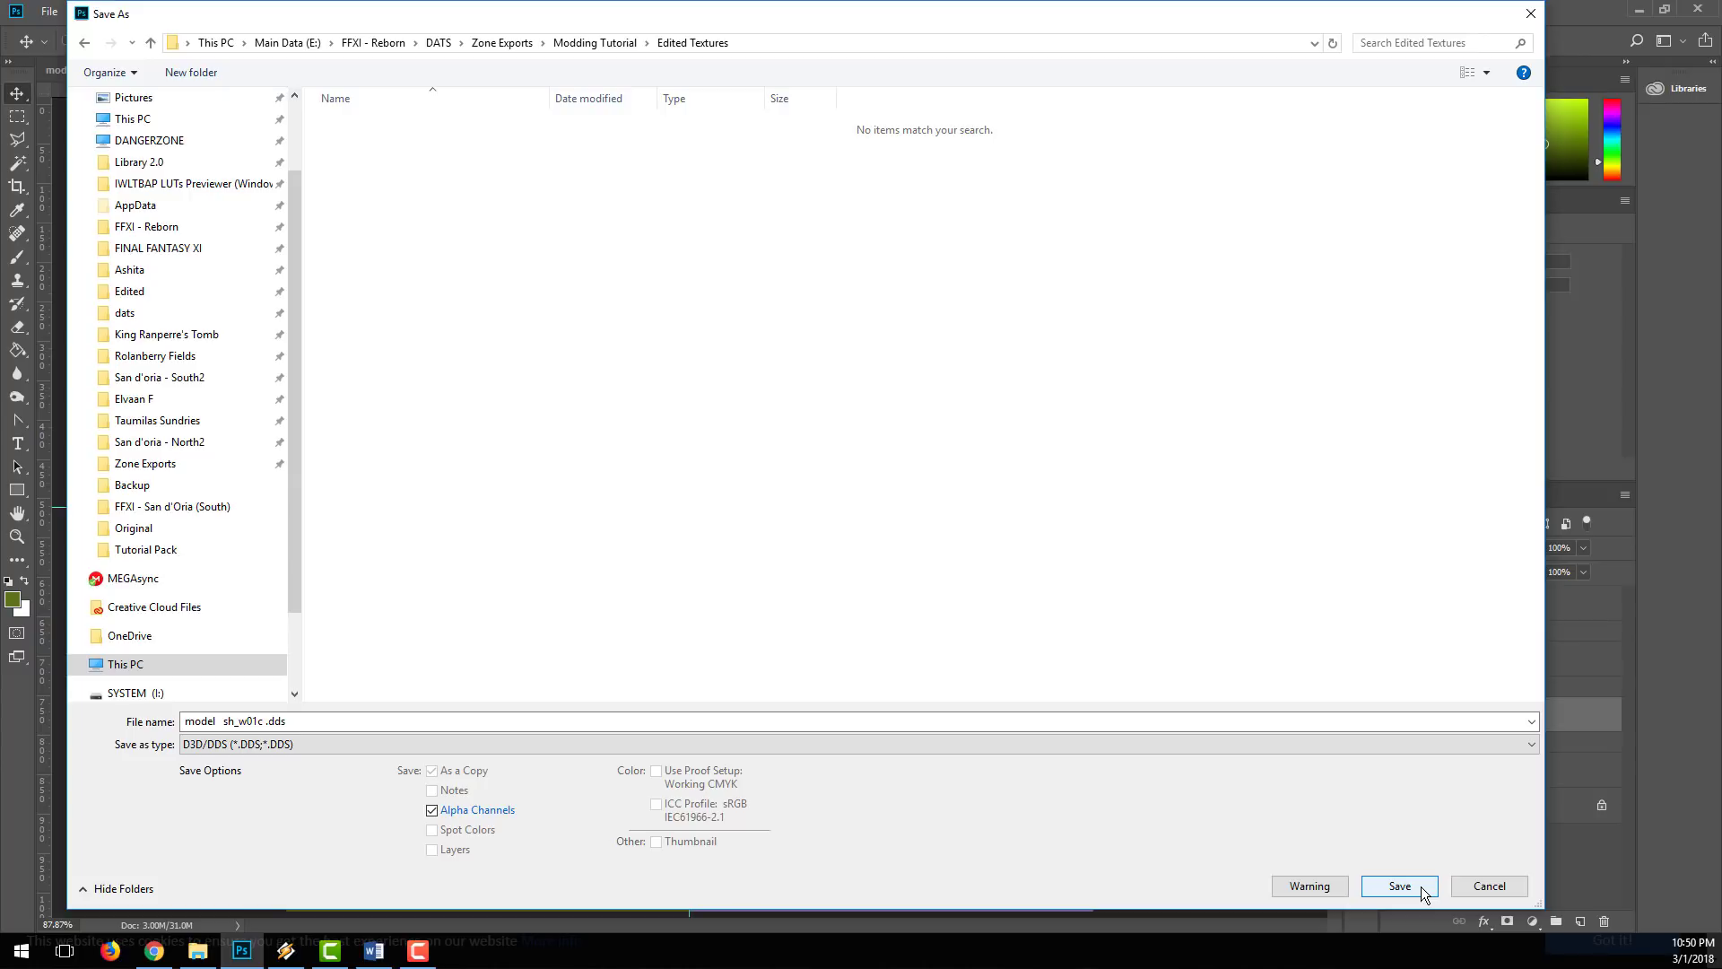
{"action": "left_click", "coordinate": [1420, 886]}
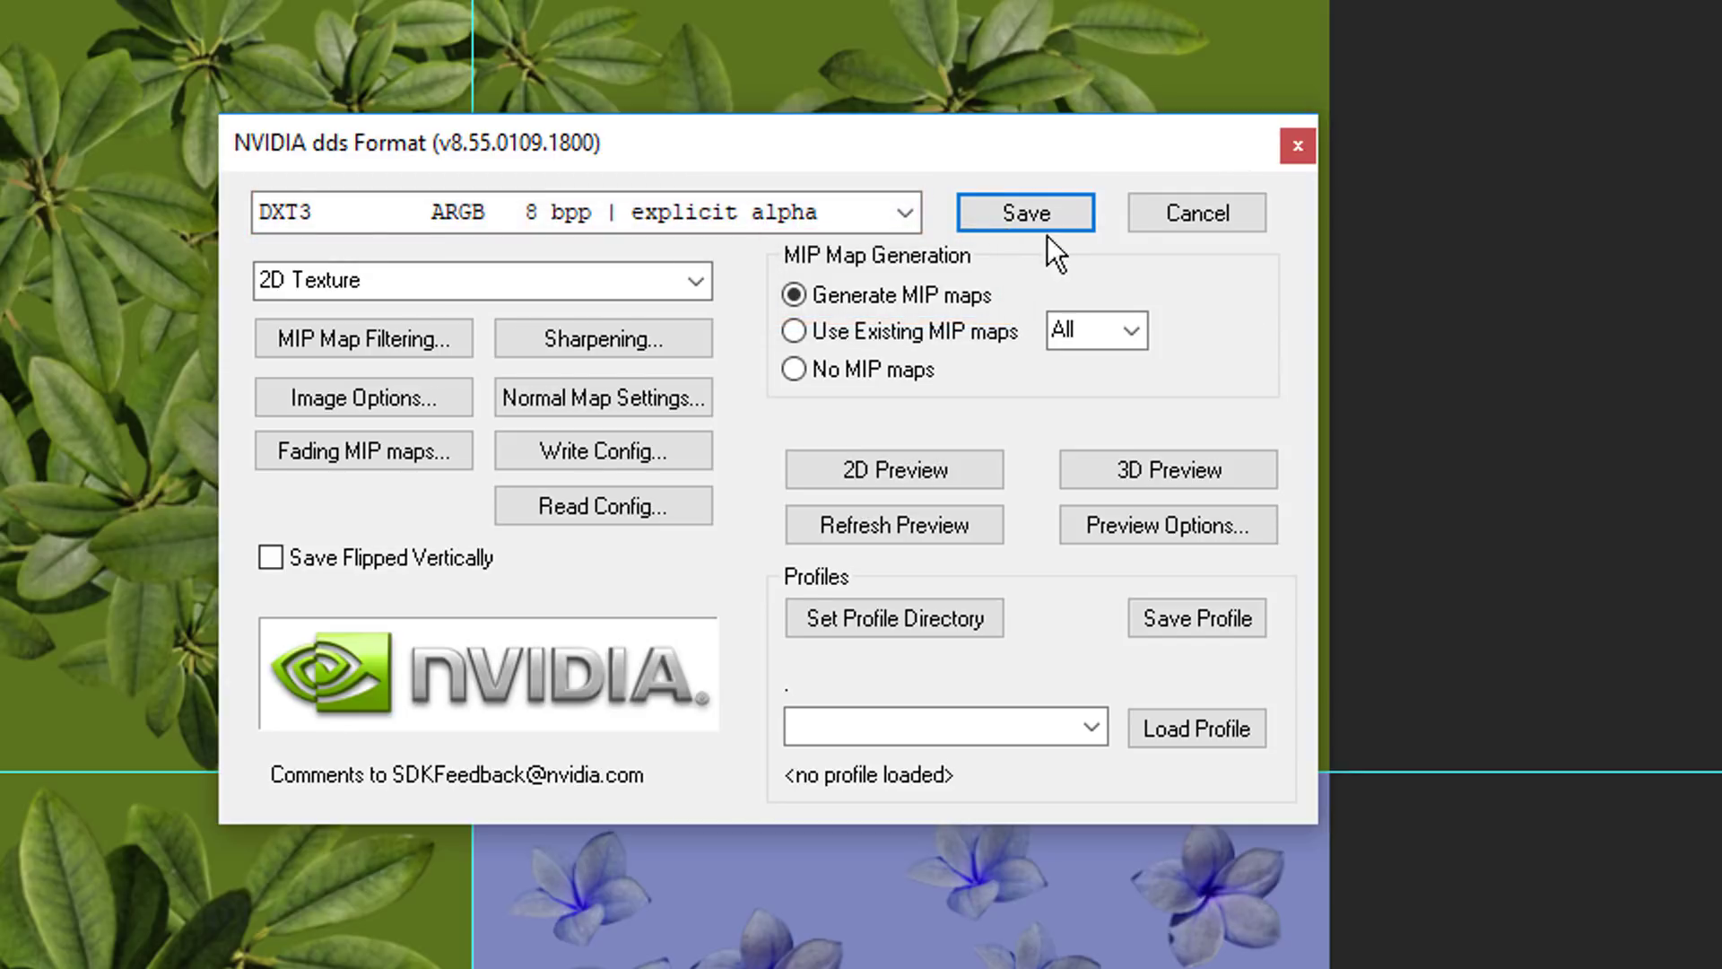
{"action": "left_click", "coordinate": [1031, 214]}
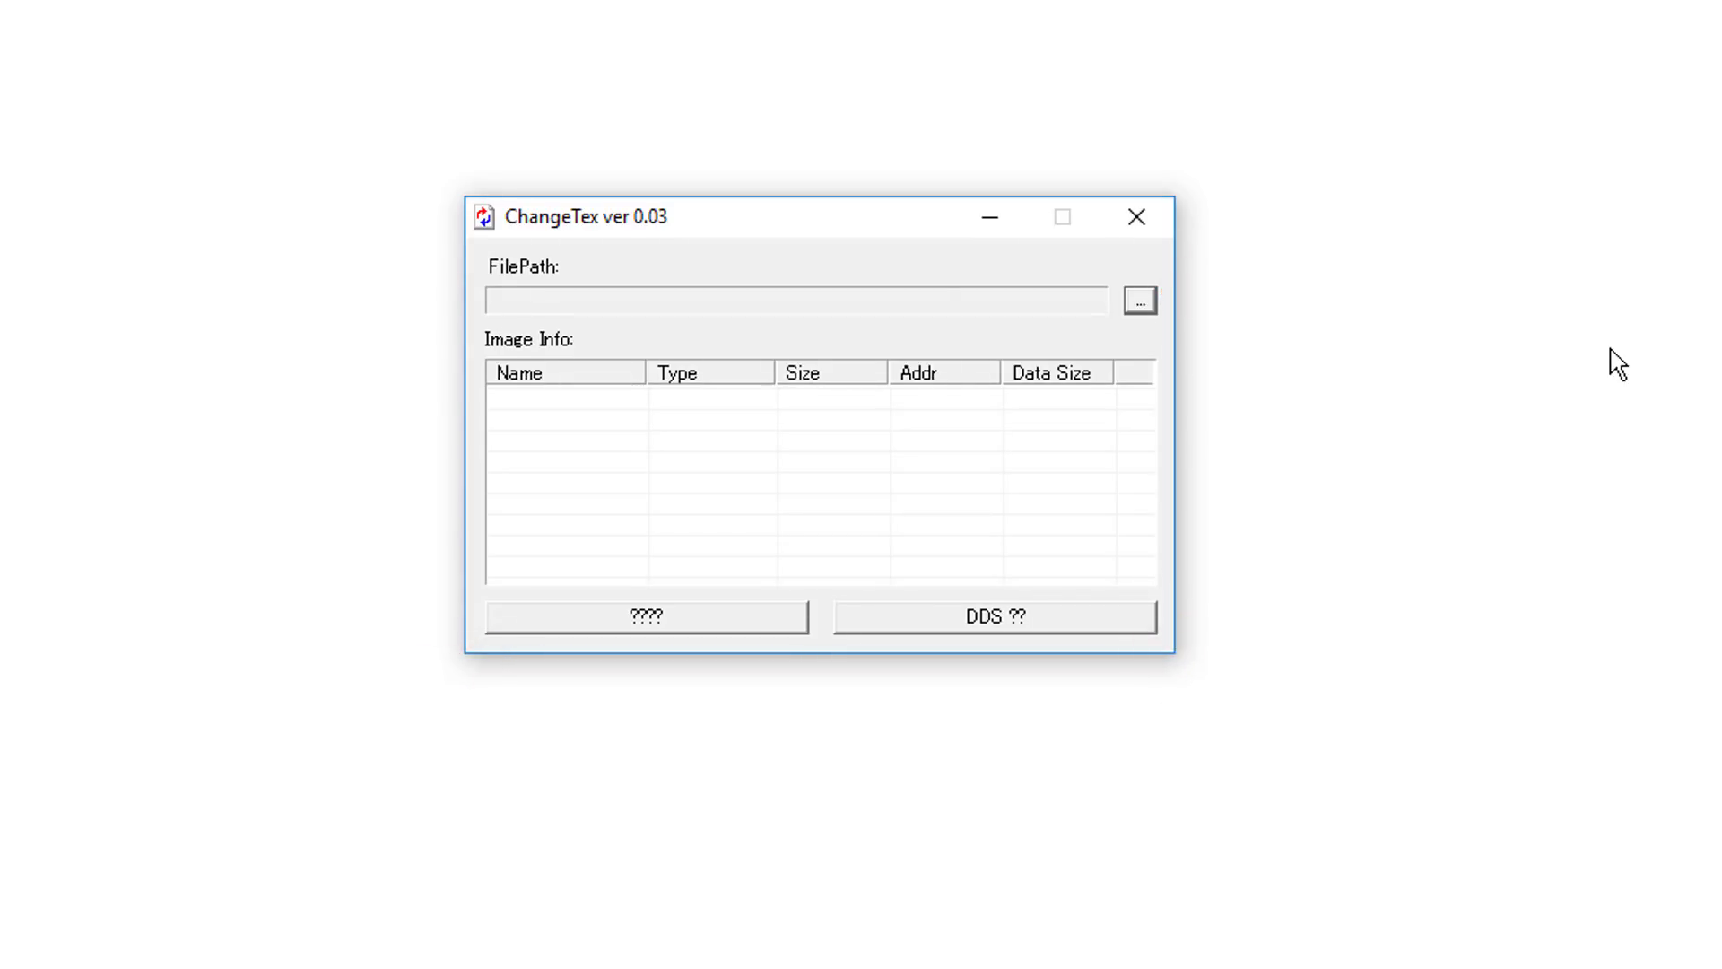
Step: Load 32.DAT from the Modding Tutorial DATs folder into ChangeTex and browse down its texture list
{"action": "left_click", "coordinate": [1140, 300]}
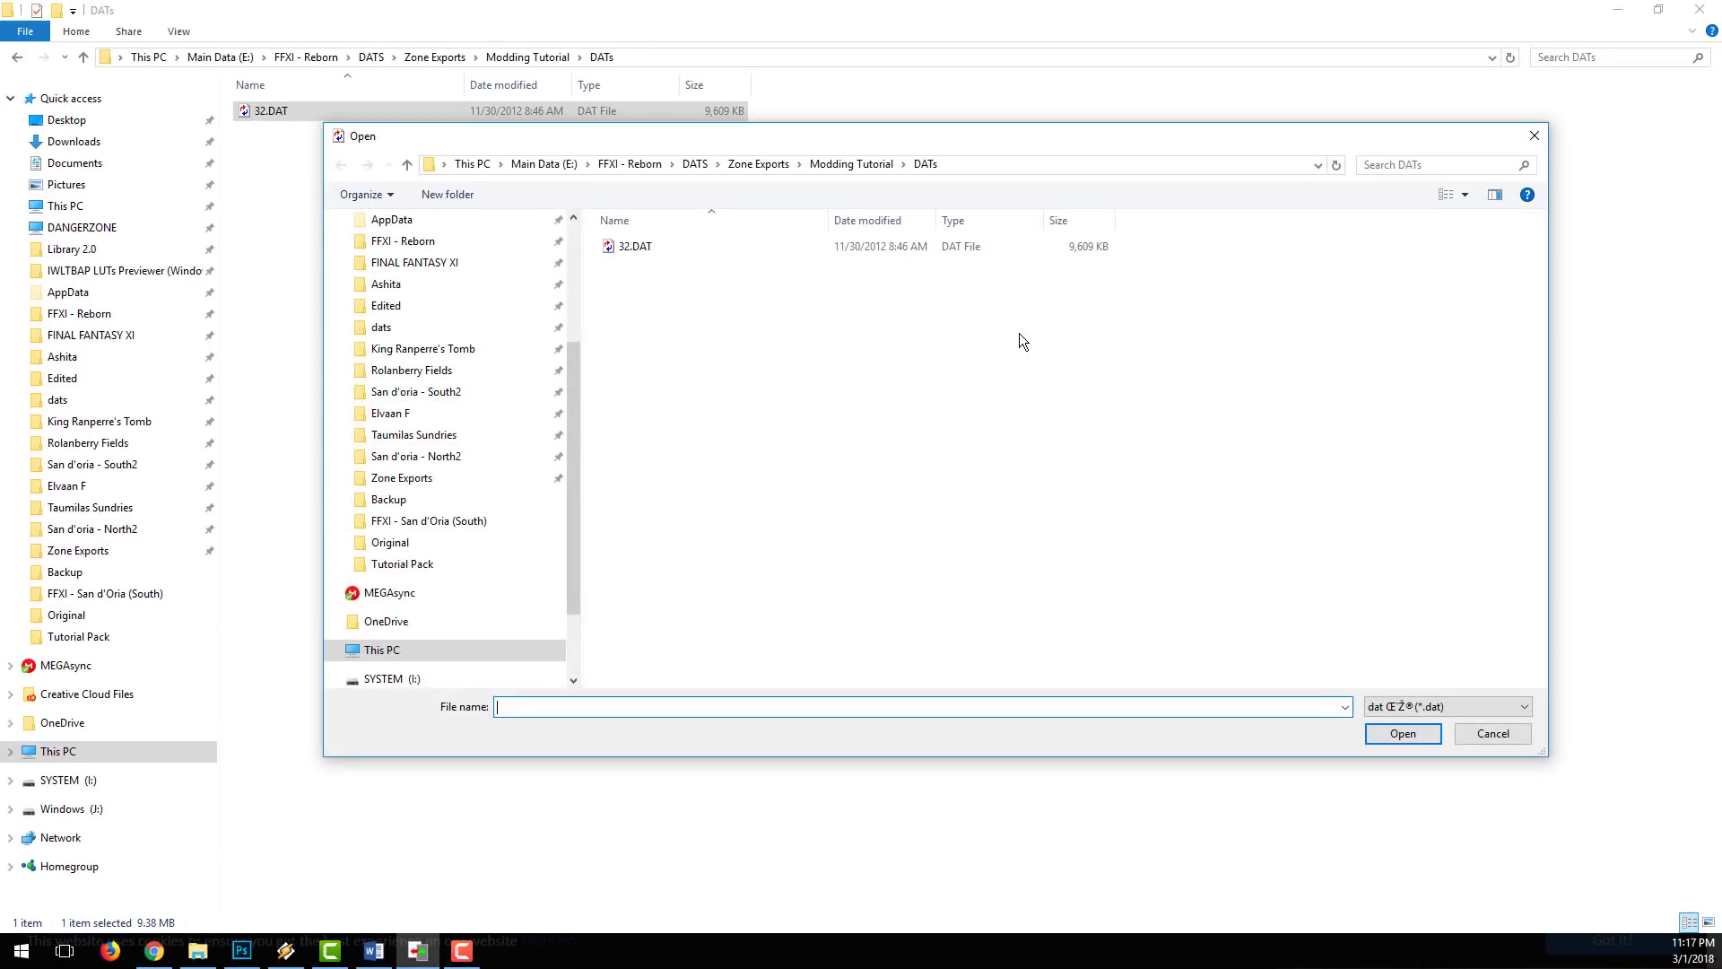
{"action": "left_click", "coordinate": [654, 247]}
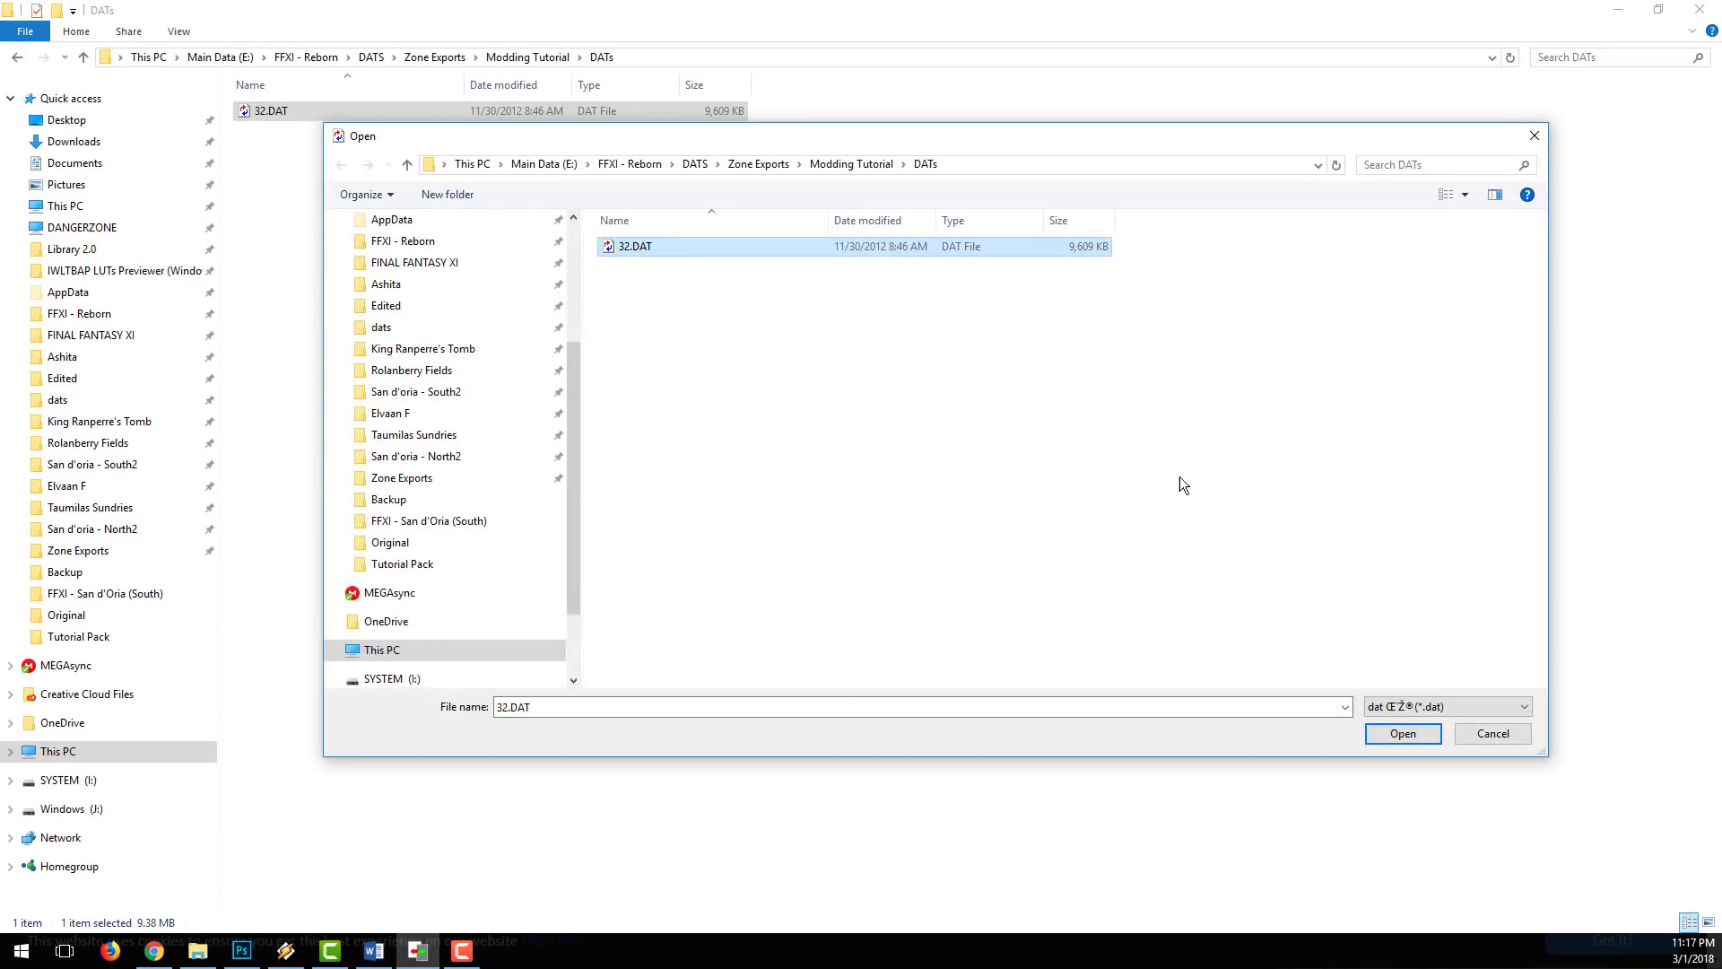
{"action": "left_click", "coordinate": [1396, 740]}
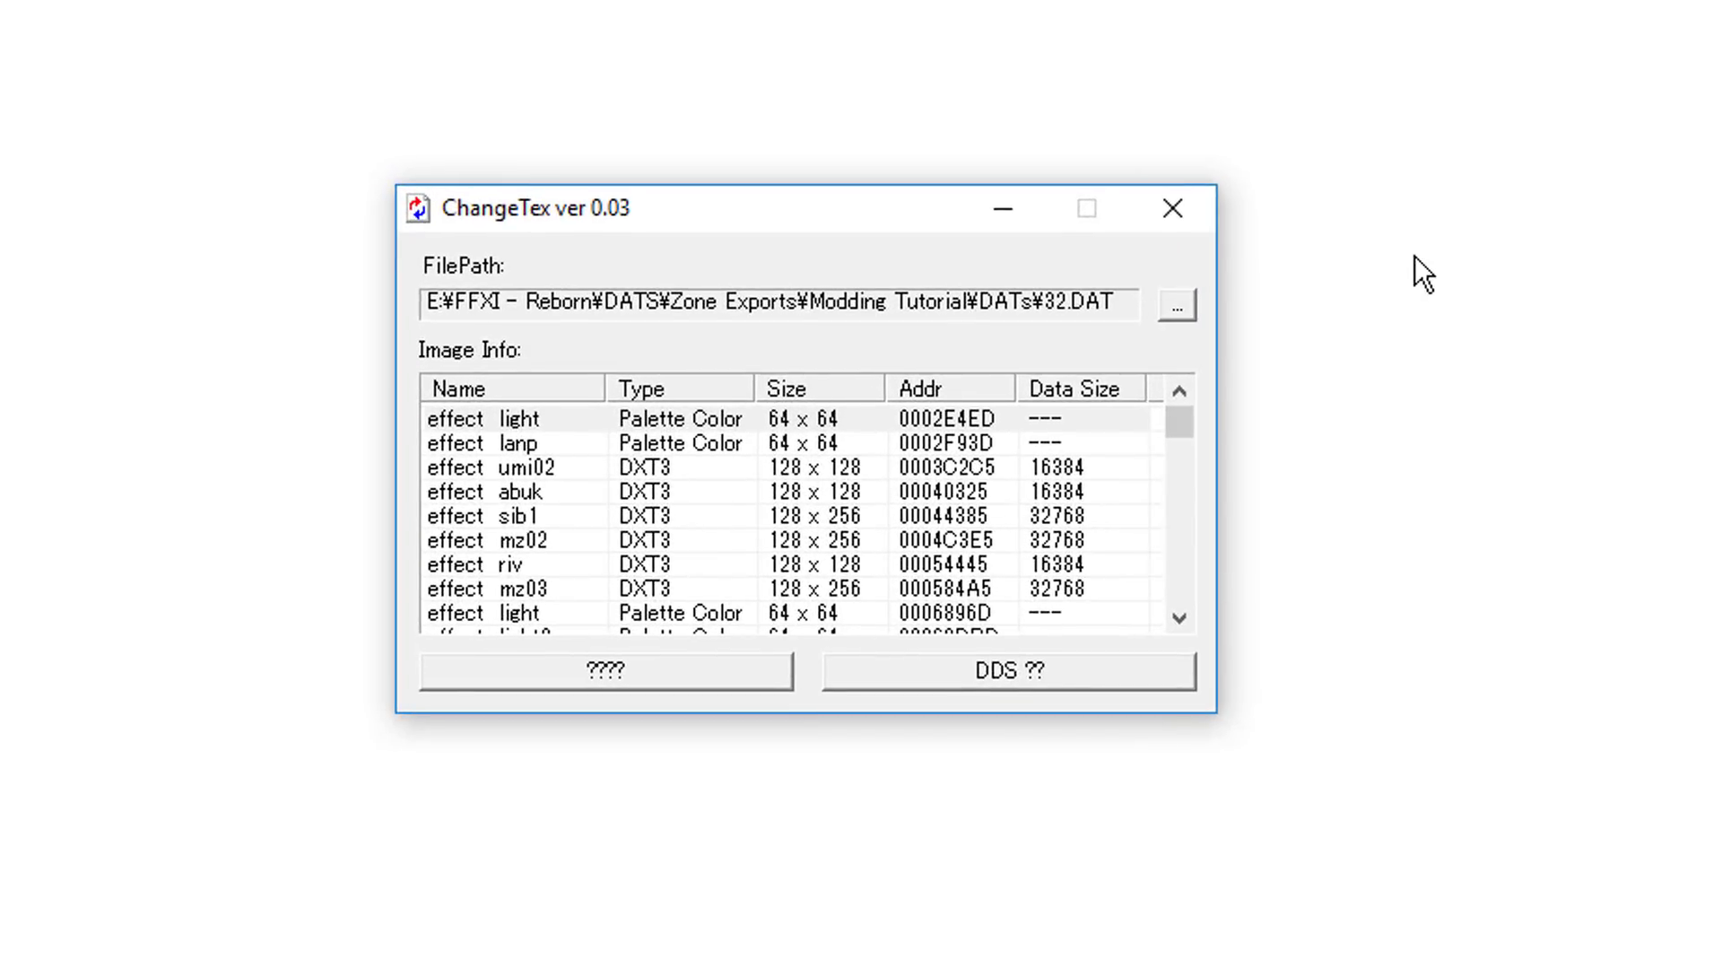
{"action": "scroll", "coordinate": [642, 511], "scroll_direction": "down", "scroll_amount": 15}
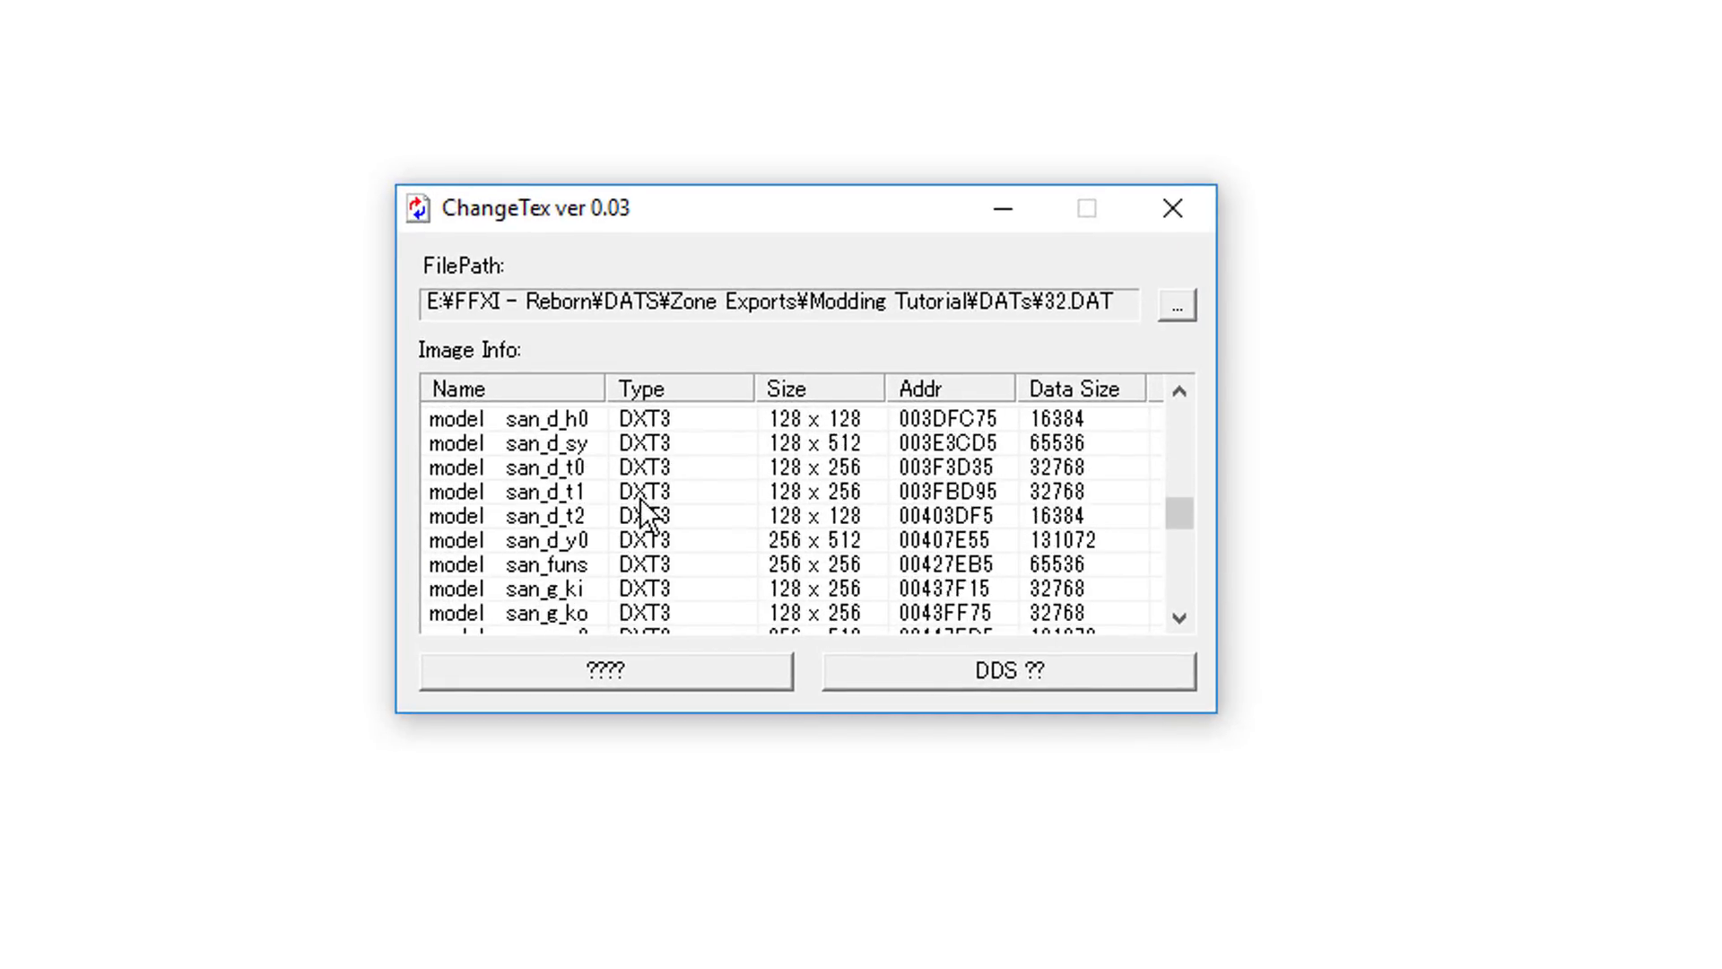
Step: Select the sh_w01c texture in the 32.DAT list and open the HQ Texture Guide on the Nomidos FFXI Labor site
{"action": "scroll", "coordinate": [642, 511], "scroll_direction": "down", "scroll_amount": 8}
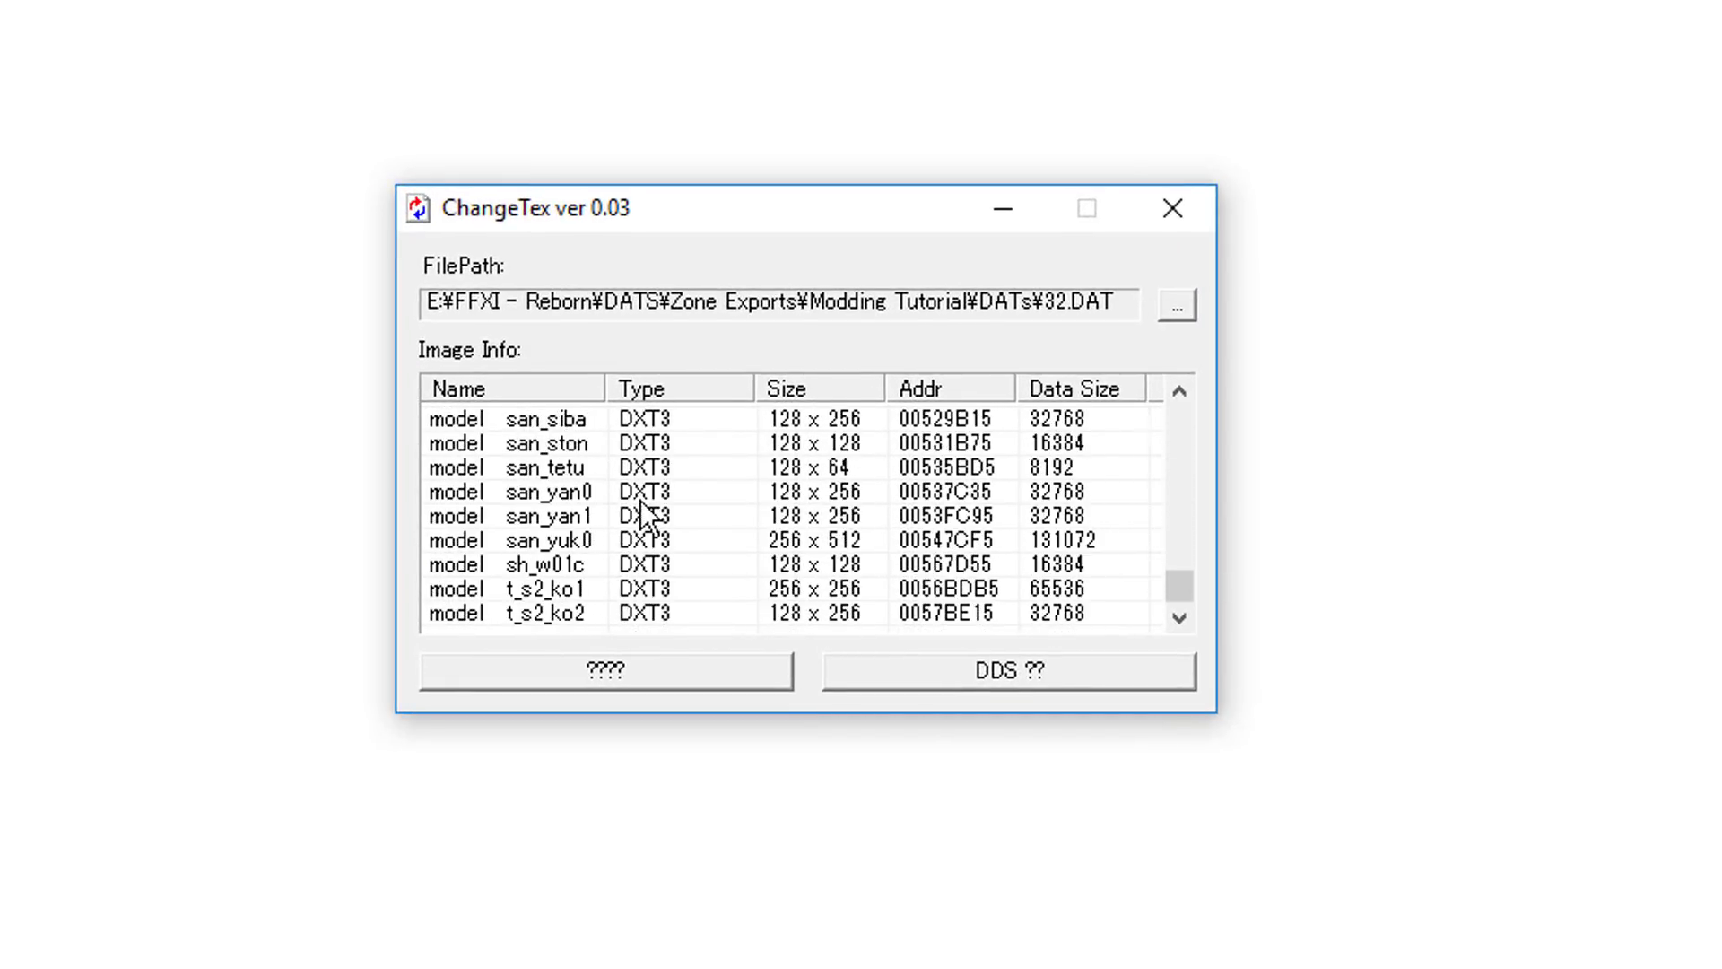
{"action": "left_click", "coordinate": [588, 563]}
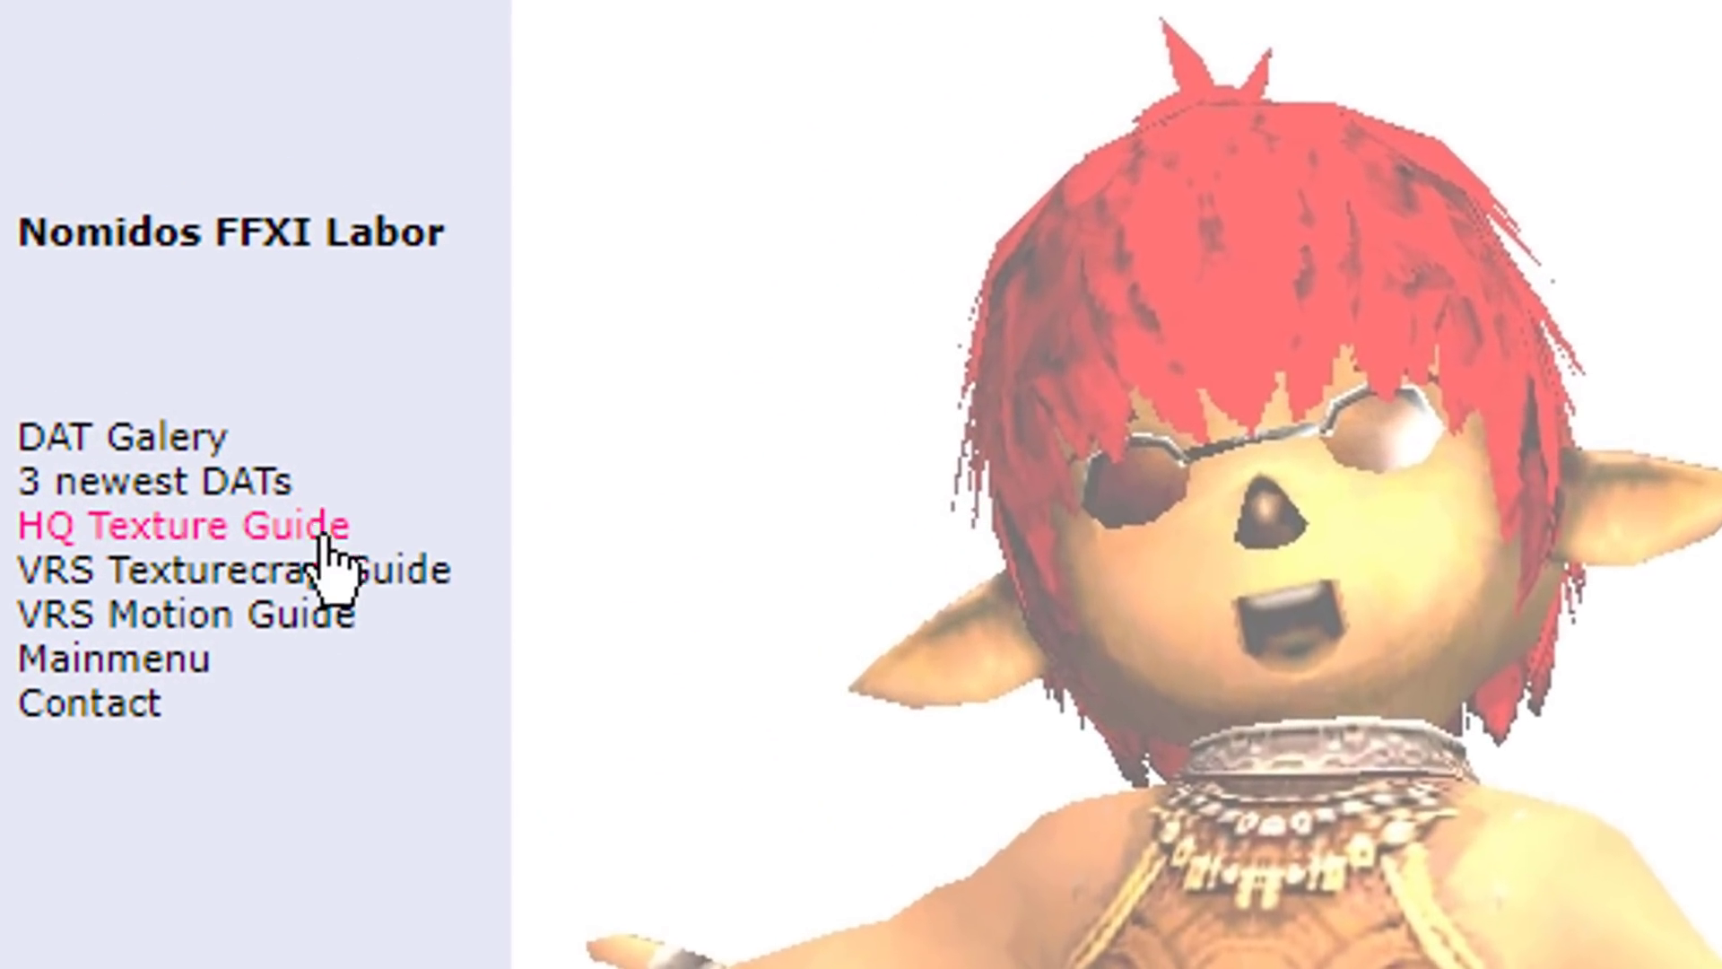
{"action": "left_click", "coordinate": [325, 532]}
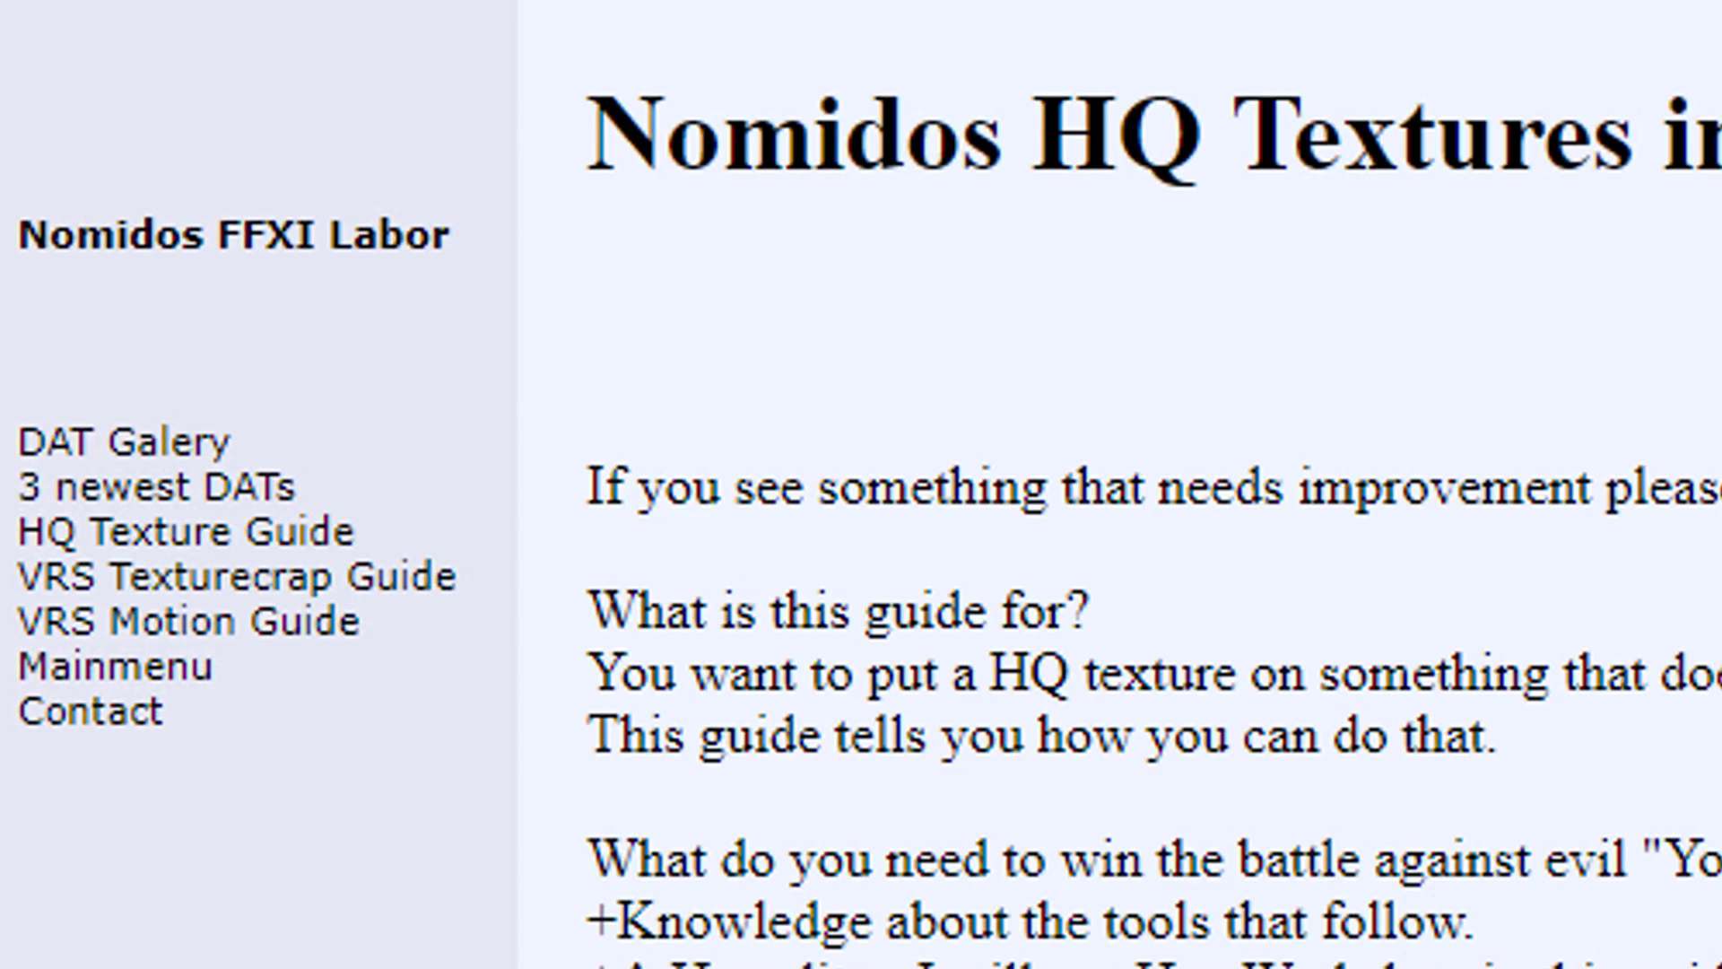
{"action": "left_click_drag", "start_coordinate": [1712, 70], "coordinate": [1712, 654]}
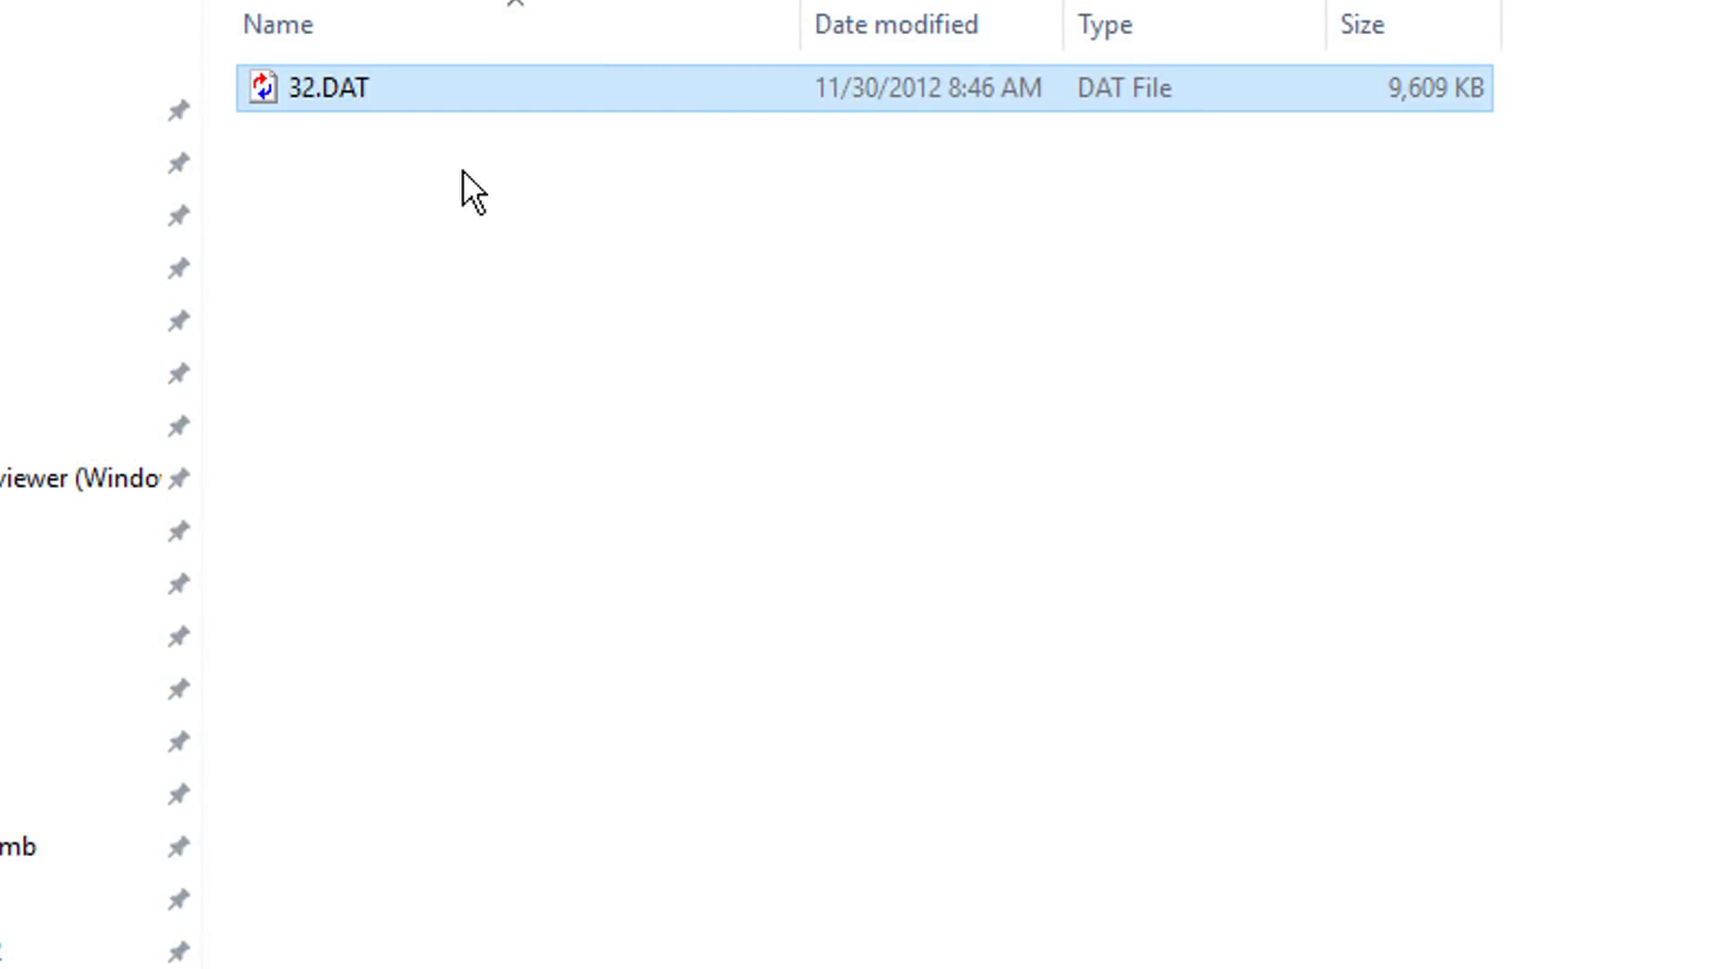
Step: Open 32.DAT in Hex Workshop and go to sh_w01c's hex offset 00567D55 from the beginning of the file
{"action": "right_click", "coordinate": [391, 93]}
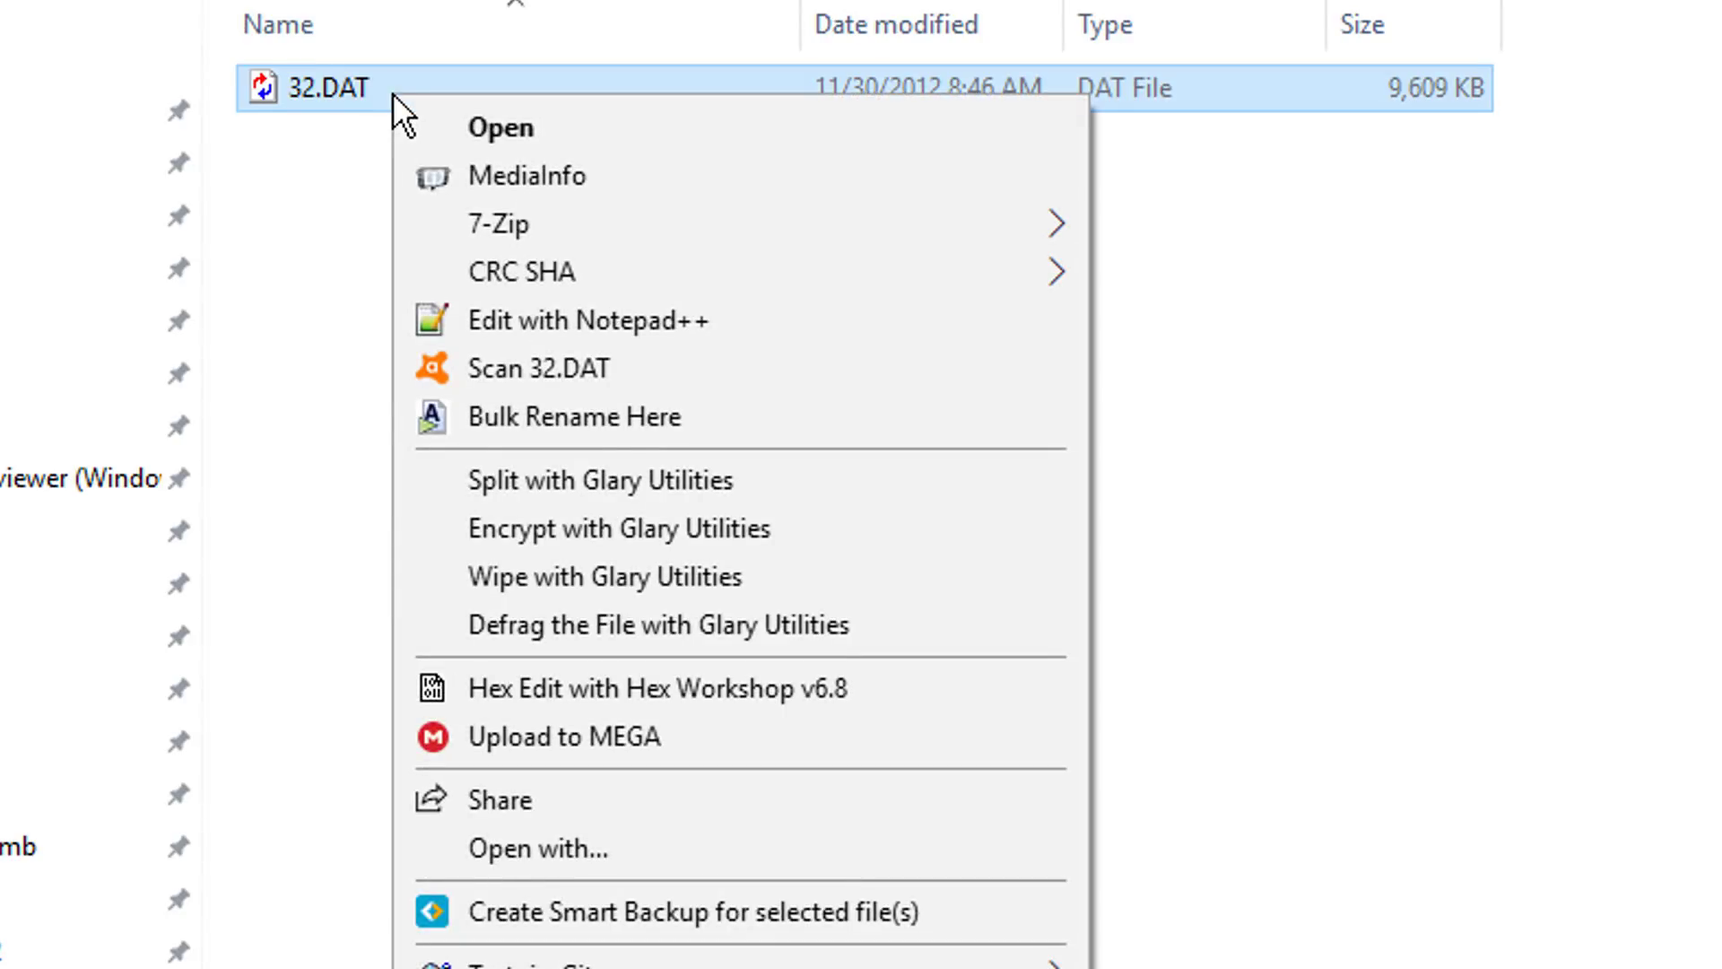
{"action": "left_click", "coordinate": [868, 686]}
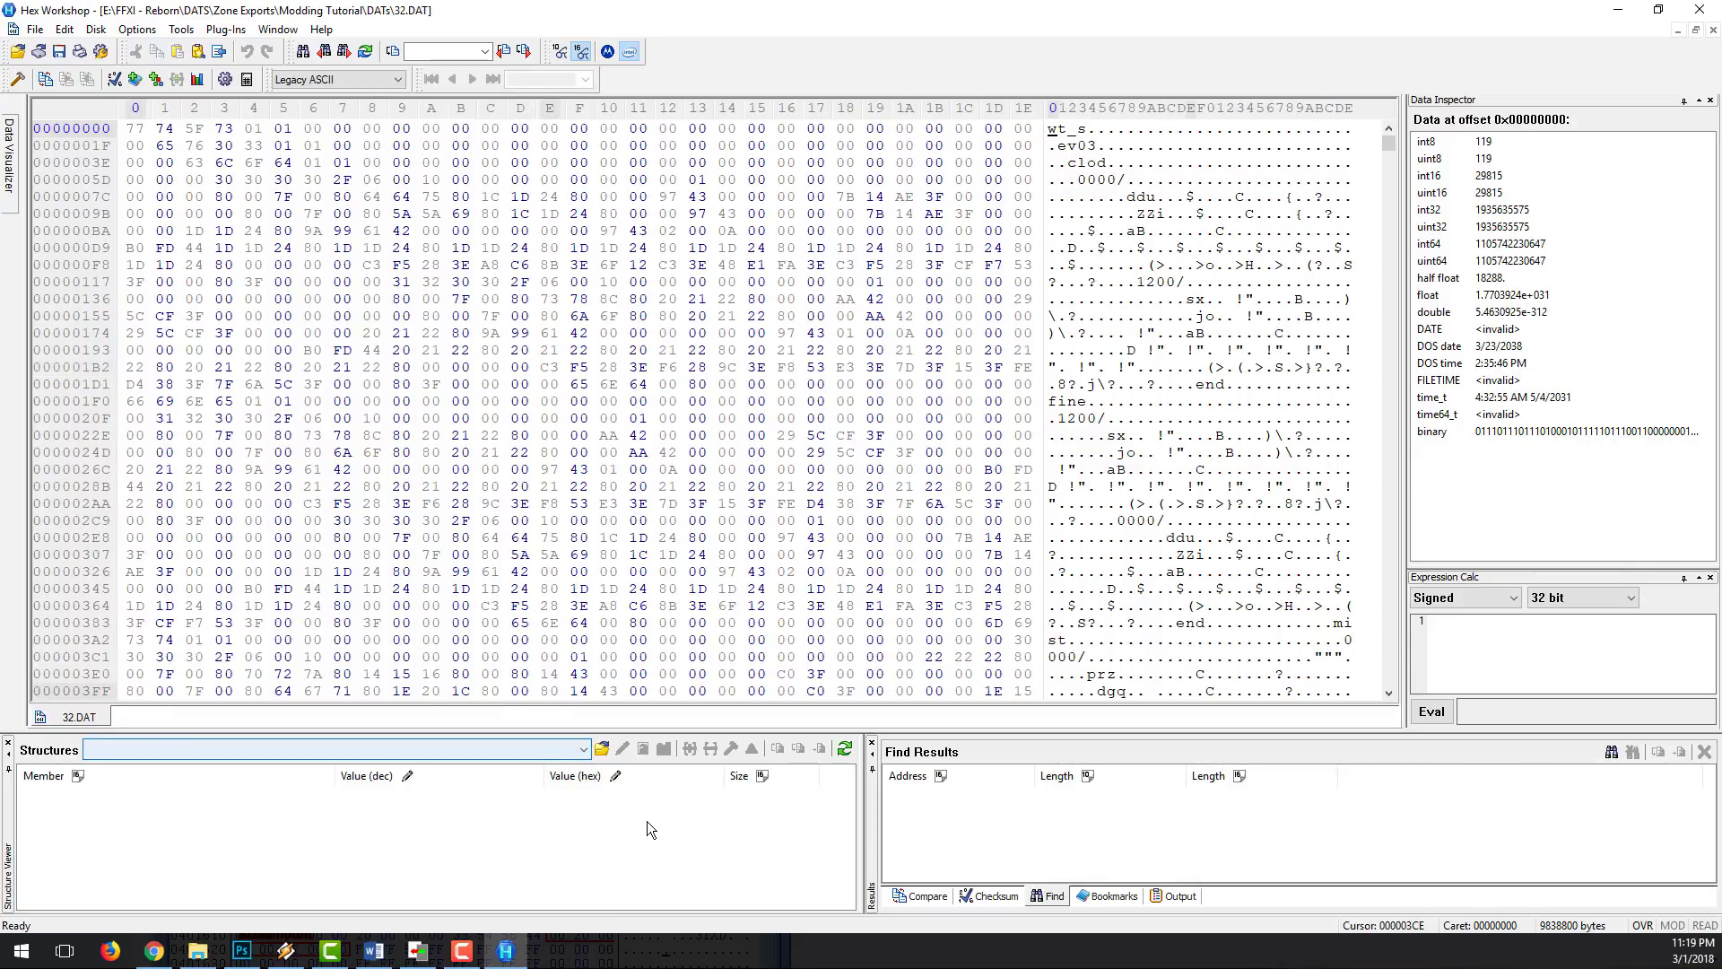
{"action": "key", "text": "ctrl+g"}
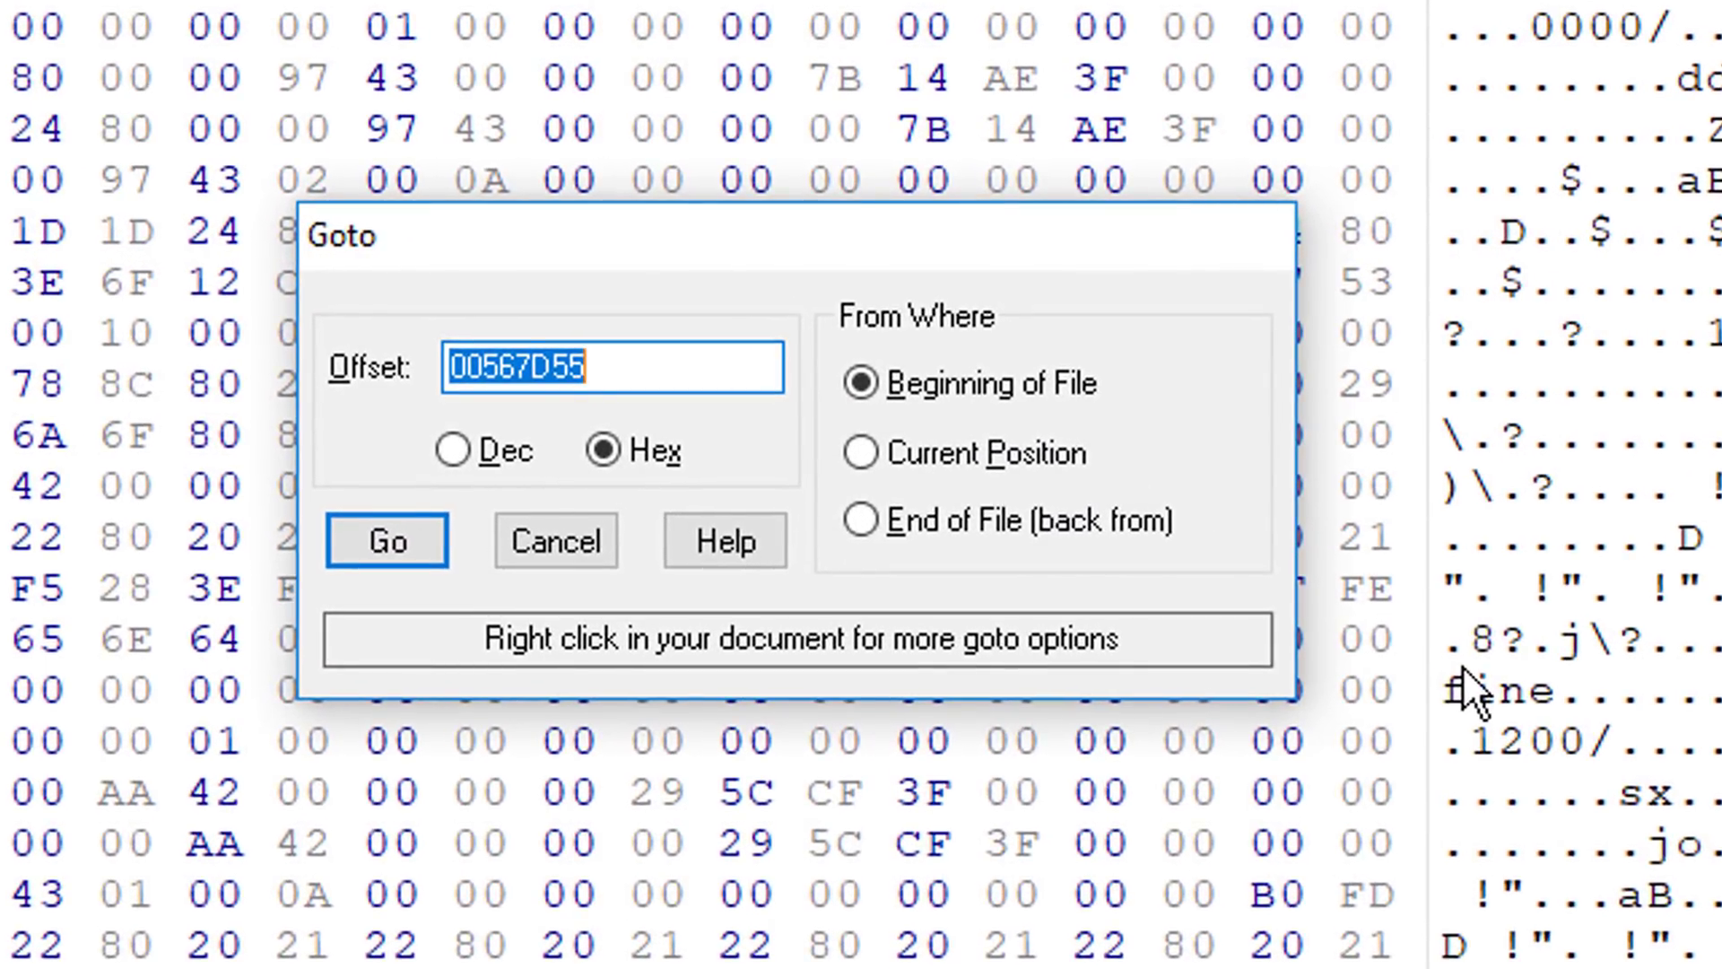
{"action": "key", "text": "alt+Tab"}
{"action": "left_click", "coordinate": [1069, 850]}
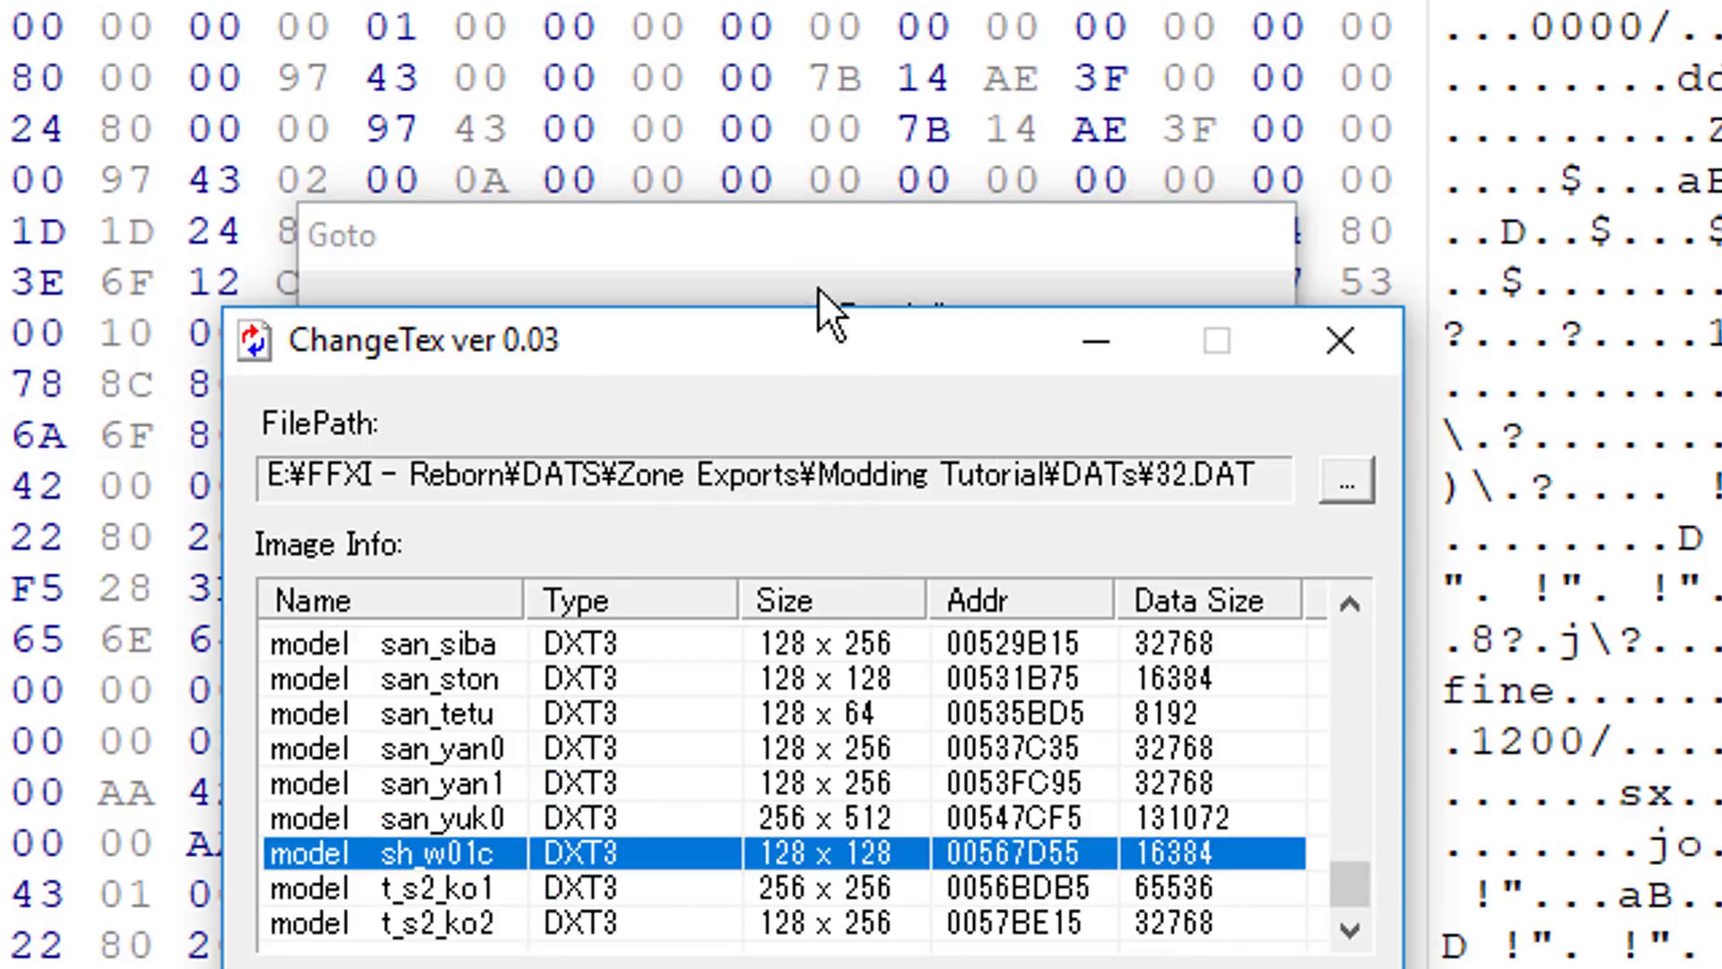
{"action": "left_click", "coordinate": [832, 208]}
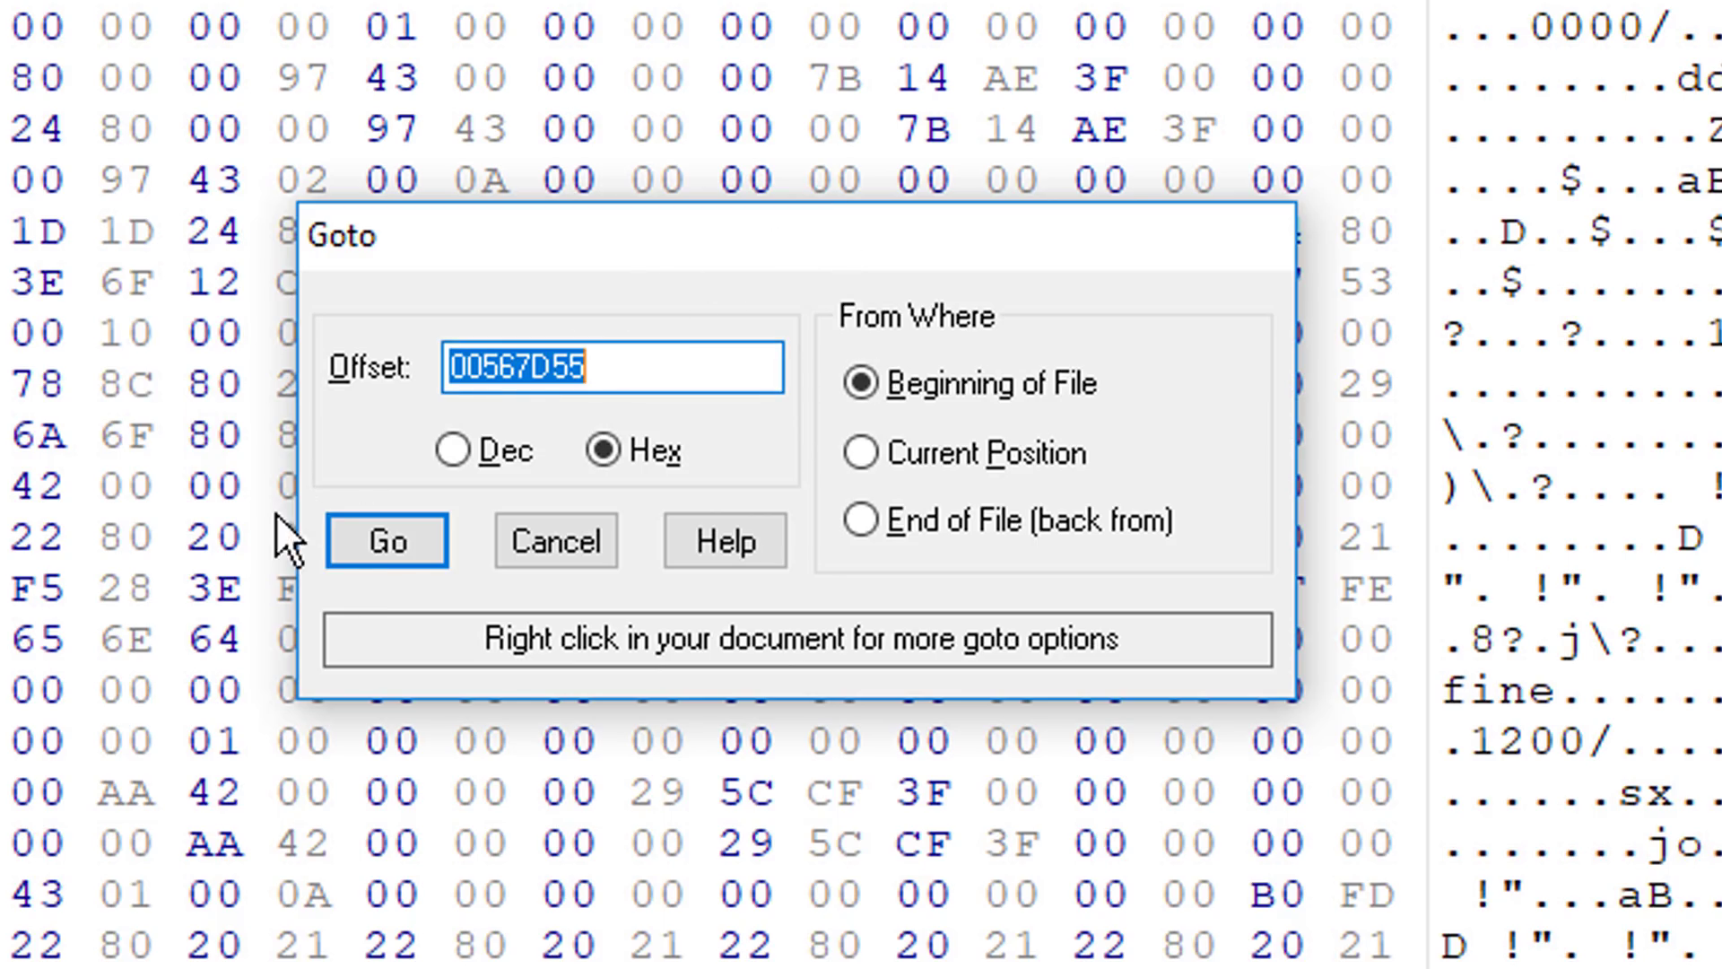
{"action": "left_click", "coordinate": [384, 529]}
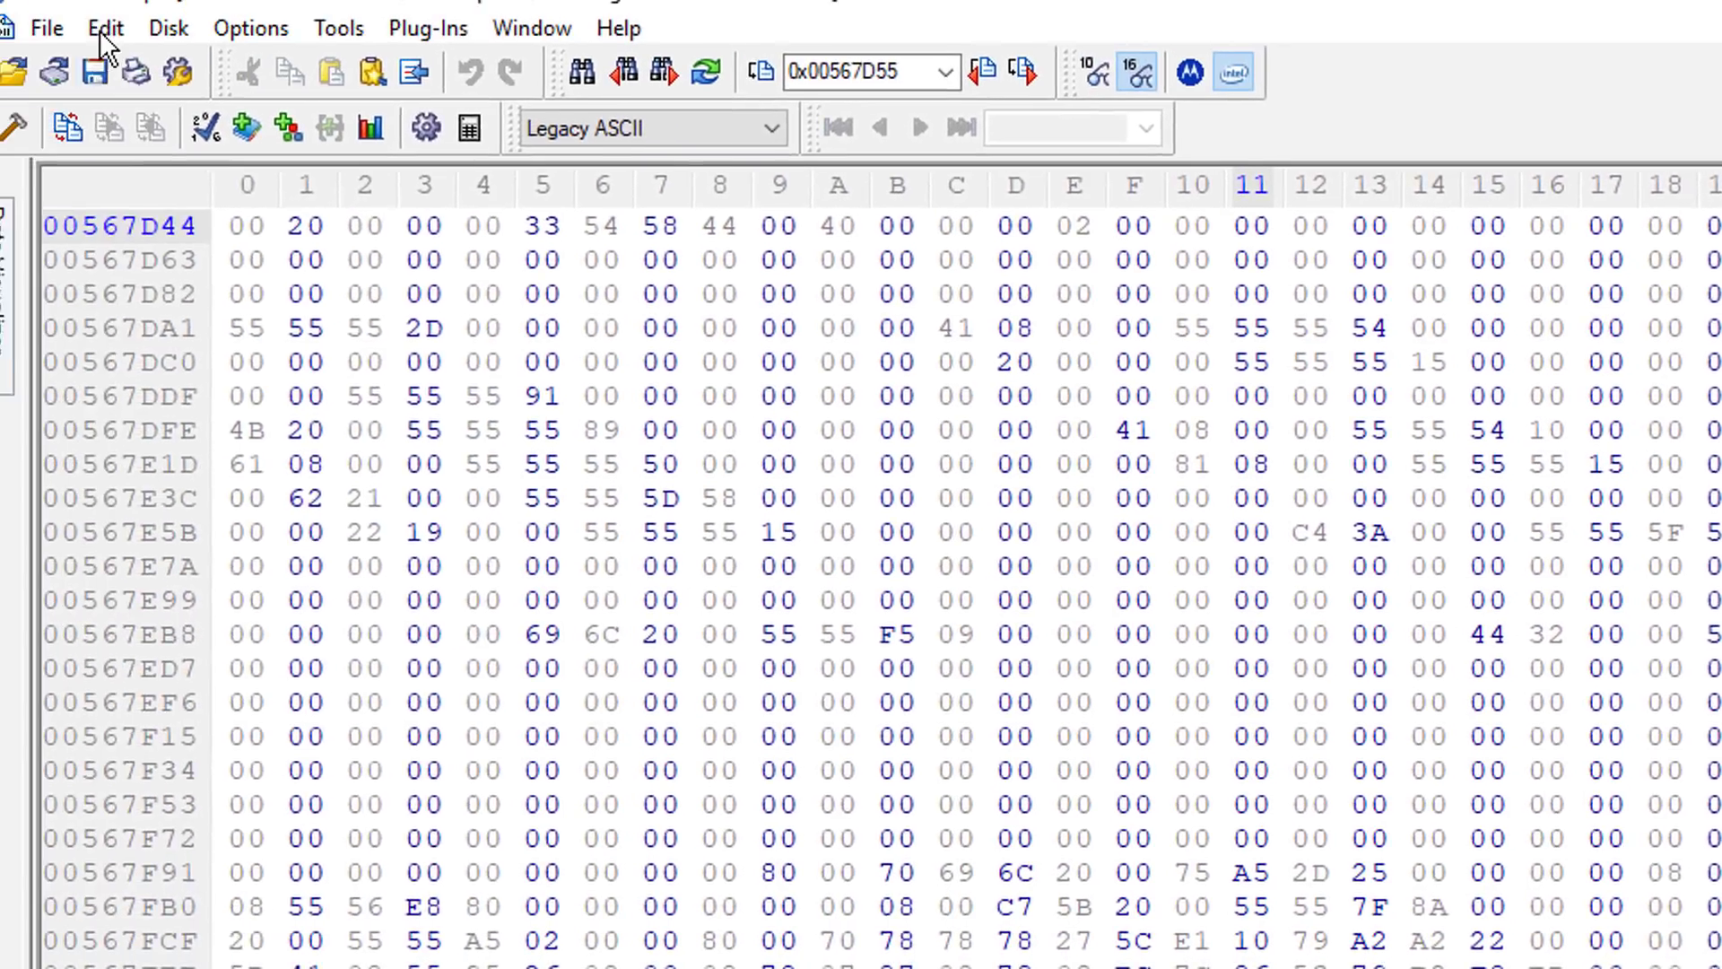
Step: Select a block of 16384 decimal bytes from the current position and delete it
{"action": "left_click", "coordinate": [103, 25]}
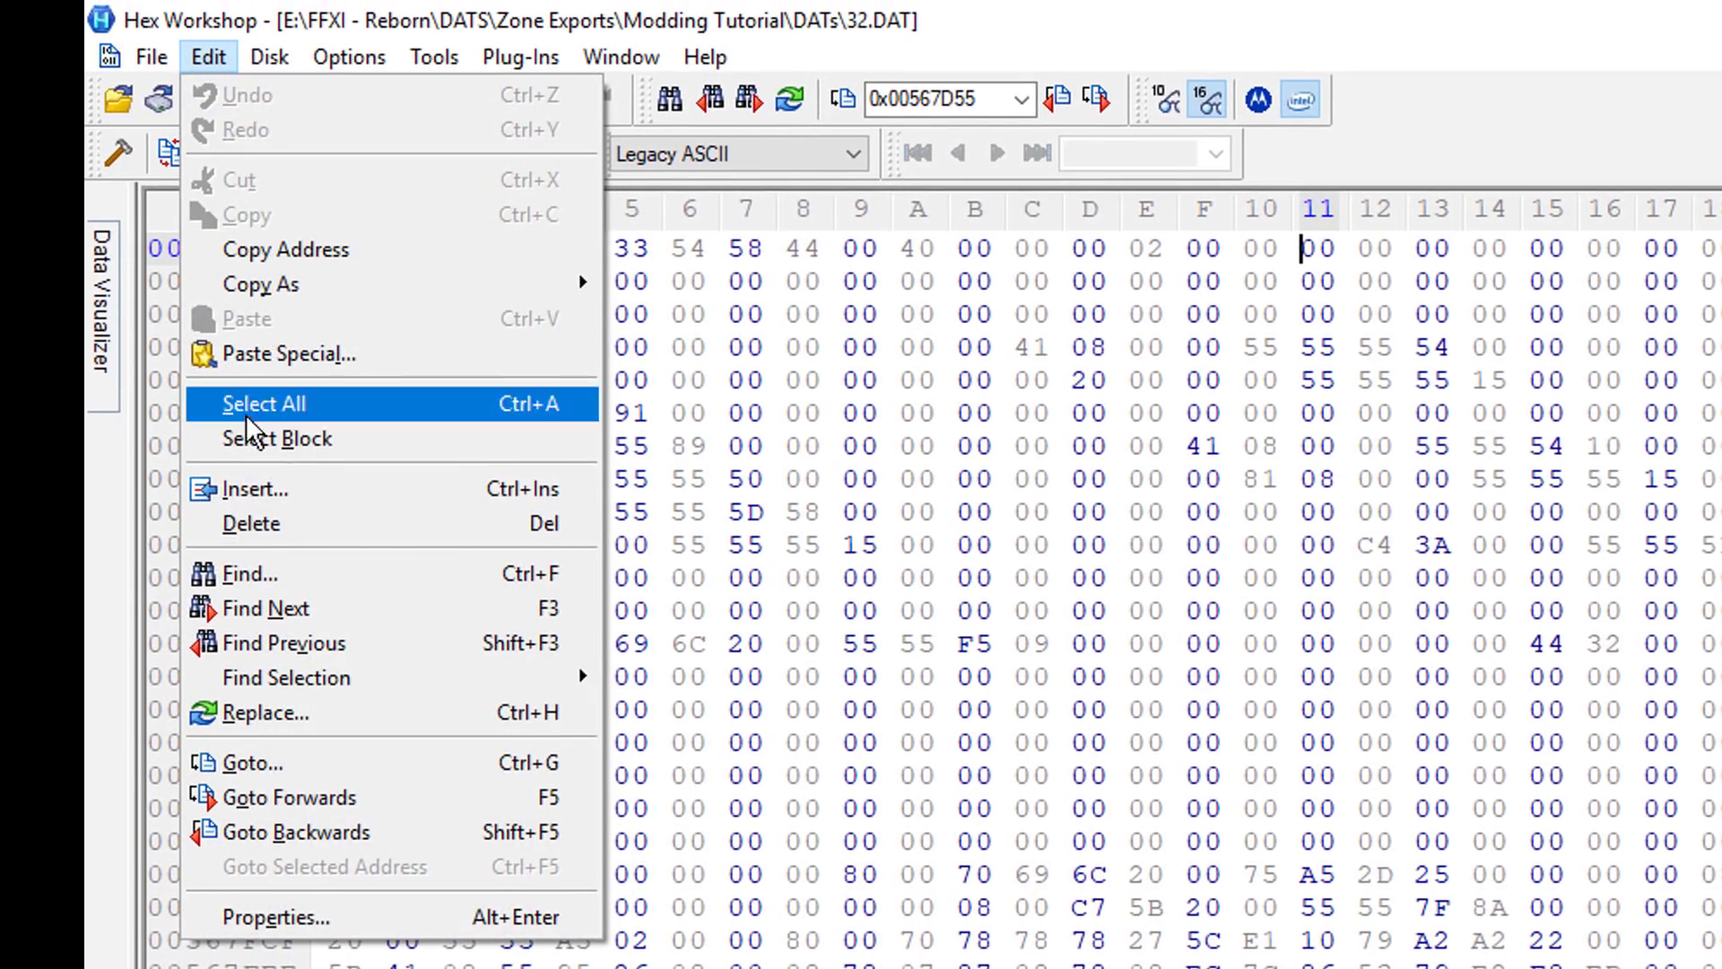
{"action": "left_click", "coordinate": [373, 440]}
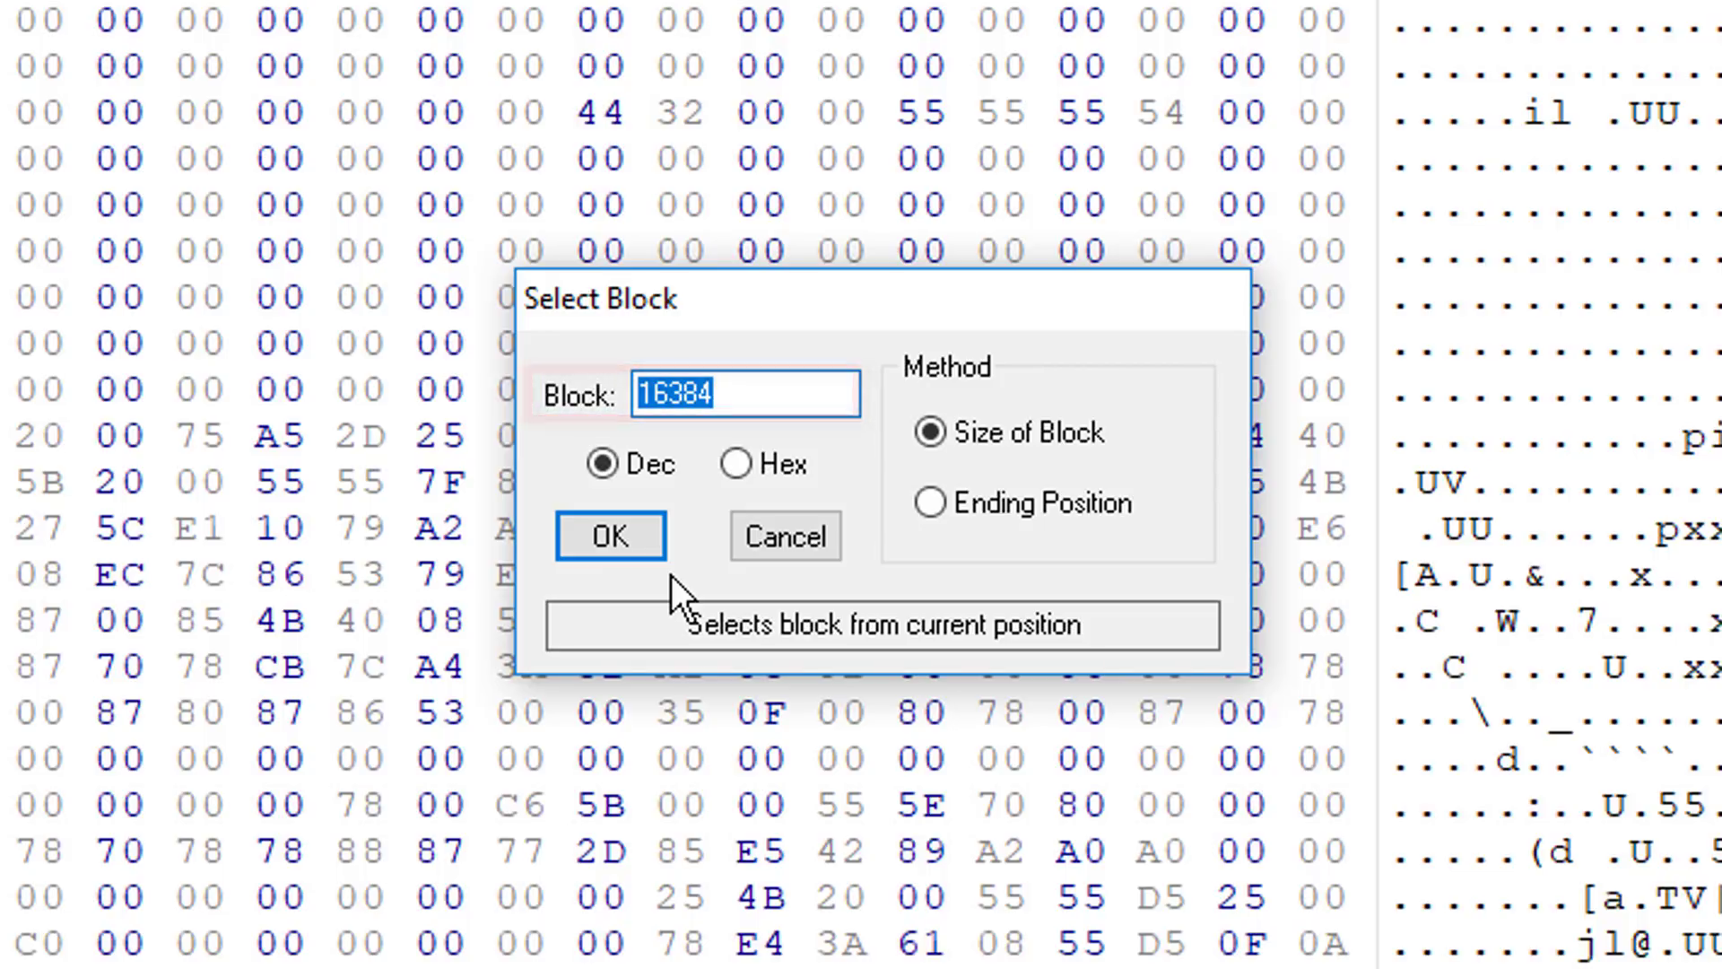
{"action": "left_click", "coordinate": [617, 542]}
{"action": "key", "text": "Delete"}
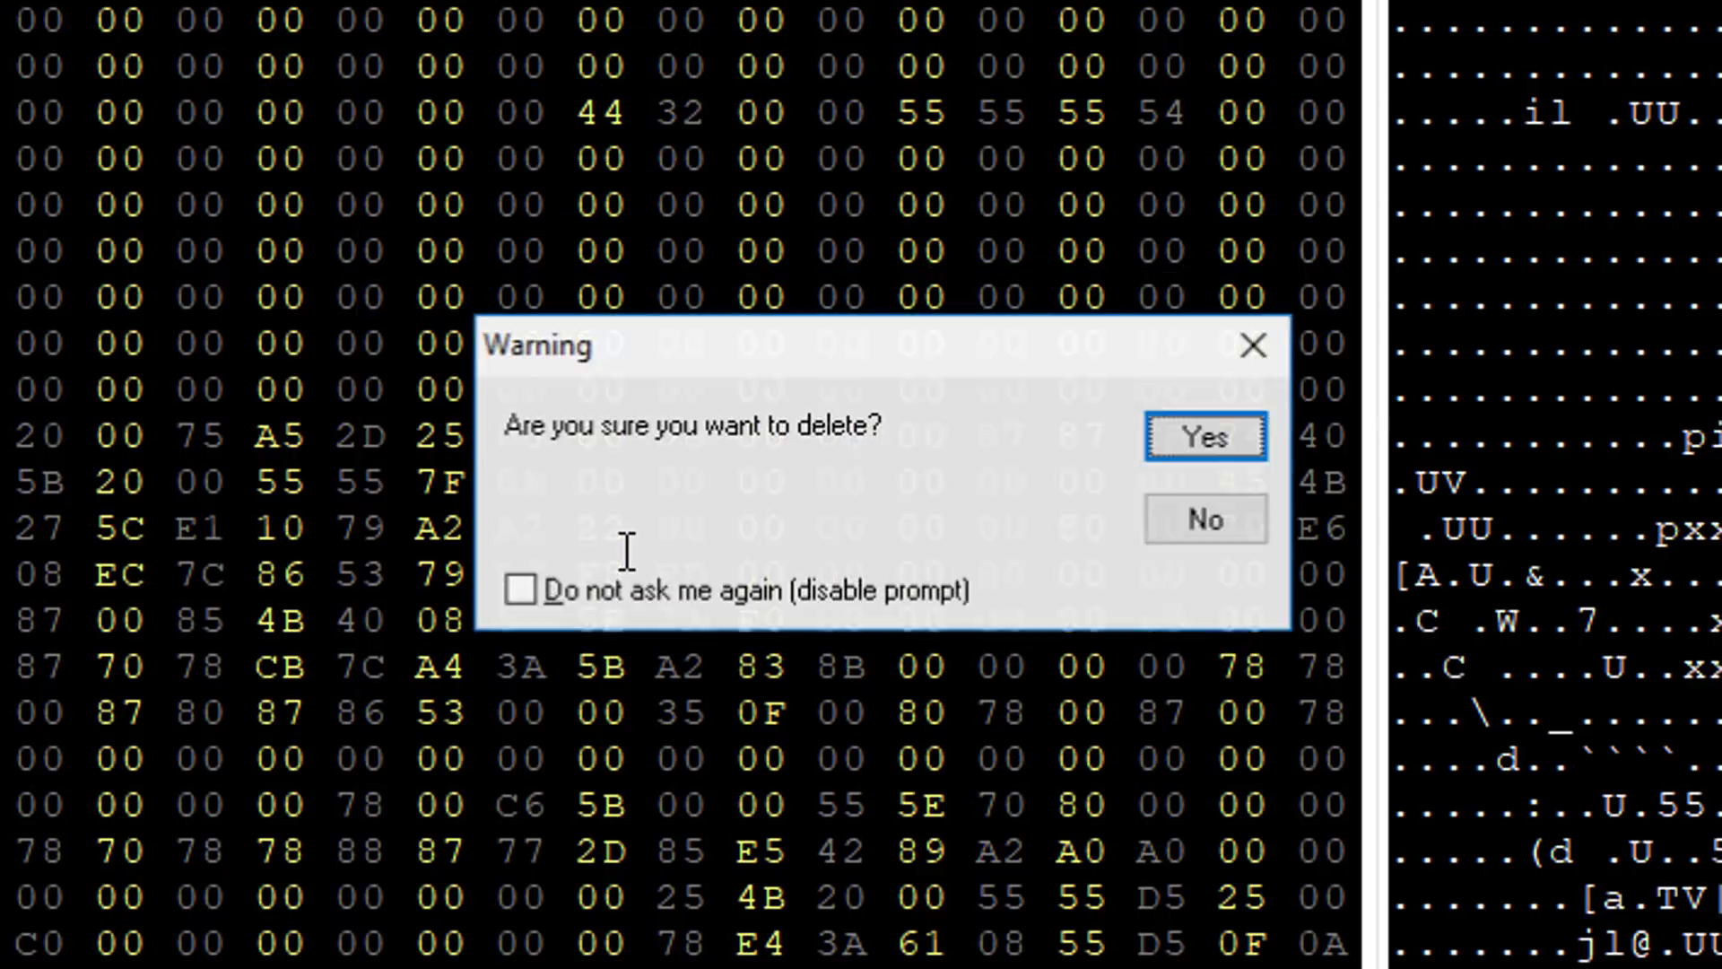
{"action": "key", "text": "Return"}
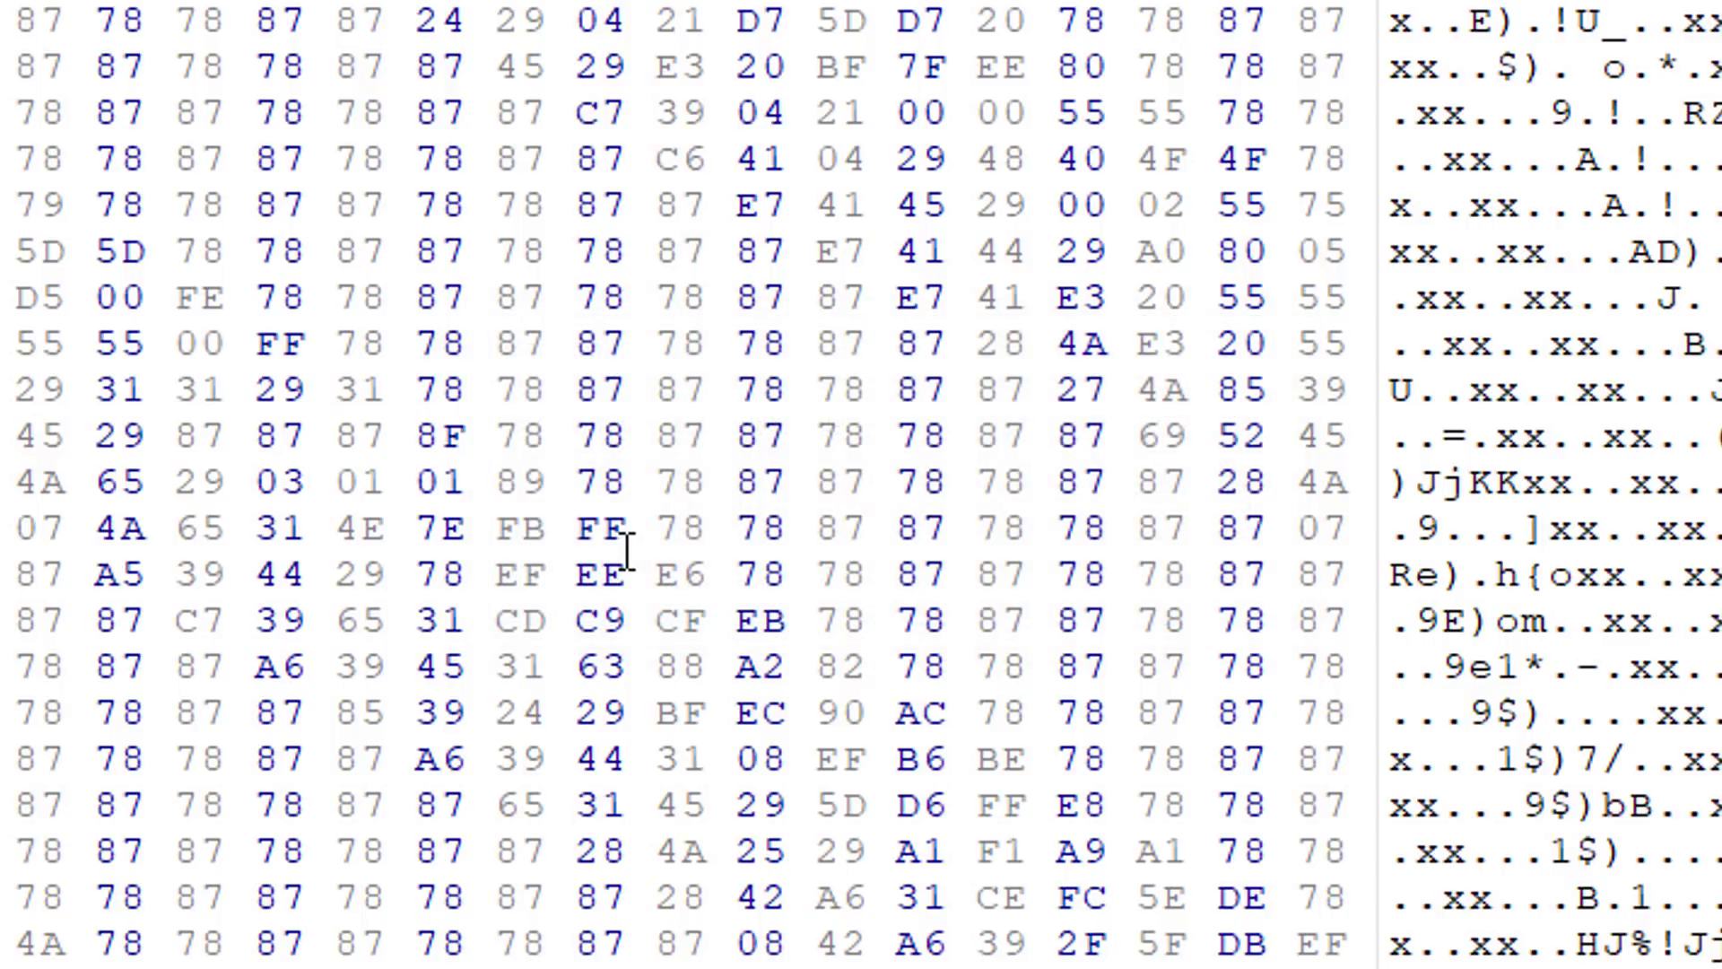
Step: Insert 1048576 decimal bytes filled with hex ff at offset 00567D55, using the guide's data size for a 1024x1024 texture
{"action": "key", "text": "ctrl+g"}
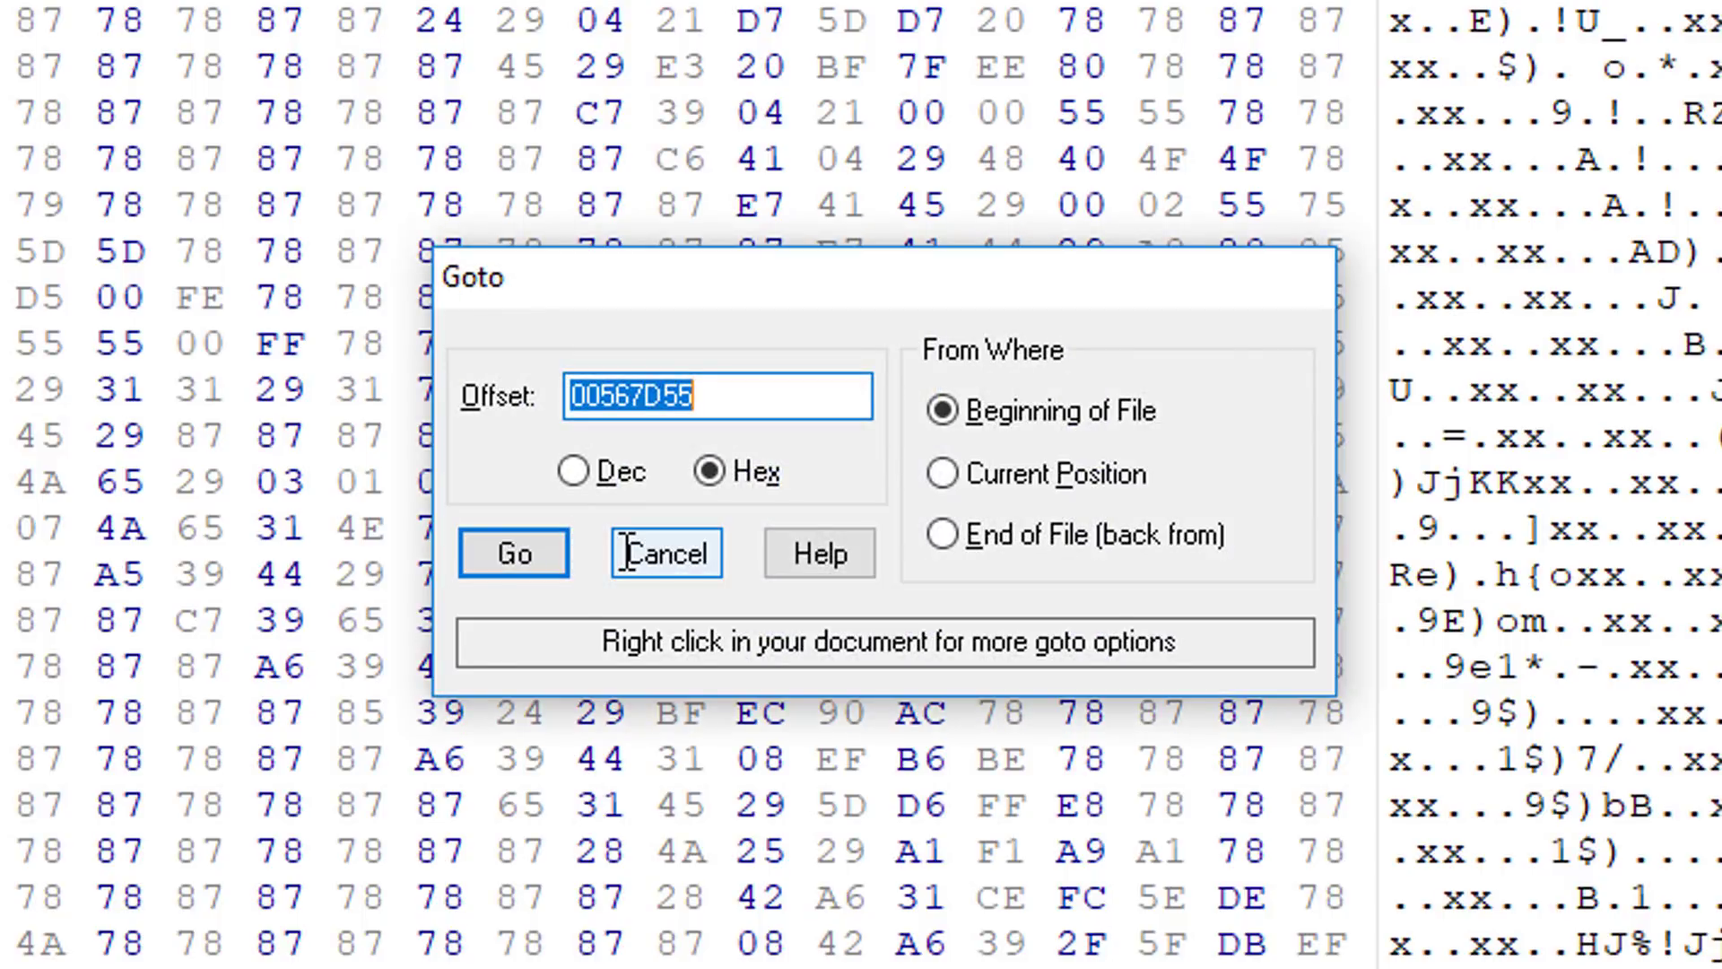
{"action": "left_click", "coordinate": [628, 549]}
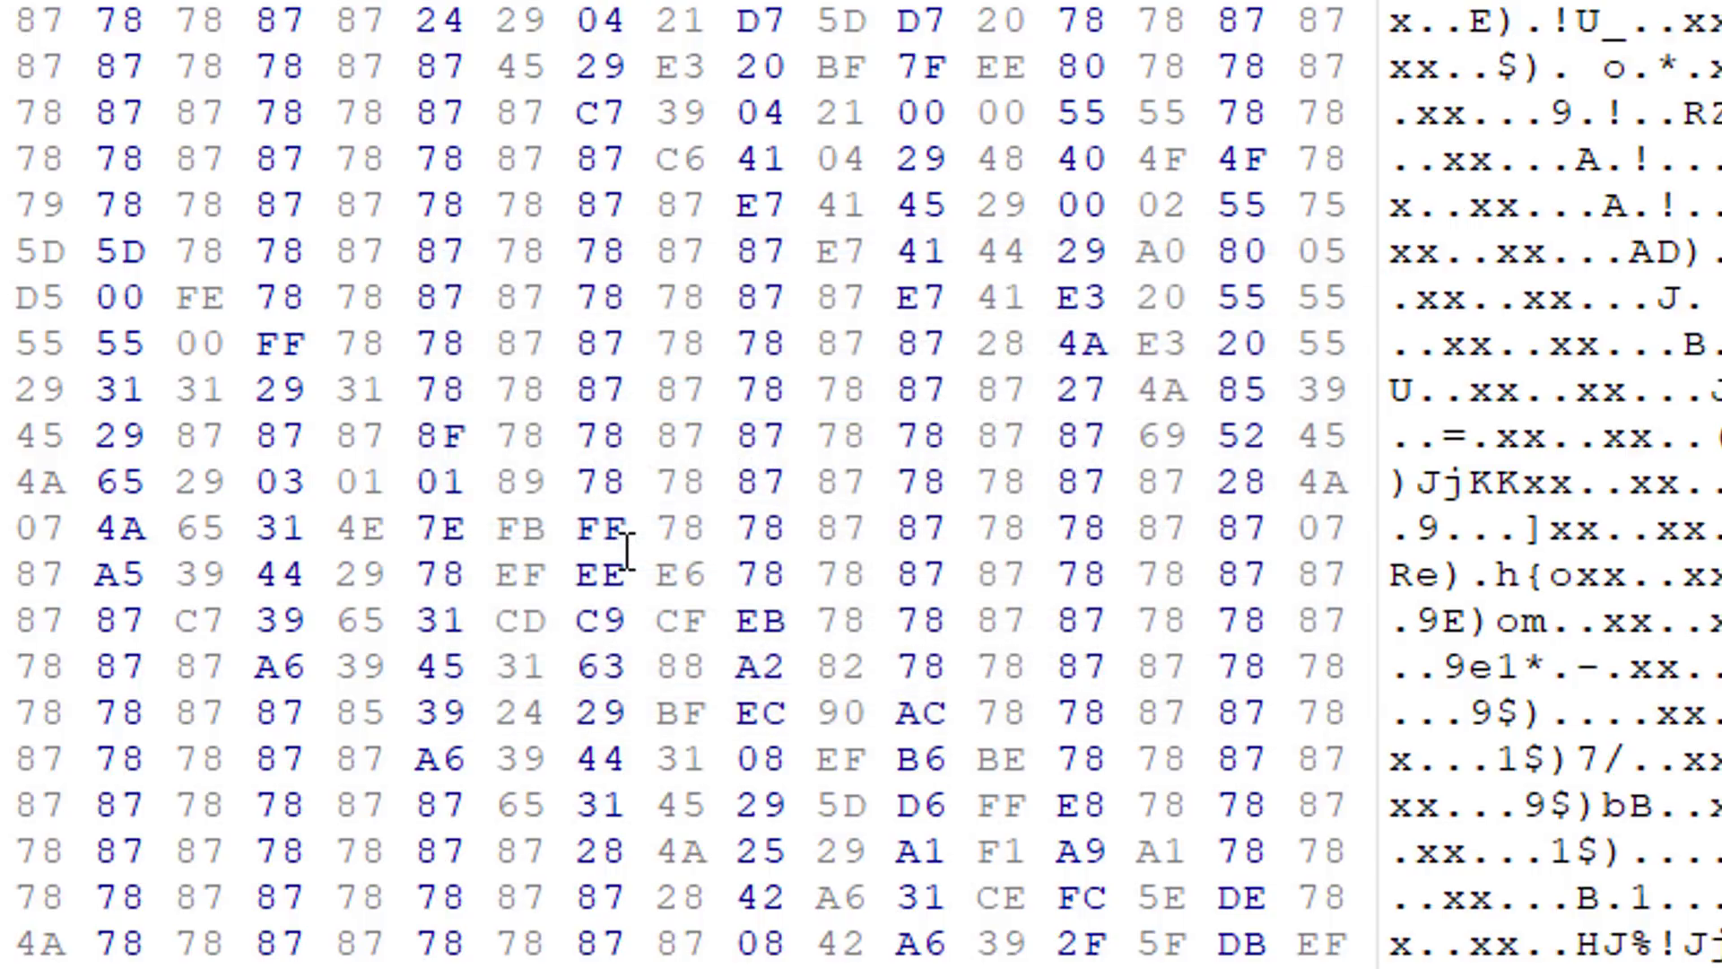
{"action": "key", "text": "ctrl+Insert"}
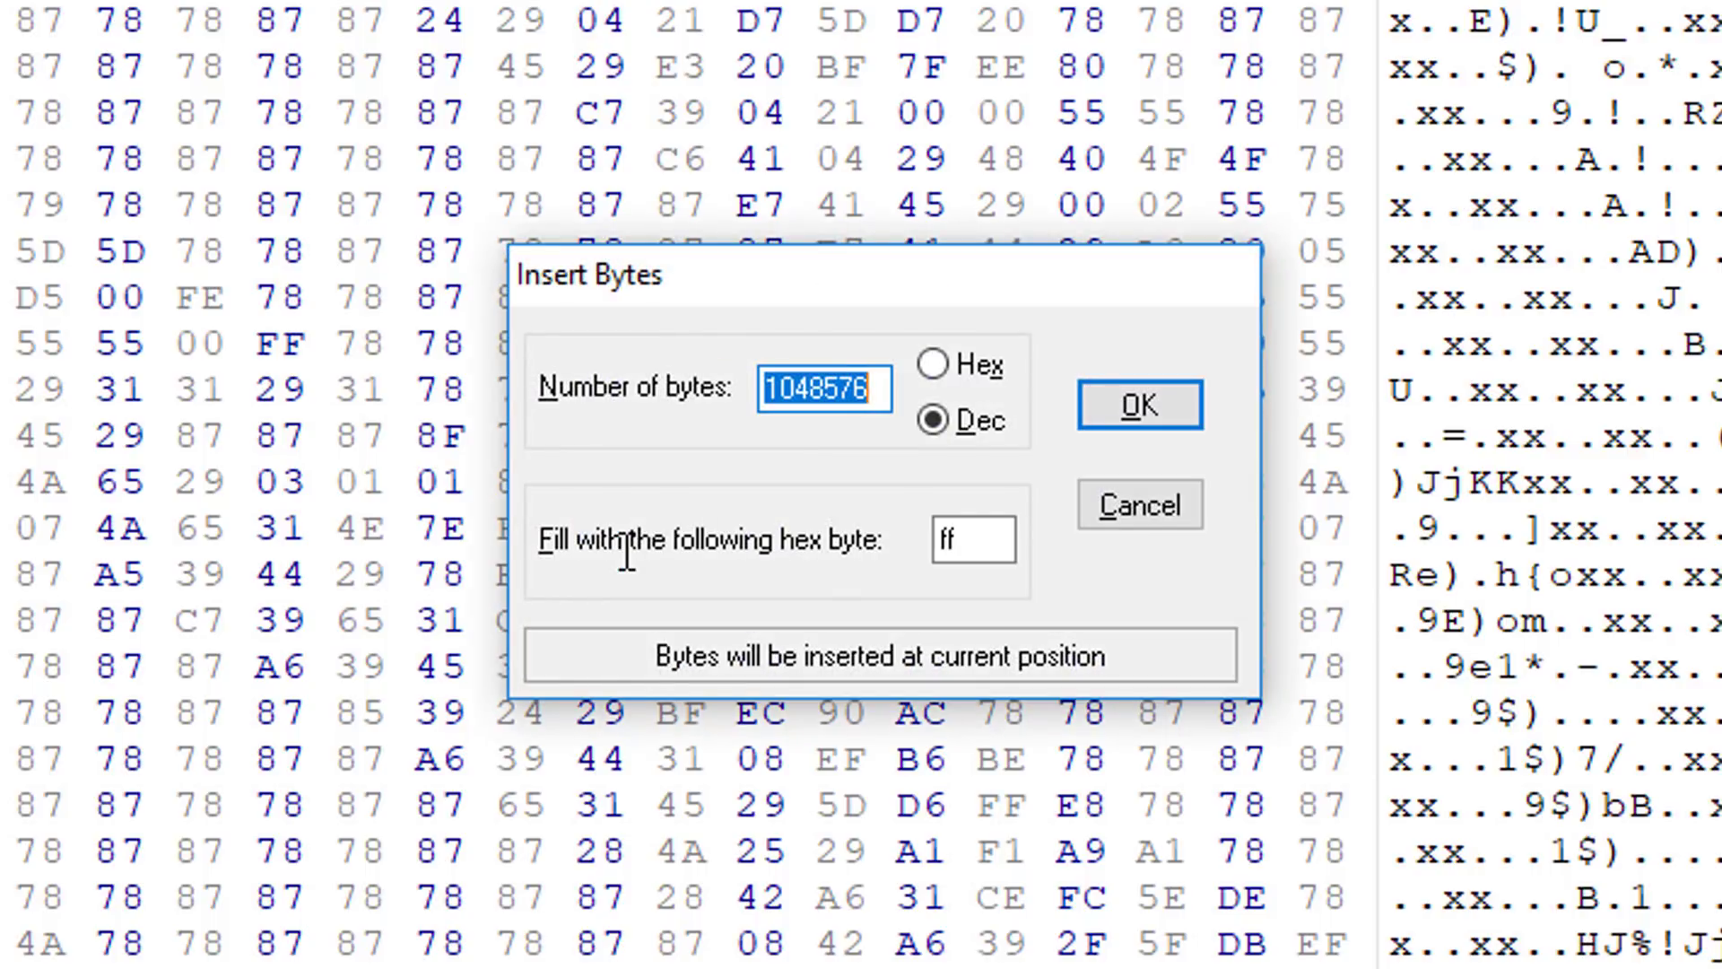
{"action": "left_click_drag", "start_coordinate": [850, 269], "coordinate": [745, 26]}
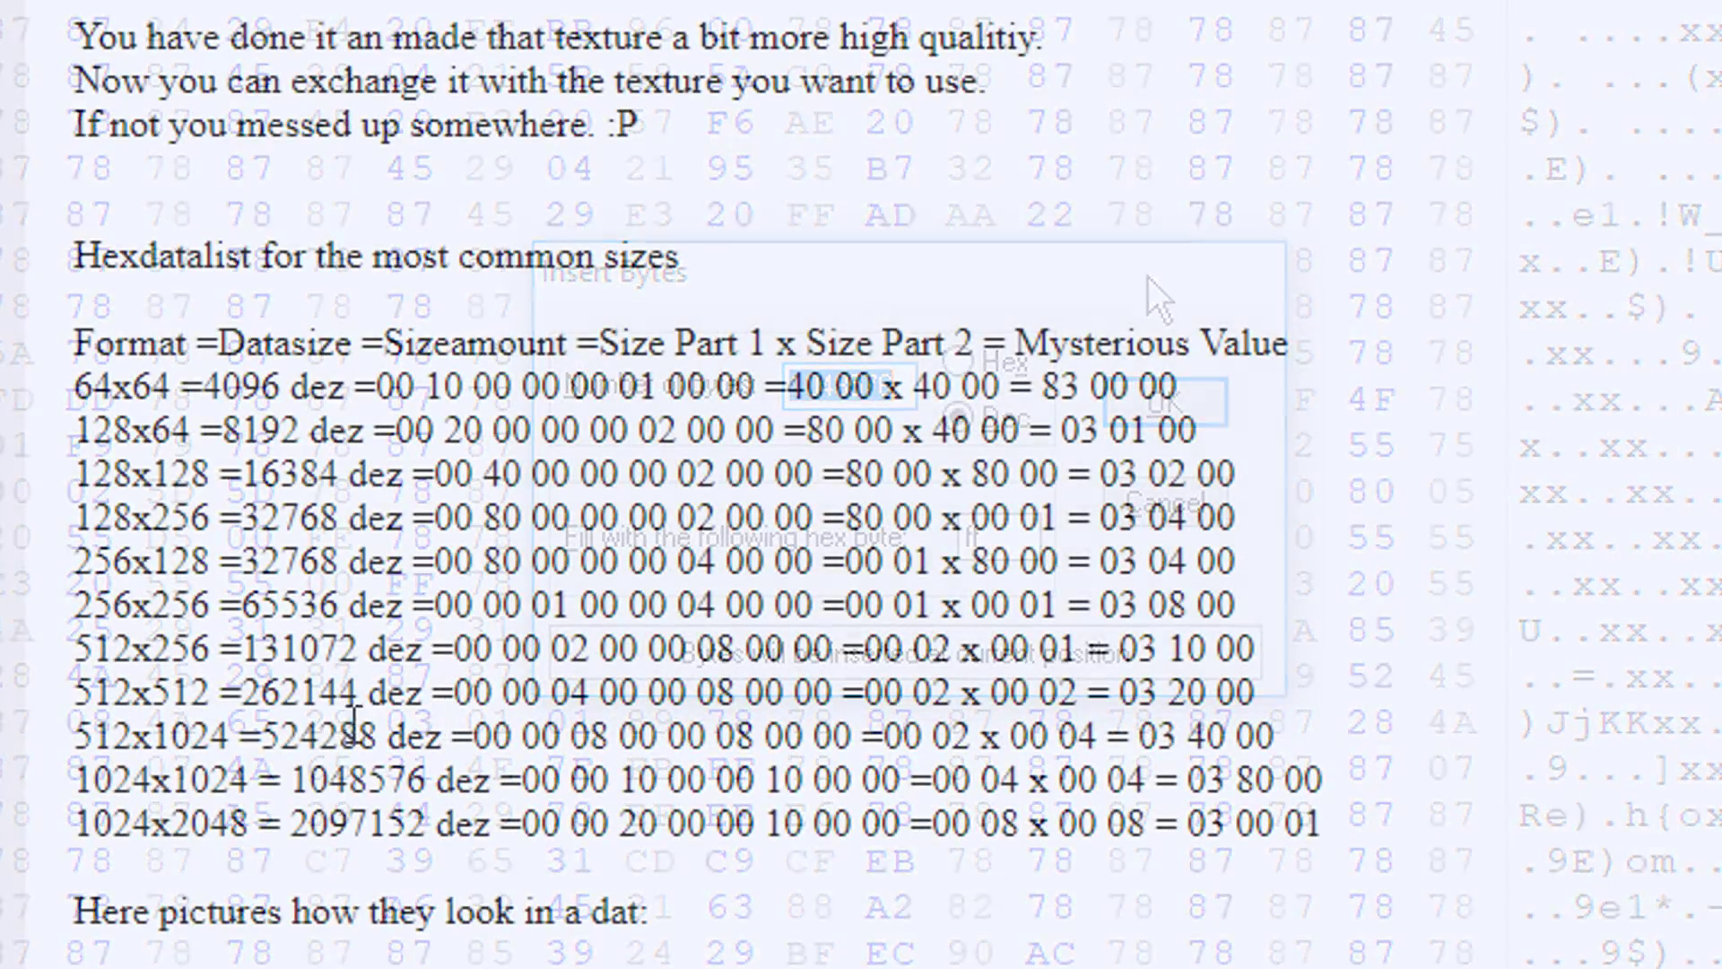
{"action": "left_click_drag", "start_coordinate": [296, 779], "coordinate": [436, 779]}
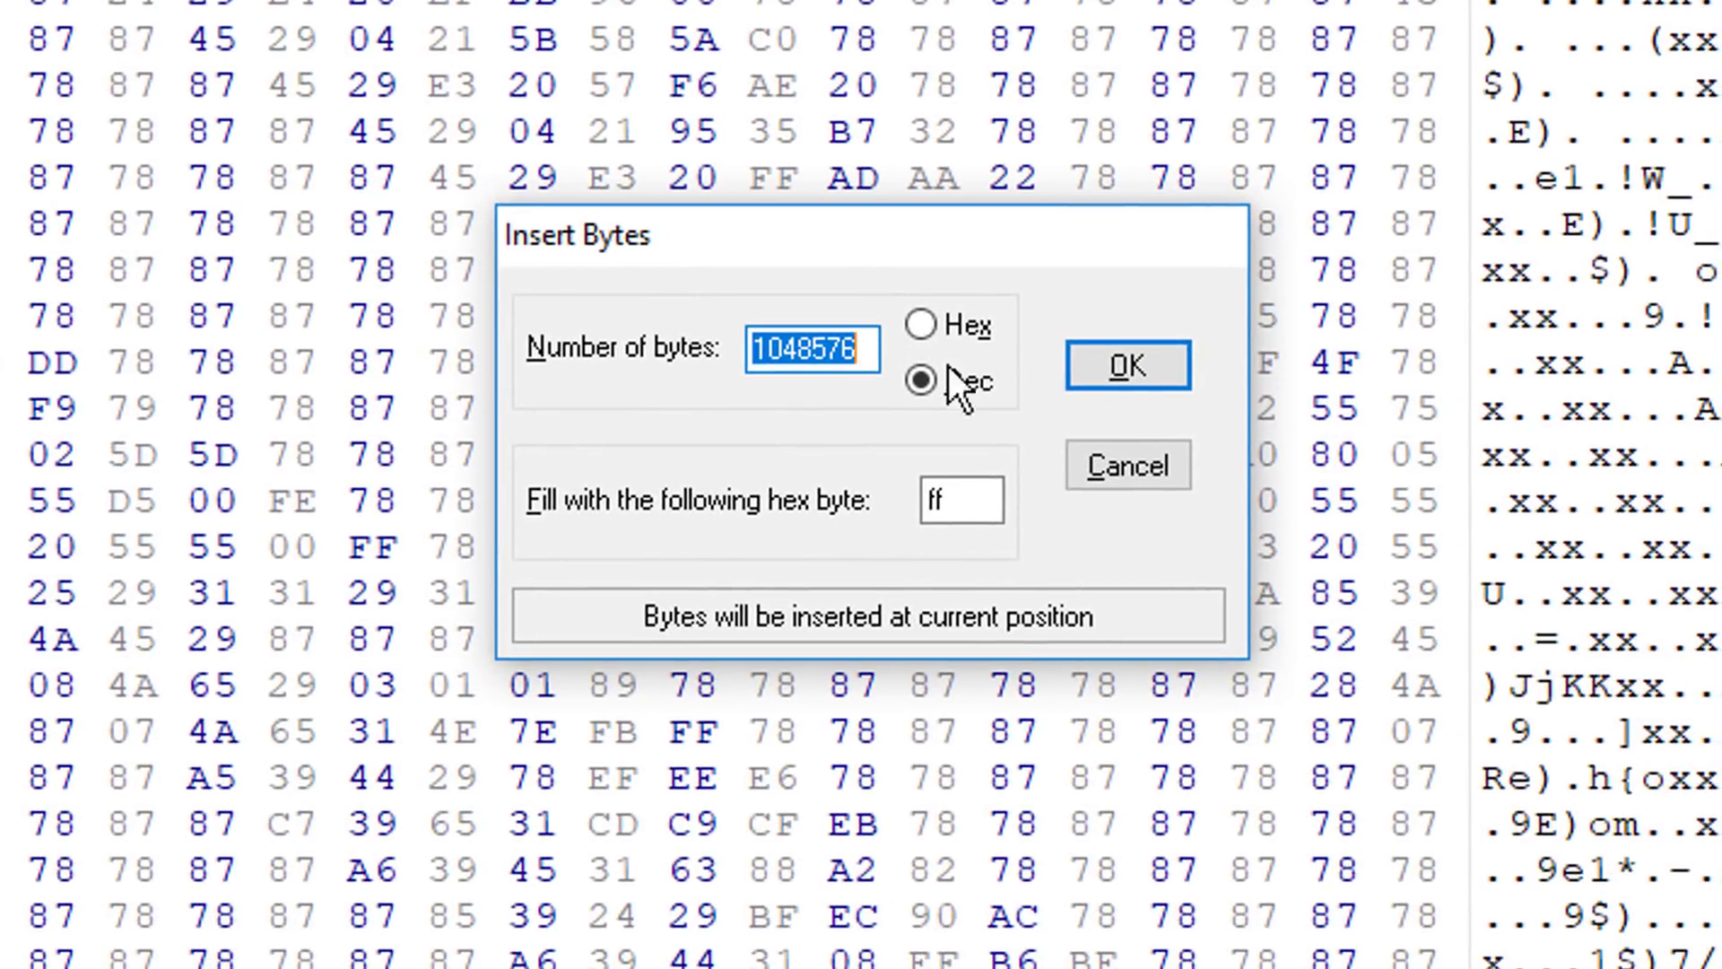
{"action": "left_click", "coordinate": [1177, 363]}
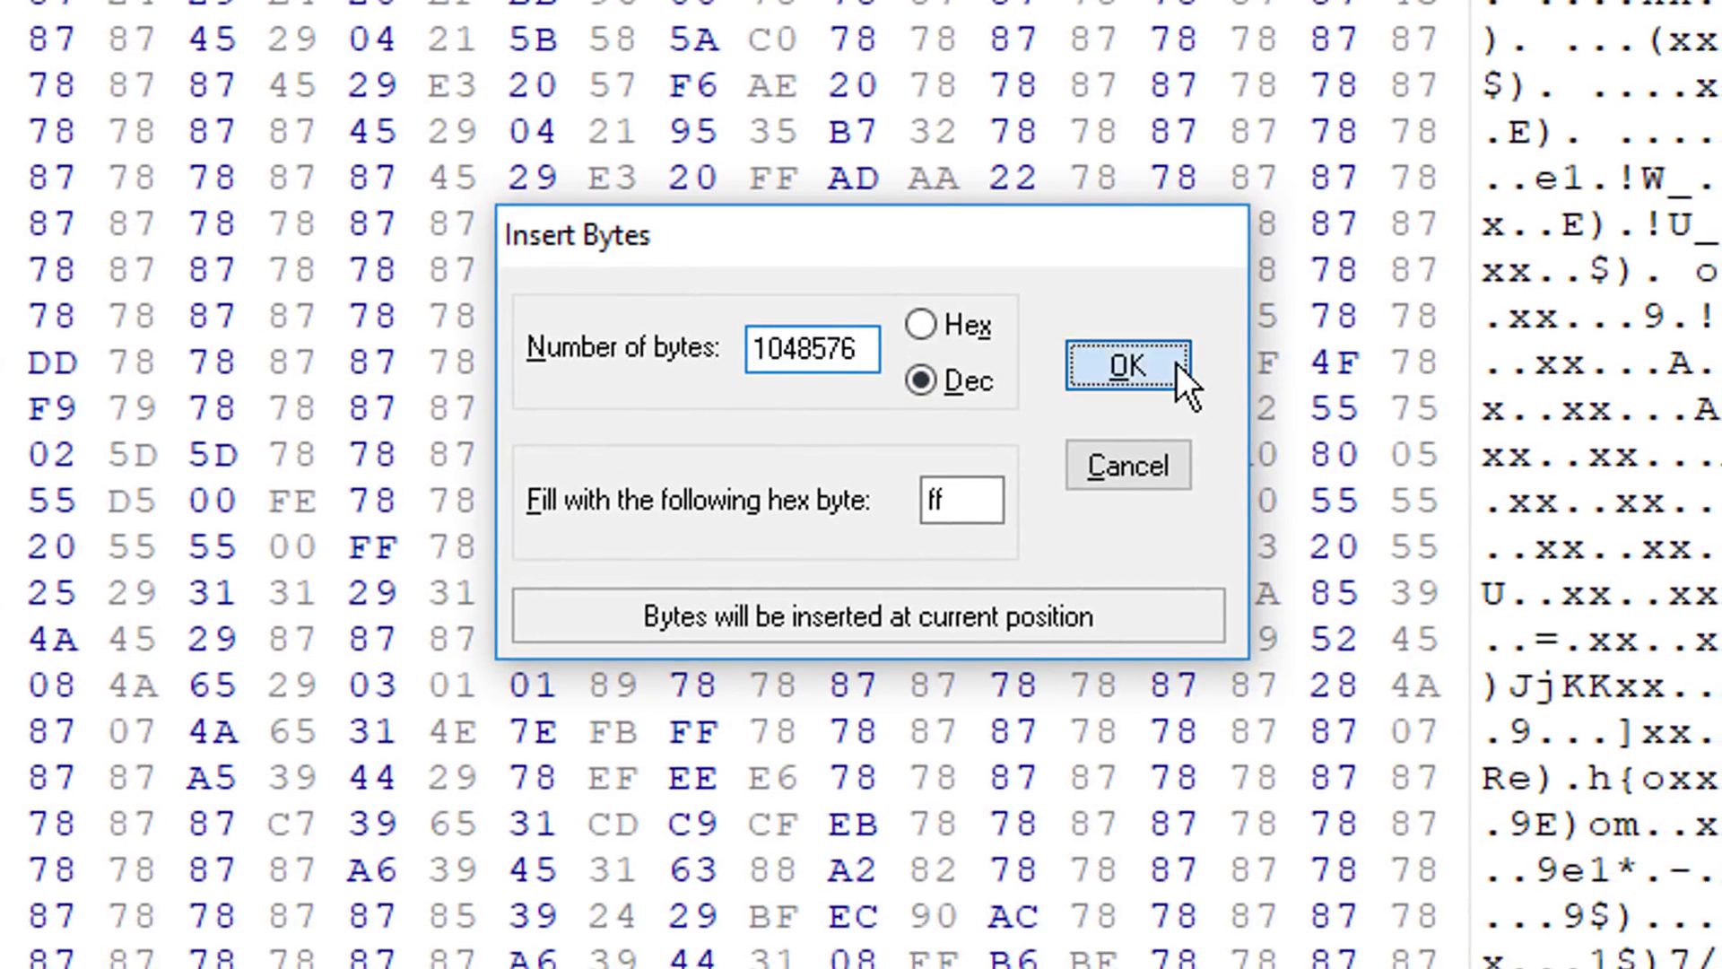
Step: Return to hex offset 00567D55 and select the eight size-amount bytes directly before the inserted block
{"action": "key", "text": "ctrl+g"}
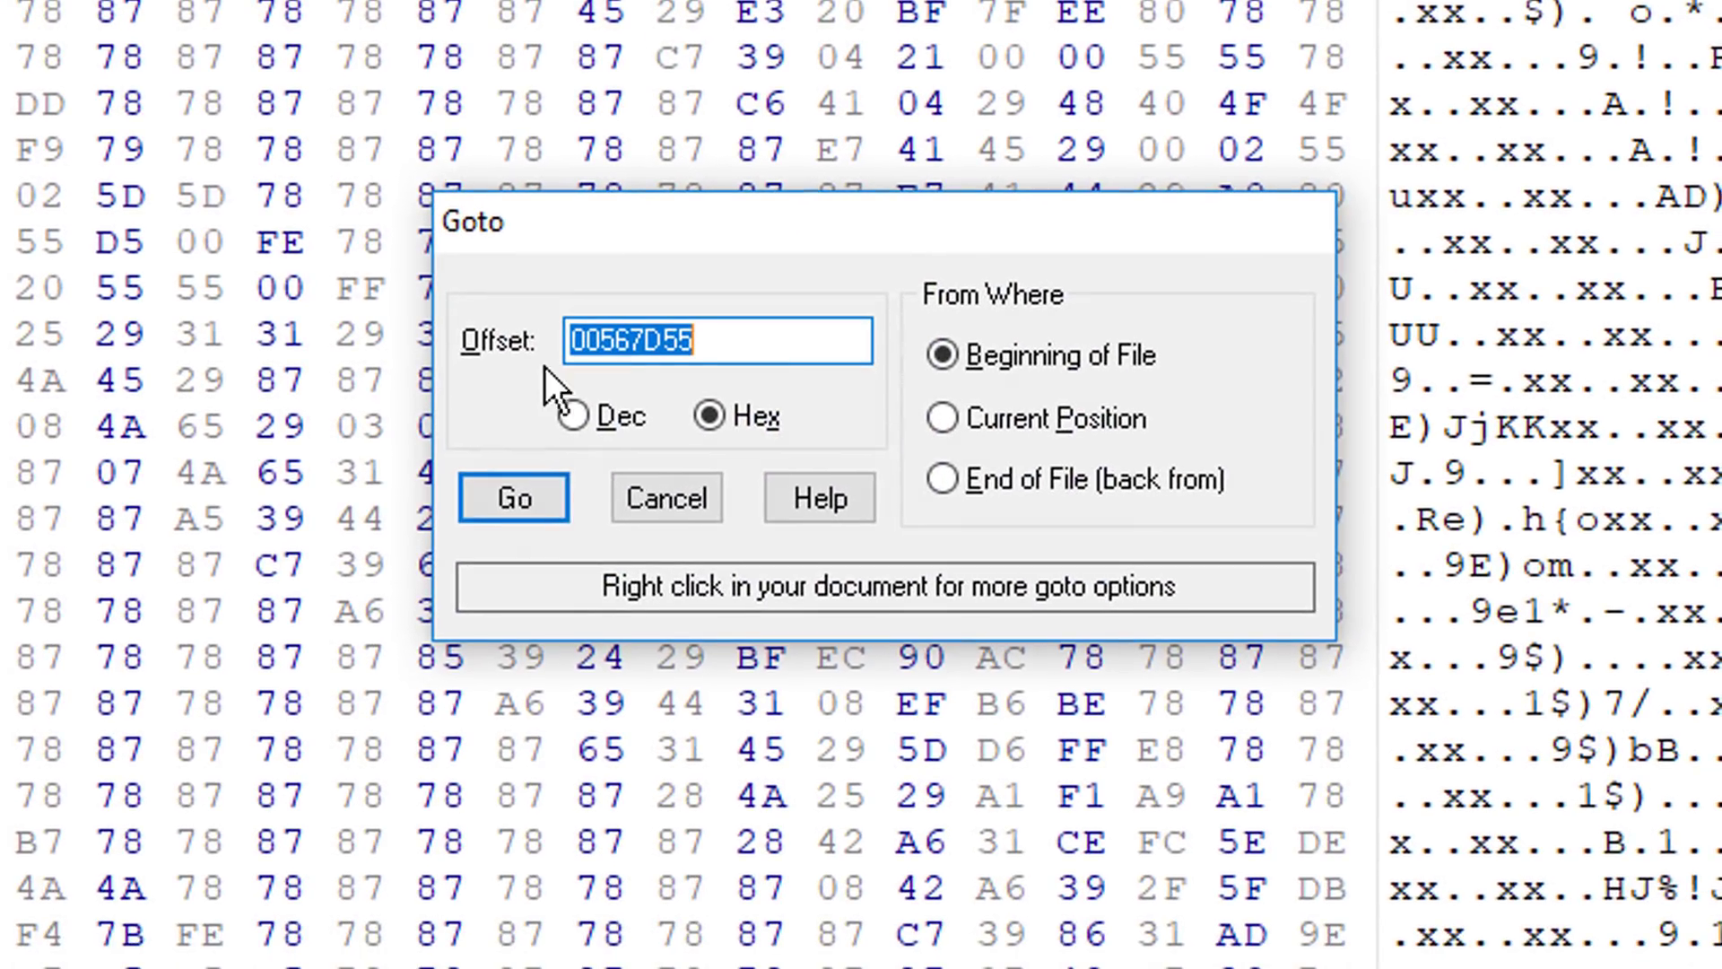
{"action": "left_click", "coordinate": [520, 515]}
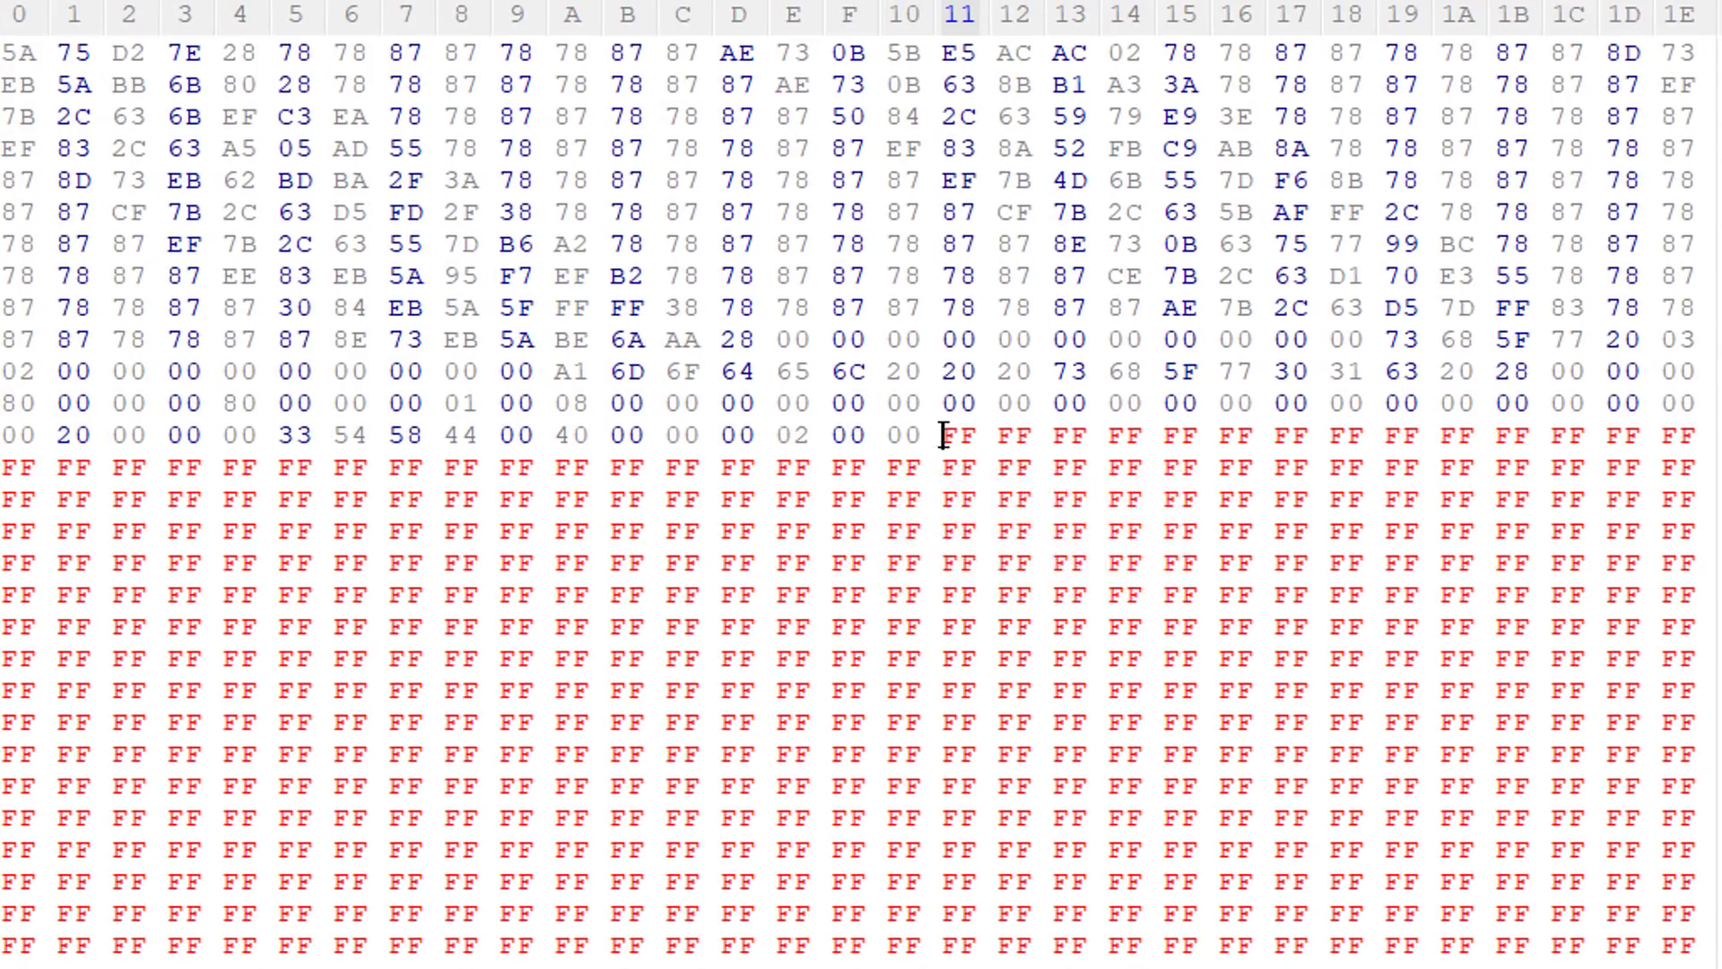
{"action": "left_click_drag", "start_coordinate": [932, 435], "coordinate": [508, 418]}
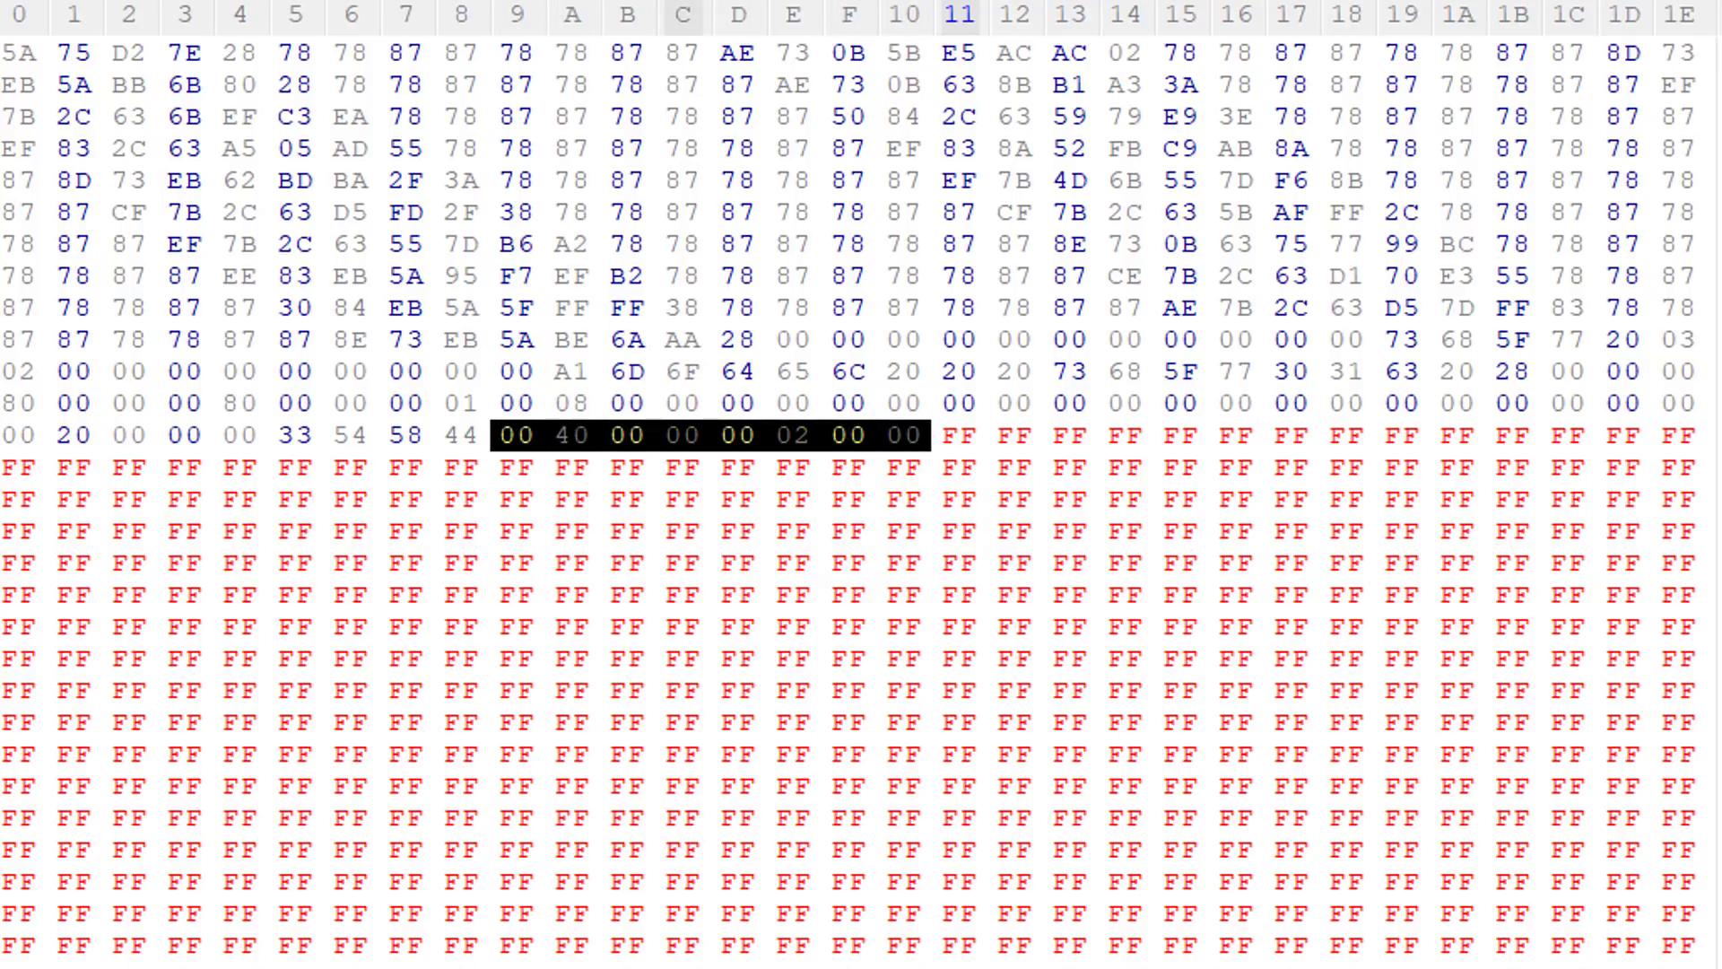
Step: Compare the selected bytes with the guide's 128x128 size amount and examine the size amount listed for 1024x1024
{"action": "key", "text": "alt+Tab"}
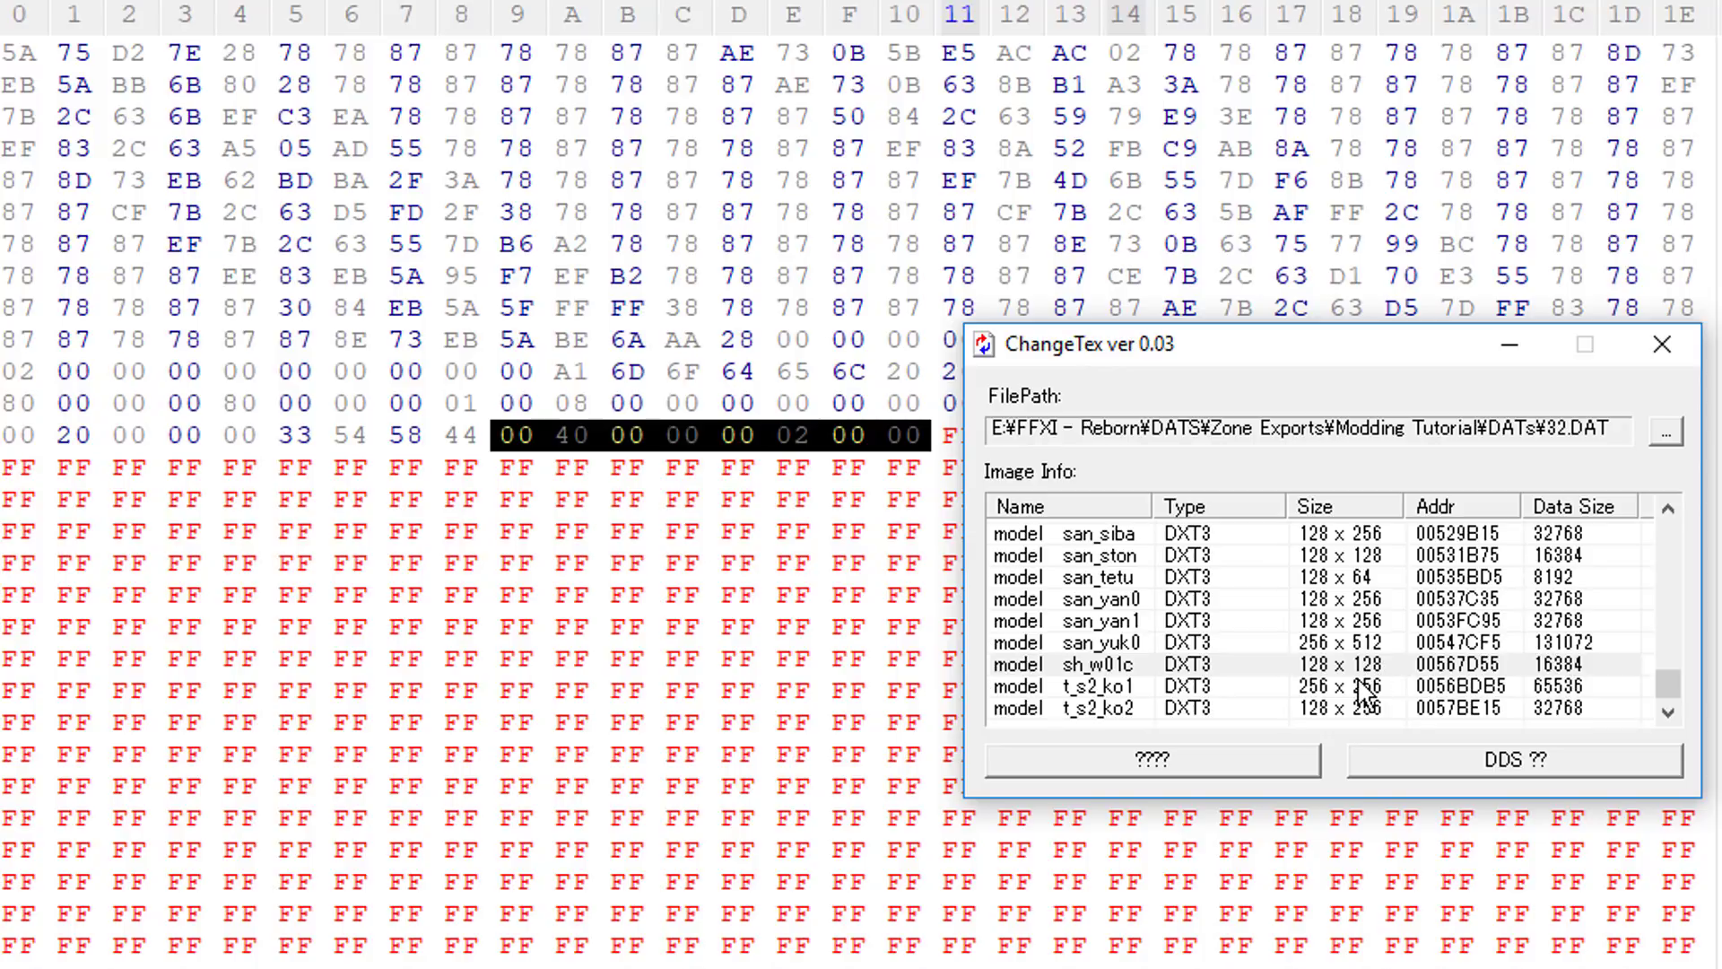
{"action": "key", "text": "alt+Tab"}
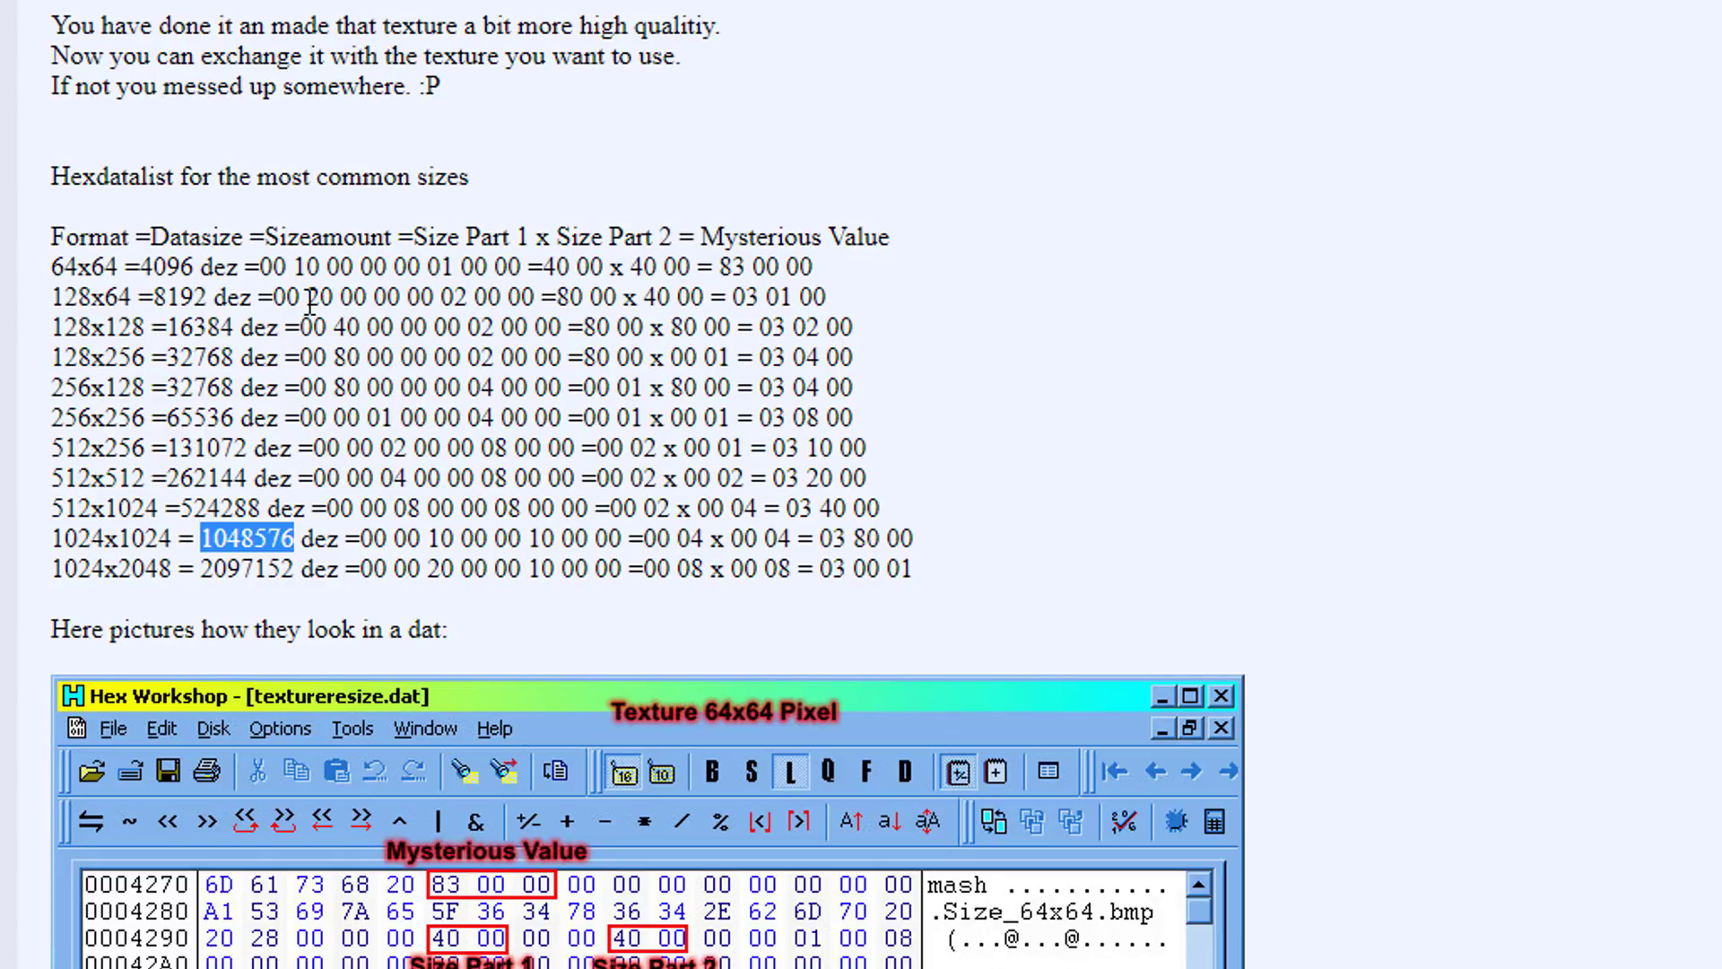
{"action": "left_click_drag", "start_coordinate": [300, 326], "coordinate": [564, 321]}
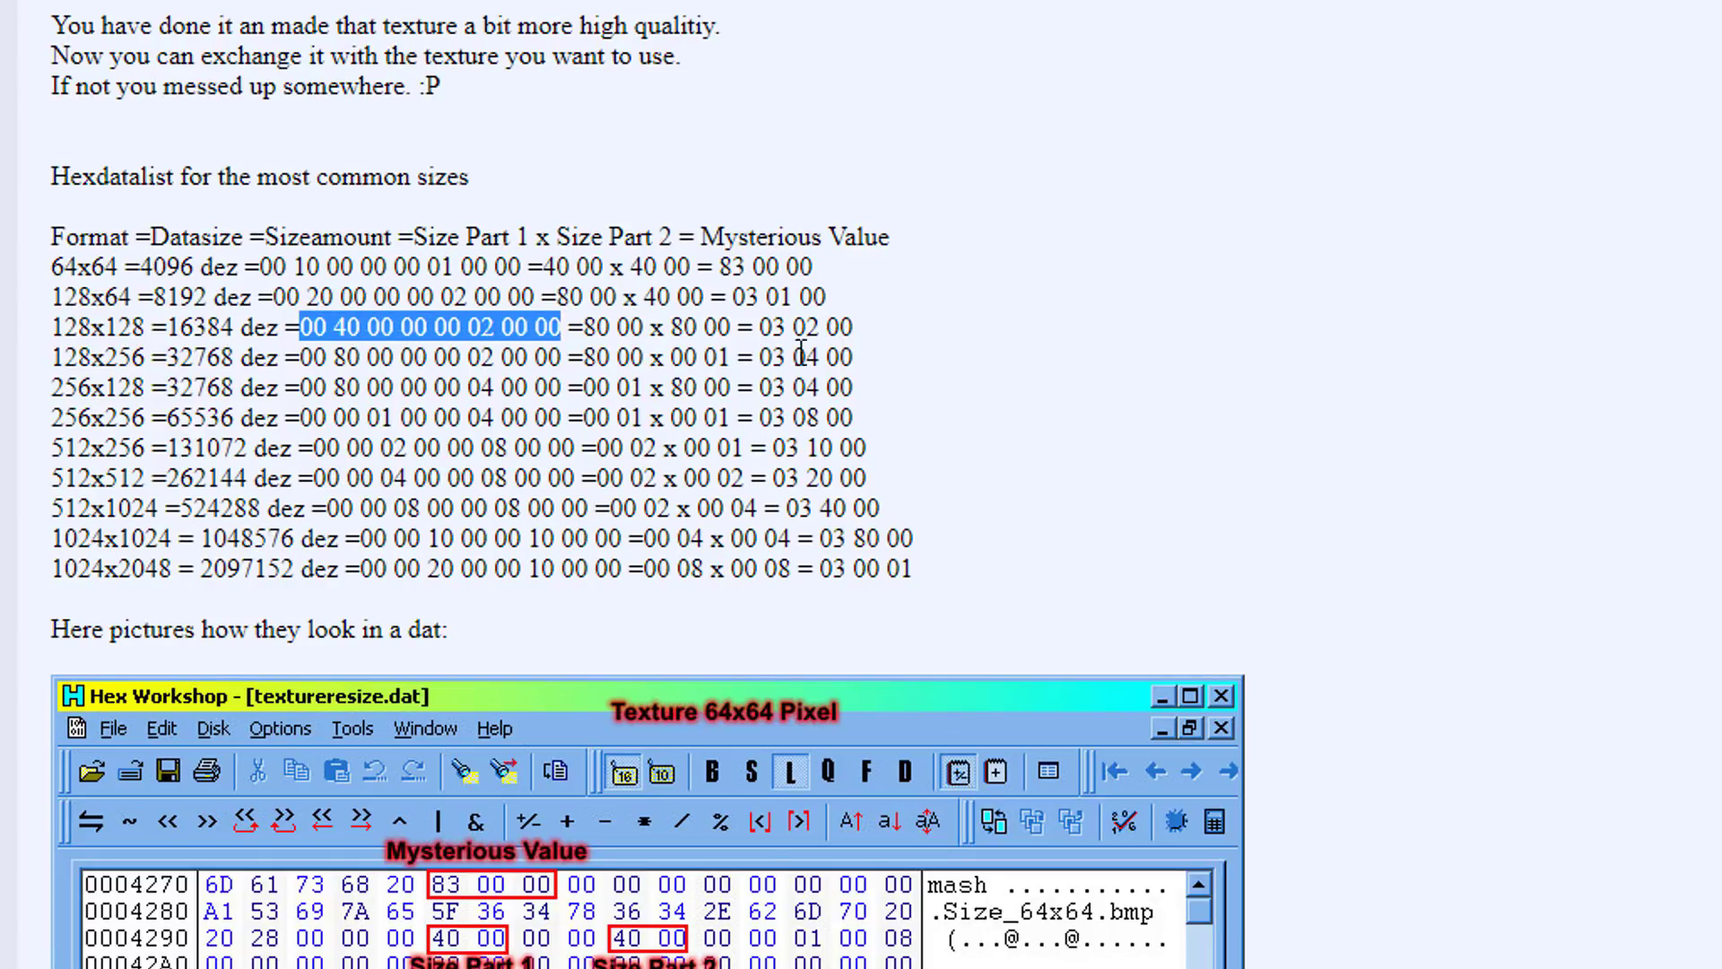
{"action": "key", "text": "alt+Tab"}
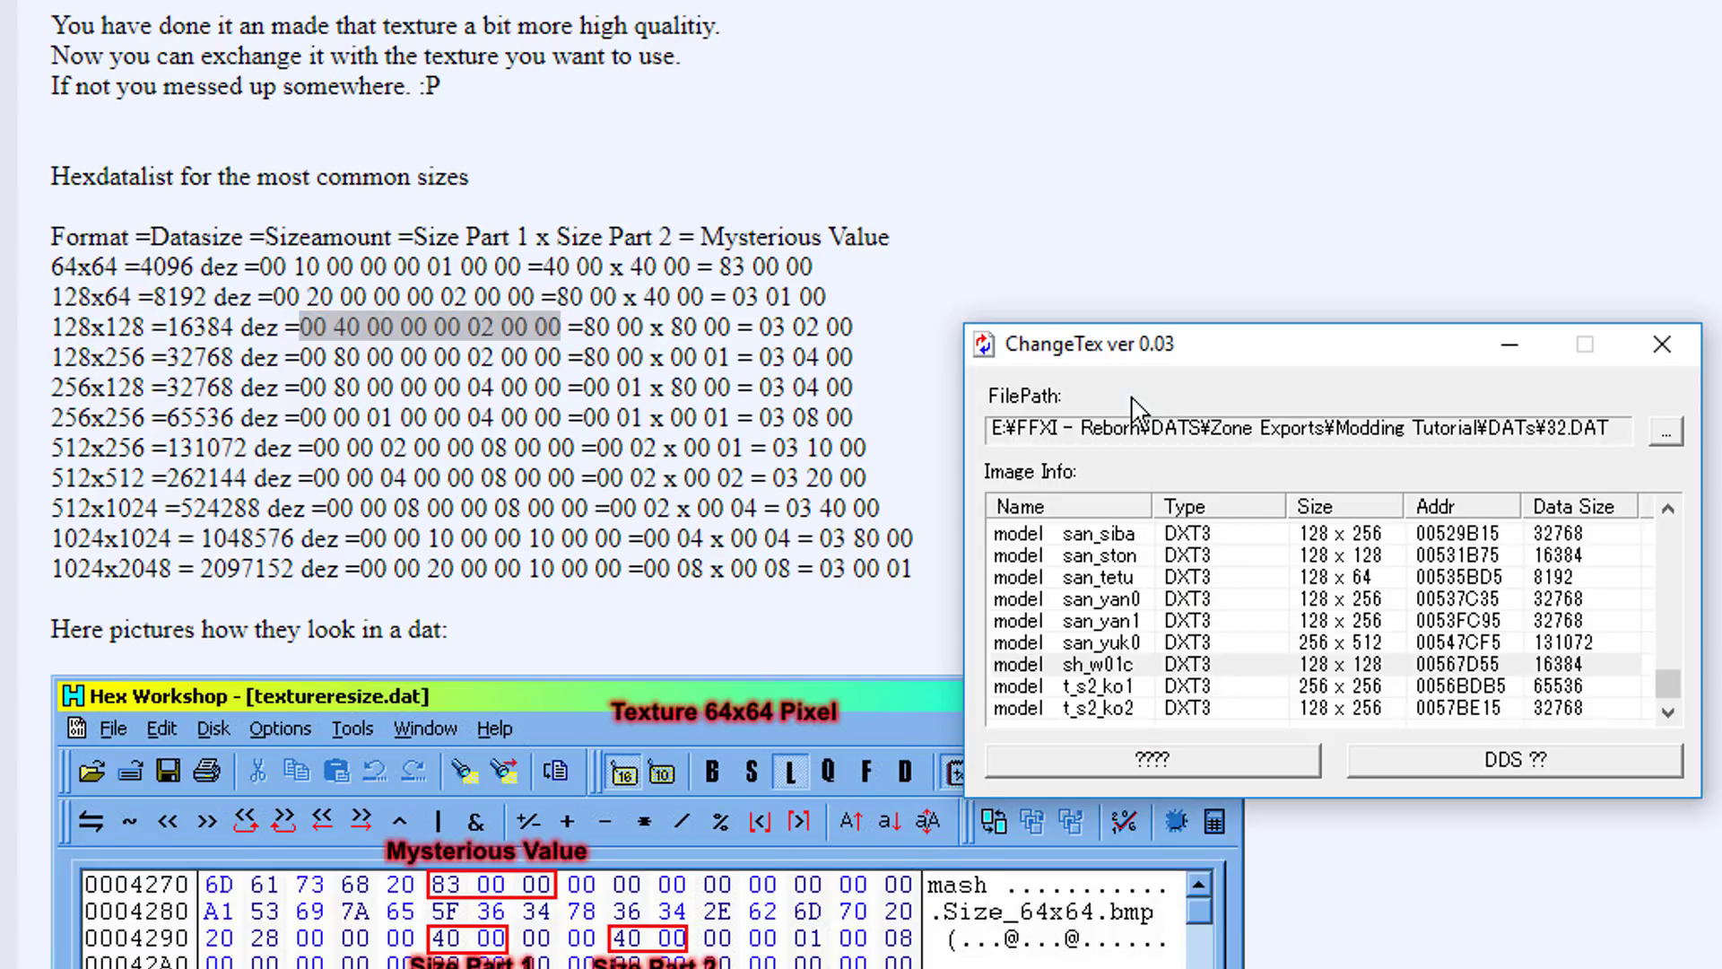
{"action": "key", "text": "alt+Tab"}
{"action": "key", "text": "alt+Tab"}
{"action": "key", "text": "Tab"}
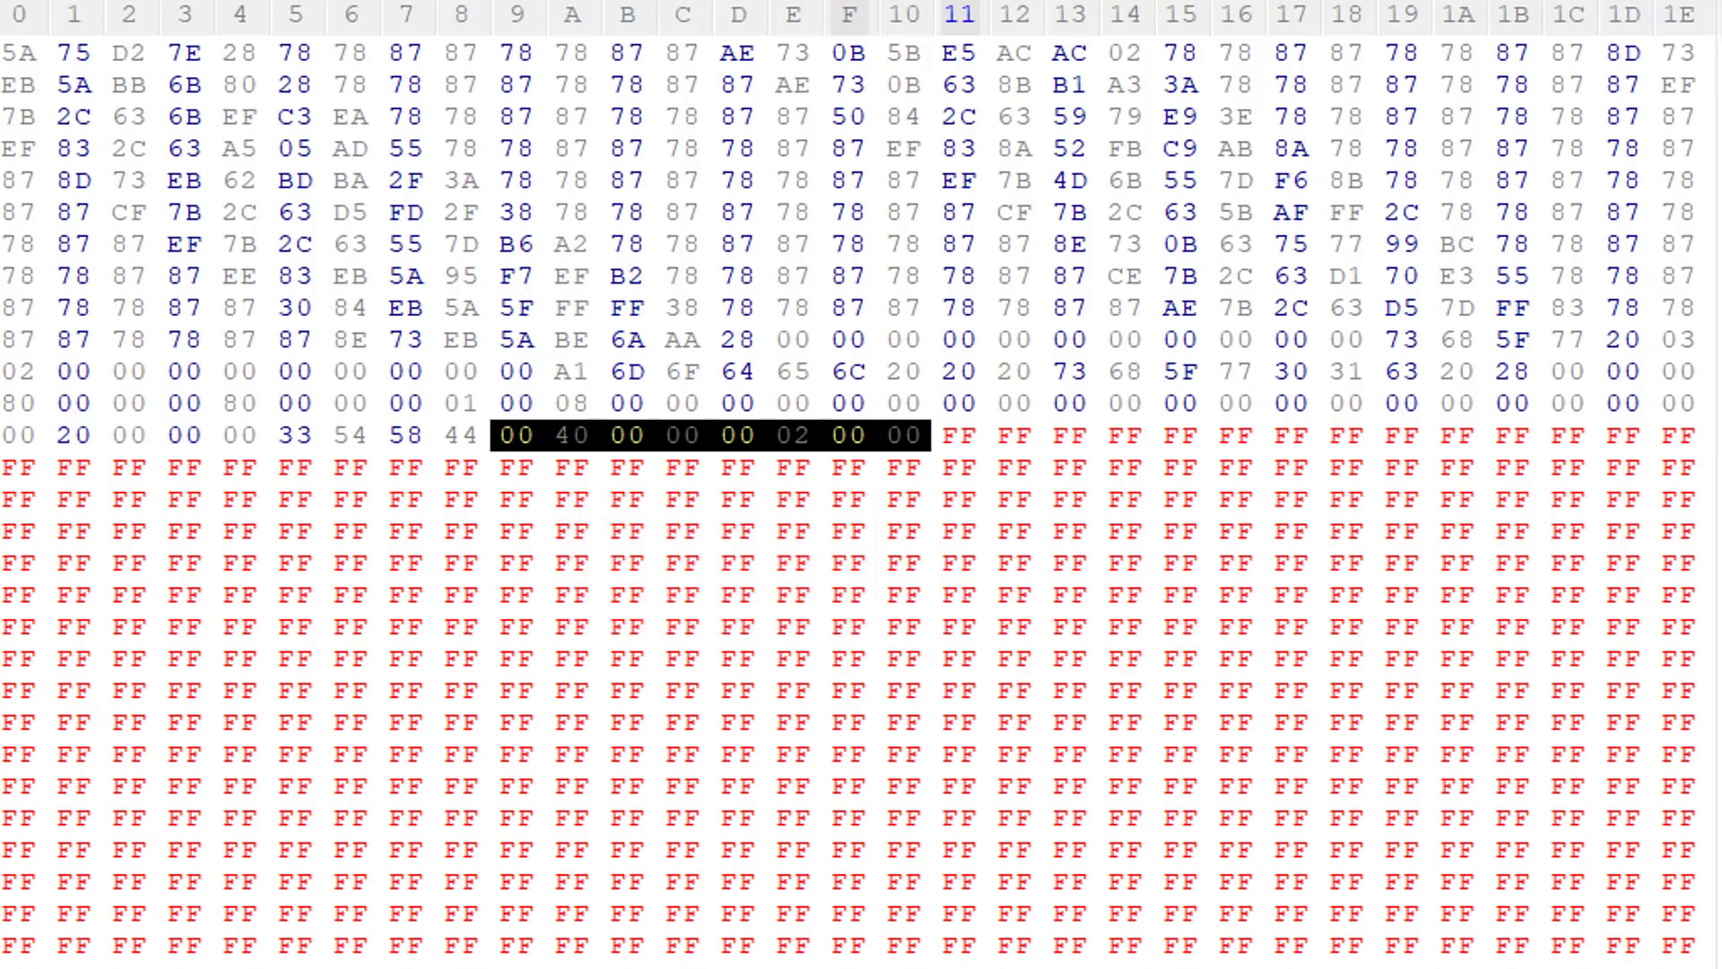
{"action": "key", "text": "alt+Tab"}
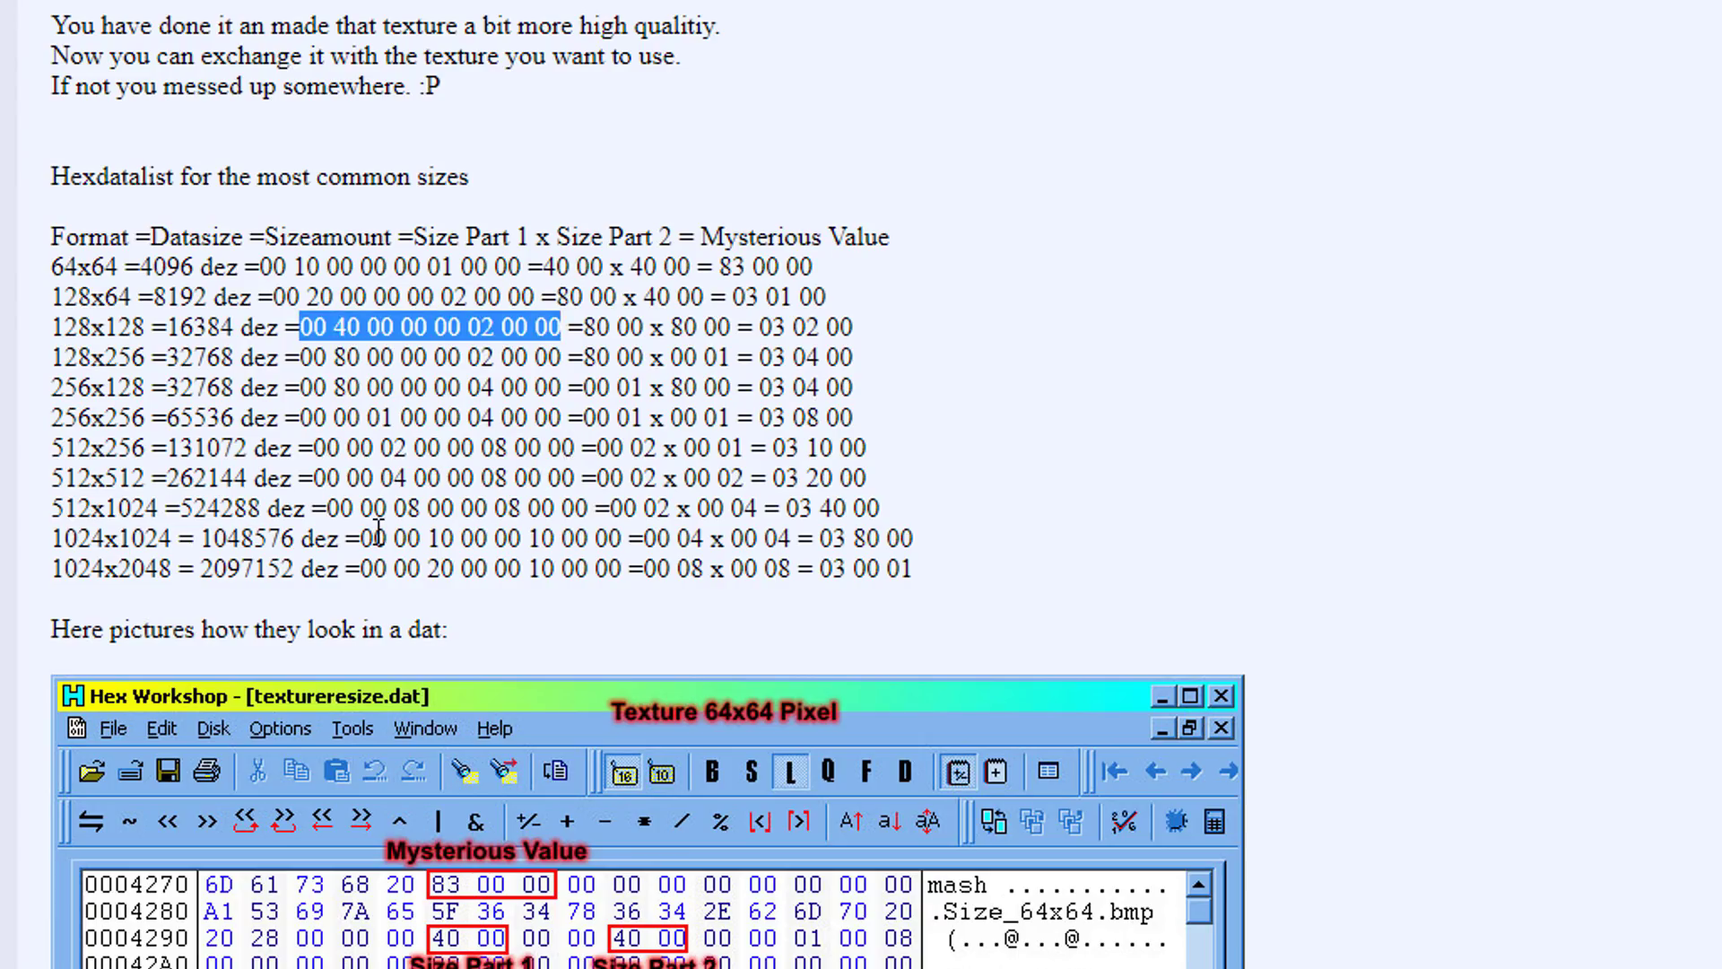
{"action": "left_click_drag", "start_coordinate": [361, 536], "coordinate": [628, 537]}
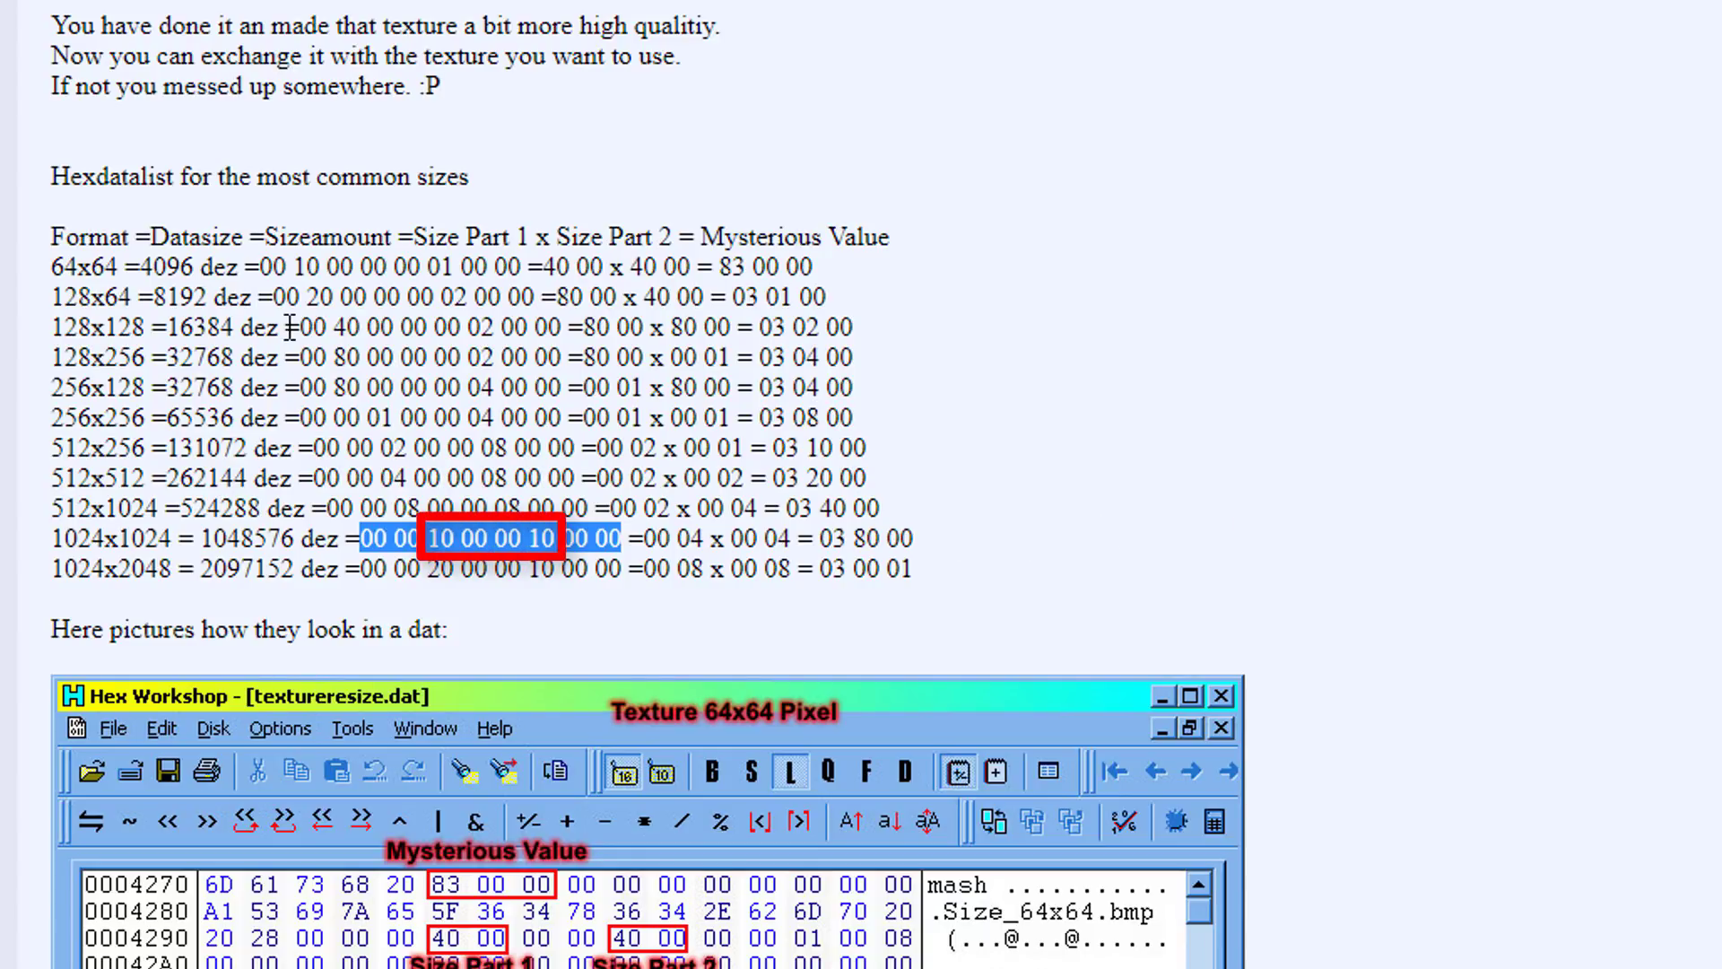
{"action": "left_click_drag", "start_coordinate": [367, 327], "coordinate": [471, 327]}
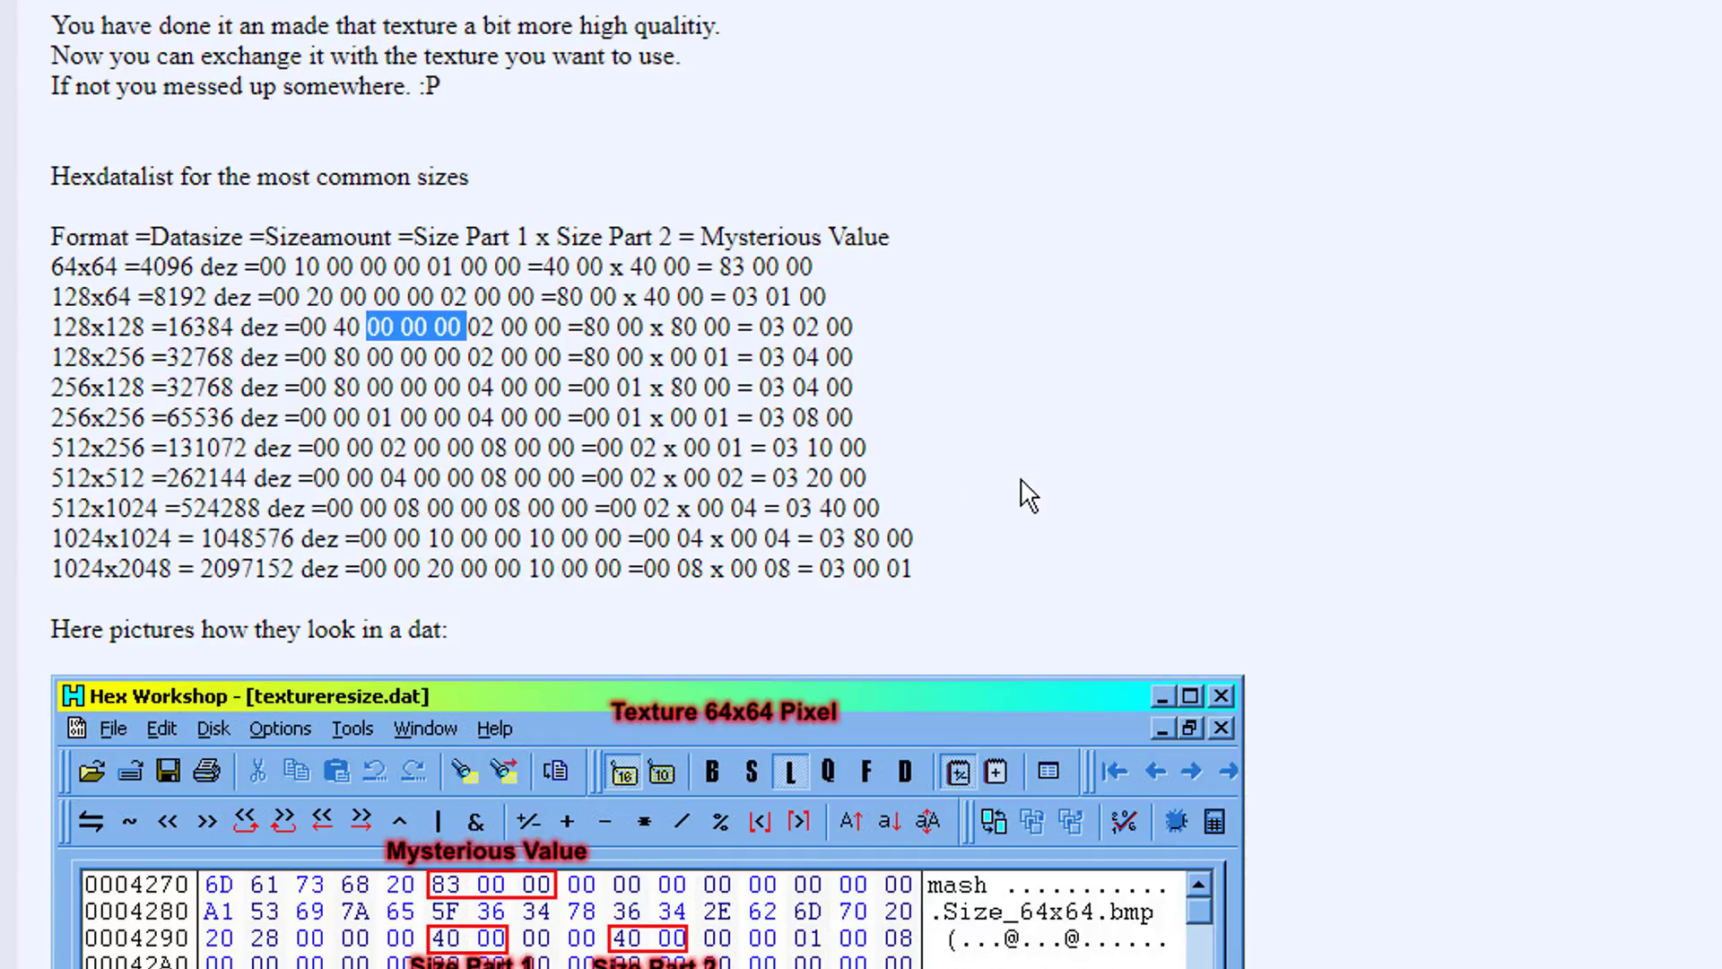
{"action": "key", "text": "alt+Tab"}
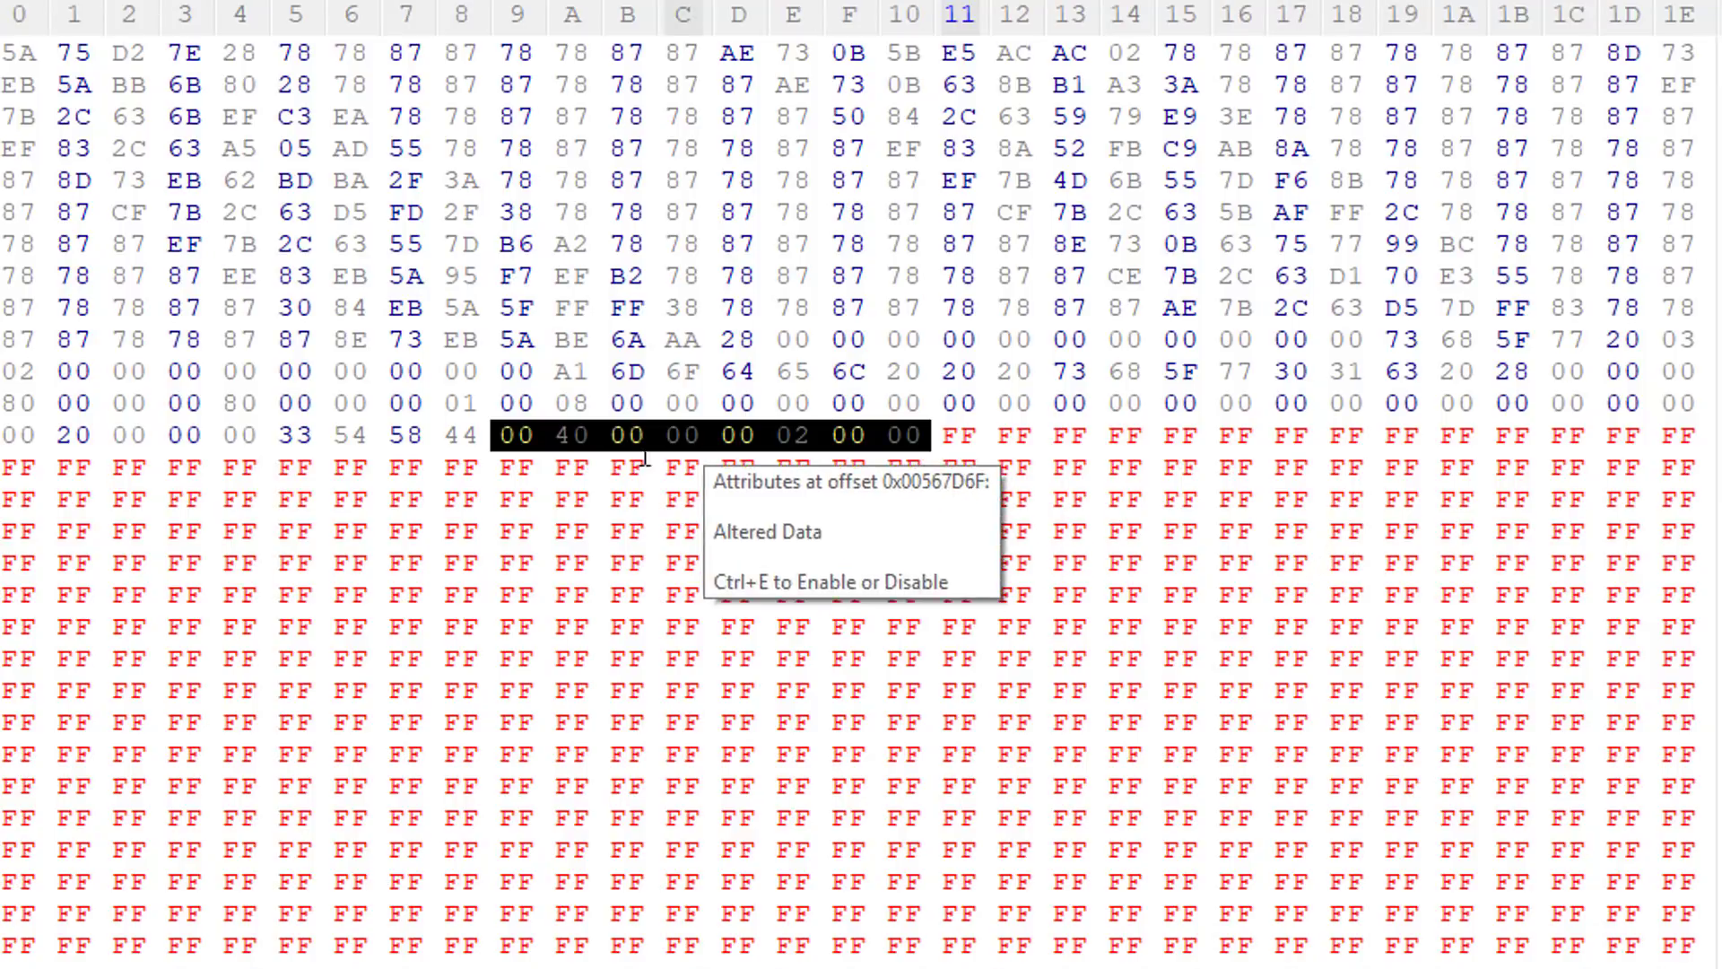
{"action": "left_click", "coordinate": [556, 434]}
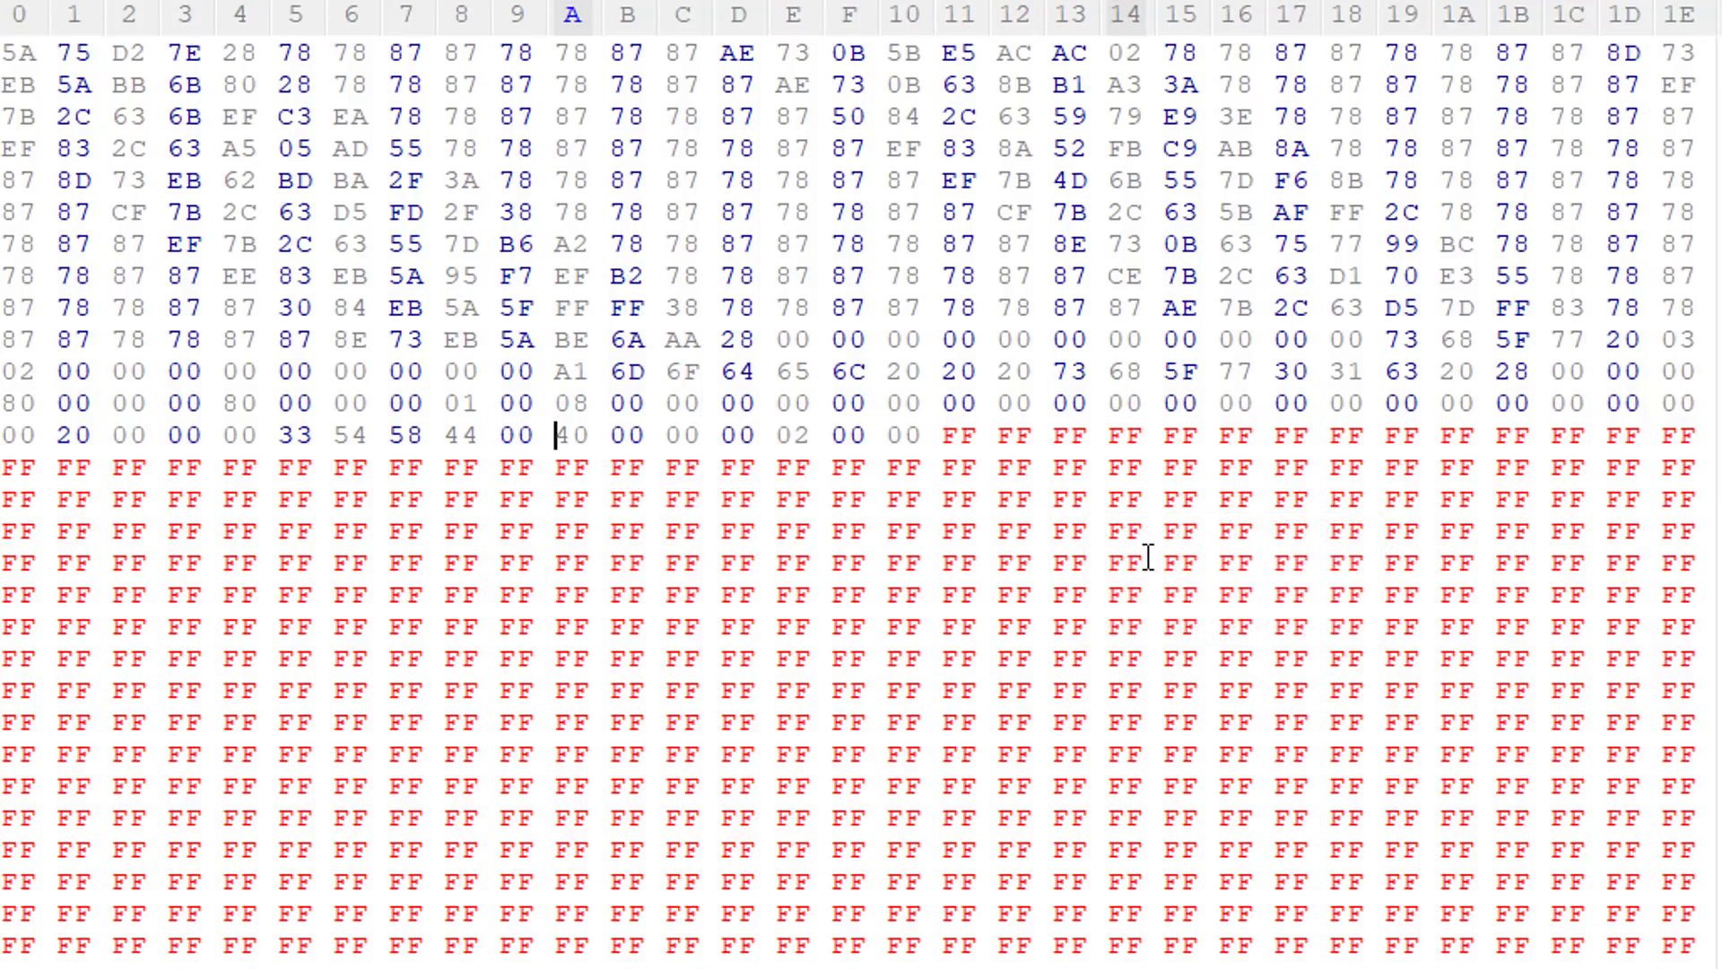
{"action": "type", "text": "00 10"}
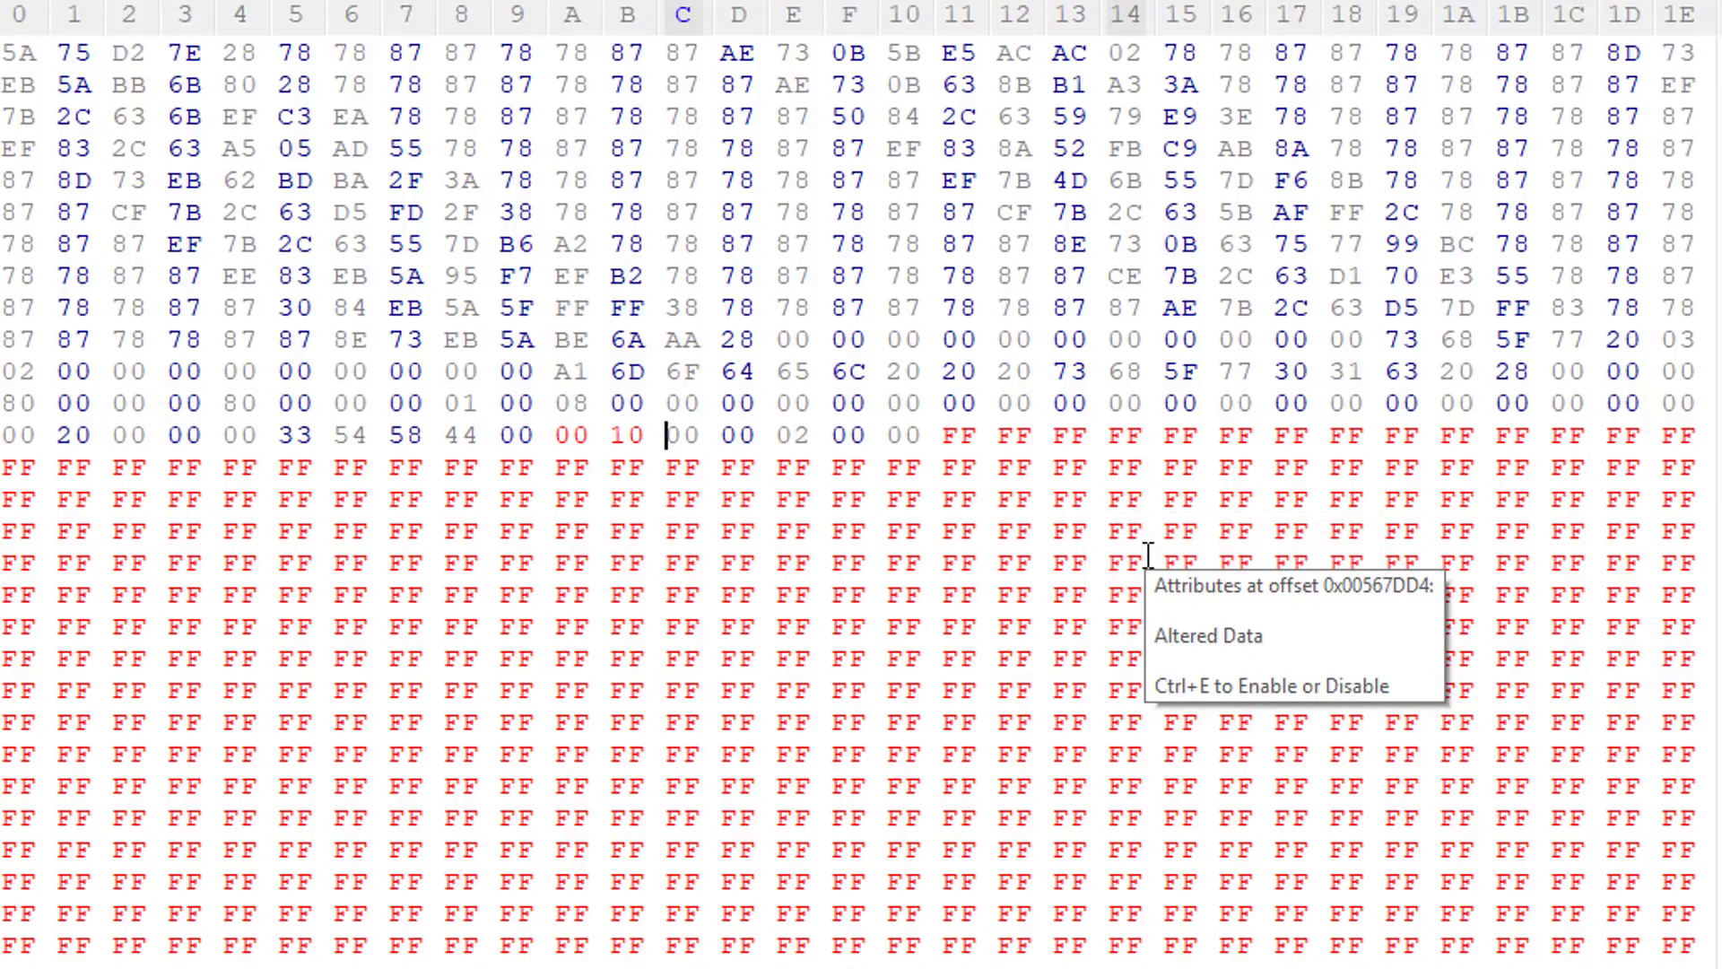
{"action": "left_click", "coordinate": [814, 445]}
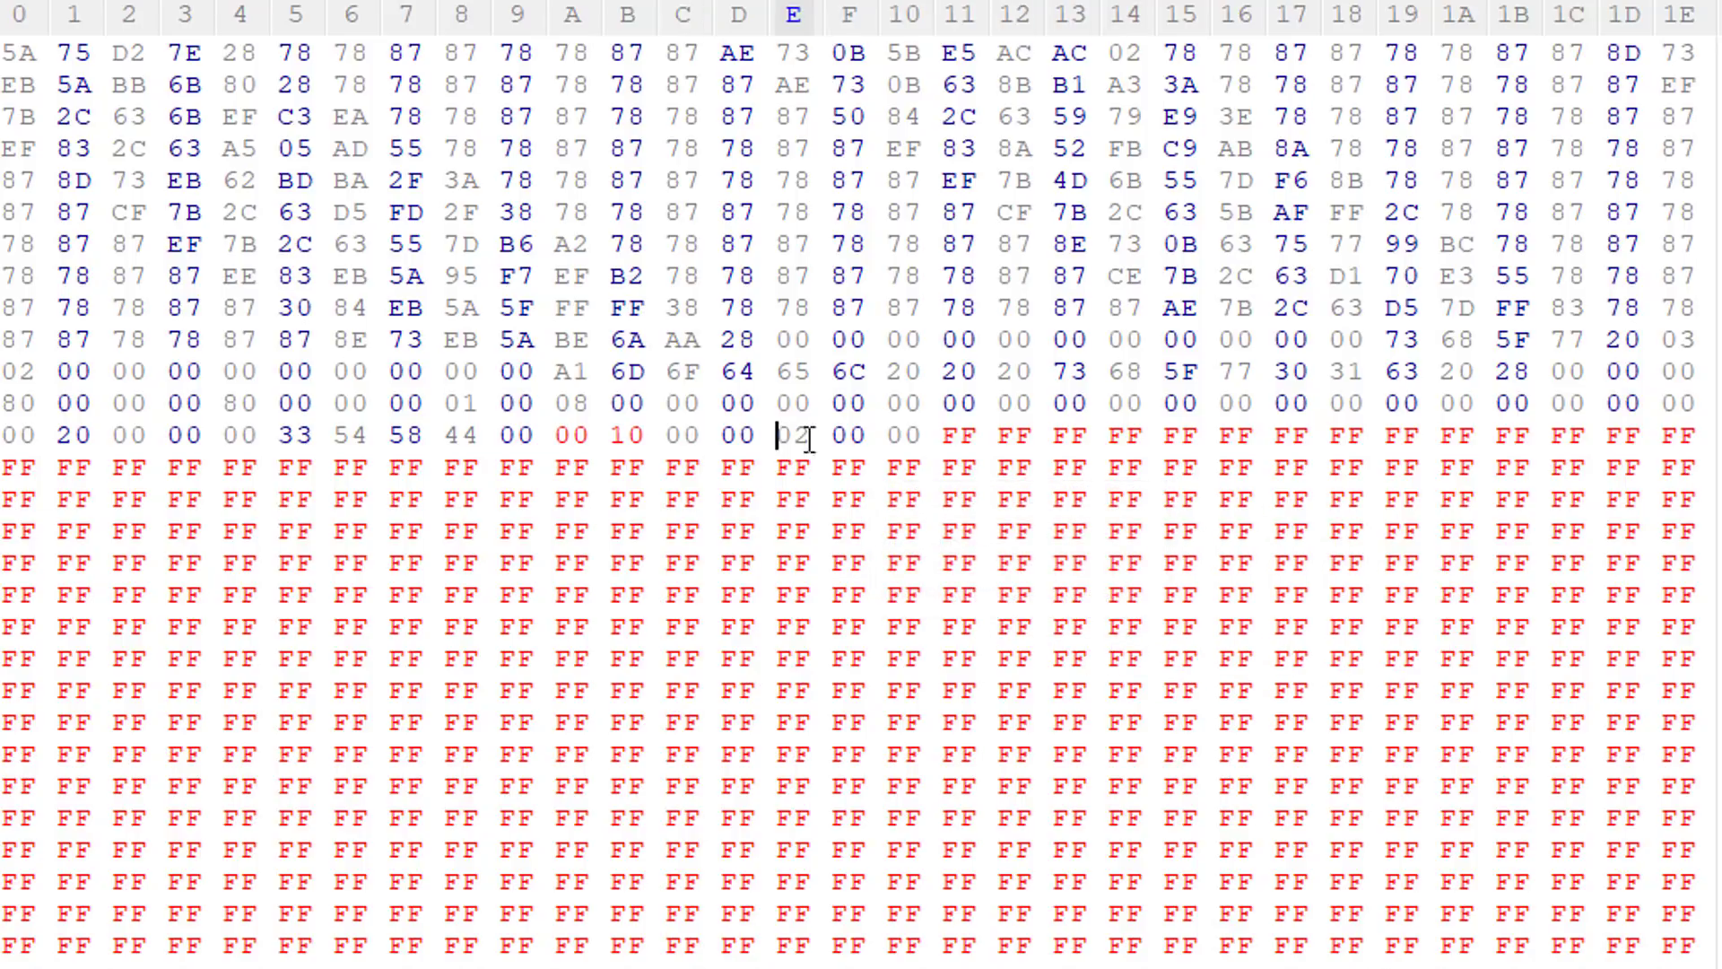
{"action": "type", "text": "10"}
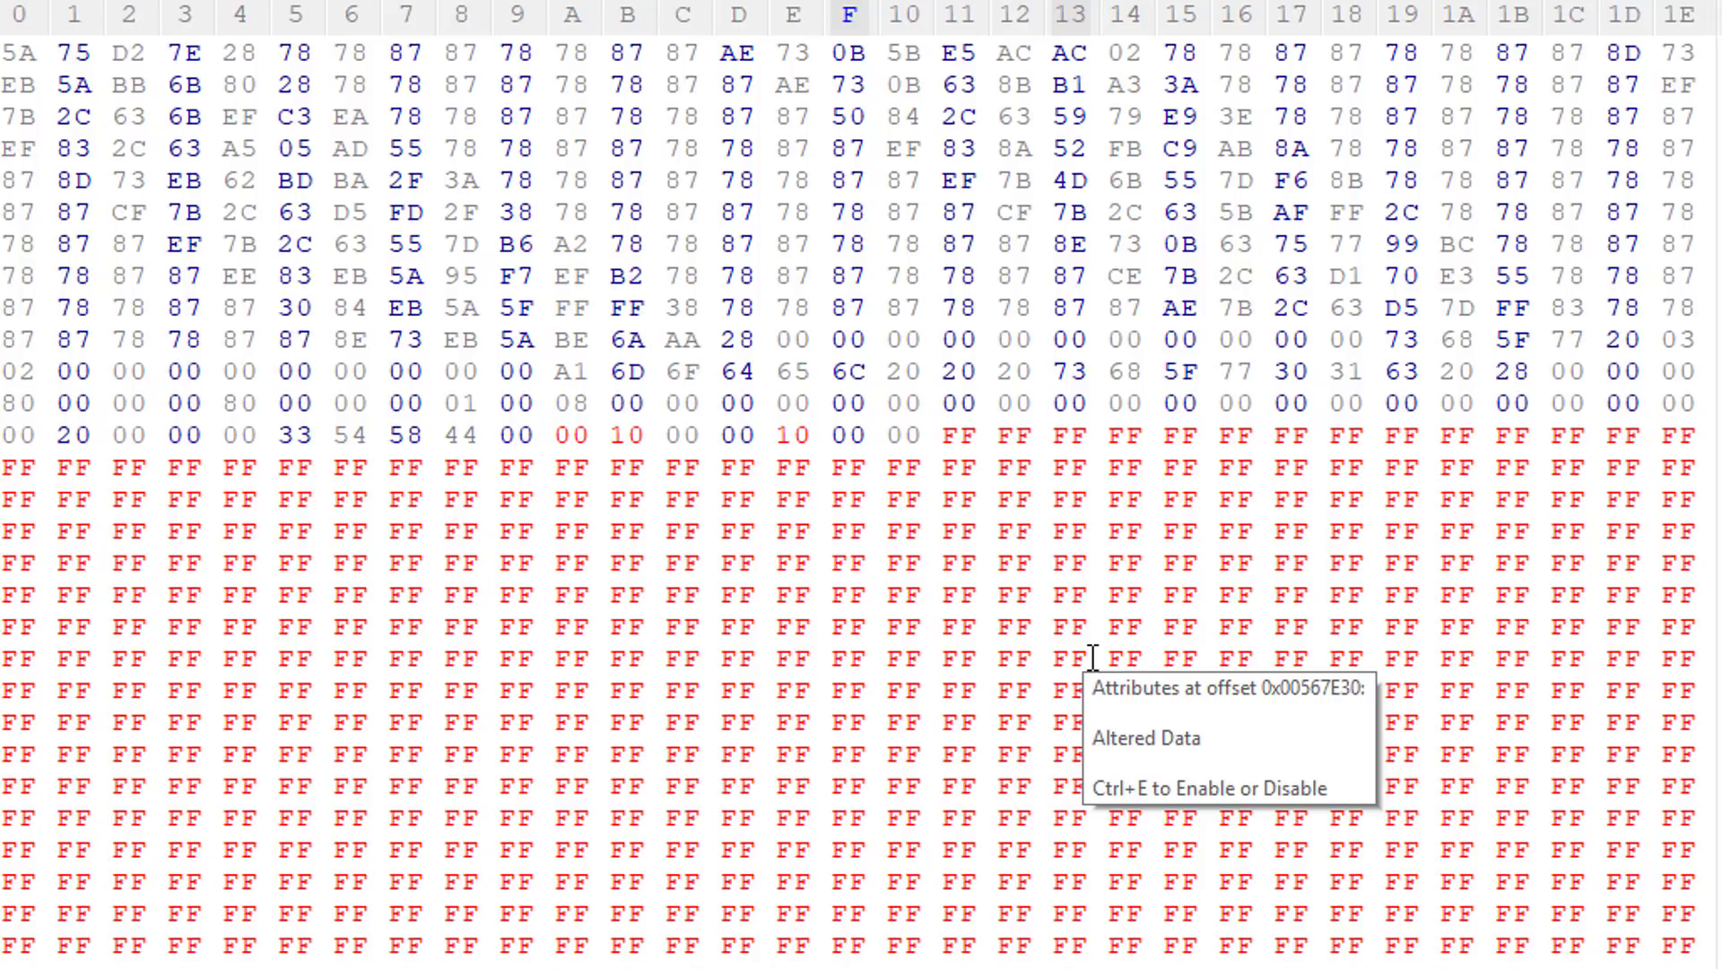
Step: Check the sh_w01c size in ChangeTex, then compare the guide's size part values for 128x128 and 1024x1024
{"action": "key", "text": "alt+Tab"}
{"action": "key", "text": "alt+Tab"}
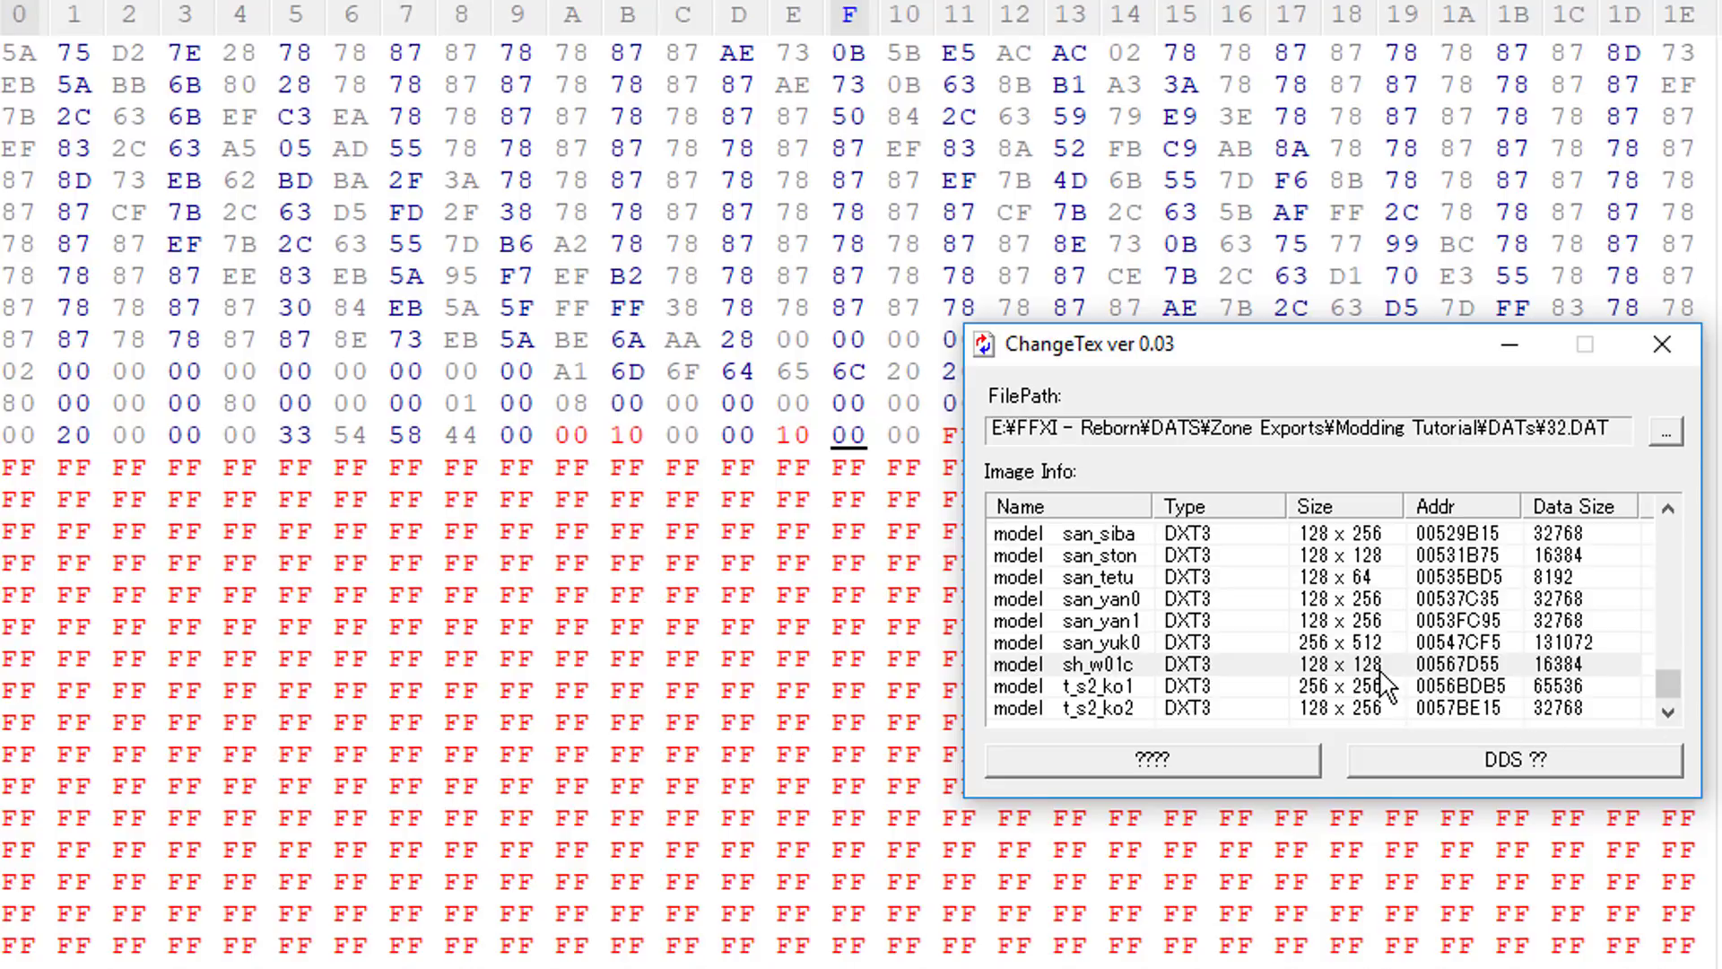
{"action": "key", "text": "alt+Tab"}
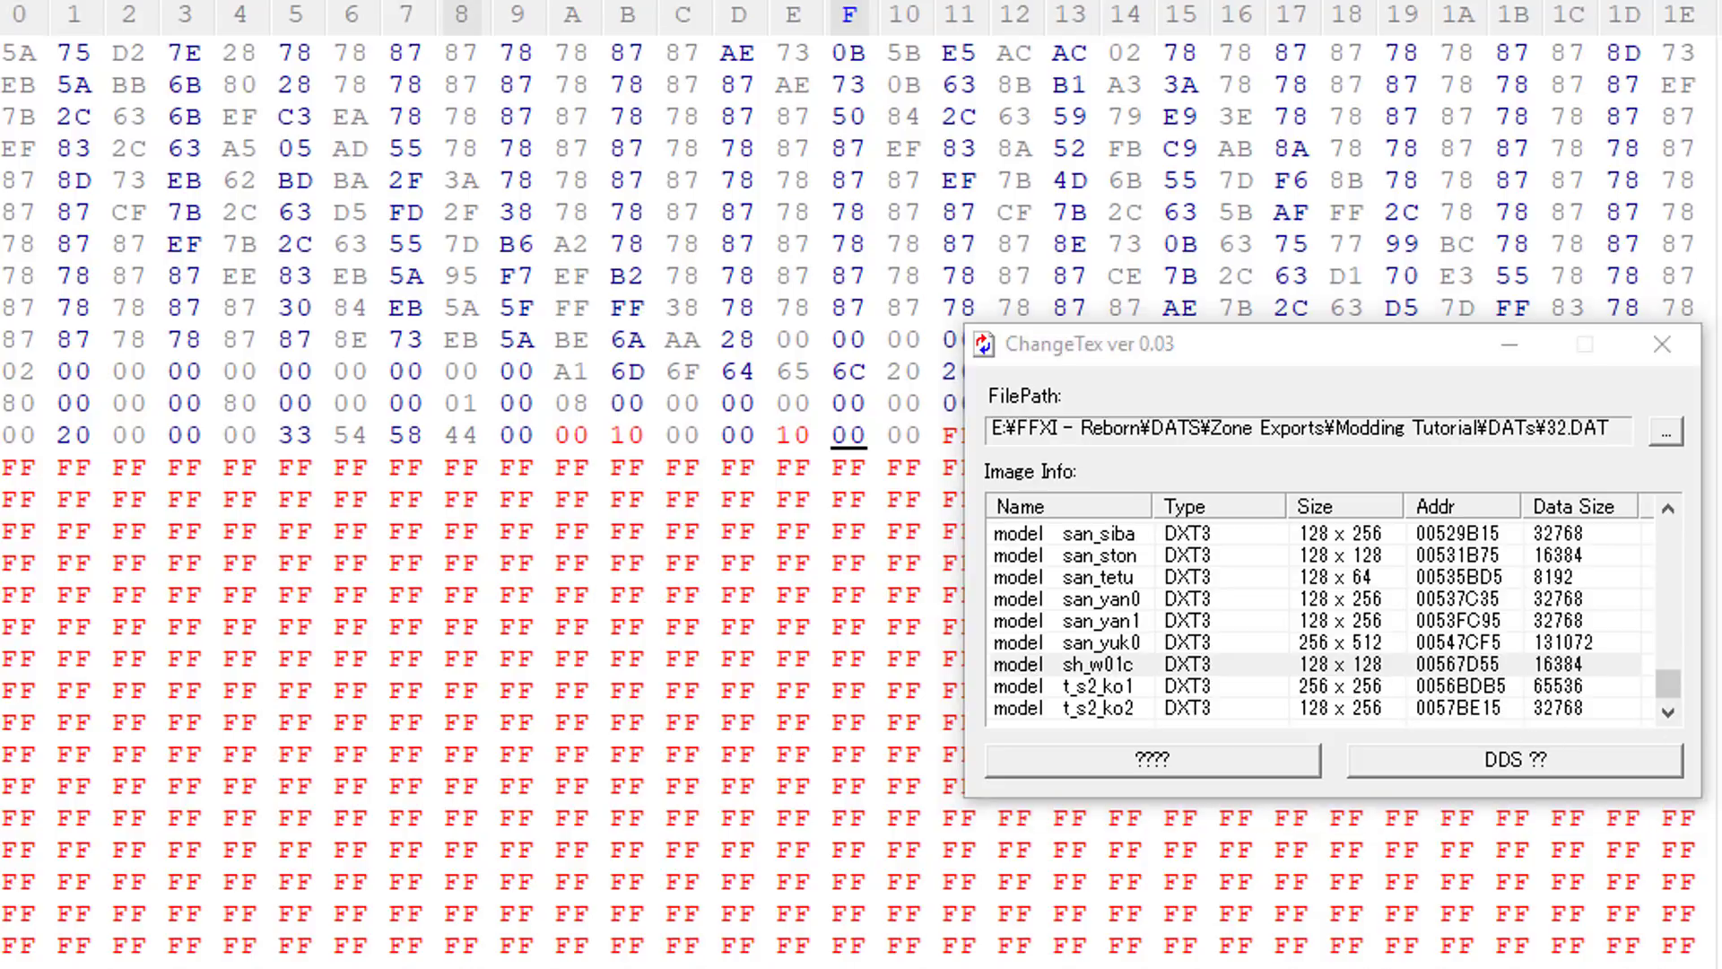
{"action": "key", "text": "alt+Tab"}
{"action": "left_click_drag", "start_coordinate": [585, 325], "coordinate": [730, 327]}
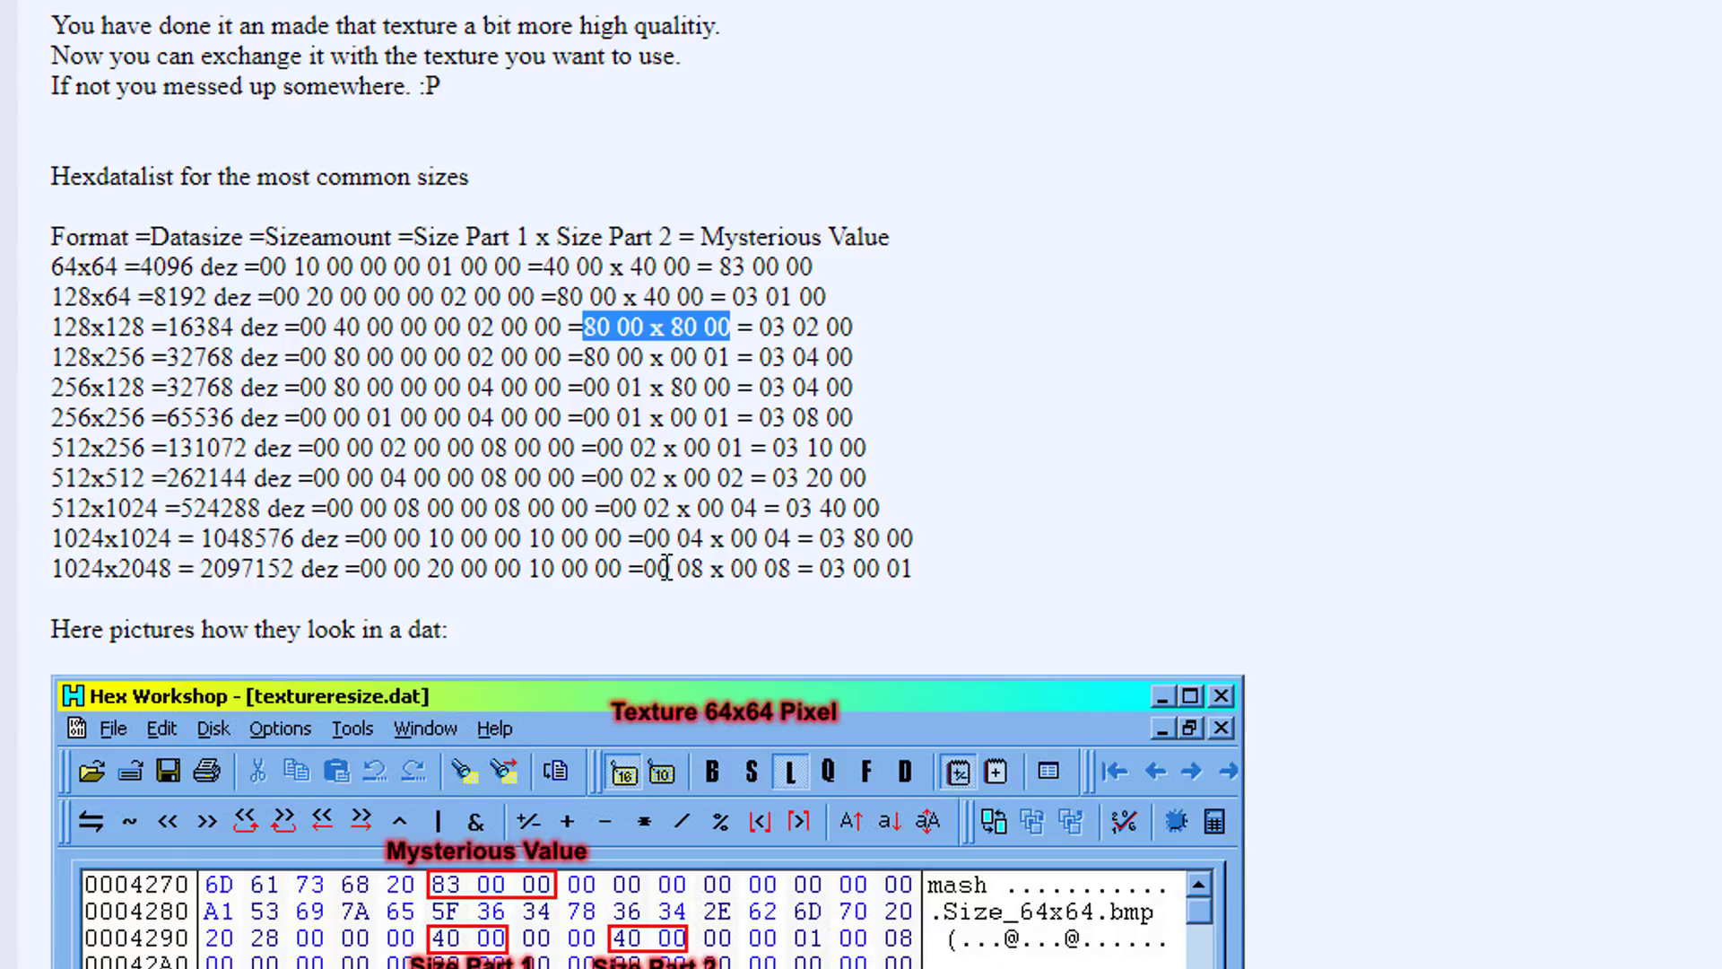
{"action": "left_click", "coordinate": [669, 533]}
{"action": "left_click_drag", "start_coordinate": [642, 536], "coordinate": [807, 537]}
Step: In Hex Workshop, overwrite both 80 00 size parts in the sh_w01c header with 00 04
{"action": "key", "text": "alt+Tab"}
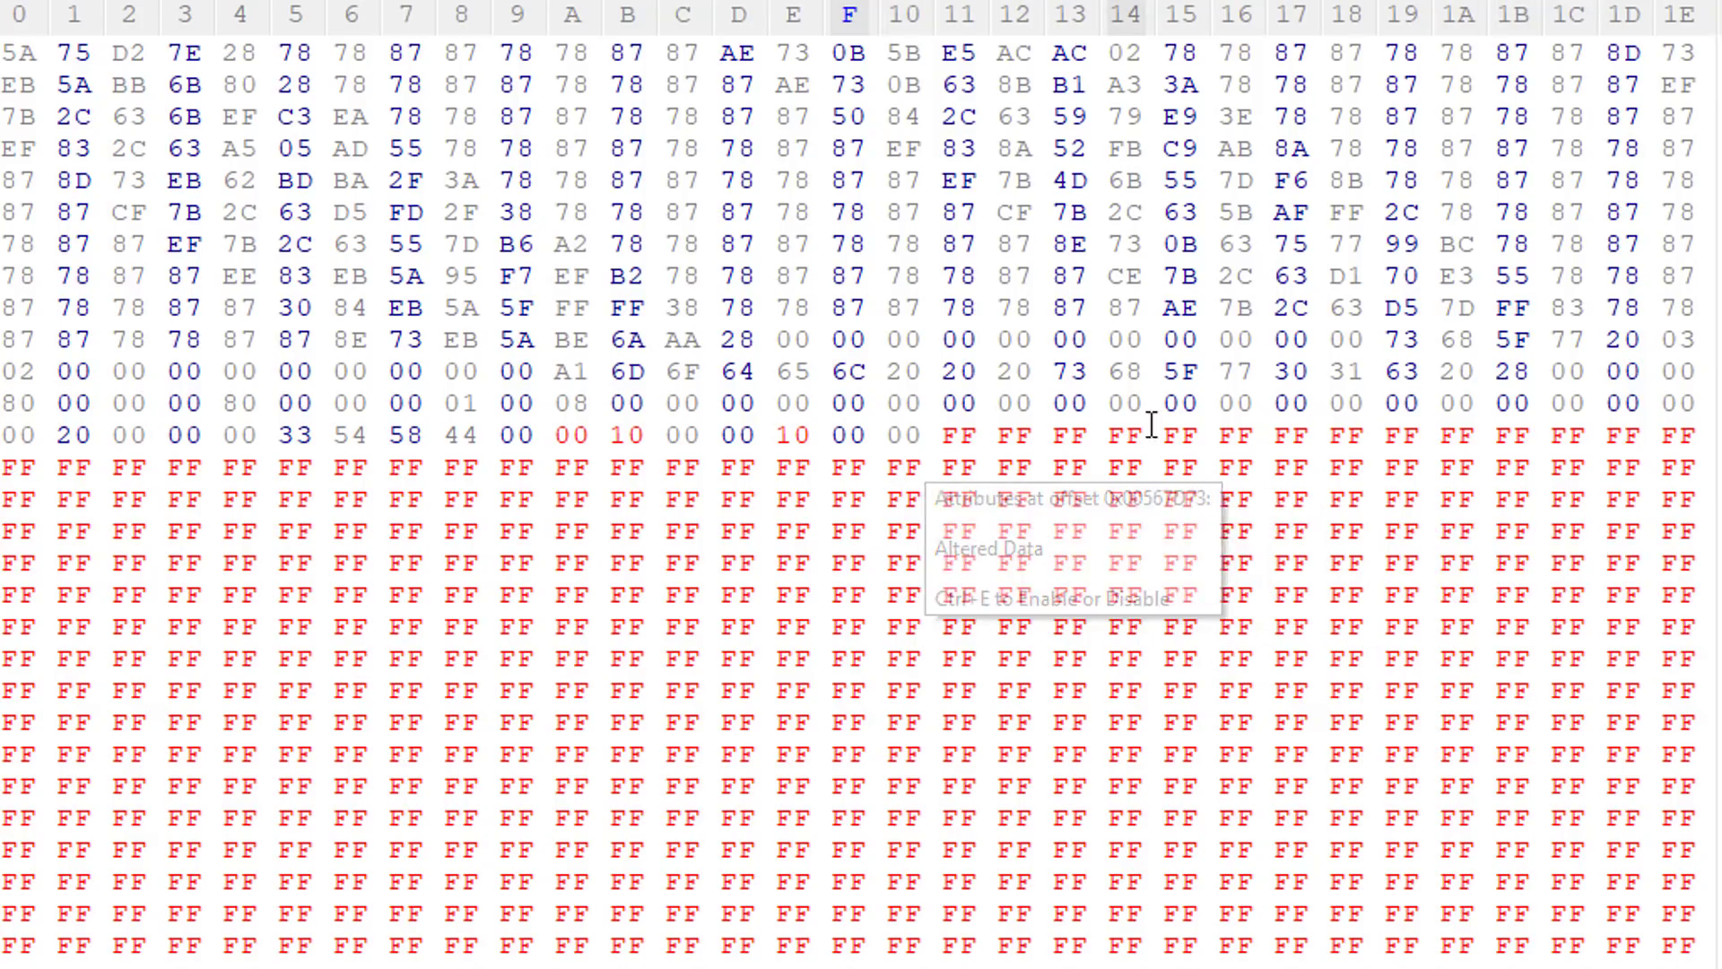
{"action": "left_click", "coordinate": [17, 394]}
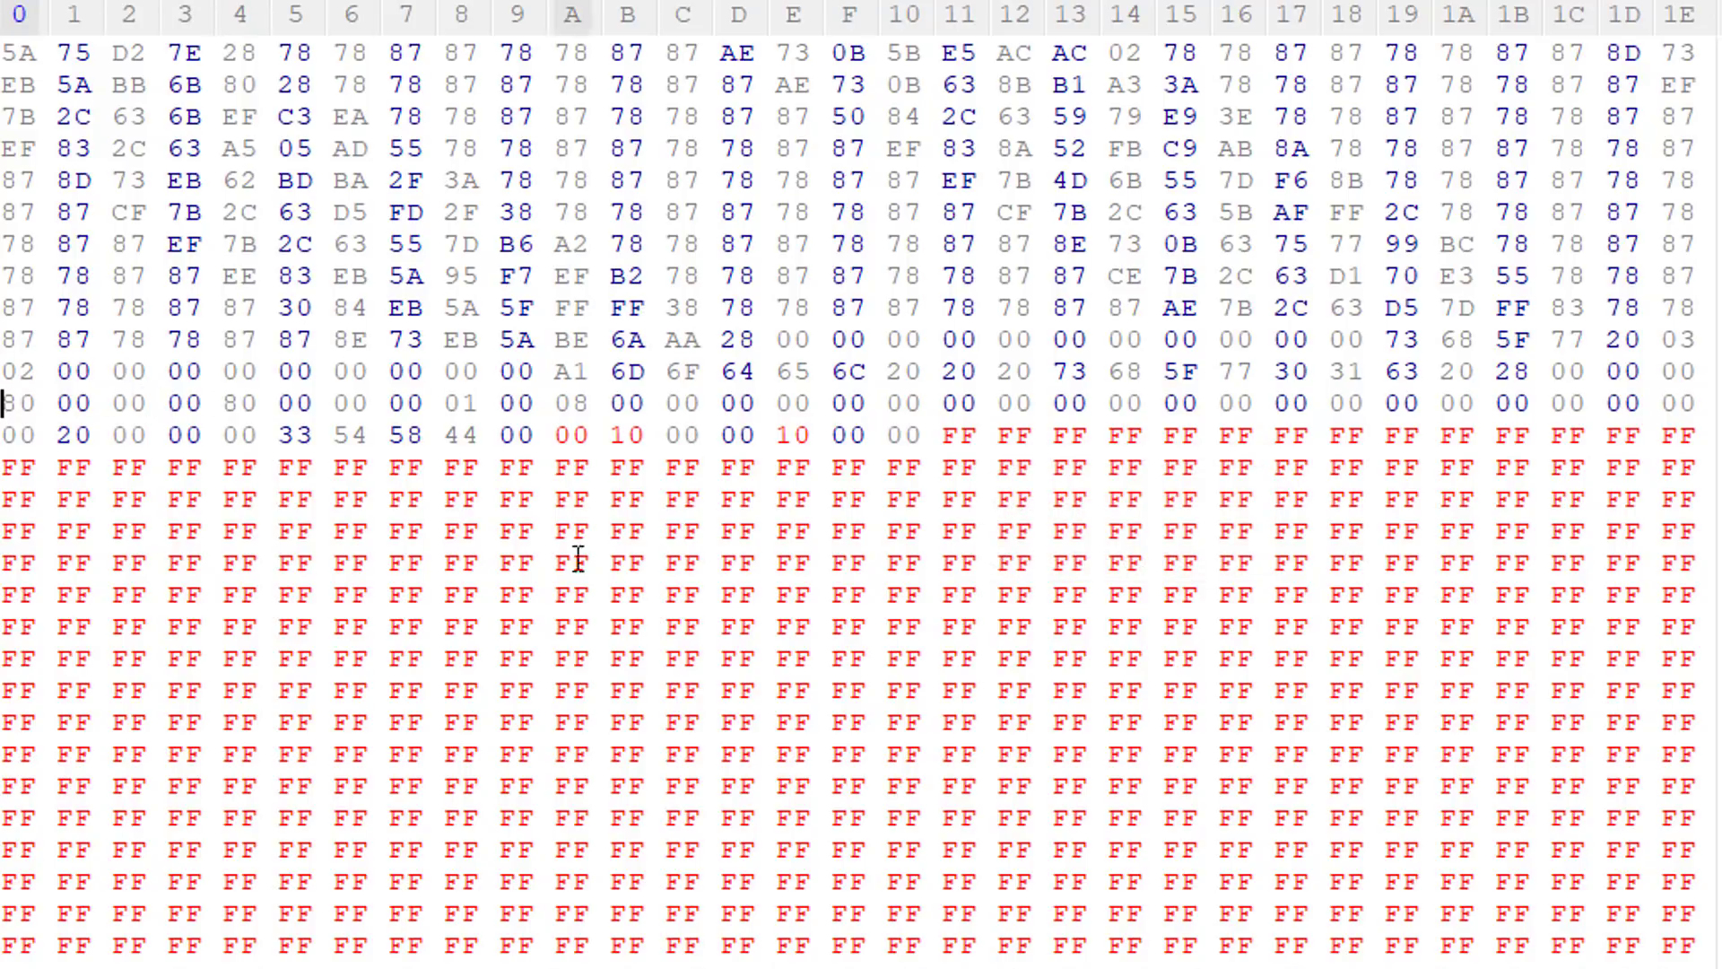
{"action": "type", "text": "0 04"}
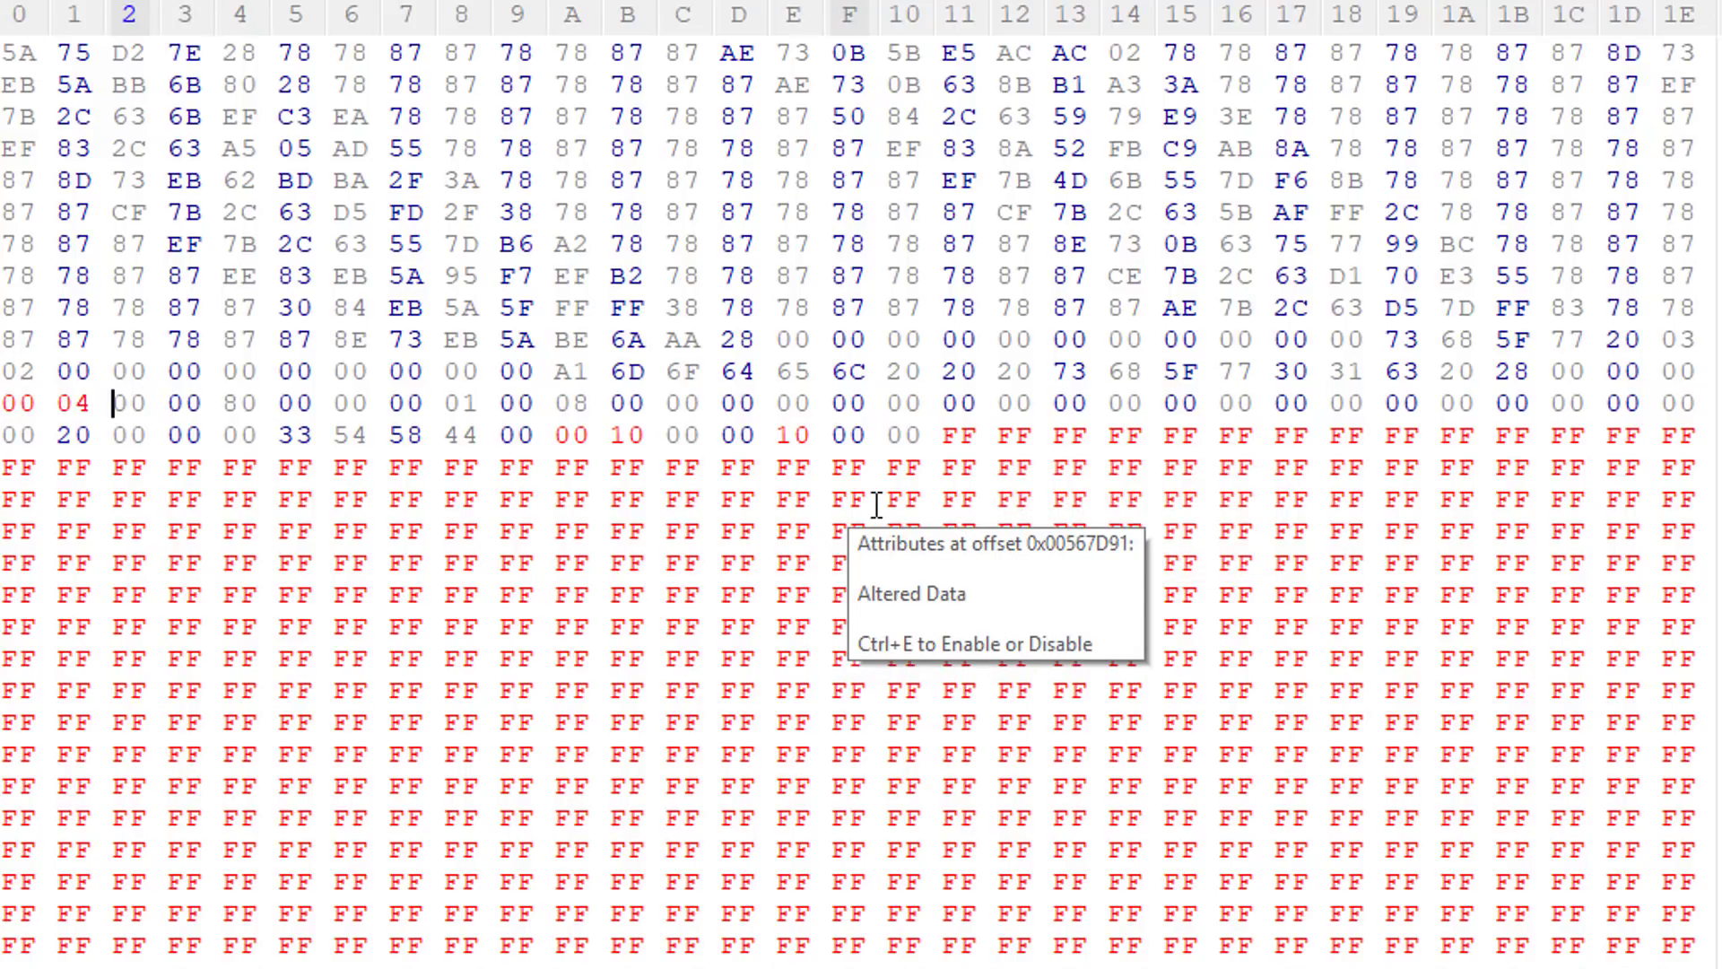
{"action": "left_click", "coordinate": [226, 403]}
{"action": "type", "text": "0004"}
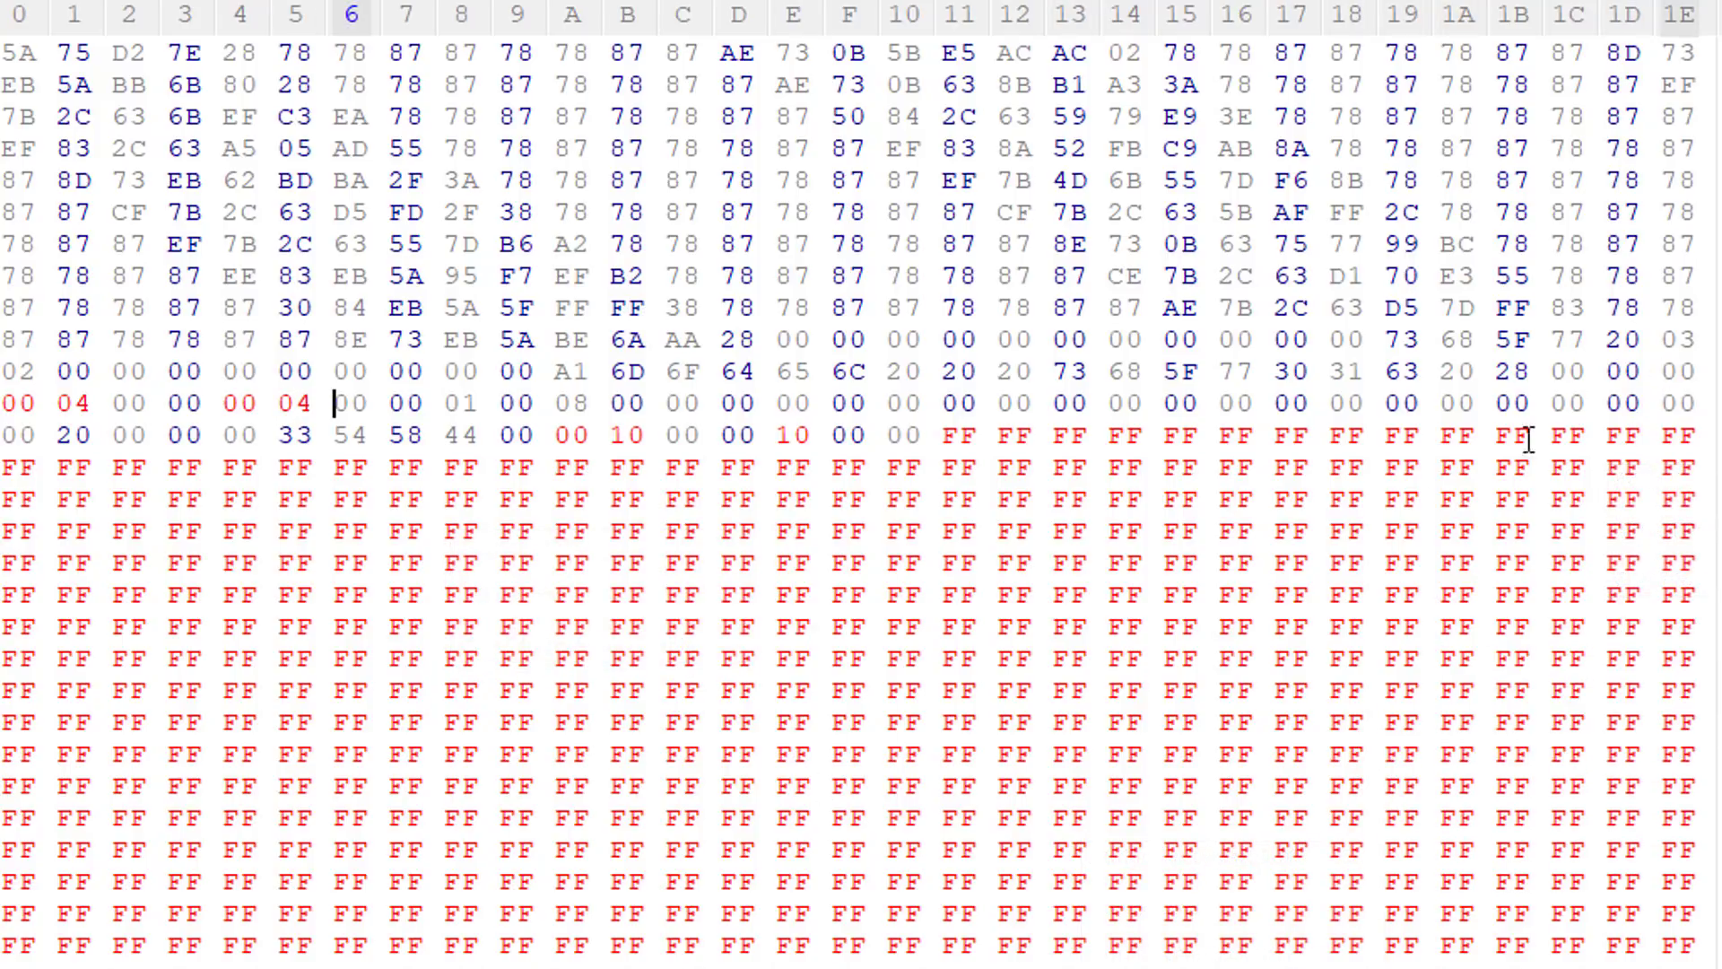
Step: Using the guide, change the mysterious value before the sh_w01c model name to 03 80 00 and save 32.DAT with a backup
{"action": "key", "text": "alt+Tab"}
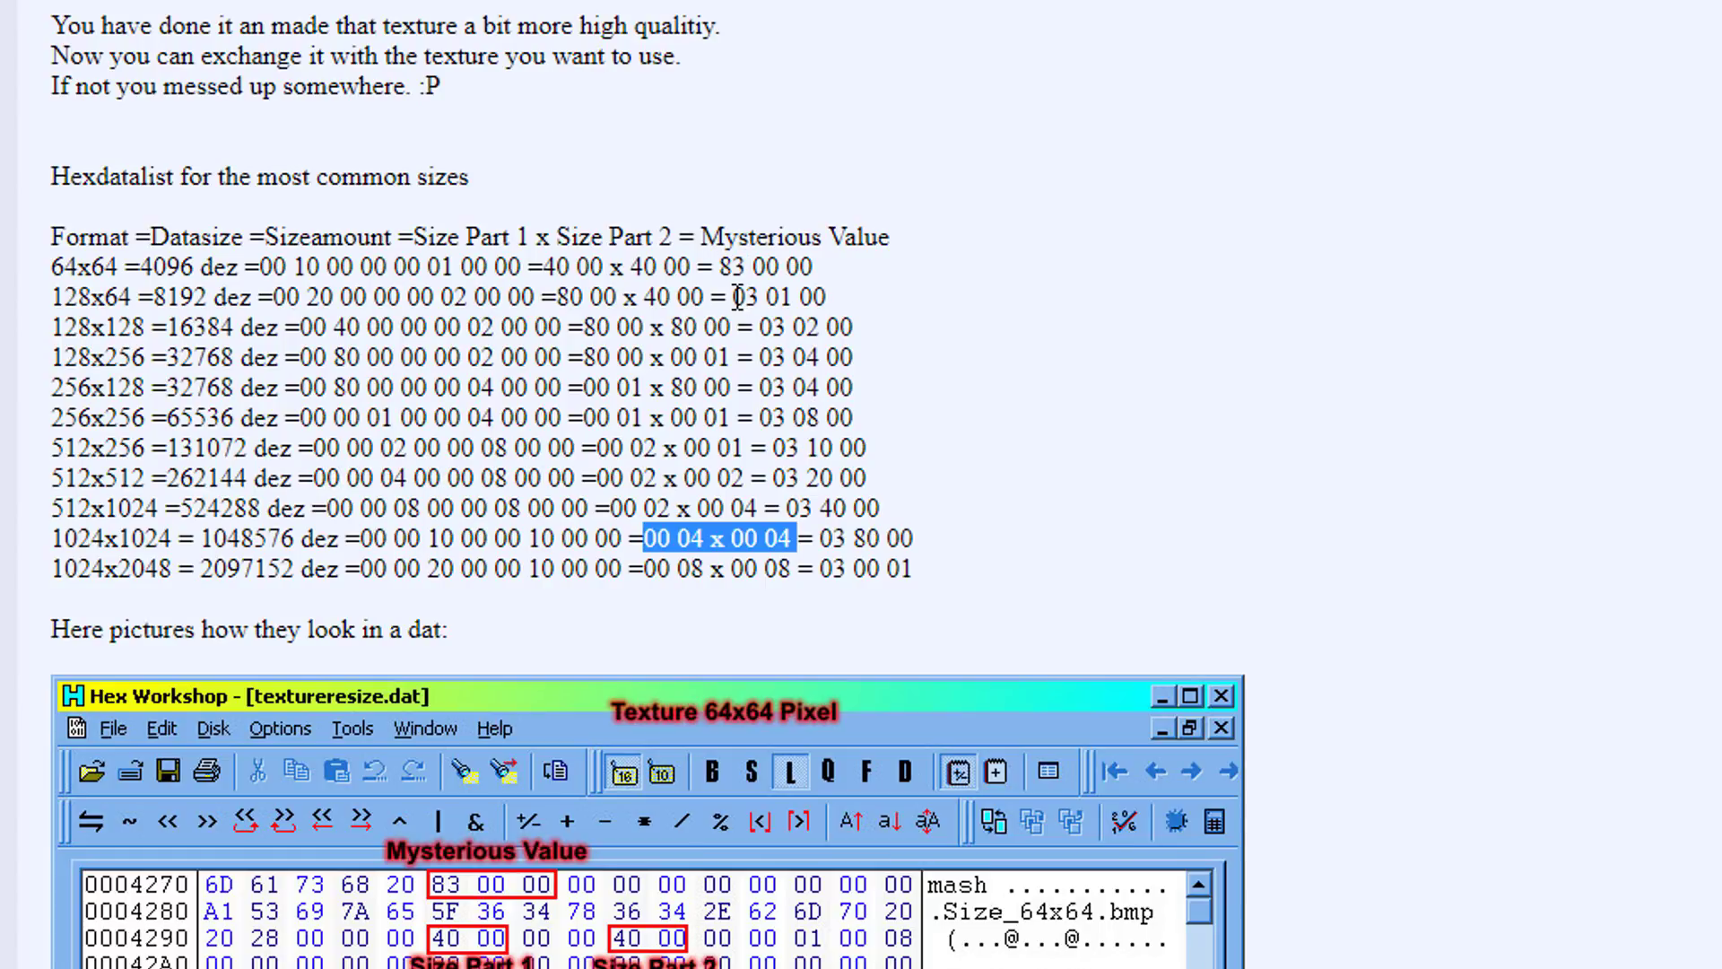
{"action": "left_click_drag", "start_coordinate": [759, 327], "coordinate": [866, 341]}
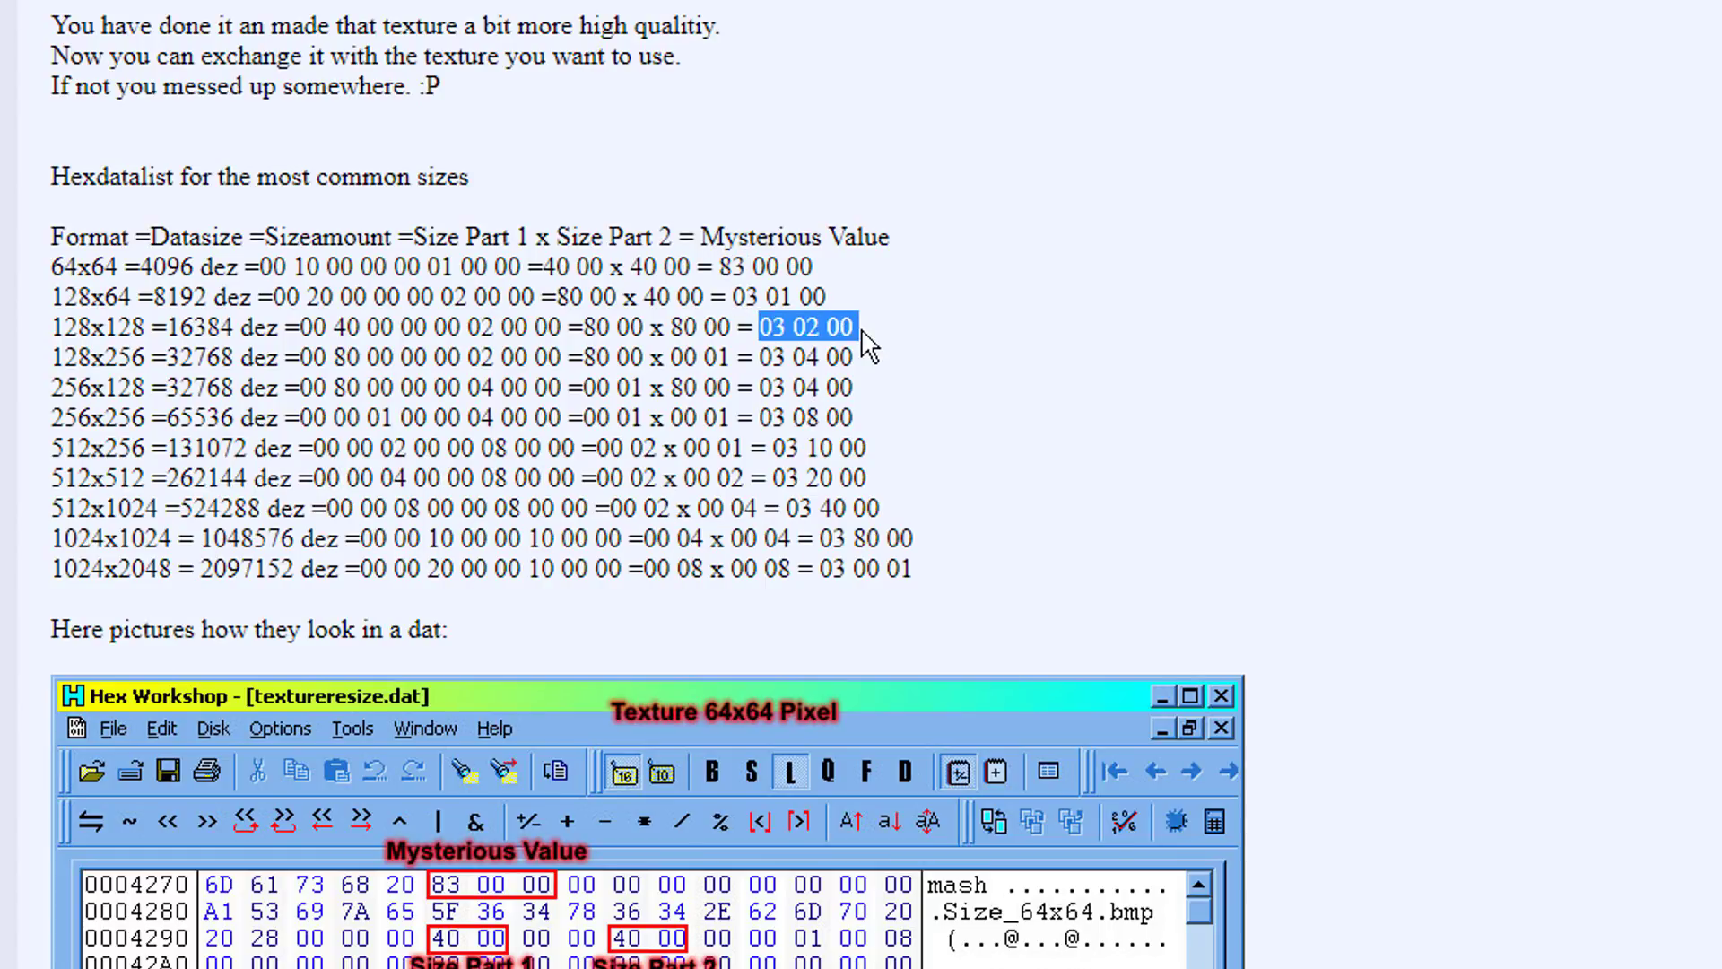
{"action": "key", "text": "alt+Tab"}
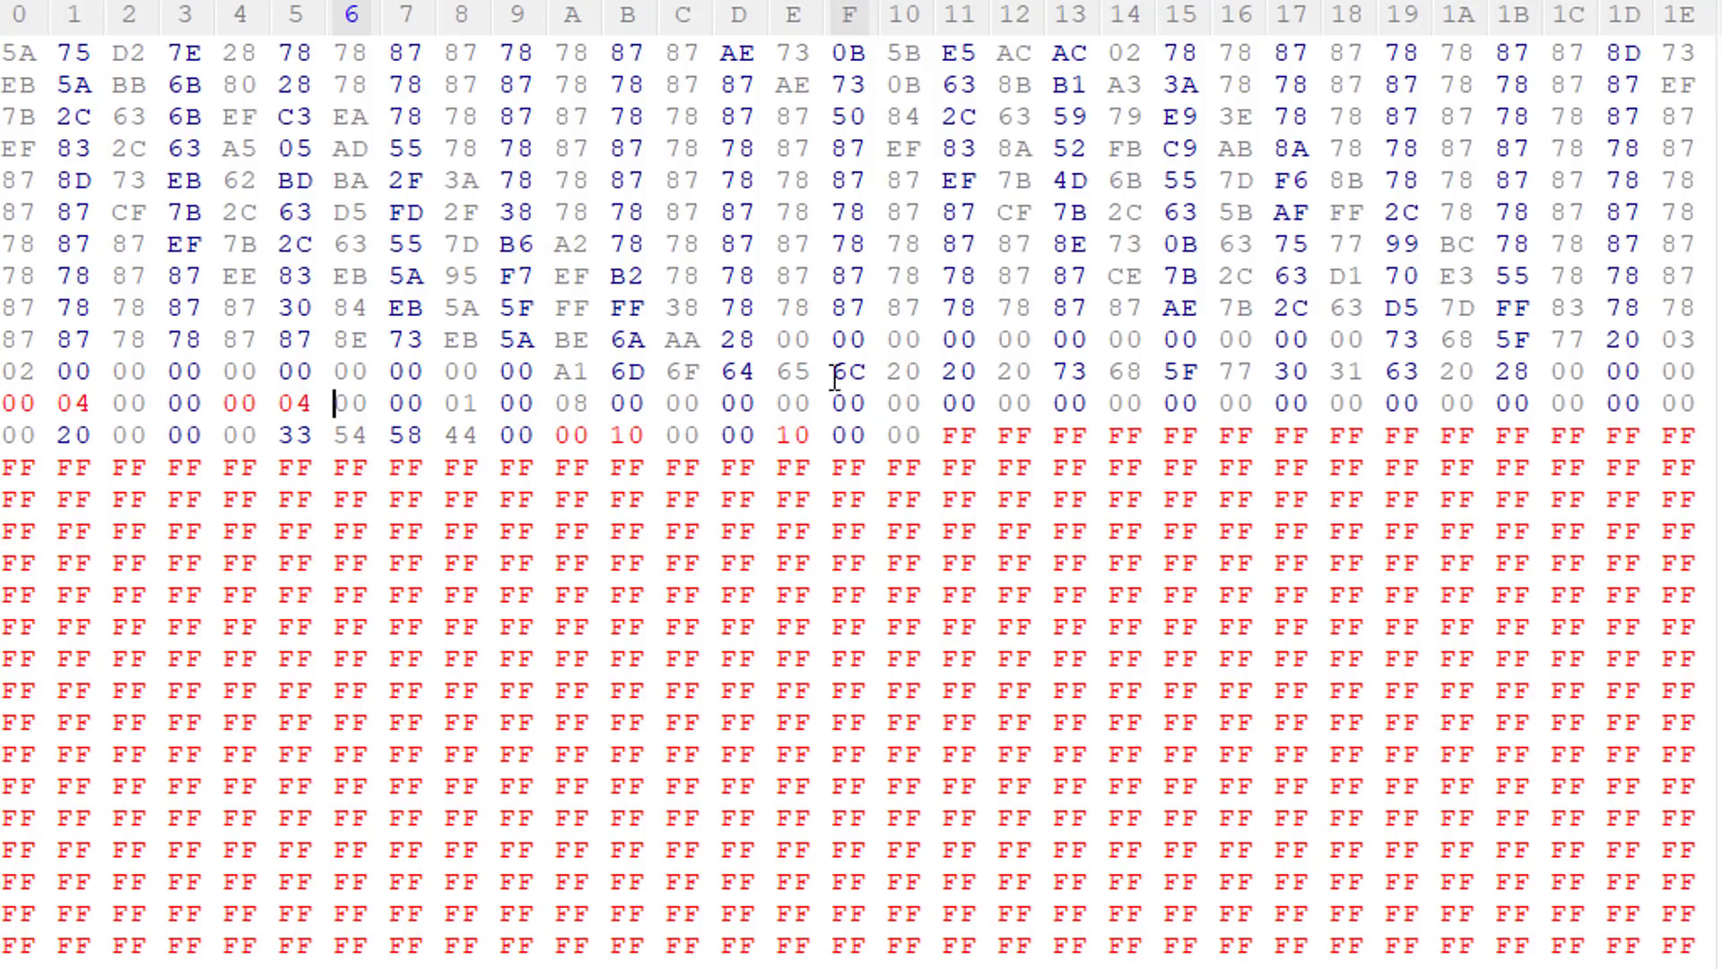
{"action": "left_click_drag", "start_coordinate": [1658, 341], "coordinate": [63, 370]}
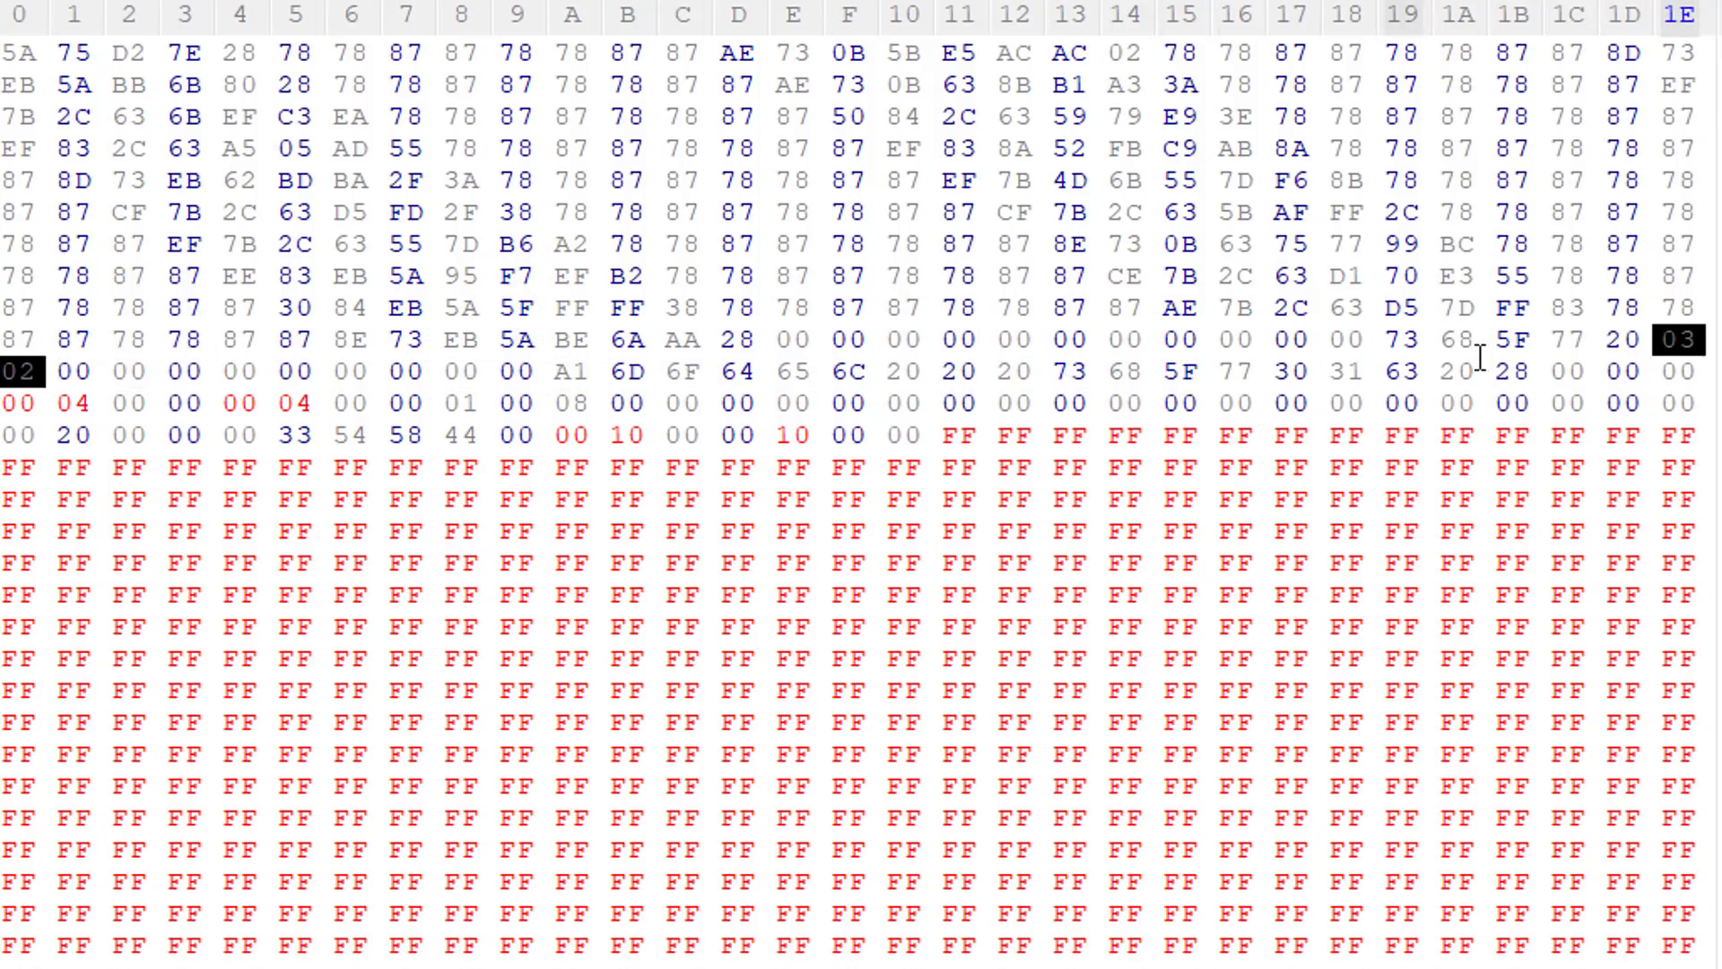
{"action": "left_click", "coordinate": [1683, 346]}
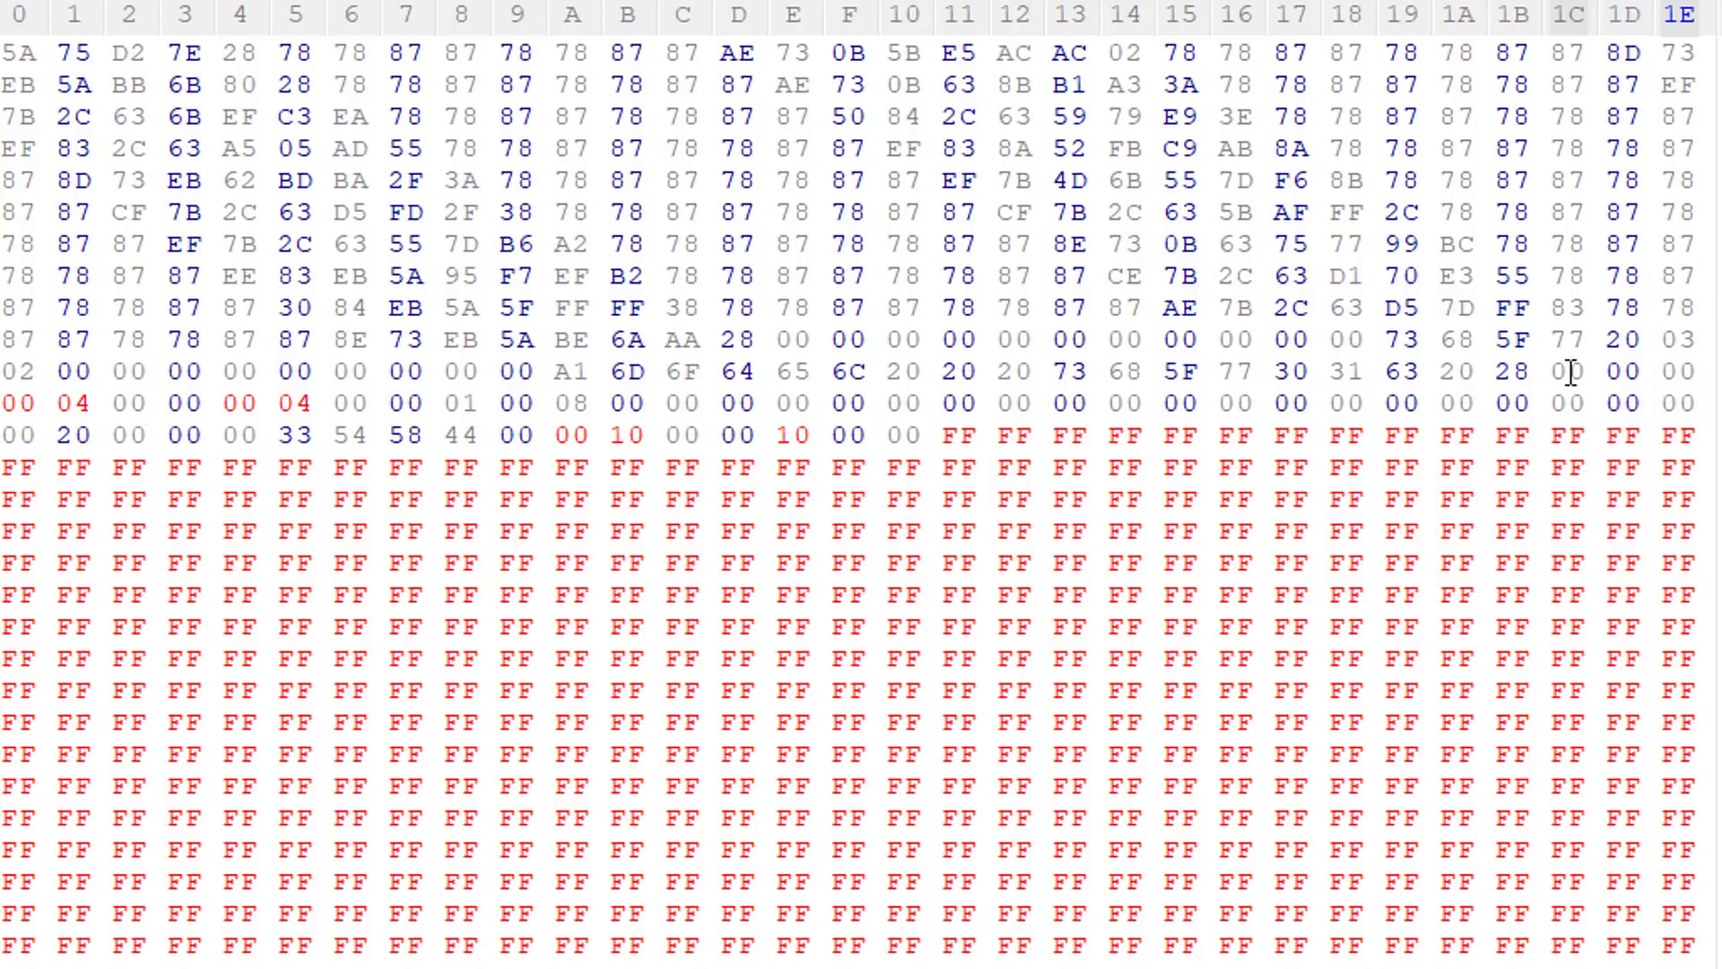
{"action": "key", "text": "Right"}
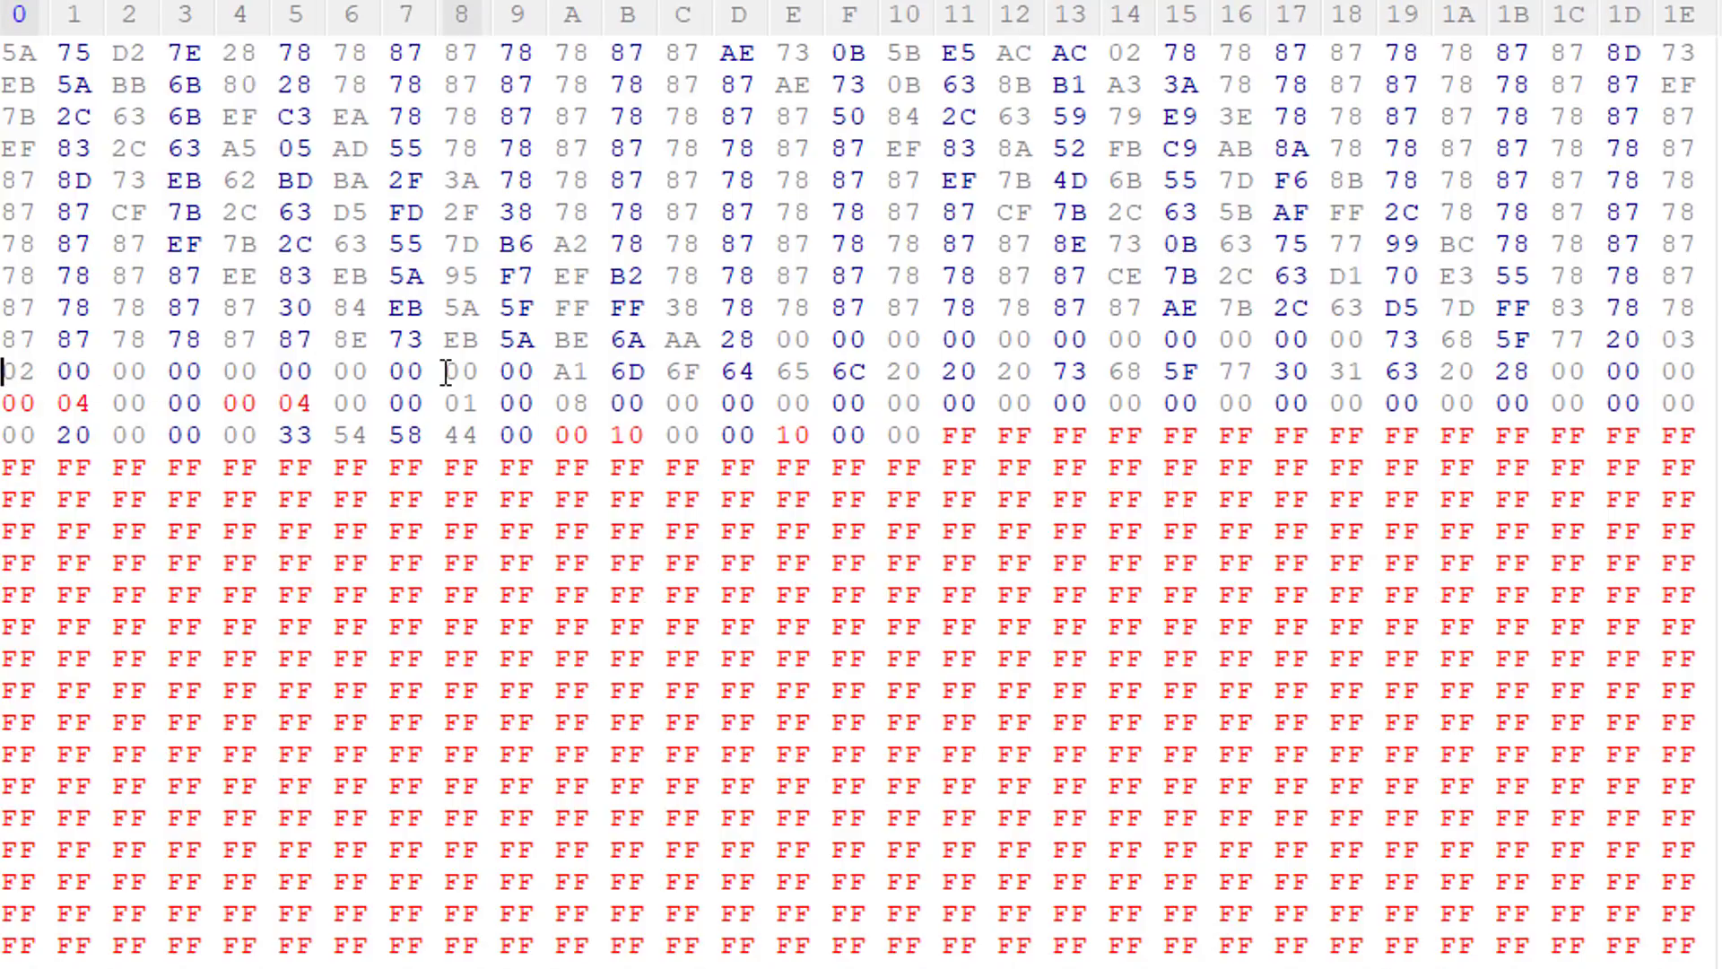
{"action": "type", "text": "80"}
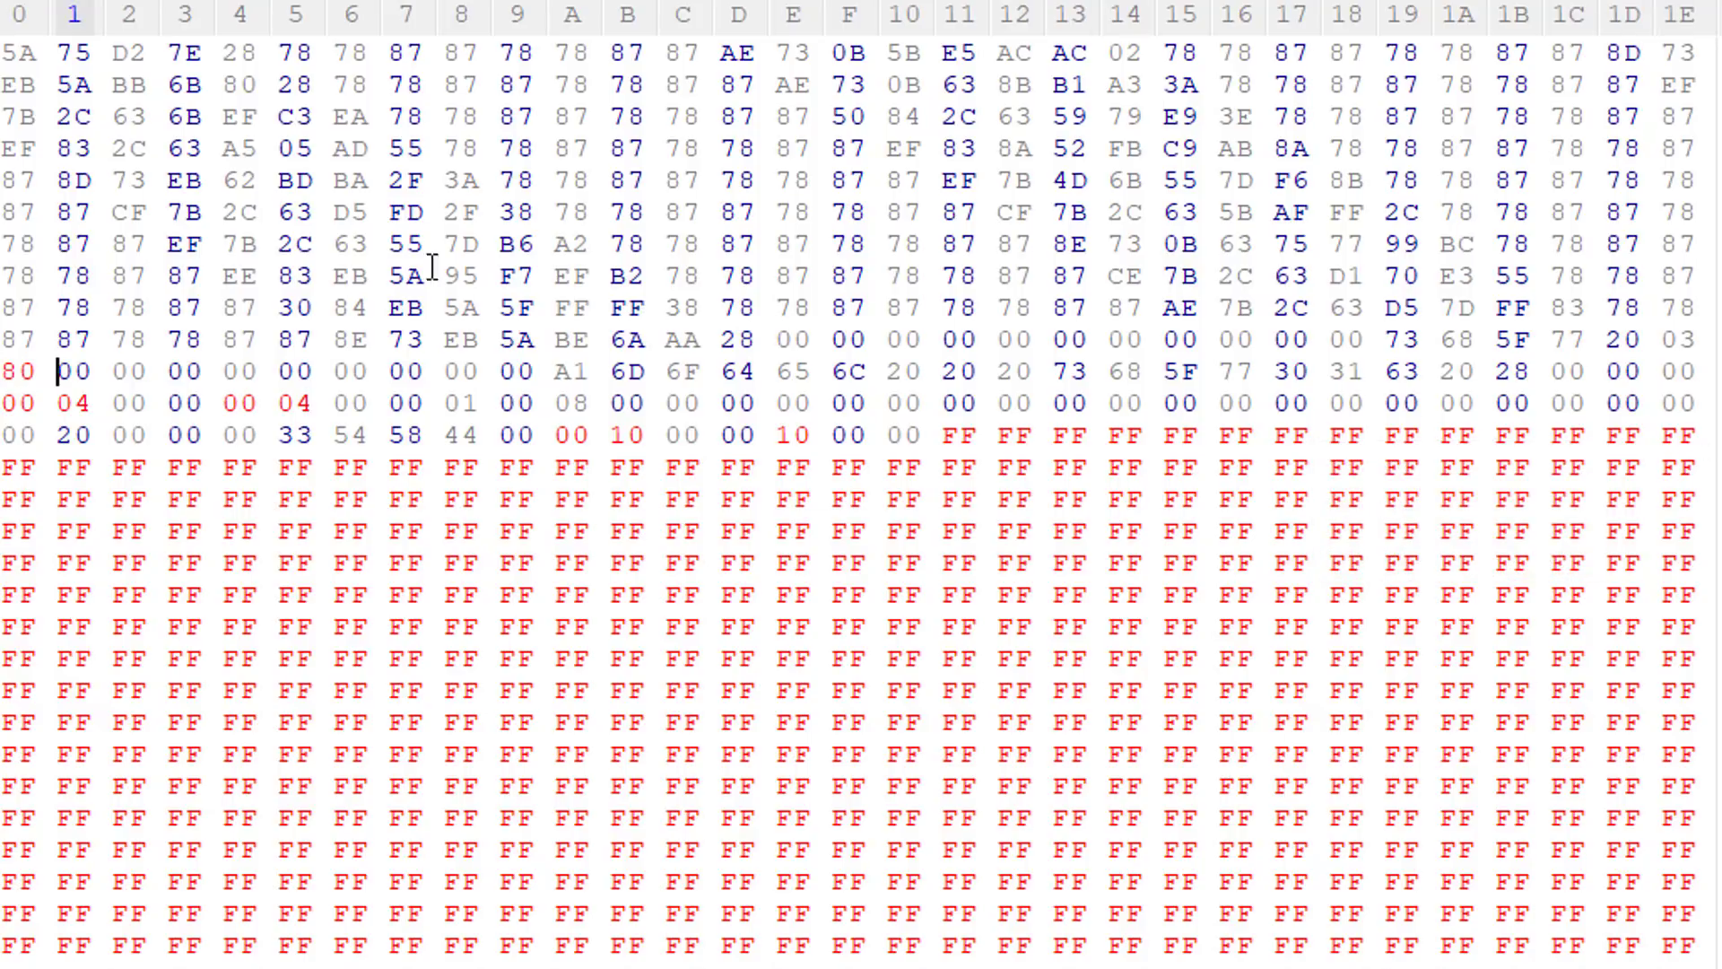
{"action": "key", "text": "ctrl+s"}
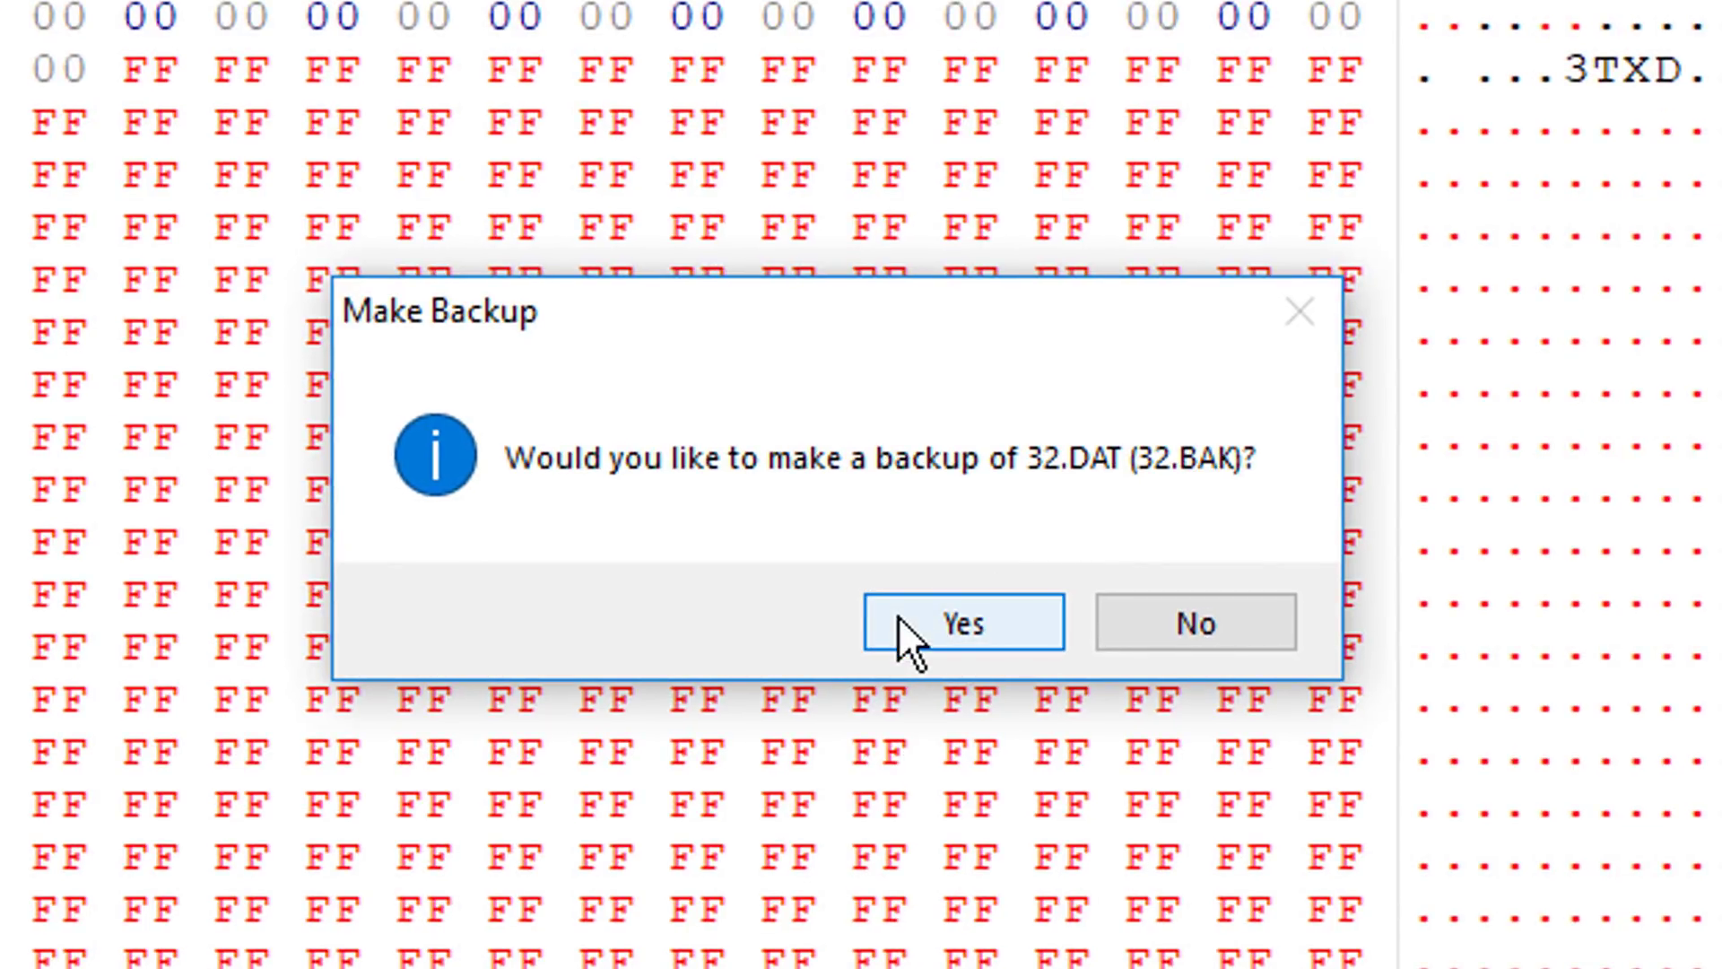
{"action": "left_click", "coordinate": [897, 616]}
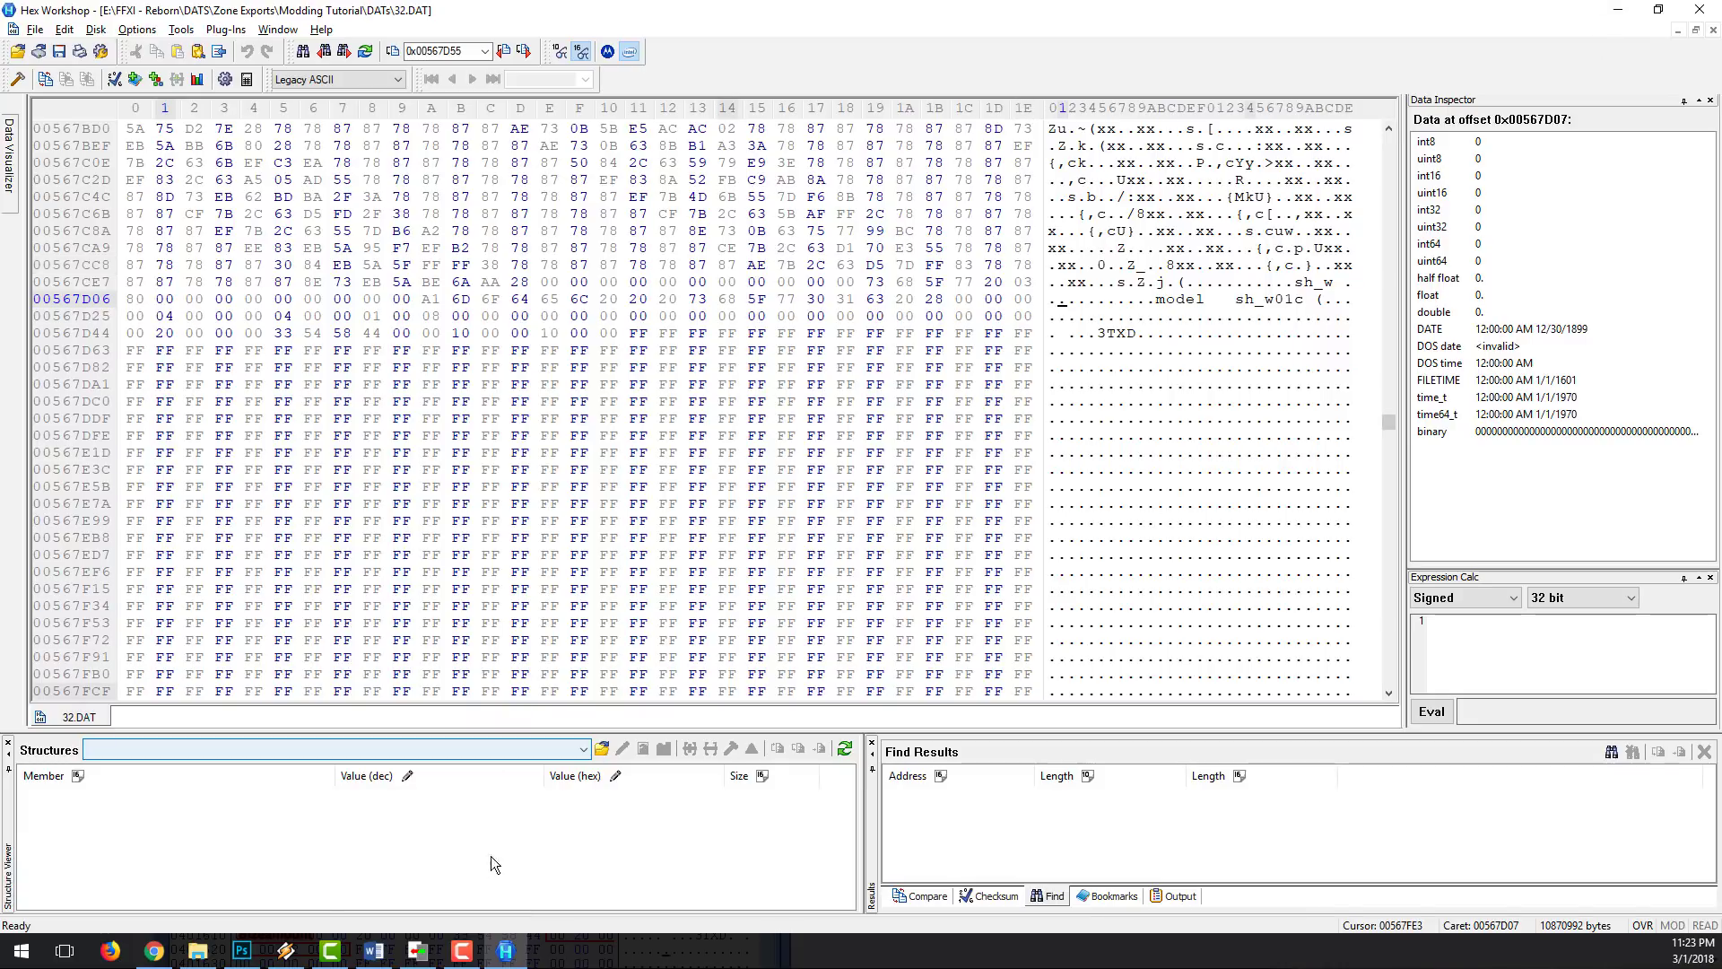
Step: Switch to ChangeTex, reload 32.DAT, select the sh_w01c entry and widen the Size column to check its dimensions
{"action": "left_click", "coordinate": [190, 951]}
{"action": "left_click", "coordinate": [417, 951]}
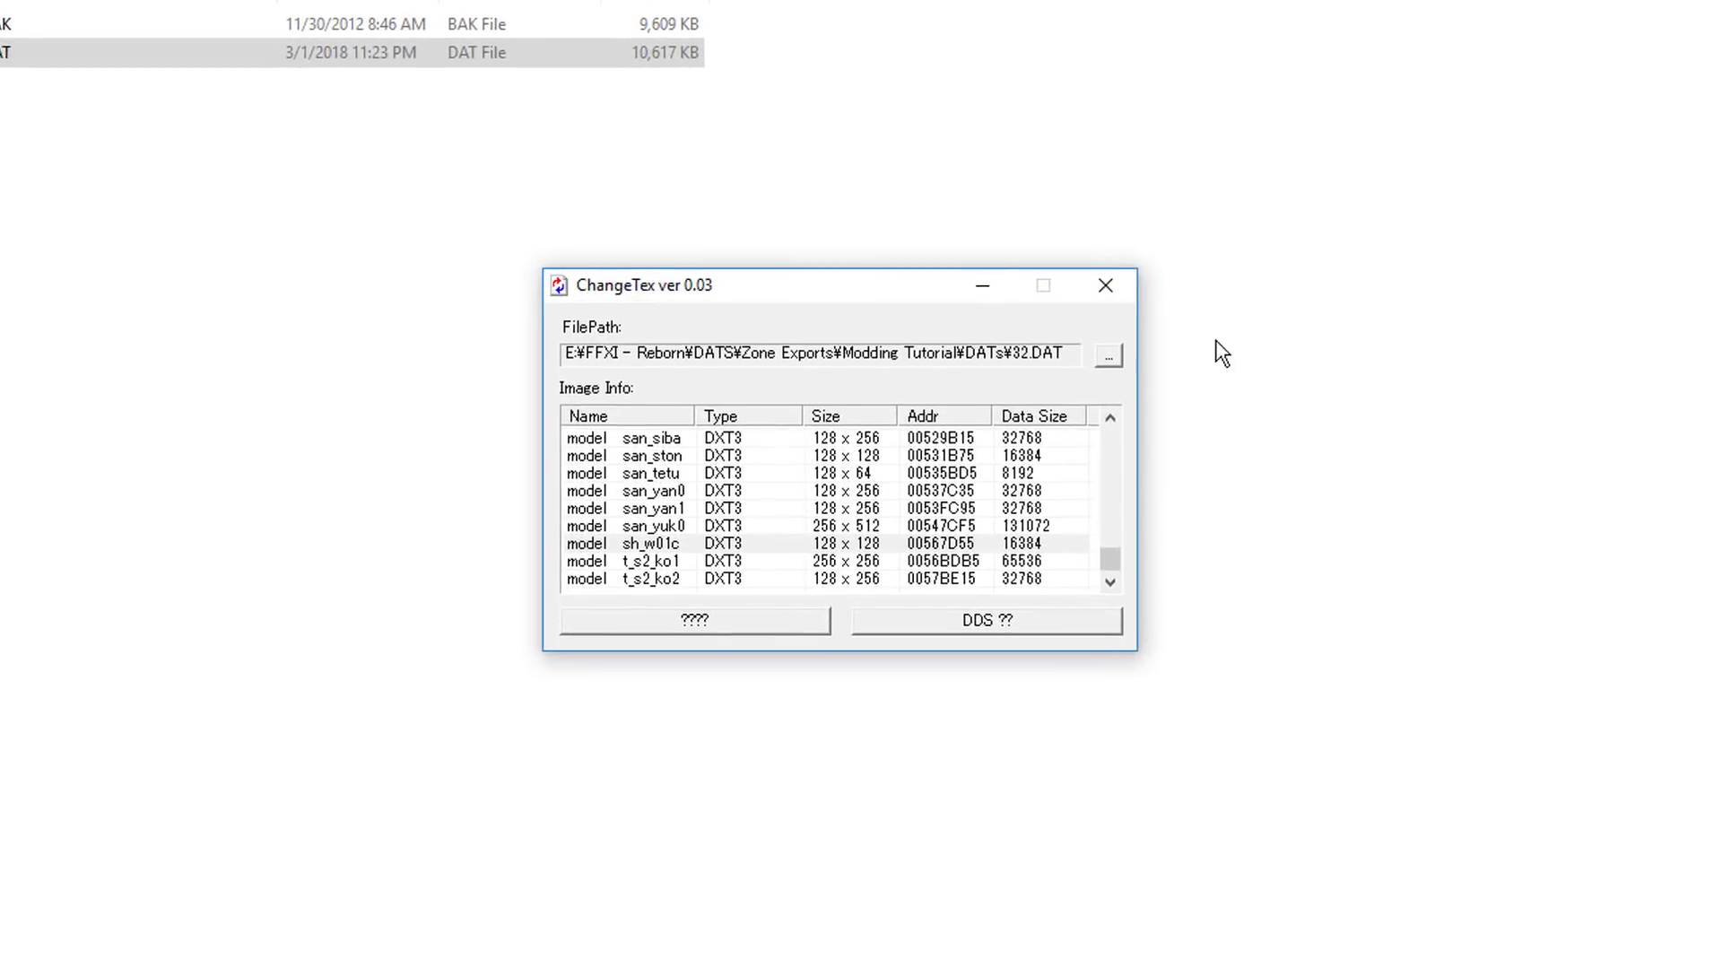
{"action": "left_click", "coordinate": [1115, 357]}
{"action": "double_click", "coordinate": [551, 232]}
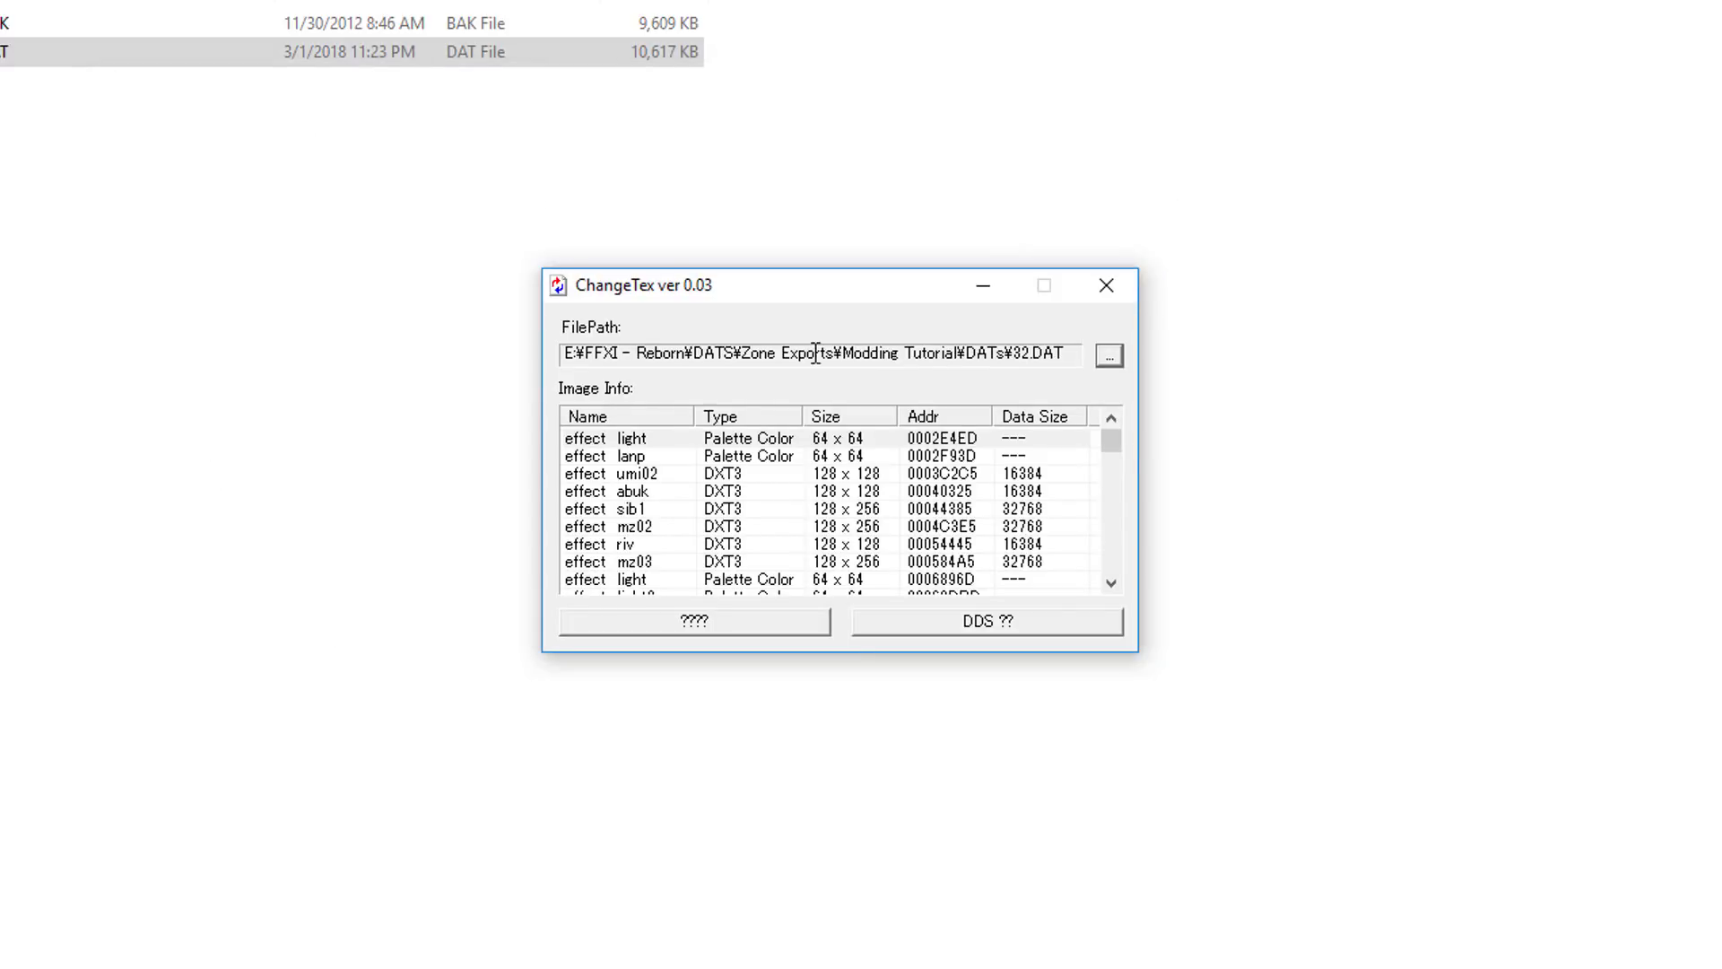
{"action": "left_click_drag", "start_coordinate": [1116, 437], "coordinate": [1117, 567]}
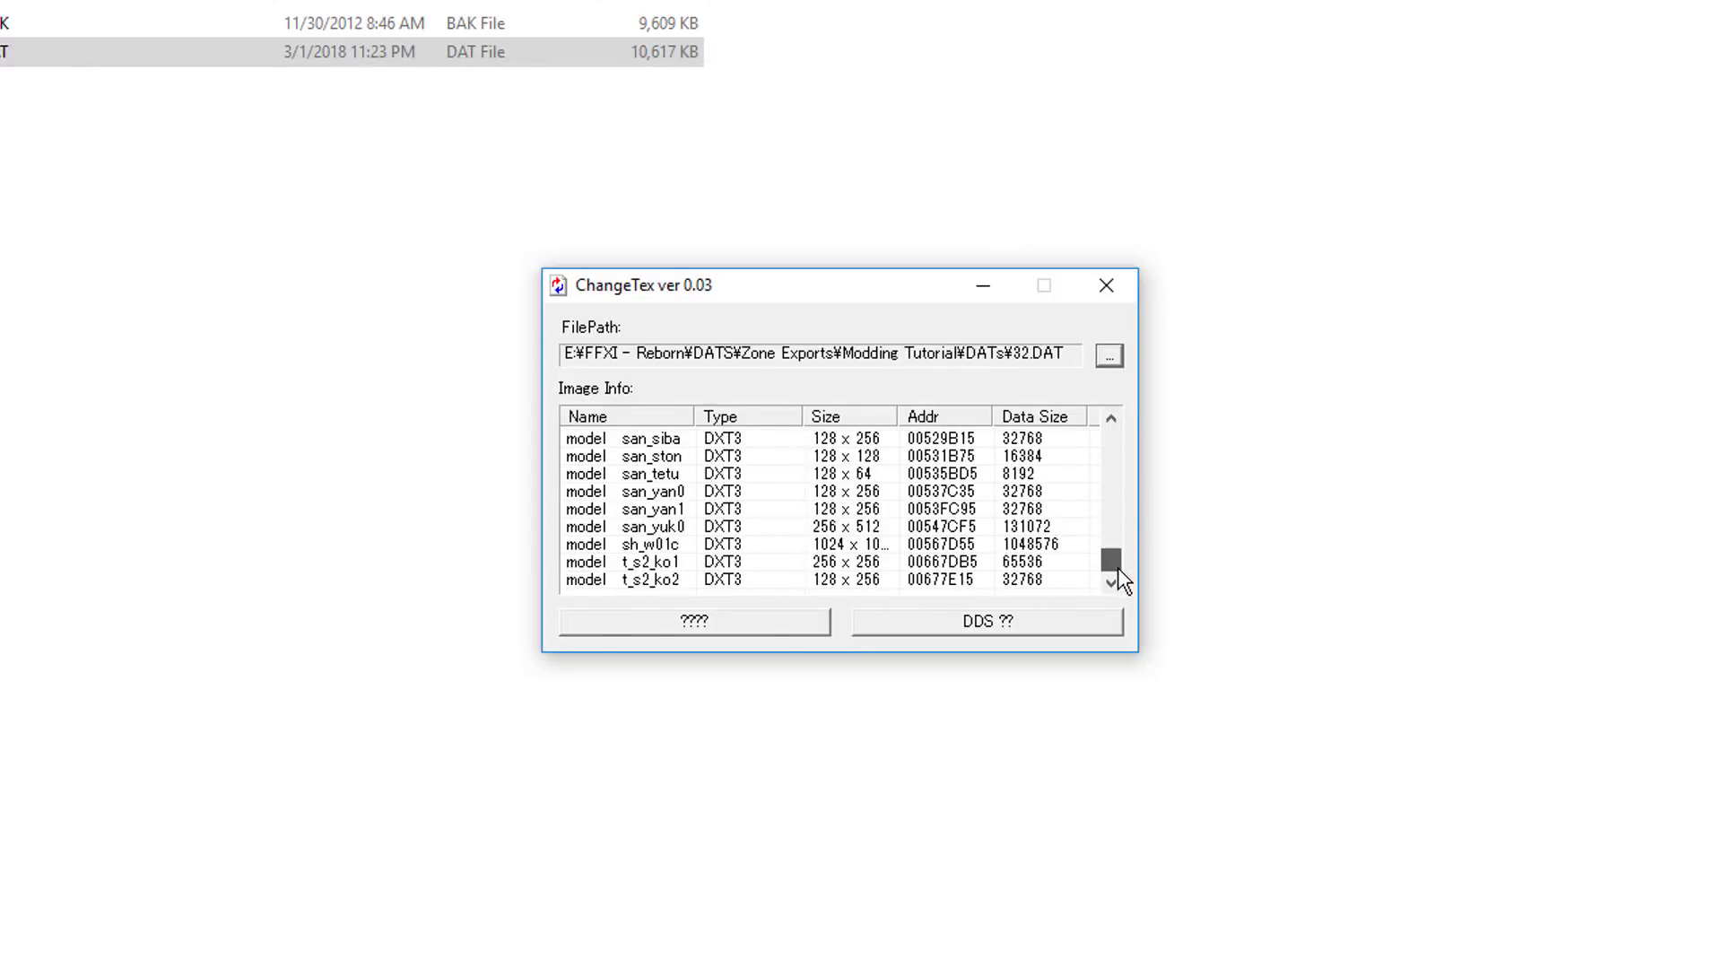
{"action": "left_click", "coordinate": [655, 545]}
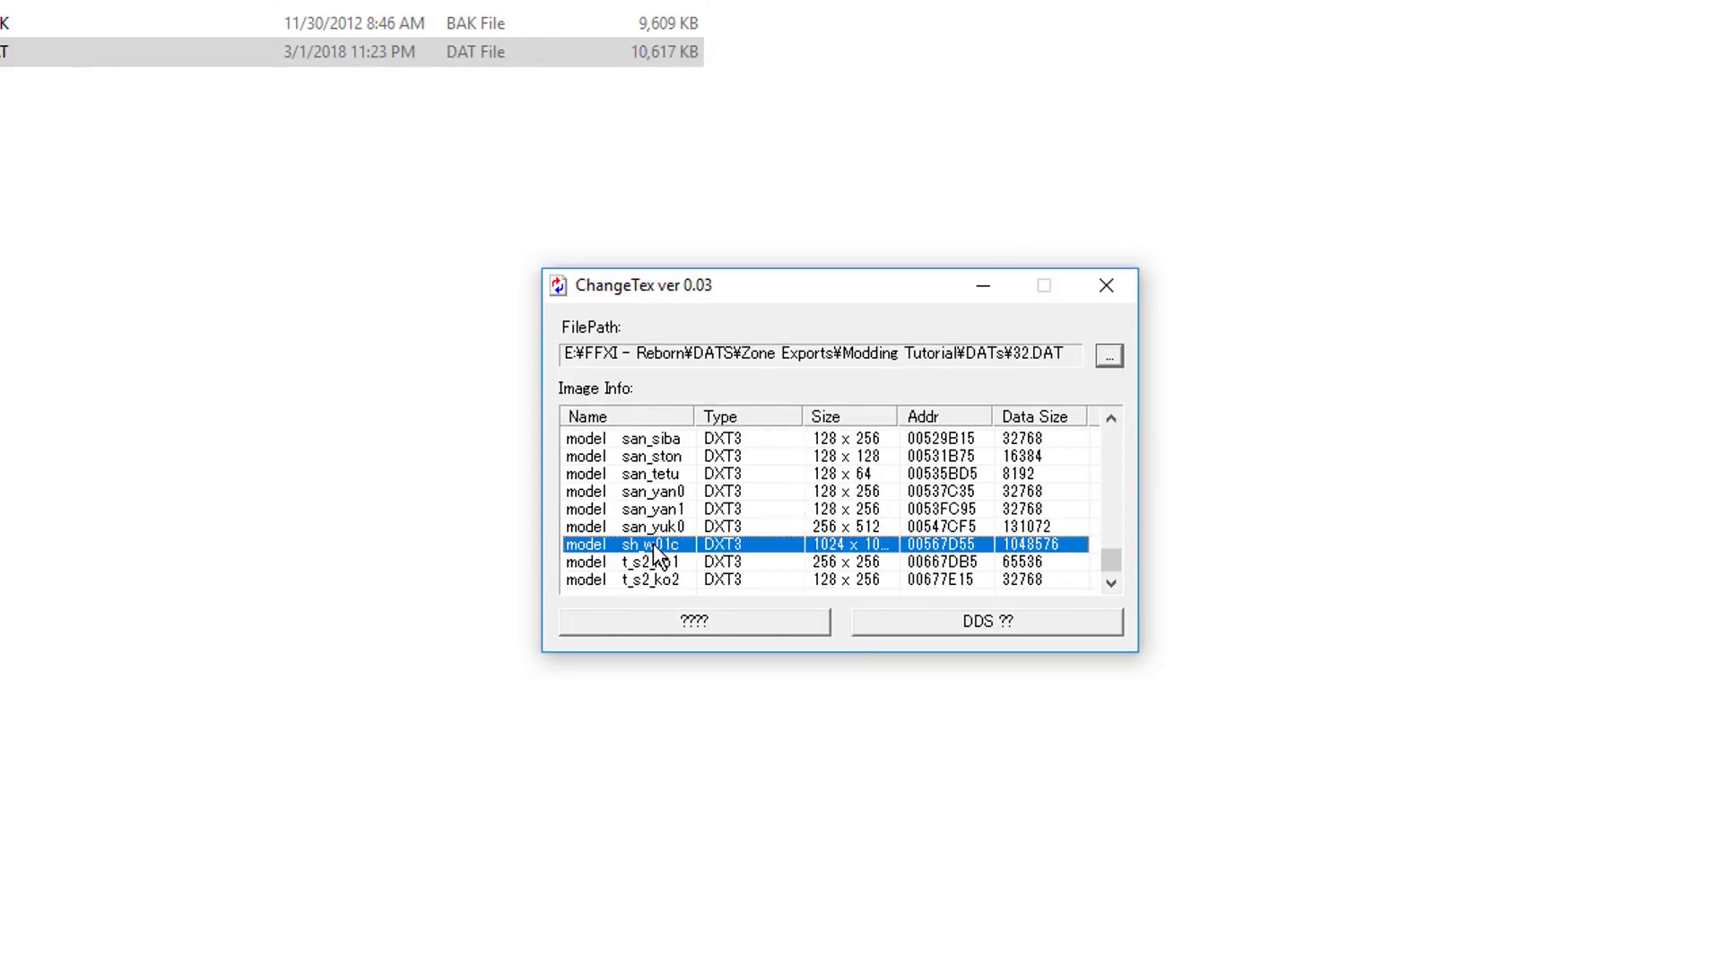
{"action": "left_click_drag", "start_coordinate": [900, 419], "coordinate": [910, 419]}
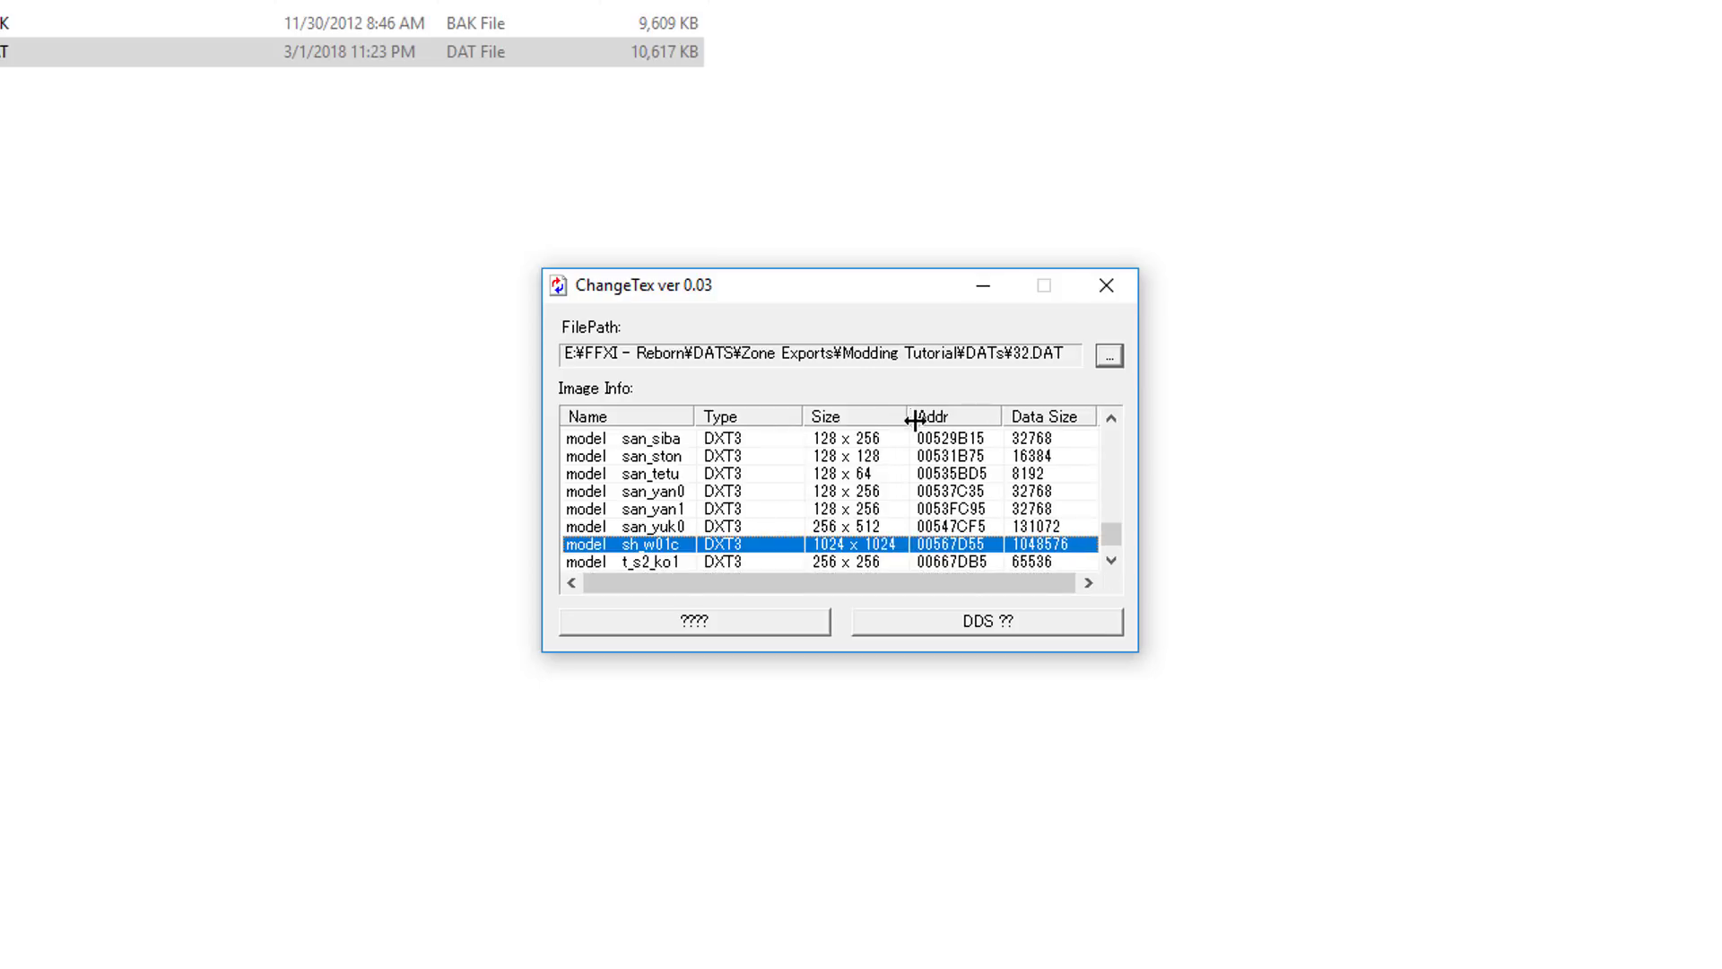
{"action": "scroll", "coordinate": [1109, 549], "scroll_direction": "down", "scroll_amount": 1}
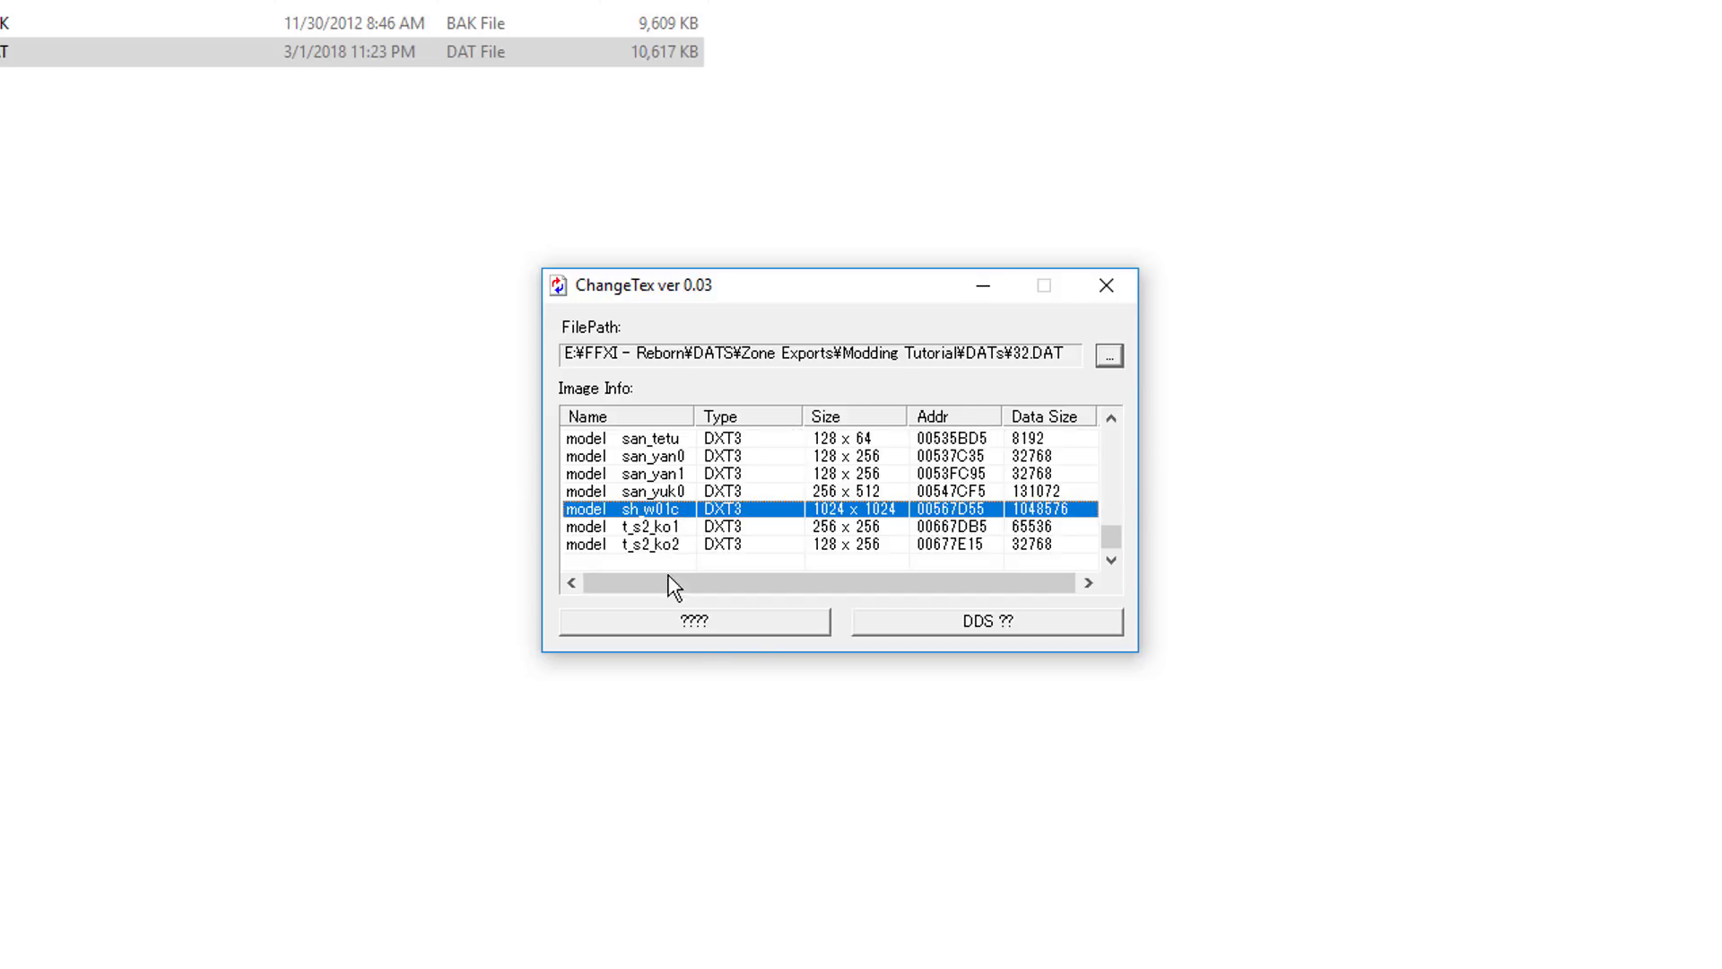
Step: Replace the selected sh_w01c texture with the edited "model sh_w01c .dds" from the Edited Textures folder
{"action": "left_click", "coordinate": [760, 632]}
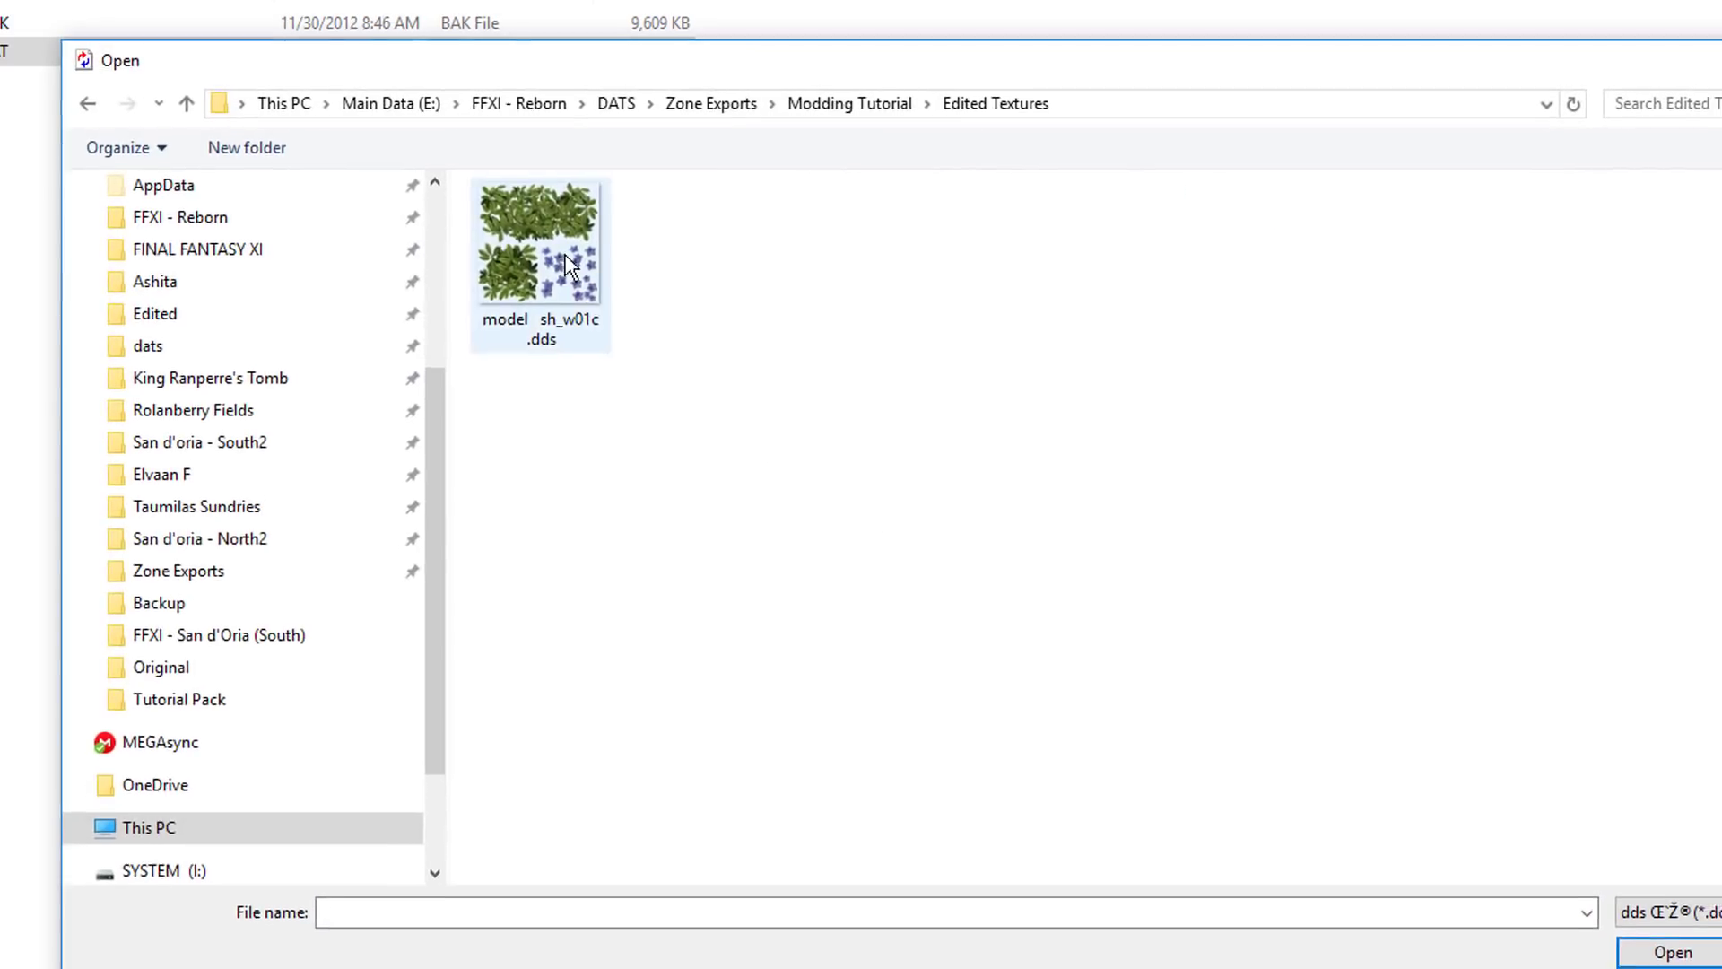
{"action": "left_click", "coordinate": [541, 266]}
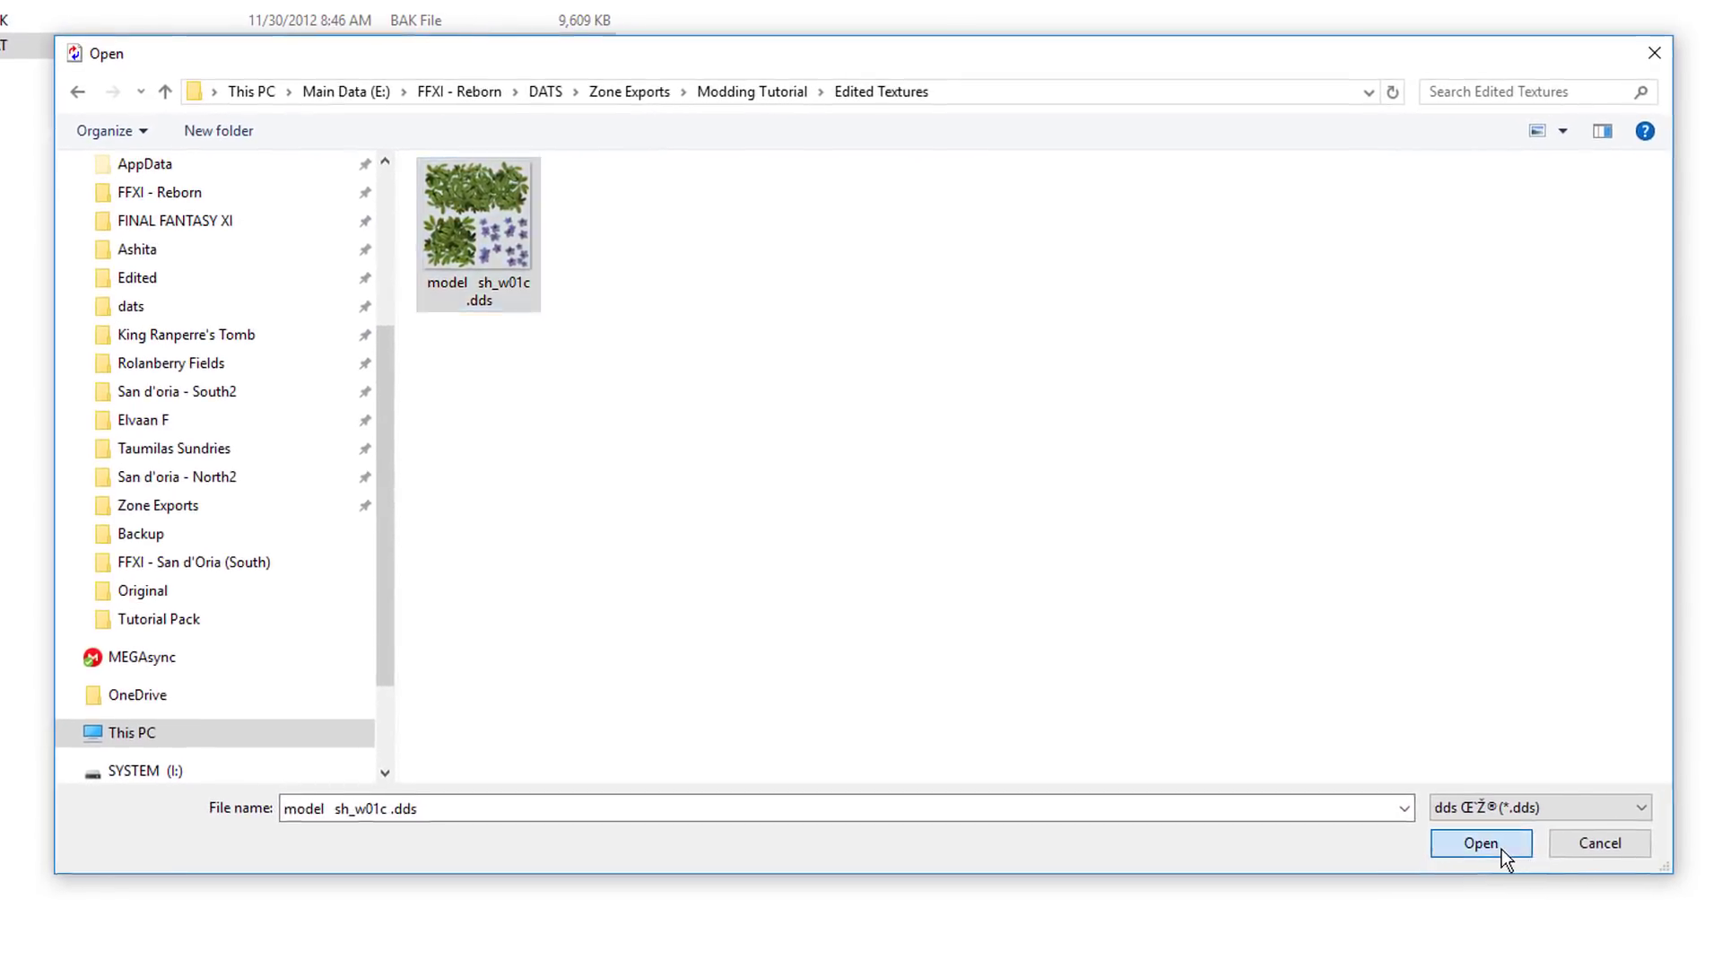
{"action": "left_click", "coordinate": [1506, 856]}
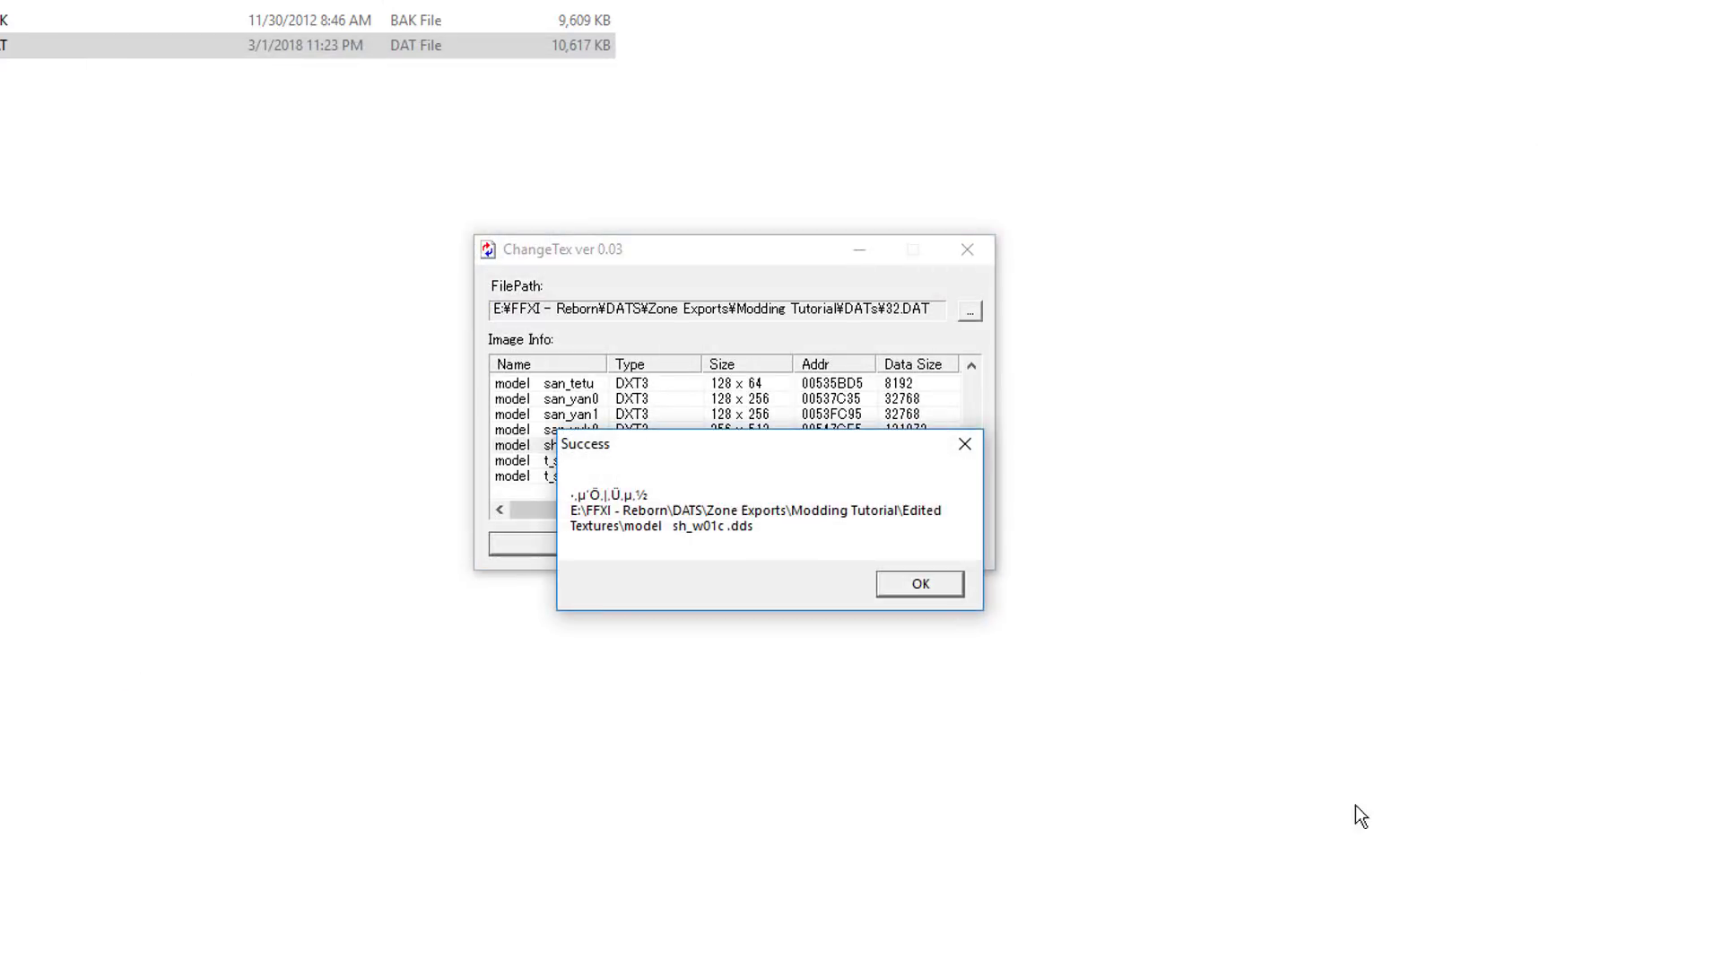
{"action": "left_click", "coordinate": [935, 592]}
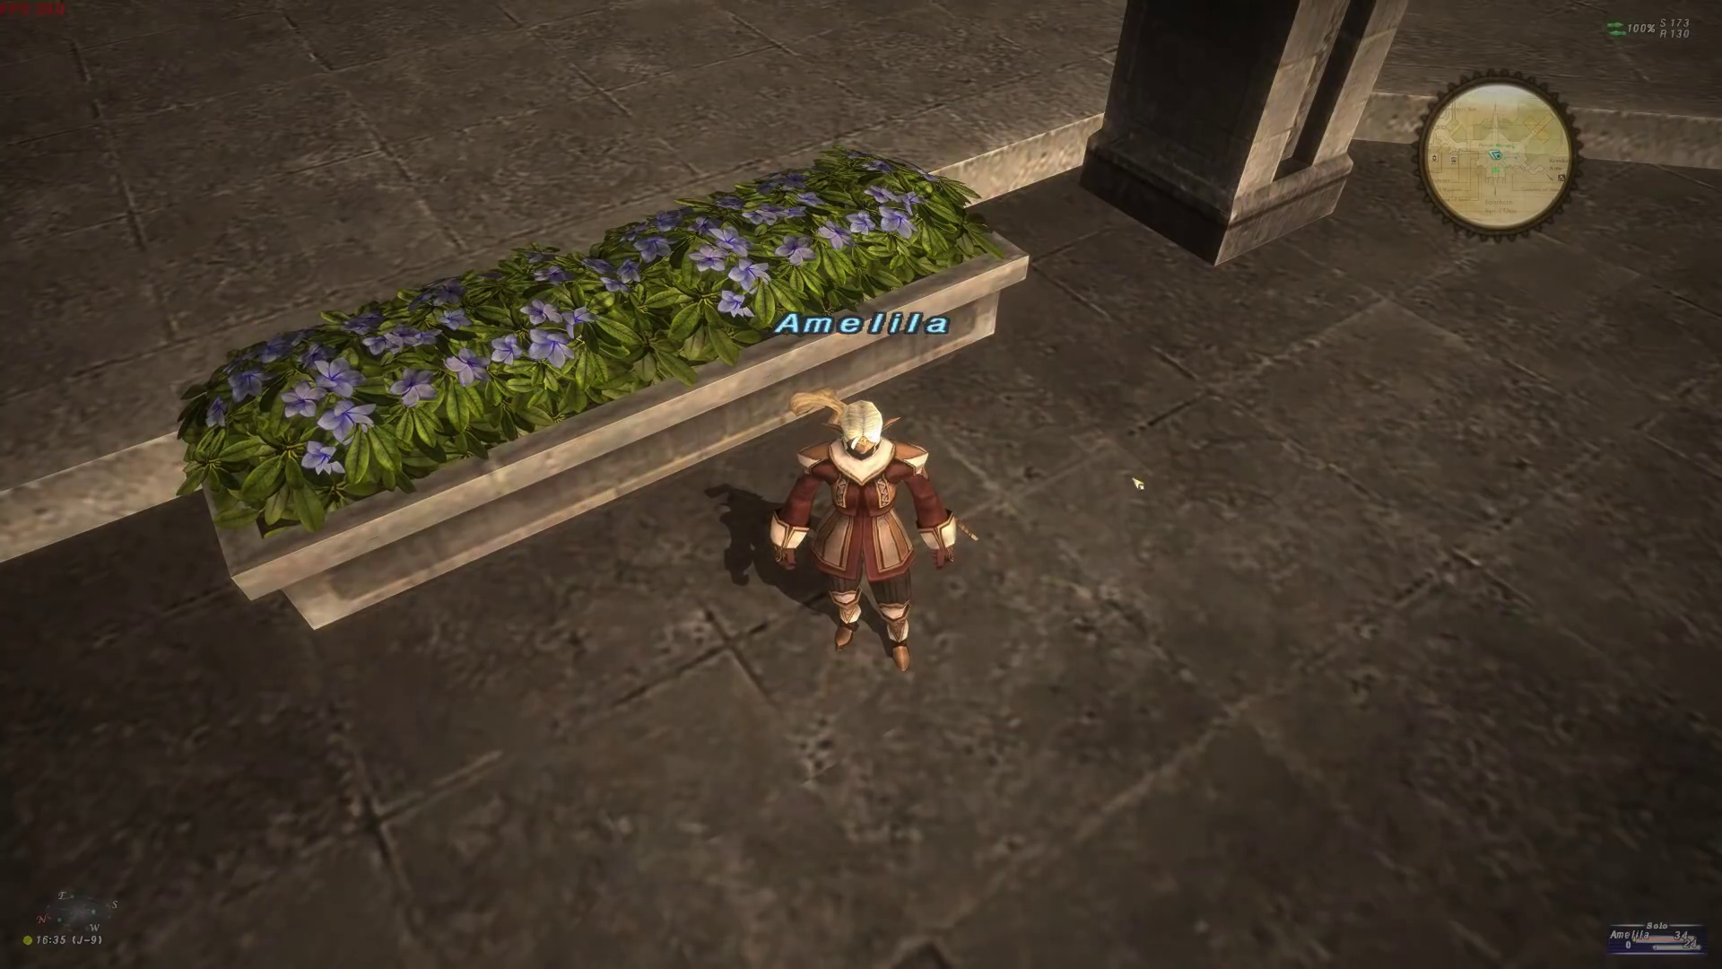
{"action": "left_click_drag", "start_coordinate": [1080, 496], "coordinate": [1046, 431]}
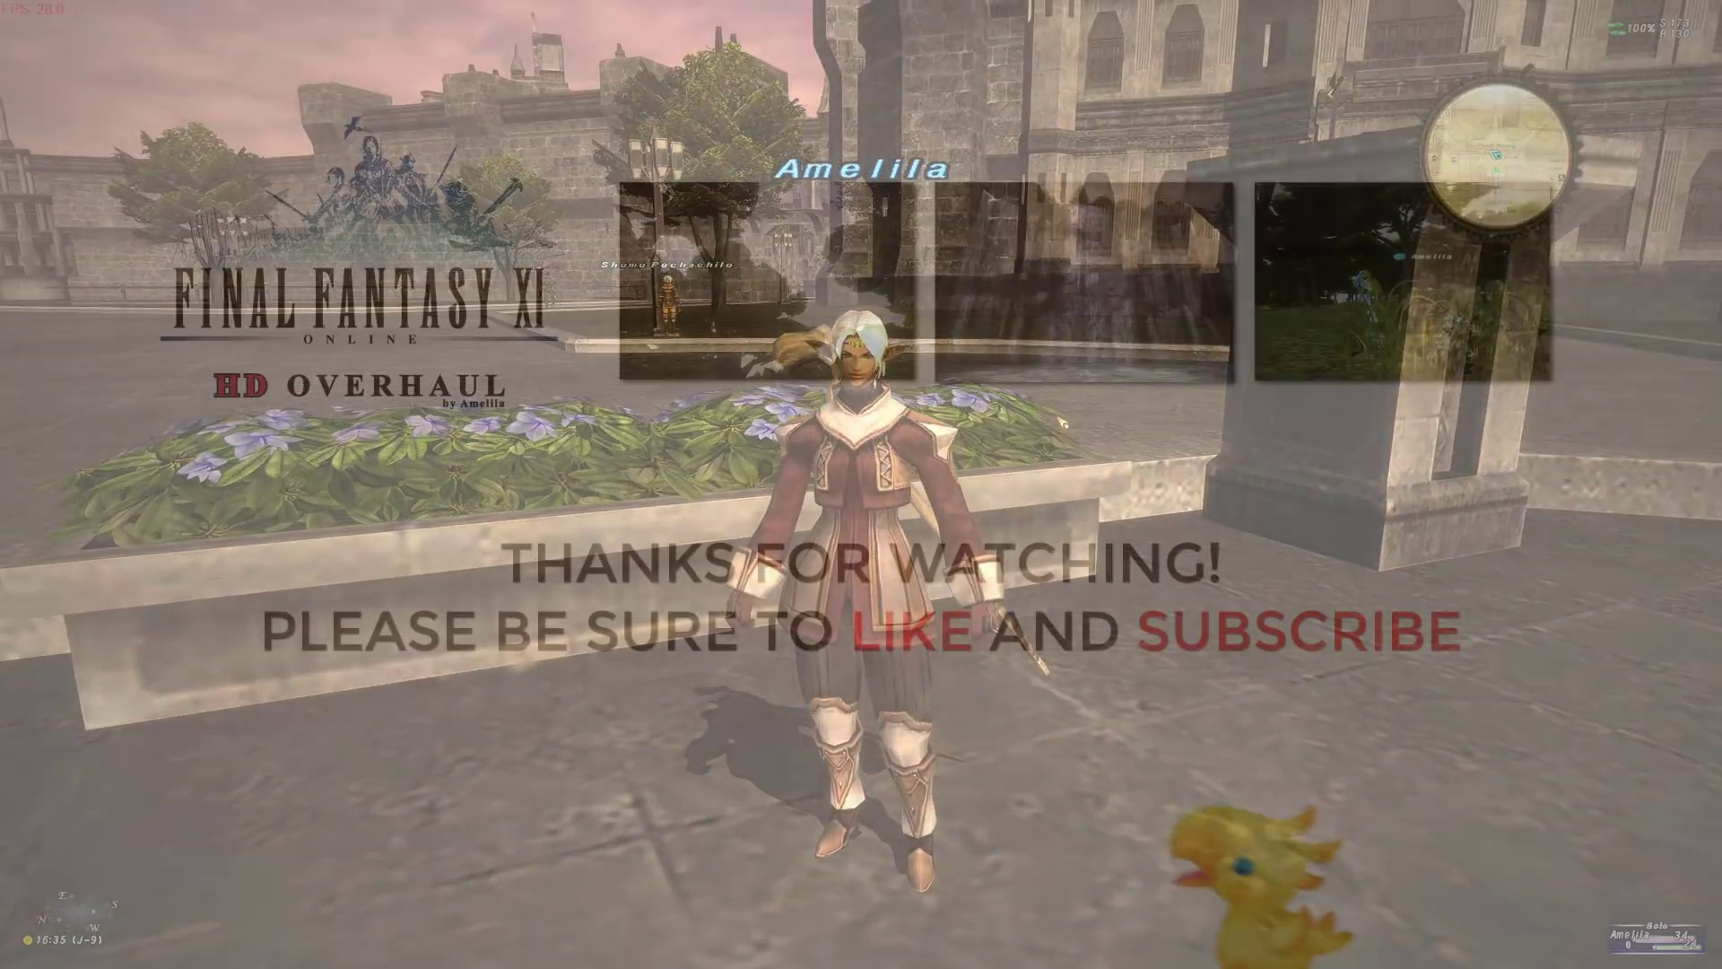